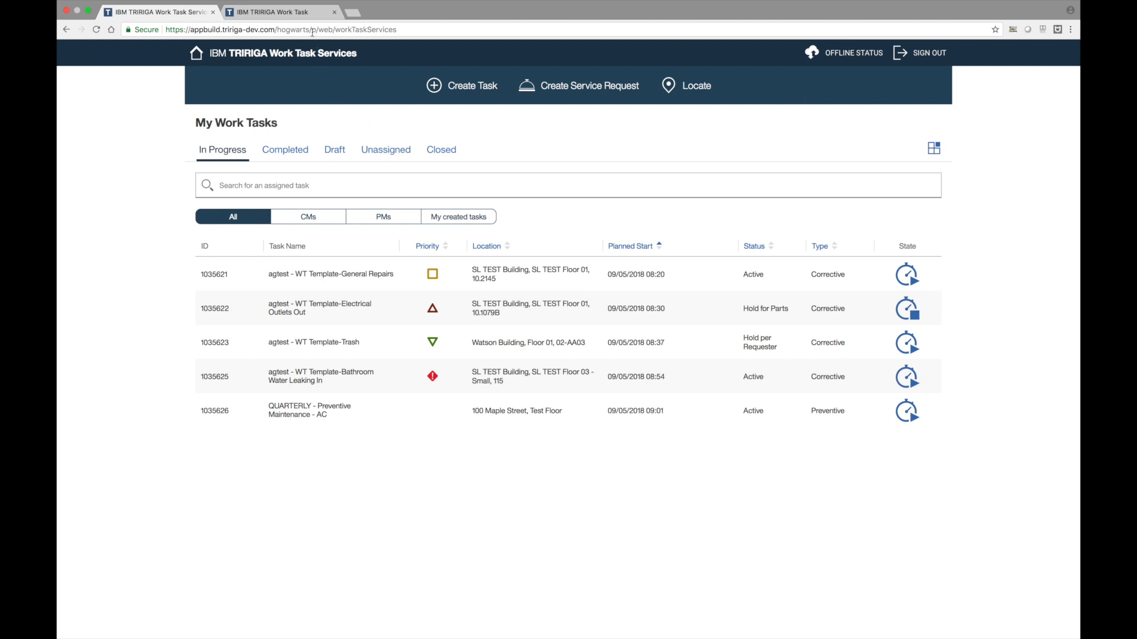
- View the standalone Work Task app for comparison, and return to the Work Task Services home page
{"action": "left_click", "coordinate": [312, 14]}
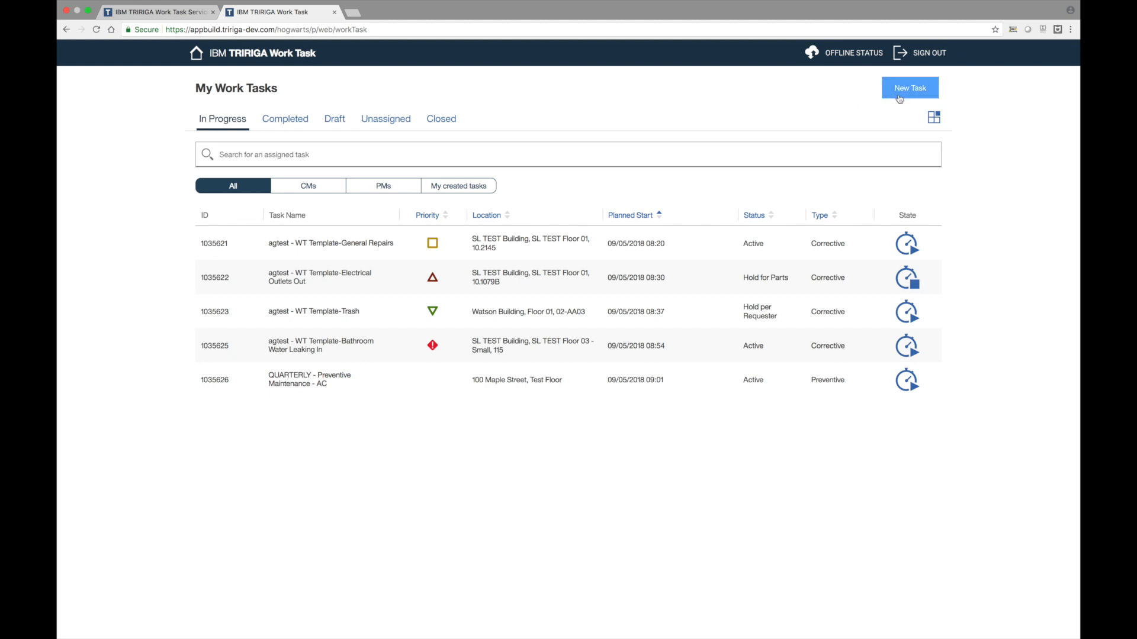
{"action": "left_click", "coordinate": [195, 53]}
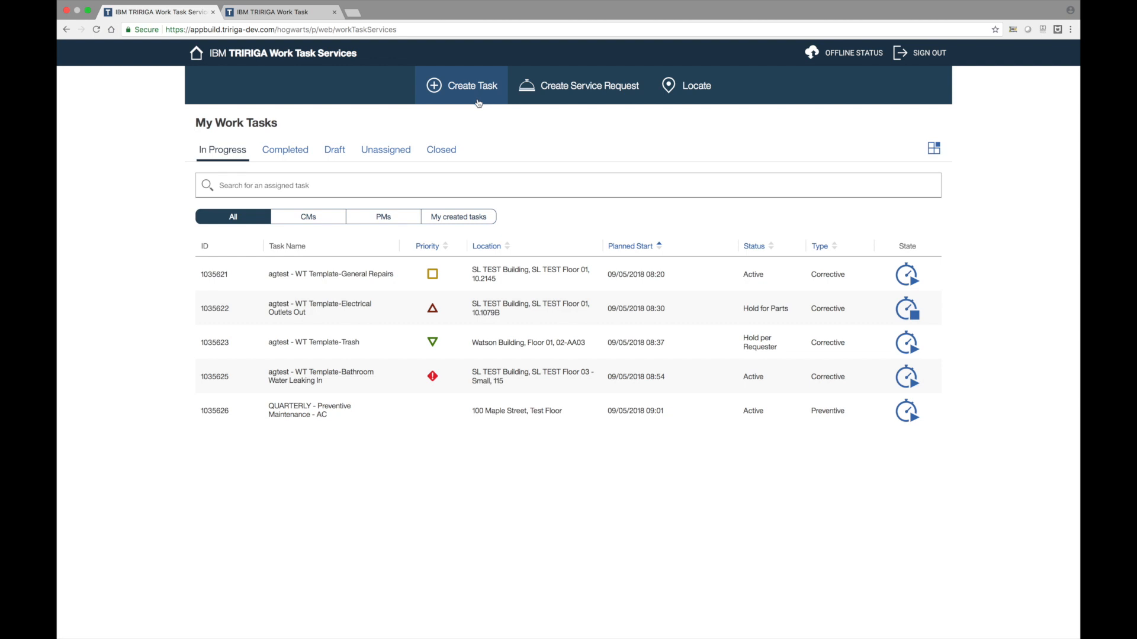
- Start a new service request with problem category Equipment and problem type Laptop
{"action": "left_click", "coordinate": [565, 92]}
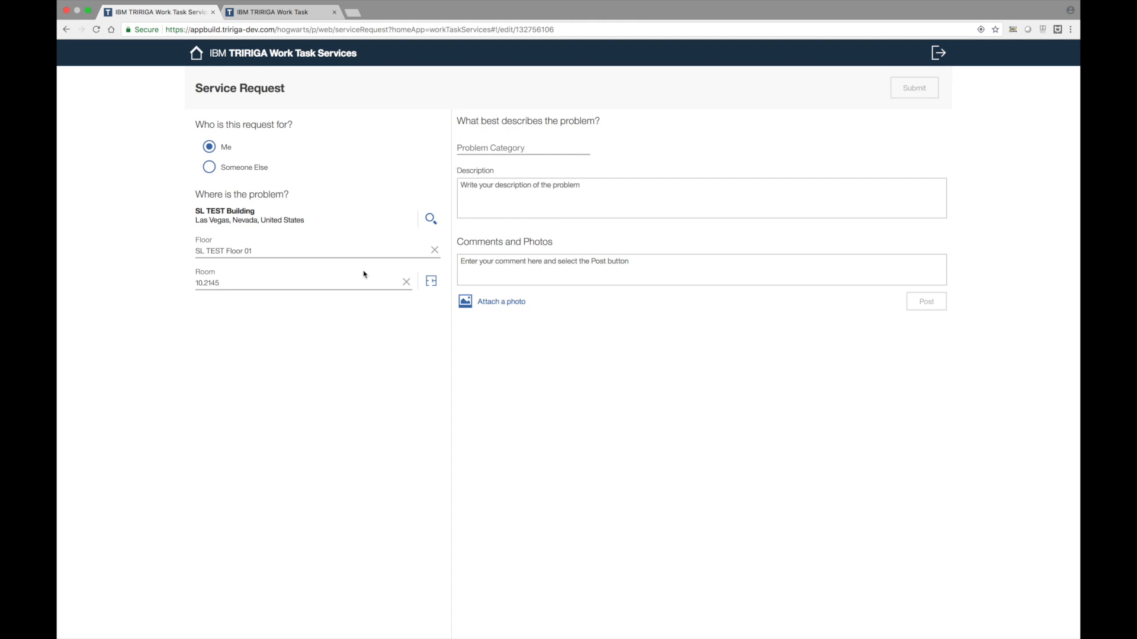
{"action": "left_click", "coordinate": [531, 147]}
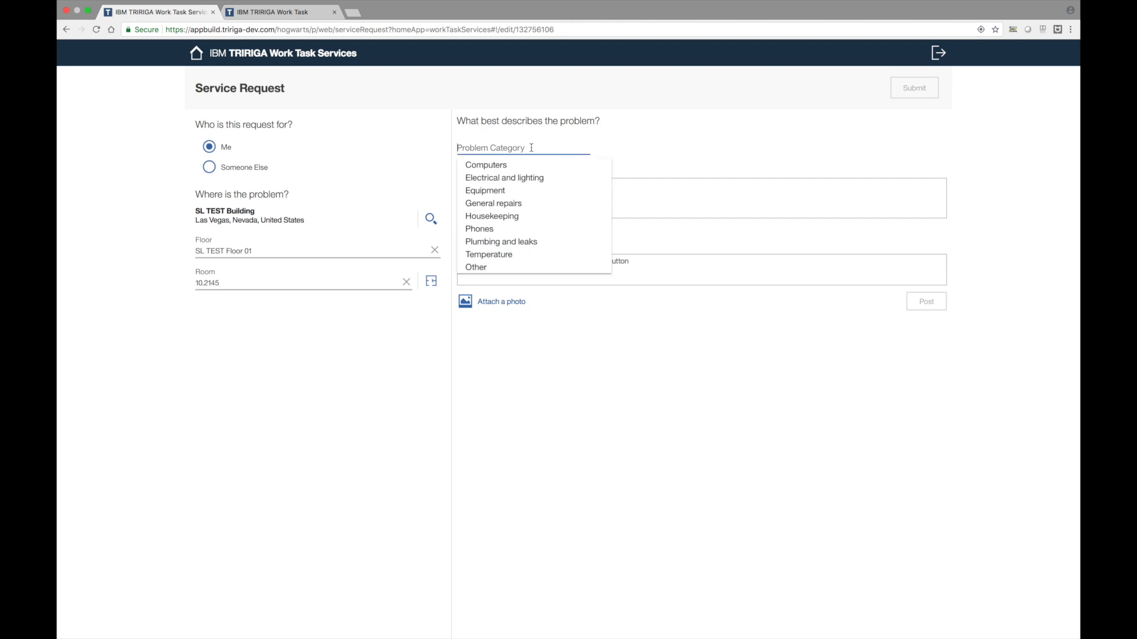
{"action": "left_click", "coordinate": [516, 191]}
{"action": "left_click", "coordinate": [621, 149]}
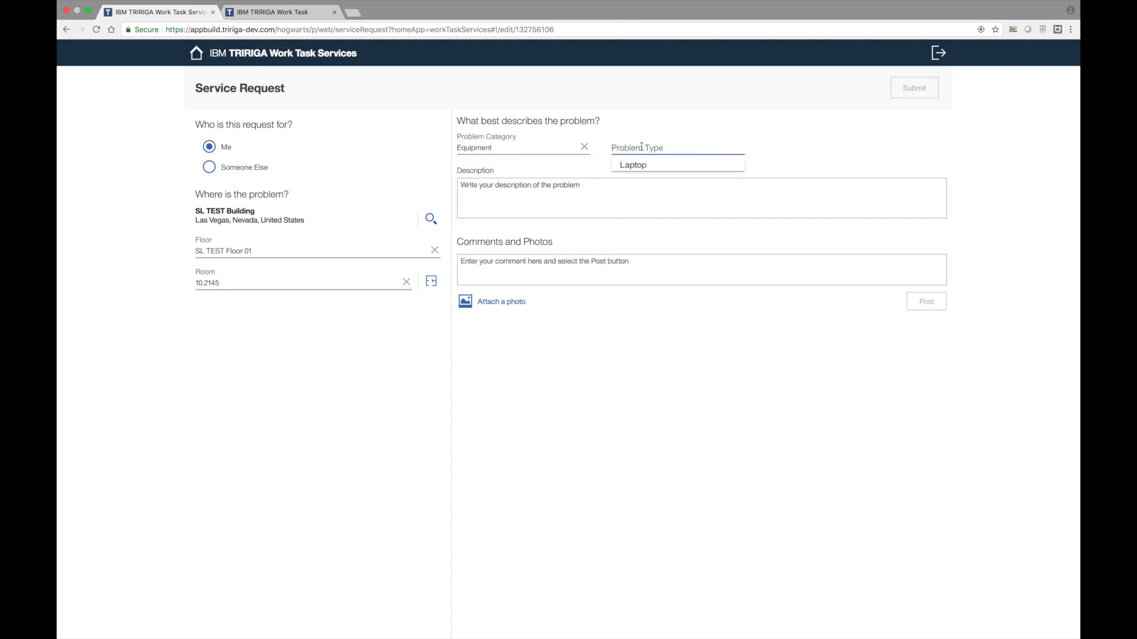
{"action": "left_click", "coordinate": [641, 166]}
- Describe the problem as "this is a test", submit the service request and dismiss the confirmation
{"action": "left_click", "coordinate": [614, 205]}
{"action": "type", "text": "this is a test"}
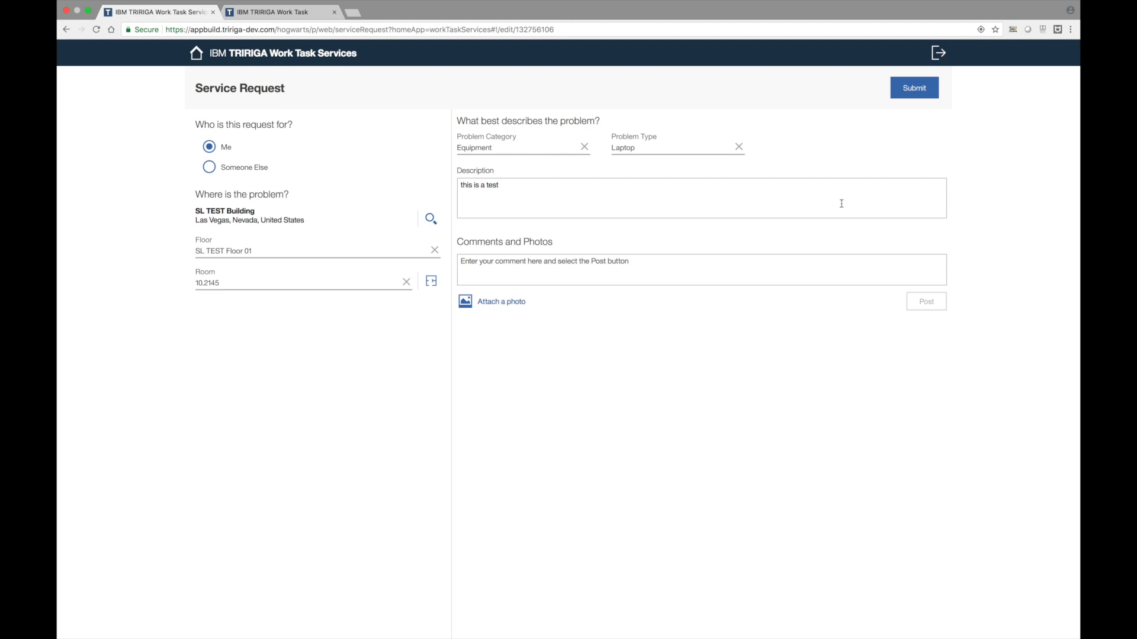
{"action": "left_click", "coordinate": [915, 95]}
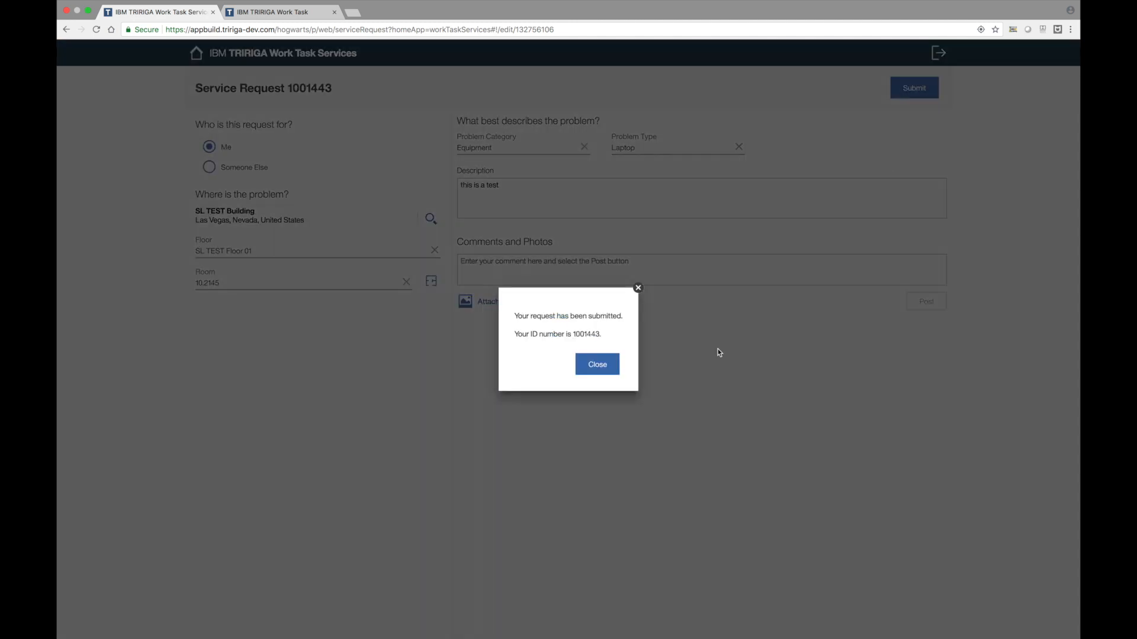
{"action": "left_click", "coordinate": [607, 364]}
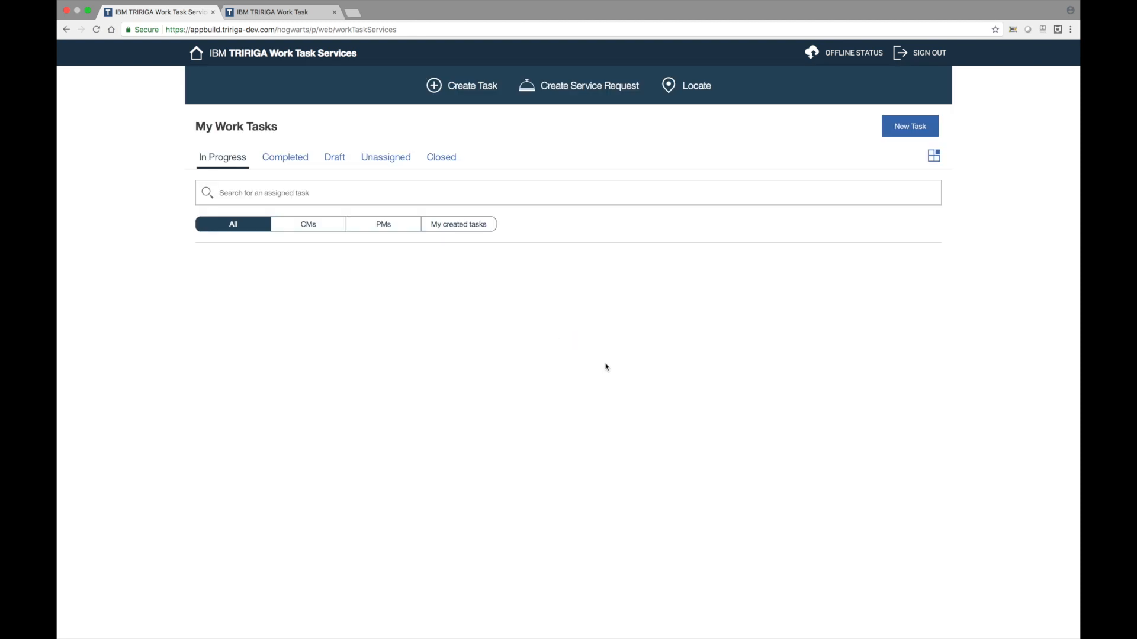
- Open the Service Request app in a separate browser tab by changing the end of the Work Task Services address to serviceRequest
{"action": "left_click", "coordinate": [409, 34]}
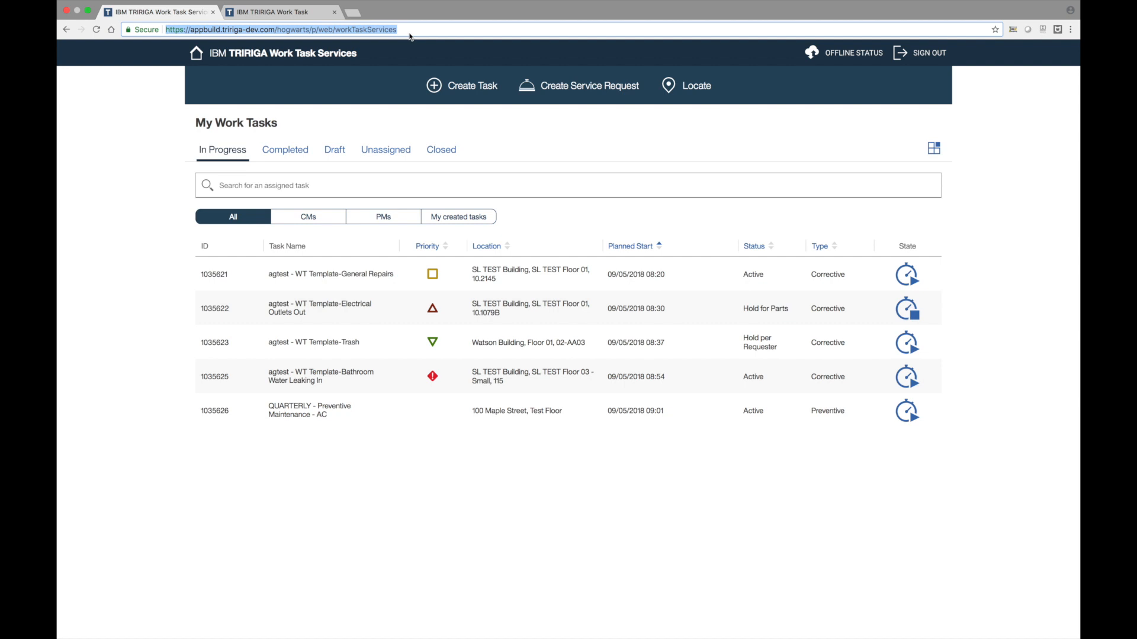
{"action": "key", "text": "super+Return"}
{"action": "left_click", "coordinate": [424, 18]}
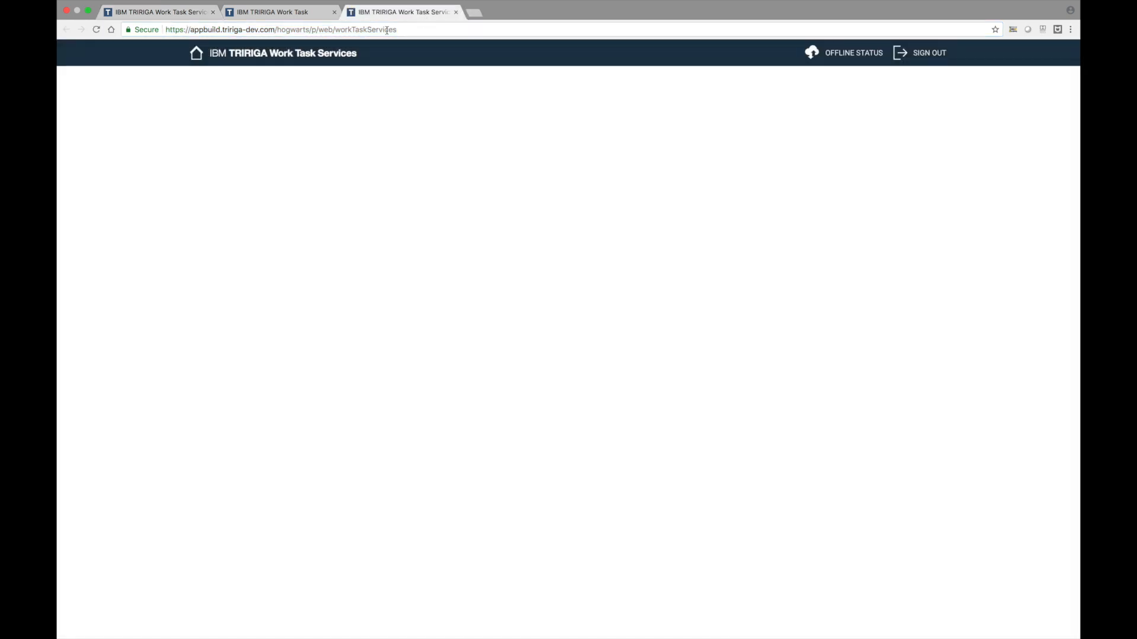
{"action": "left_click_drag", "start_coordinate": [333, 31], "coordinate": [620, 36]}
{"action": "type", "text": "serviceReq"}
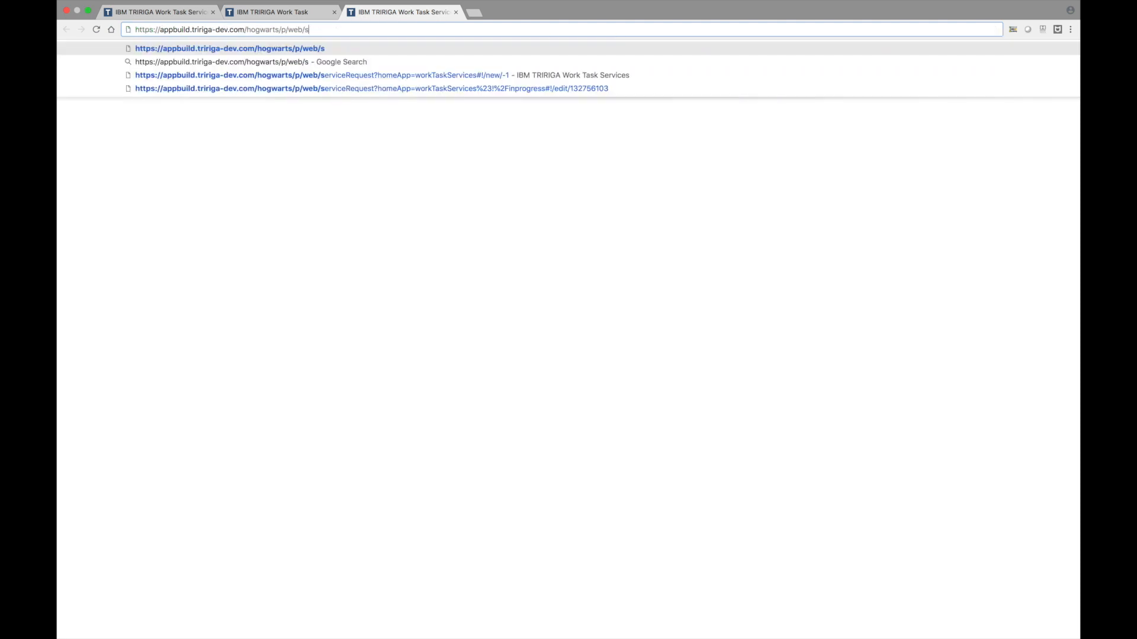
{"action": "type", "text": "uest"}
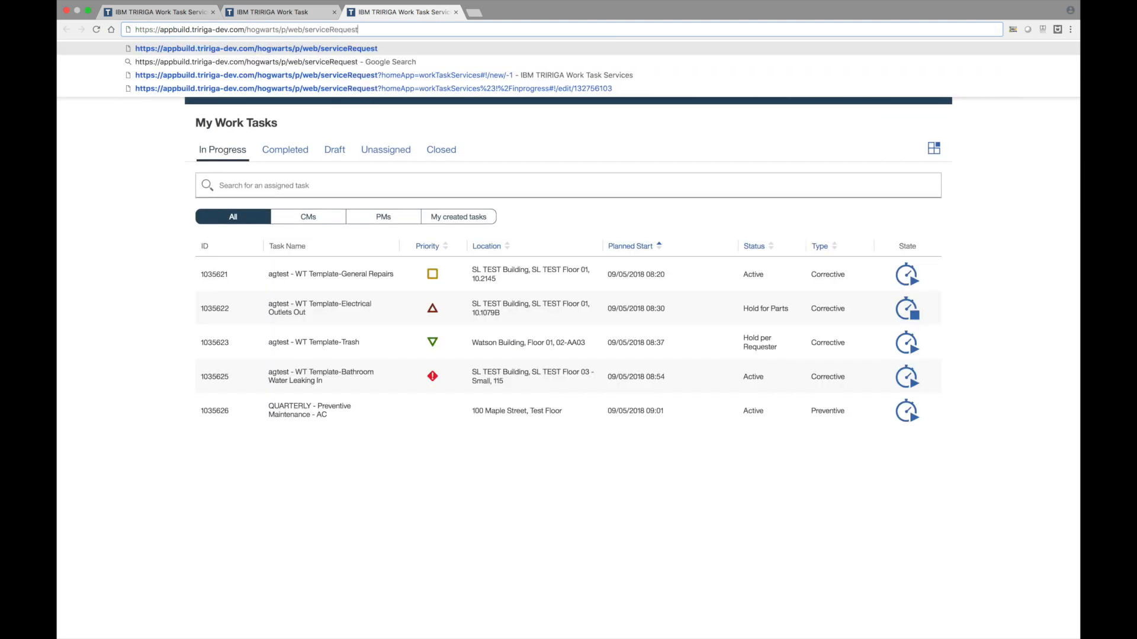
{"action": "key", "text": "Return"}
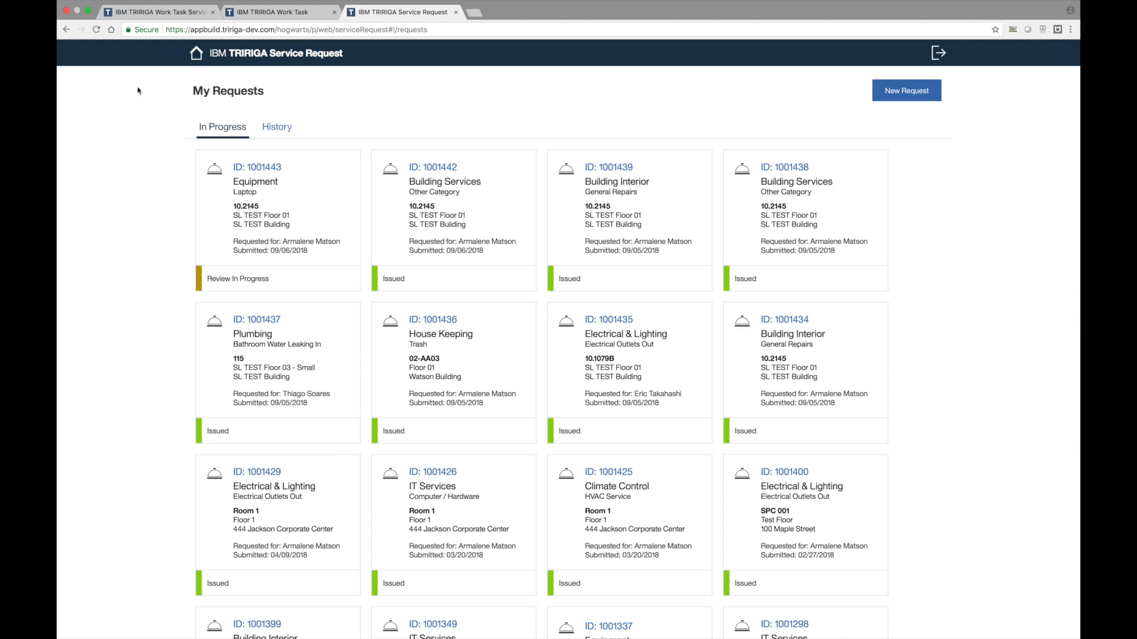
- Back in Work Task Services, locate the requester by first name and show that person's location on the floor plan
{"action": "left_click", "coordinate": [186, 16]}
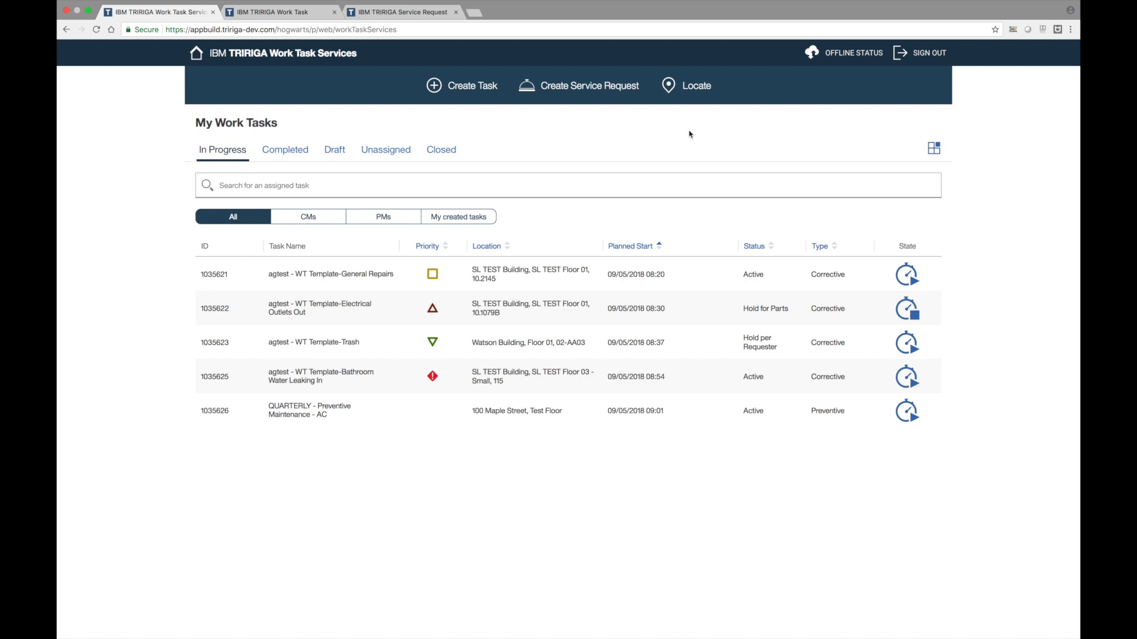
{"action": "left_click", "coordinate": [697, 87]}
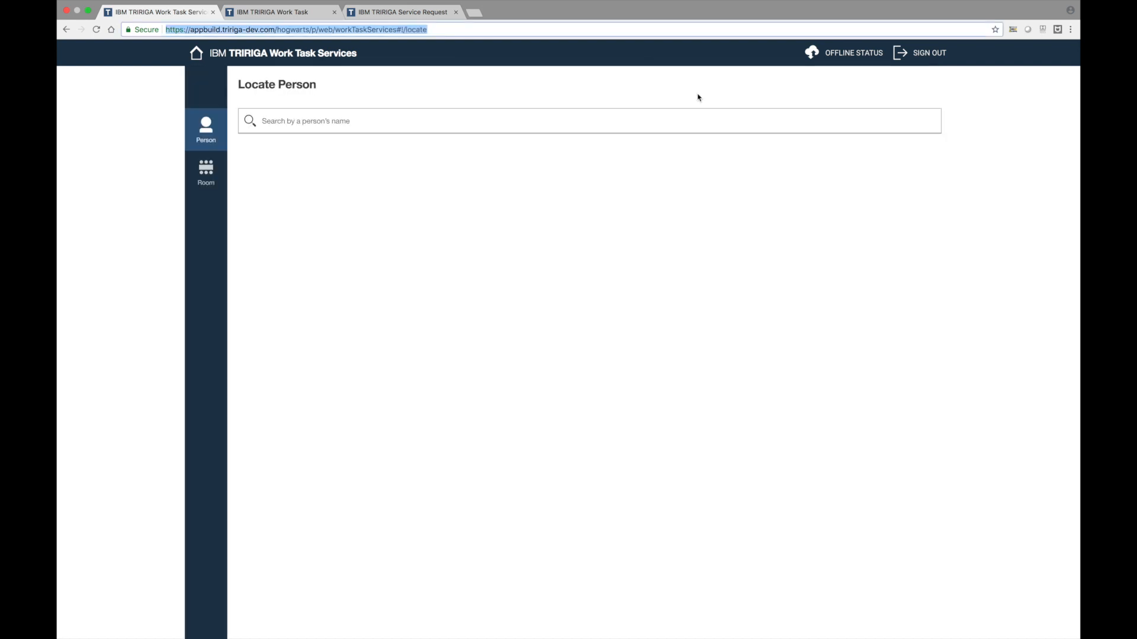
{"action": "left_click", "coordinate": [698, 98]}
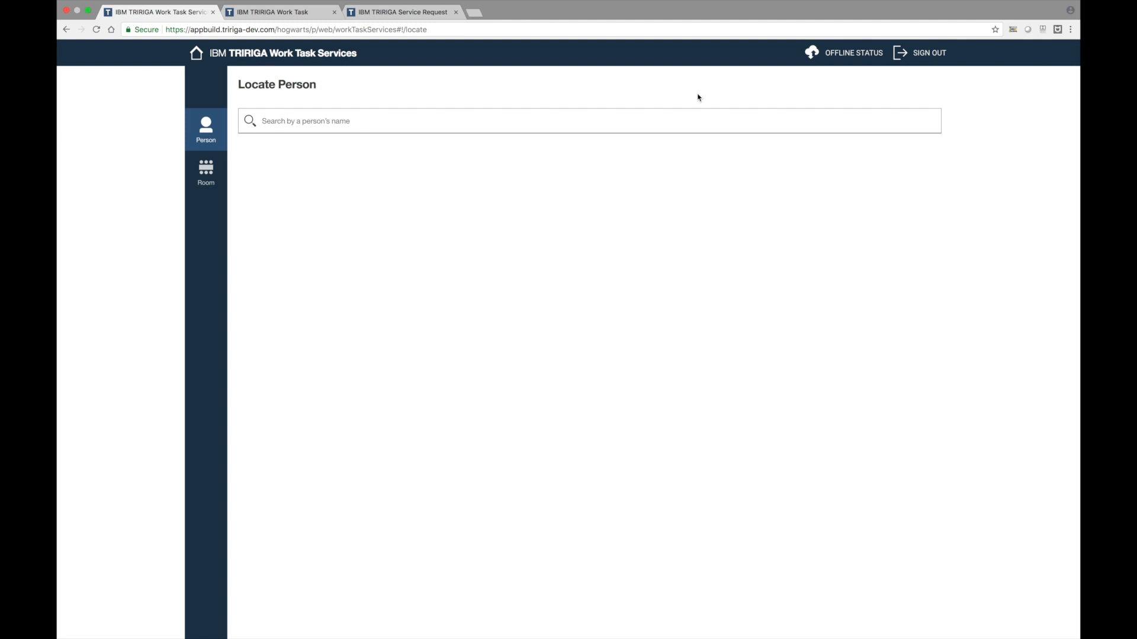
{"action": "left_click", "coordinate": [586, 126]}
{"action": "type", "text": "armalene"}
{"action": "left_click", "coordinate": [436, 200]}
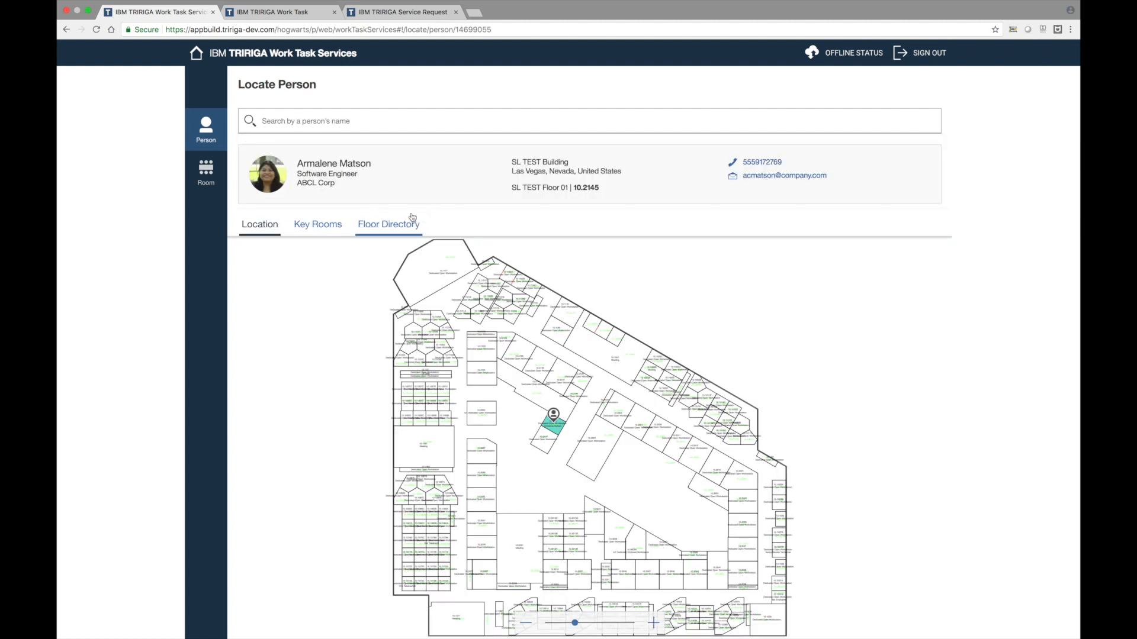
- Locate room 101H on SL TEST Floor 03 - Small of the SL TEST Building
{"action": "left_click", "coordinate": [207, 169]}
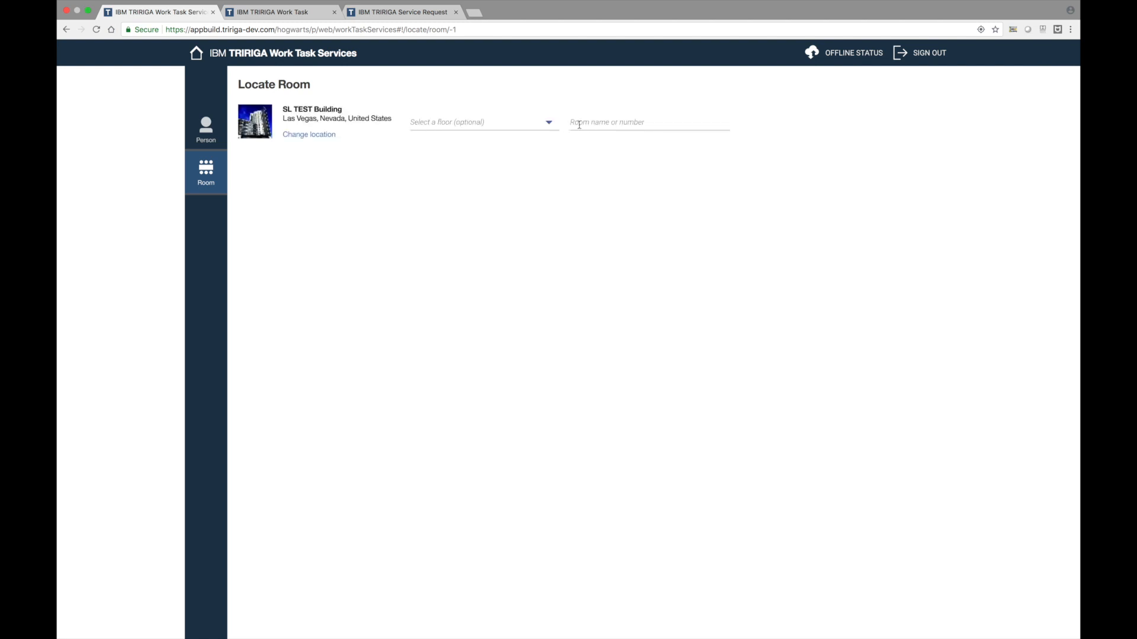
{"action": "left_click", "coordinate": [549, 123]}
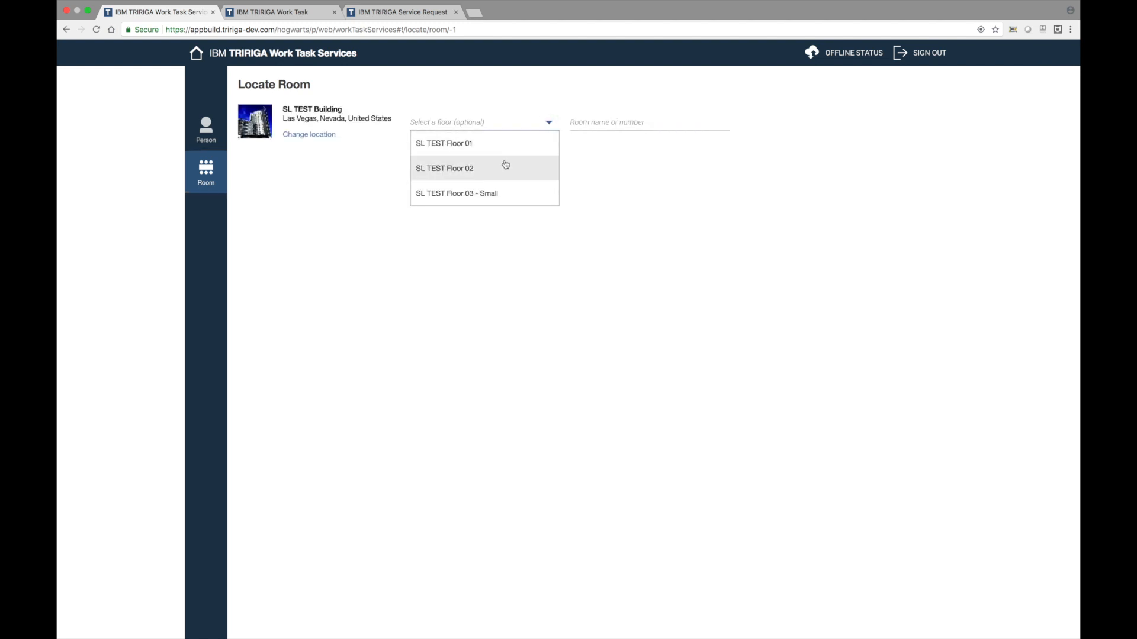
{"action": "left_click", "coordinate": [500, 170]}
{"action": "left_click", "coordinate": [546, 121]}
{"action": "left_click", "coordinate": [505, 196]}
{"action": "left_click", "coordinate": [628, 127]}
{"action": "type", "text": "0"}
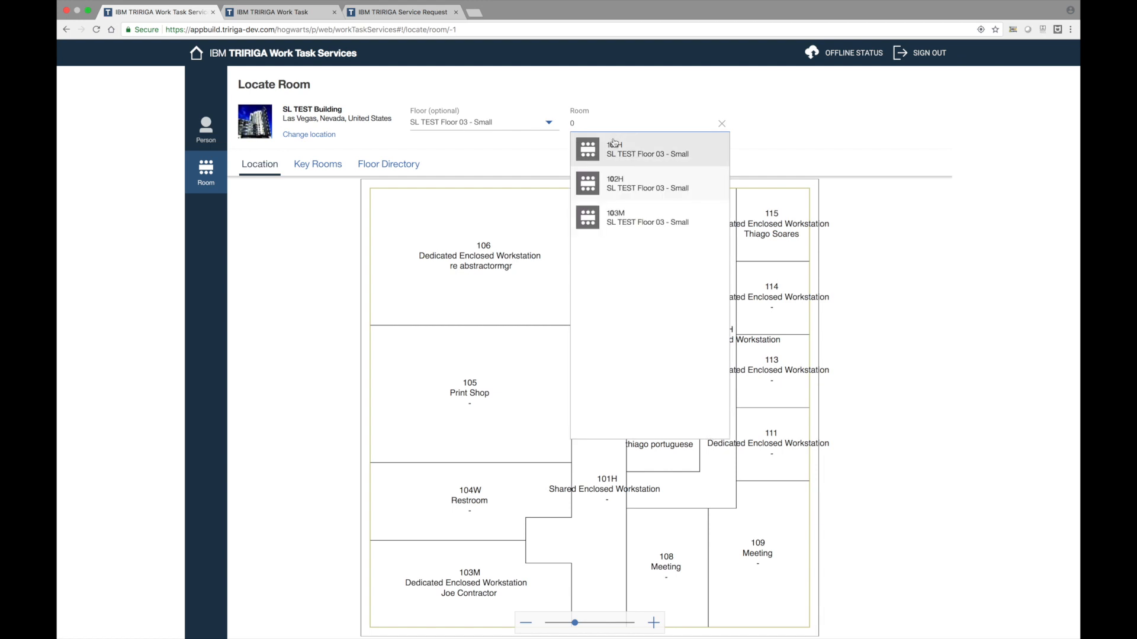
{"action": "left_click", "coordinate": [613, 144]}
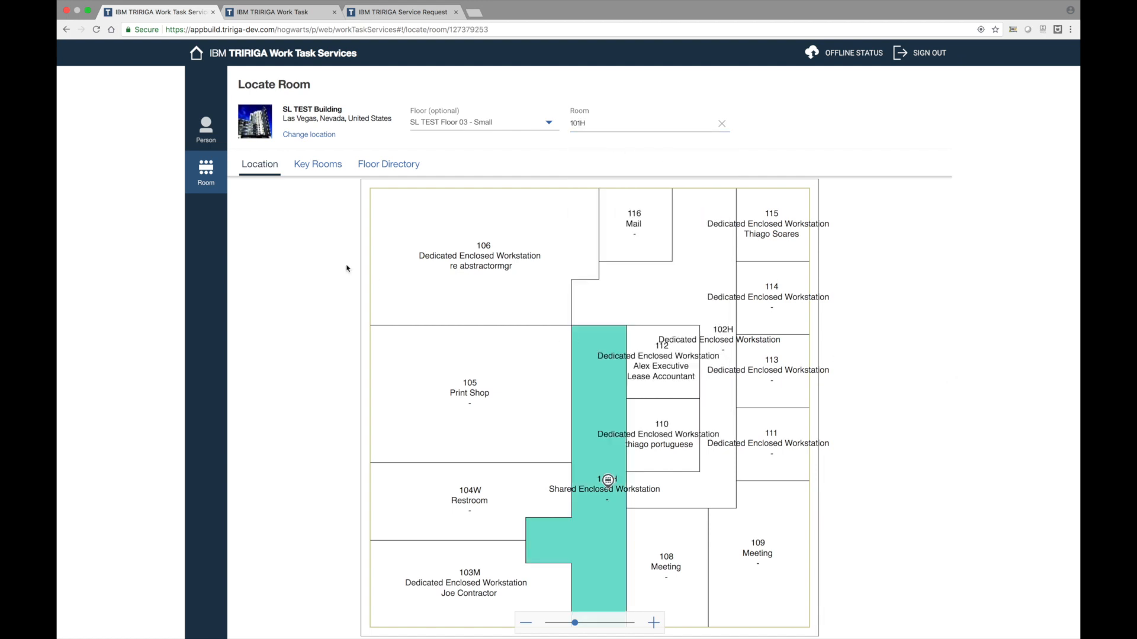
- Return to the home page's My Work Tasks list, show the tasks as cards and switch back to the table layout
{"action": "left_click", "coordinate": [198, 61]}
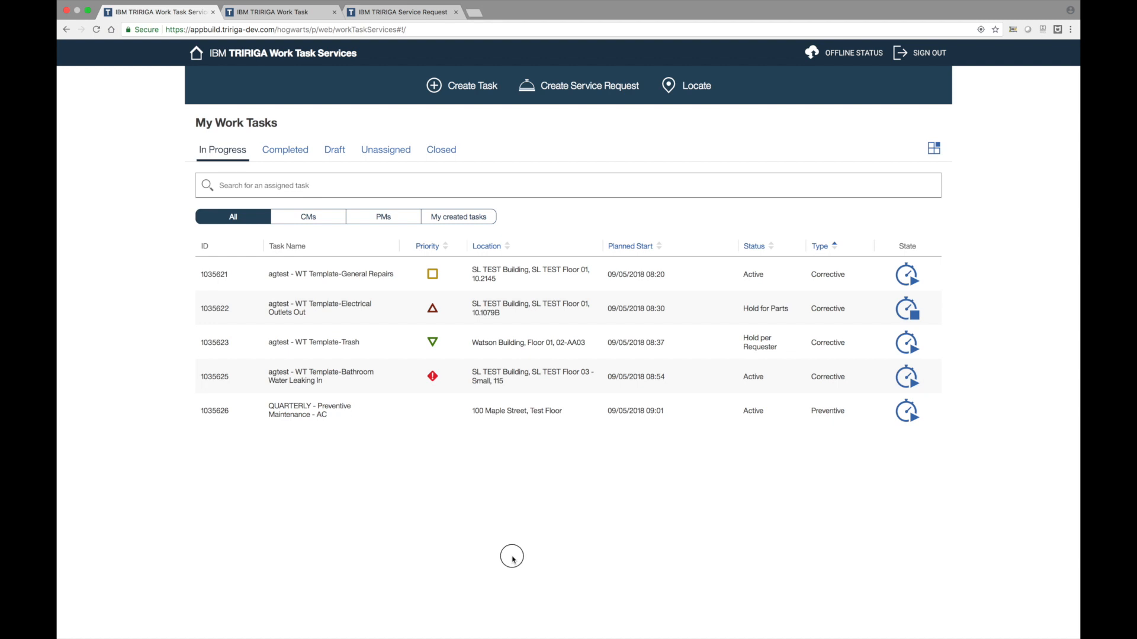
{"action": "double_click", "coordinate": [940, 152]}
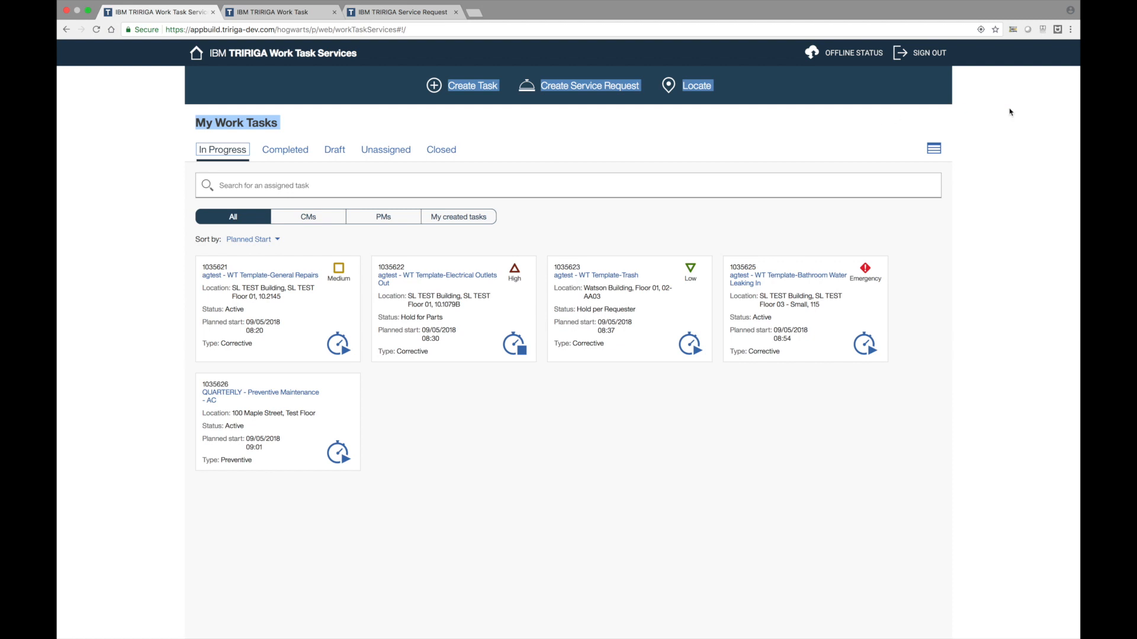
{"action": "left_click", "coordinate": [1027, 112]}
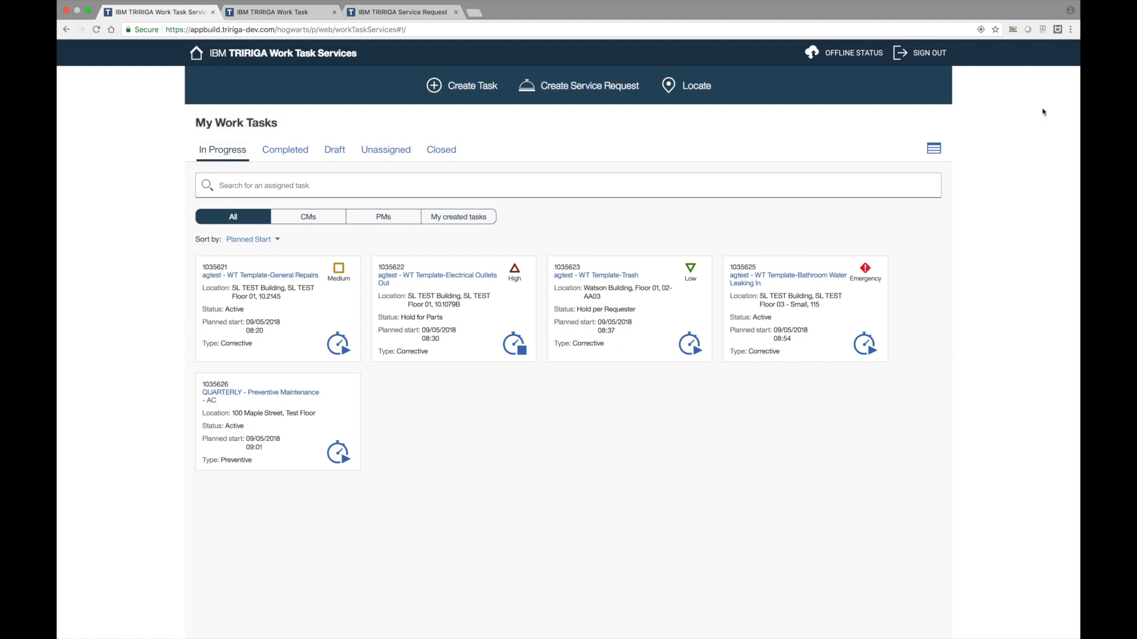
{"action": "left_click", "coordinate": [933, 148]}
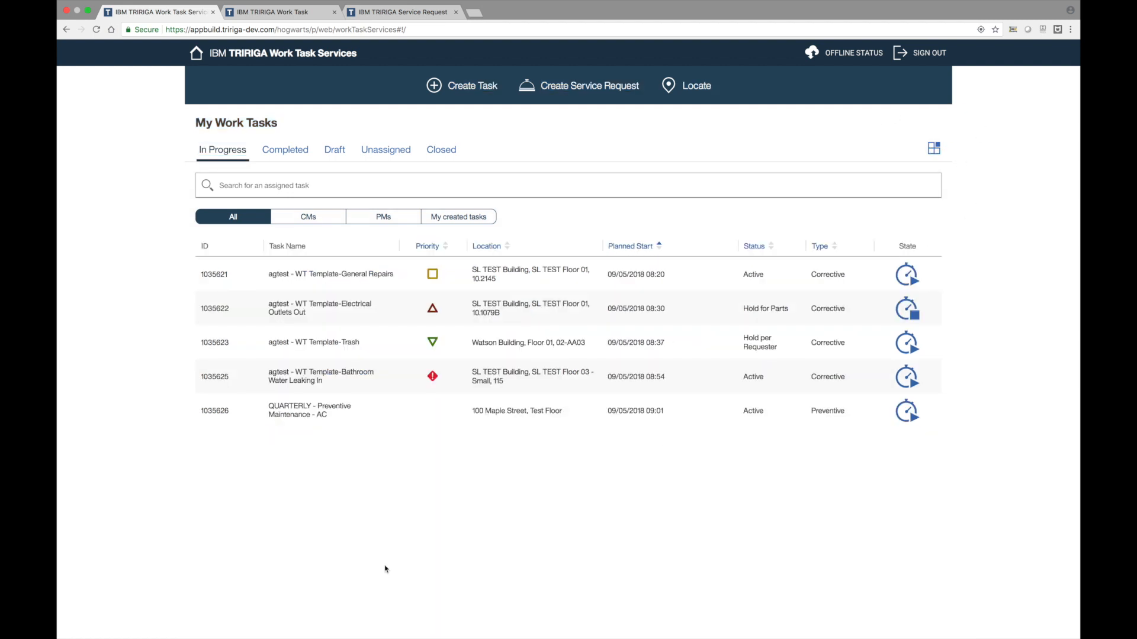
- Sort the in-progress tasks by Priority, Location, Planned Start, Status and finally Type
{"action": "left_click", "coordinate": [428, 247]}
{"action": "left_click", "coordinate": [429, 248]}
{"action": "left_click", "coordinate": [524, 248]}
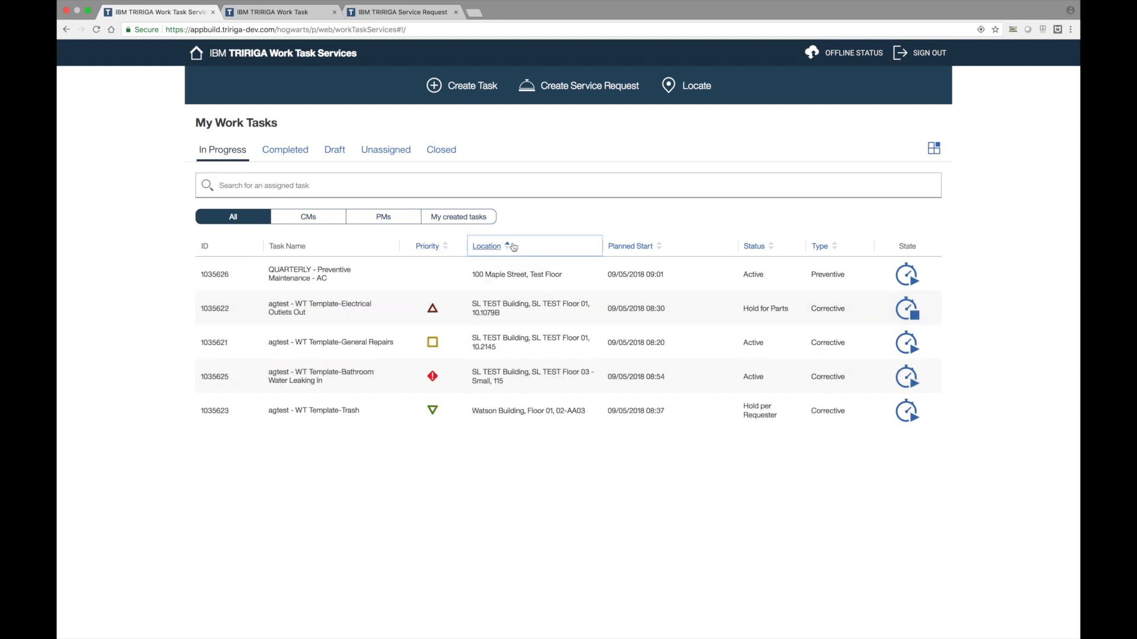
{"action": "left_click", "coordinate": [522, 248]}
{"action": "left_click", "coordinate": [640, 249]}
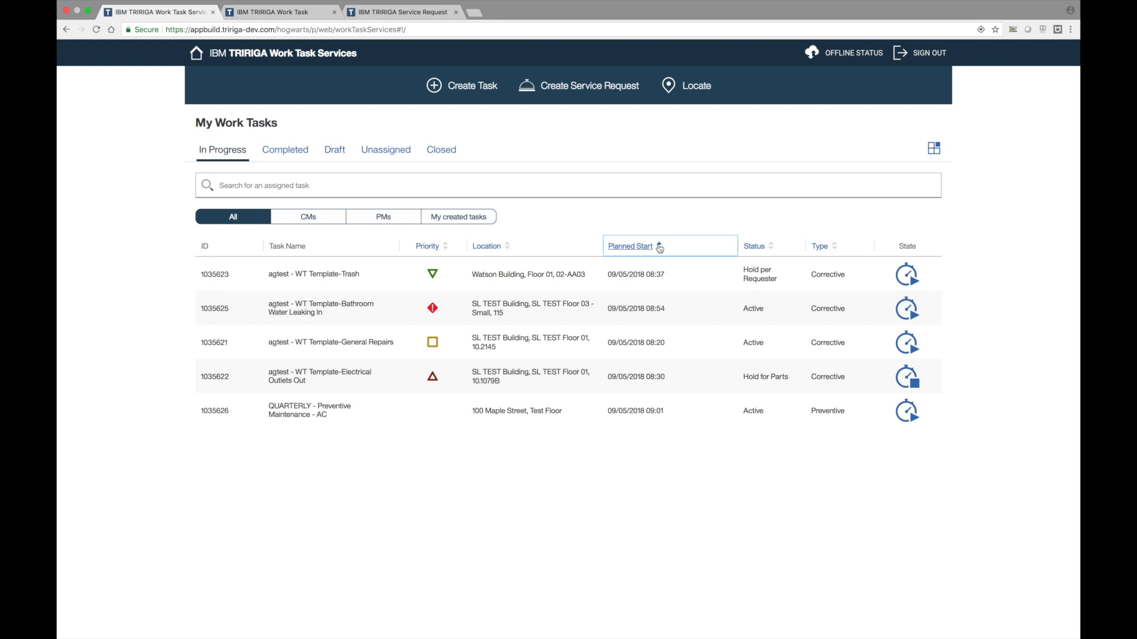
{"action": "left_click", "coordinate": [772, 251]}
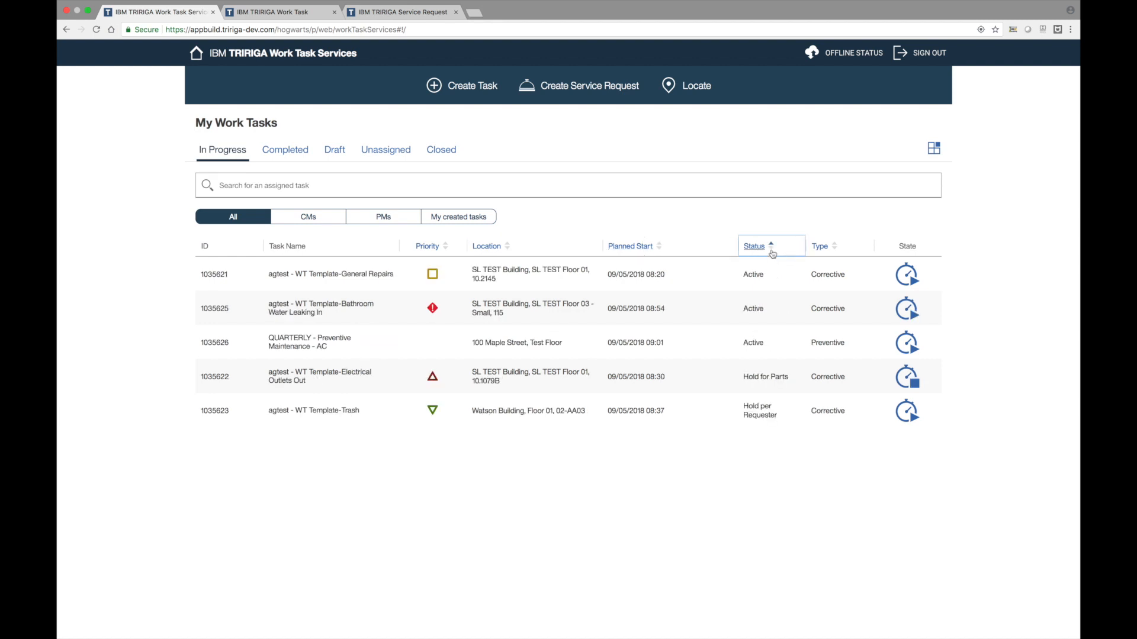
{"action": "left_click", "coordinate": [834, 254]}
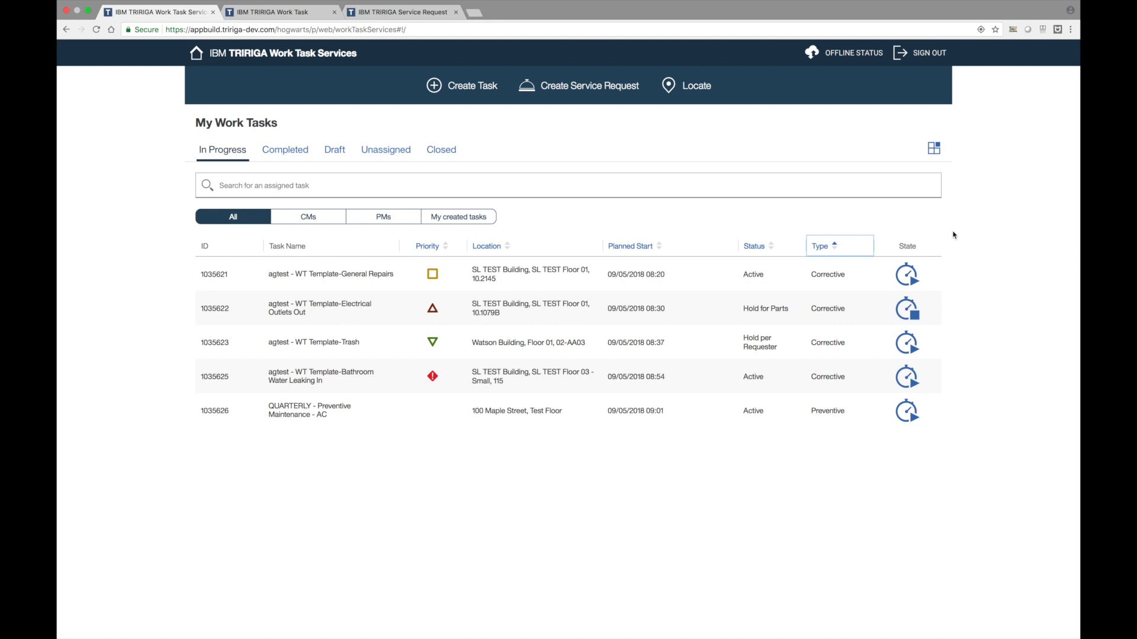
- Search the assigned tasks for the location "sl test" and clear the search
{"action": "left_click", "coordinate": [915, 192]}
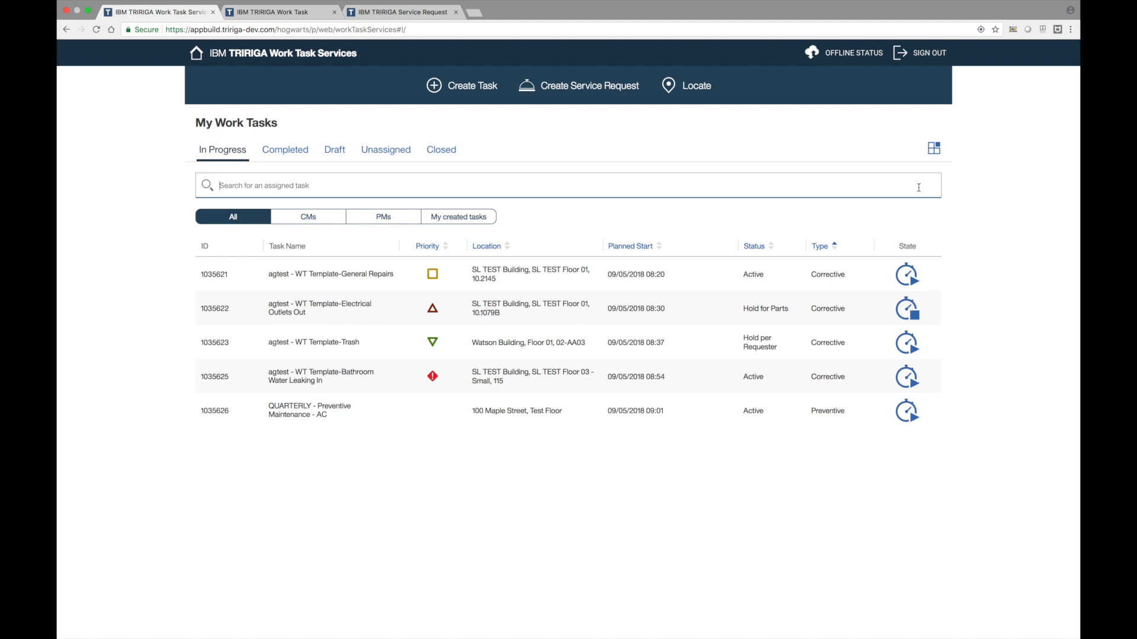
{"action": "type", "text": "sl test"}
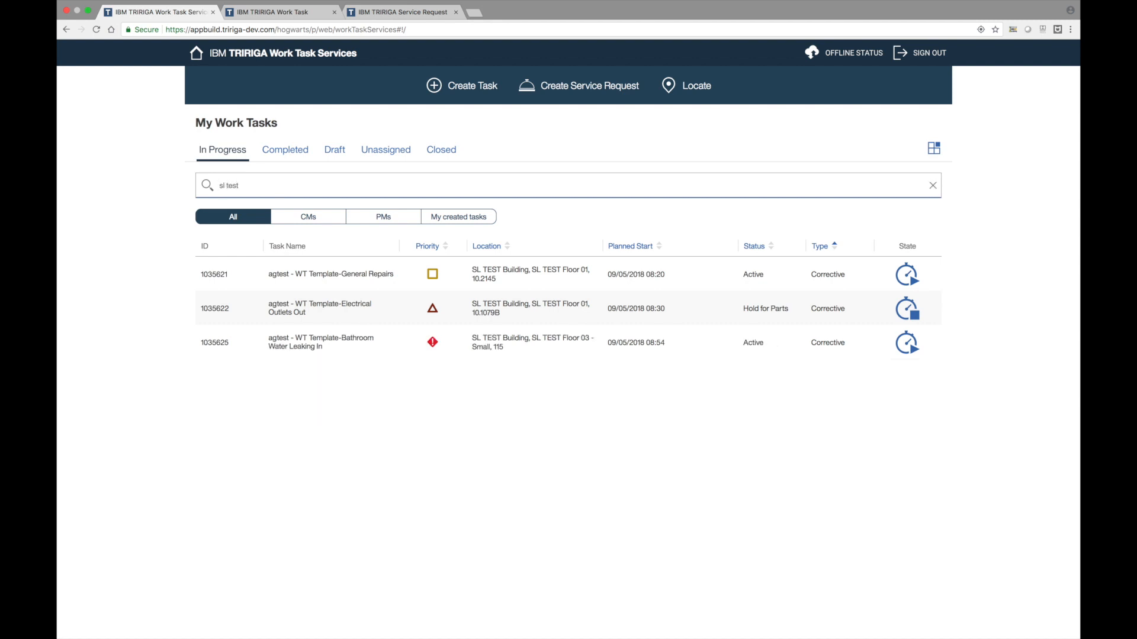
{"action": "key", "text": "super+a"}
{"action": "key", "text": "BackSpace"}
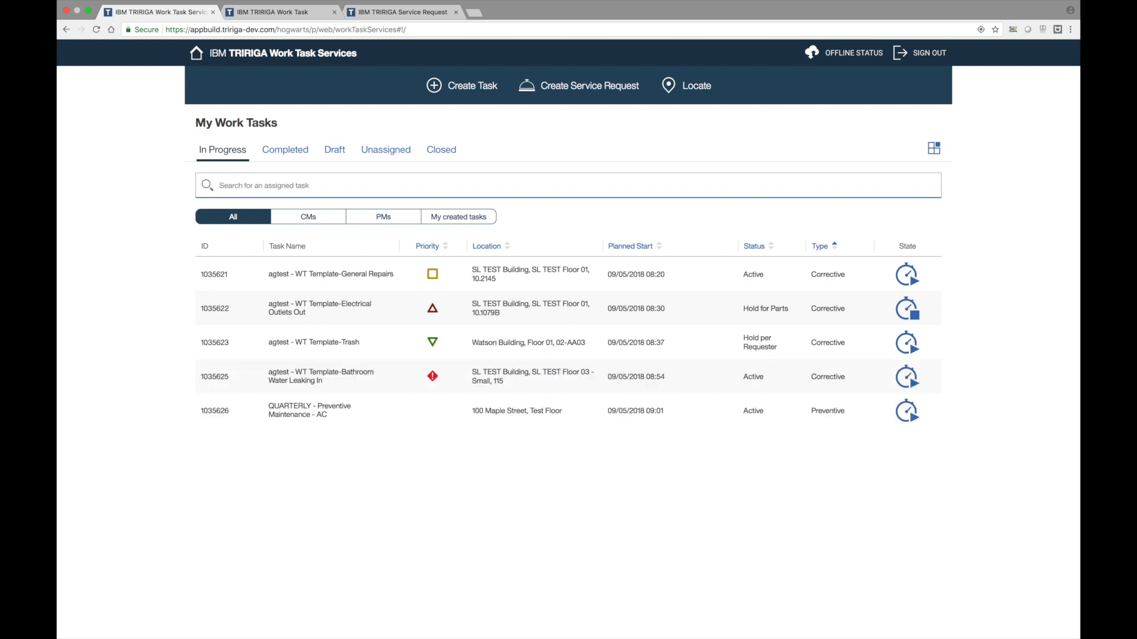
- Search the assigned tasks for task ID 1035623 and clear the search
{"action": "type", "text": "1035623"}
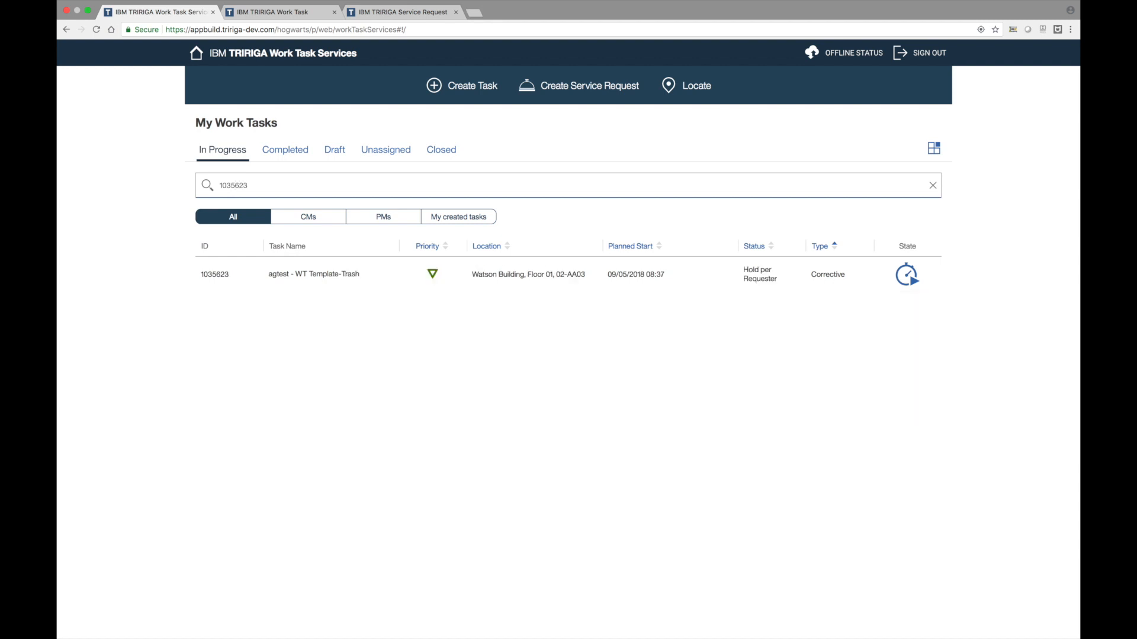
{"action": "key", "text": "ctrl+a"}
{"action": "key", "text": "BackSpace"}
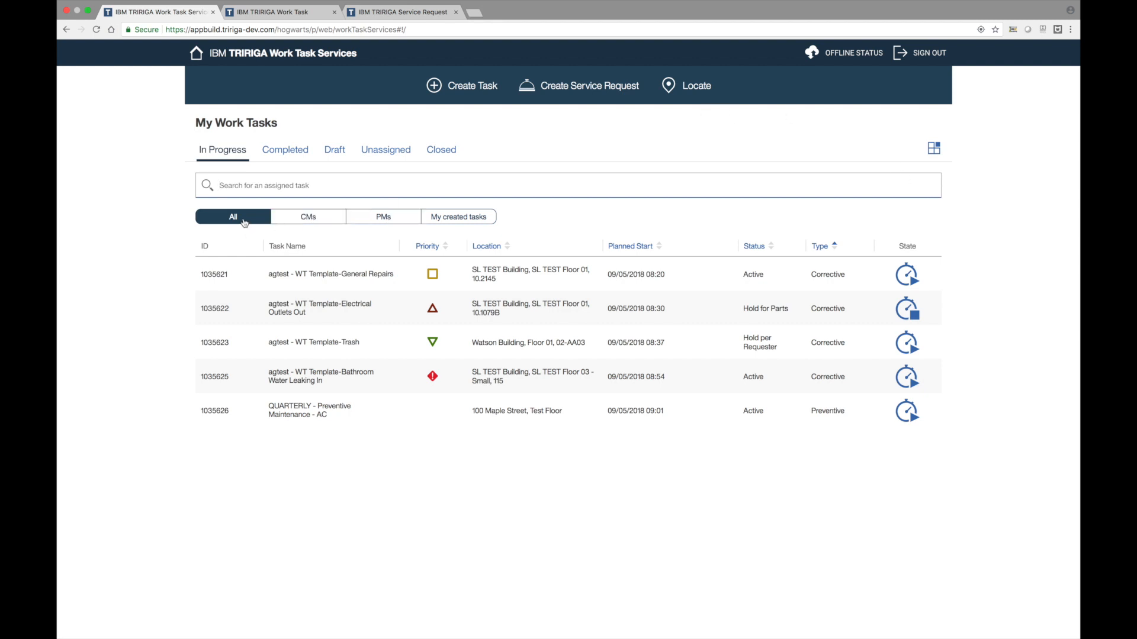
- Filter the in-progress work tasks to show only CMs
{"action": "left_click", "coordinate": [330, 223]}
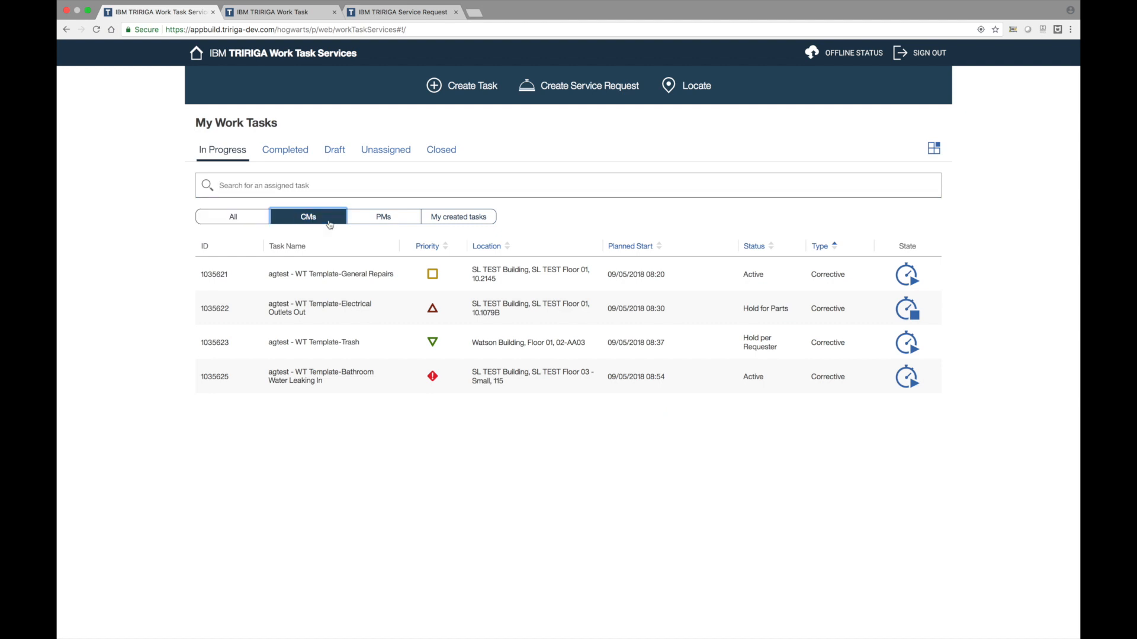
- Filter the in-progress work tasks by PMs and by My created tasks
{"action": "left_click", "coordinate": [368, 223]}
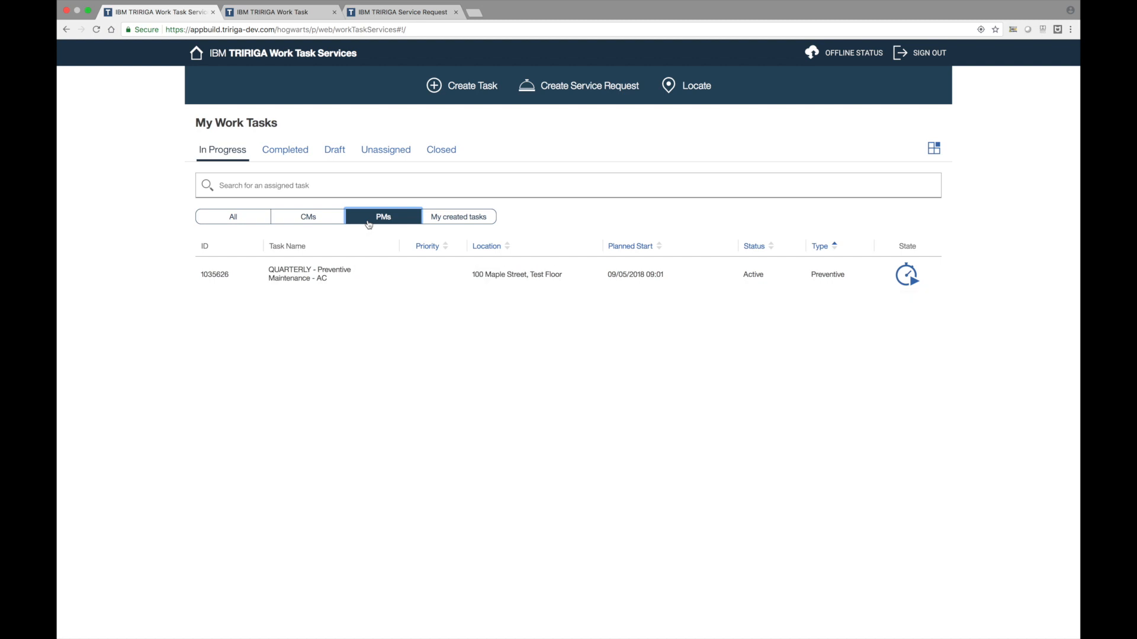
{"action": "left_click", "coordinate": [448, 219]}
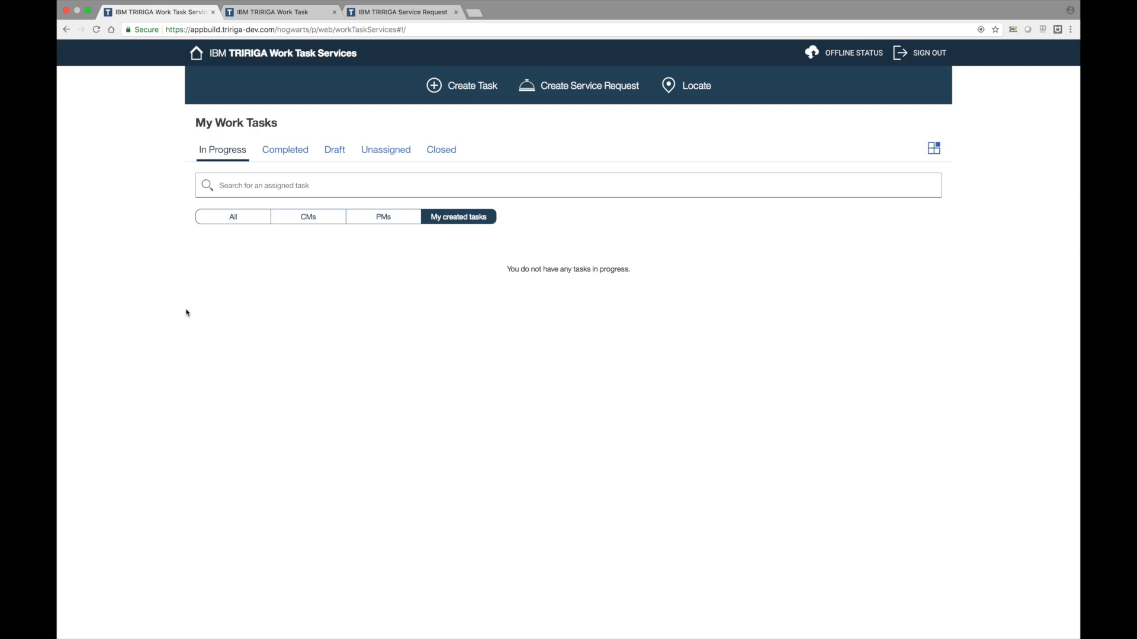
- Show all completed work tasks, view the details of task 1033977 and return to the completed list
{"action": "left_click", "coordinate": [291, 148]}
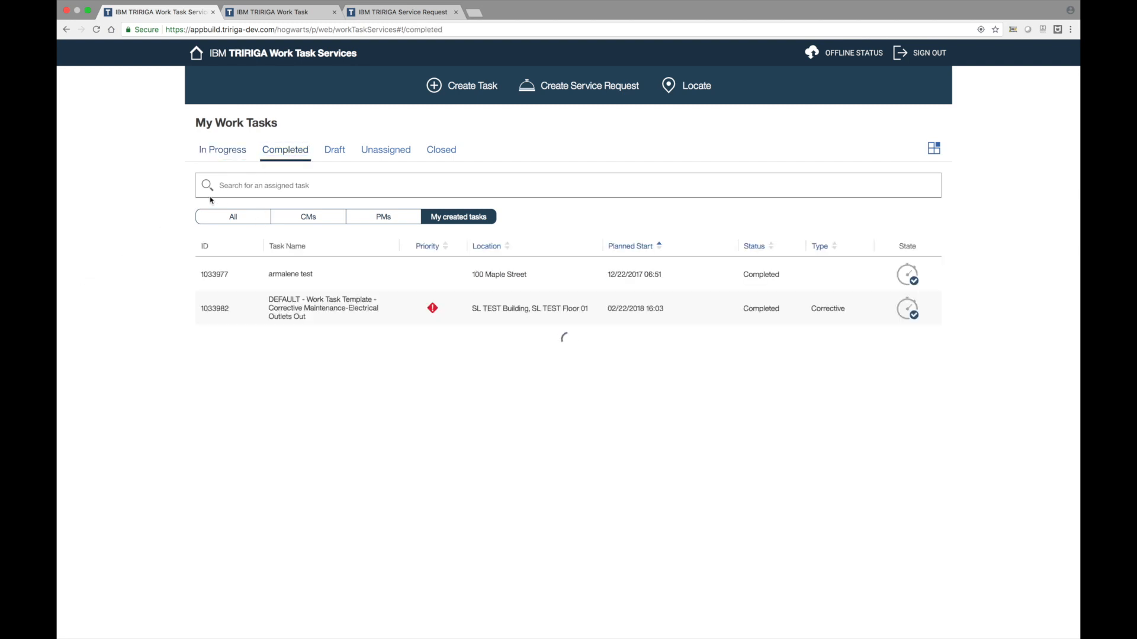
{"action": "left_click", "coordinate": [240, 220]}
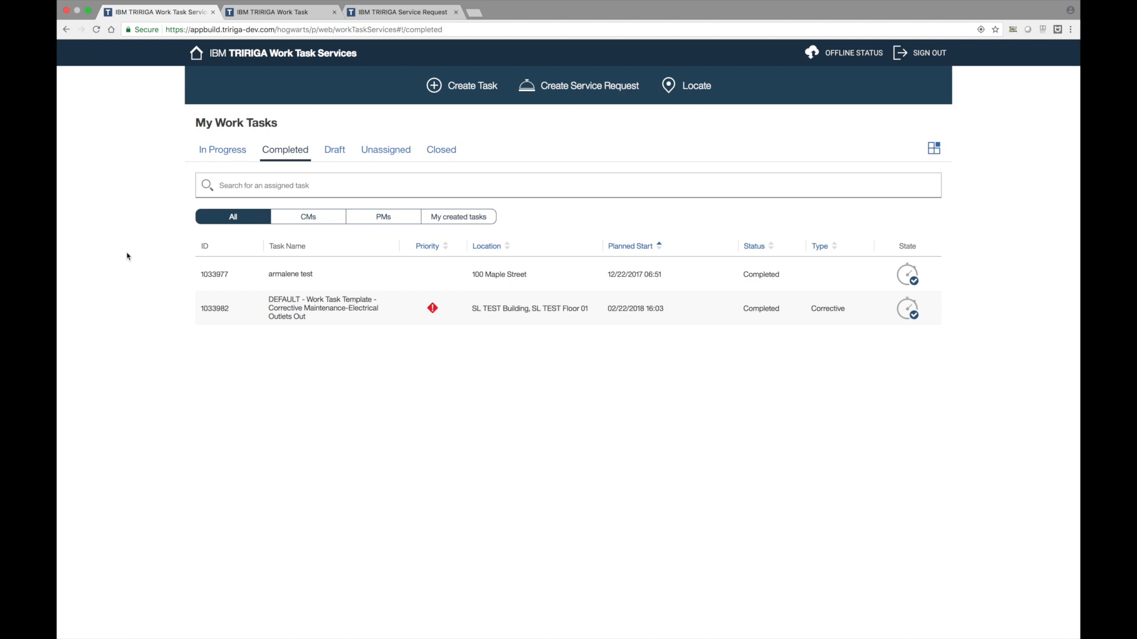
{"action": "left_click", "coordinate": [355, 276]}
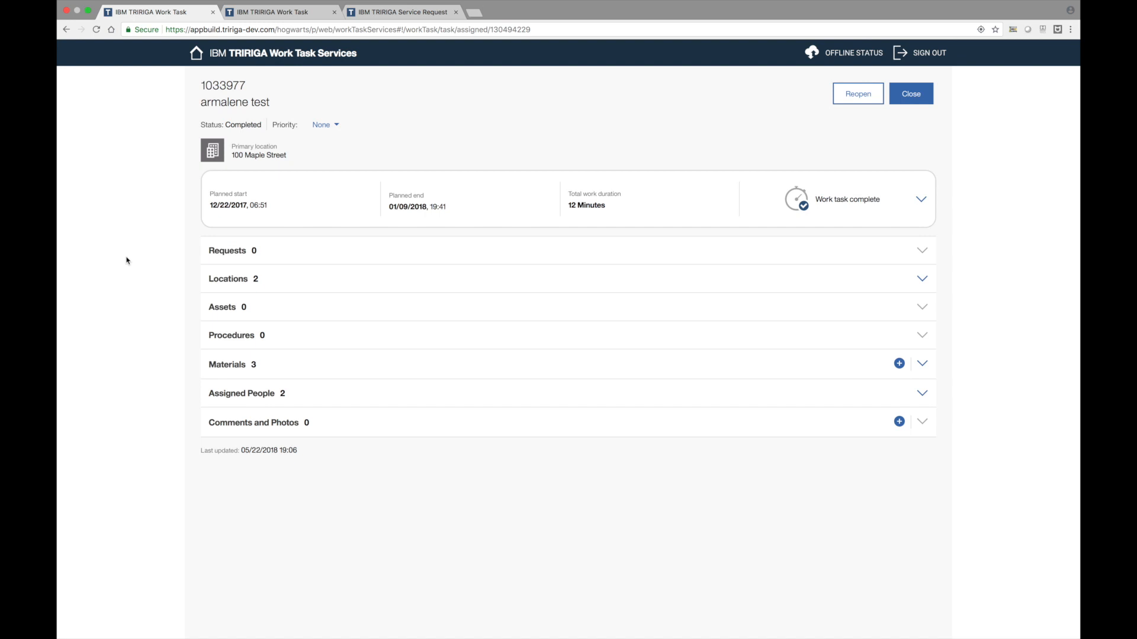
{"action": "left_click", "coordinate": [67, 30]}
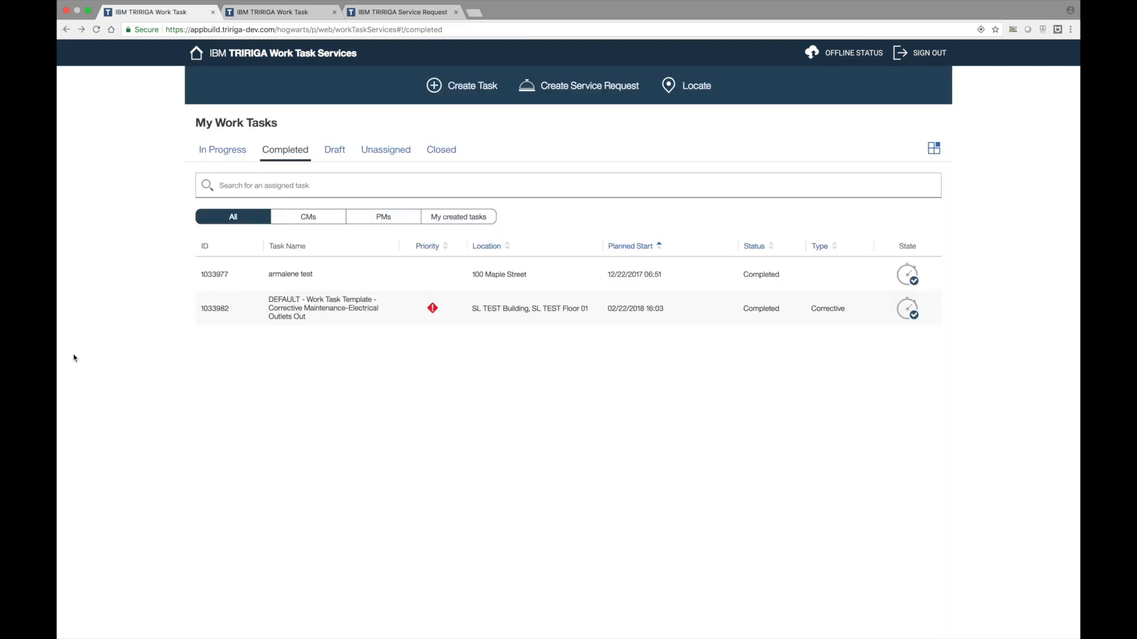
- View the draft work tasks and browse through the list of unassigned tasks
{"action": "left_click", "coordinate": [345, 156]}
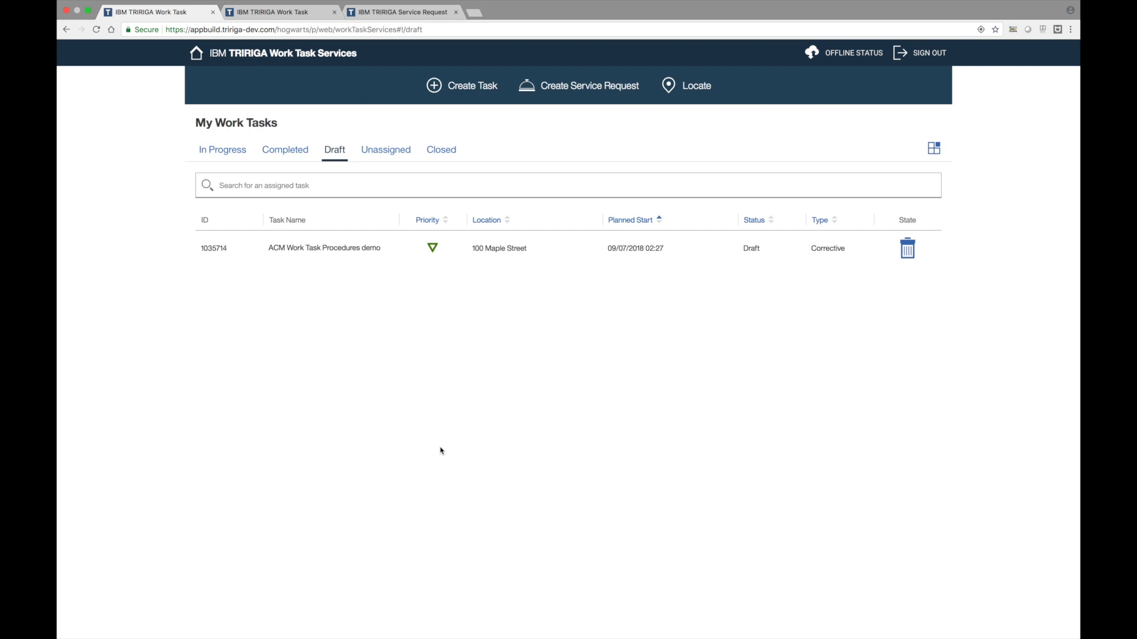
{"action": "left_click", "coordinate": [388, 149]}
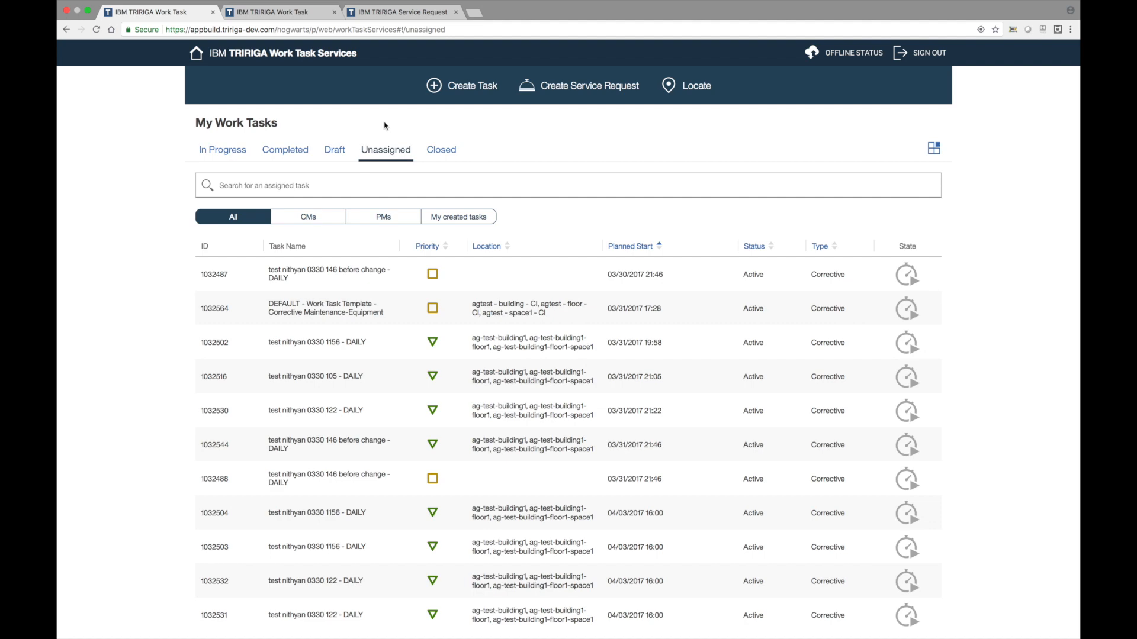
{"action": "scroll", "coordinate": [407, 389], "scroll_direction": "down", "scroll_amount": 10}
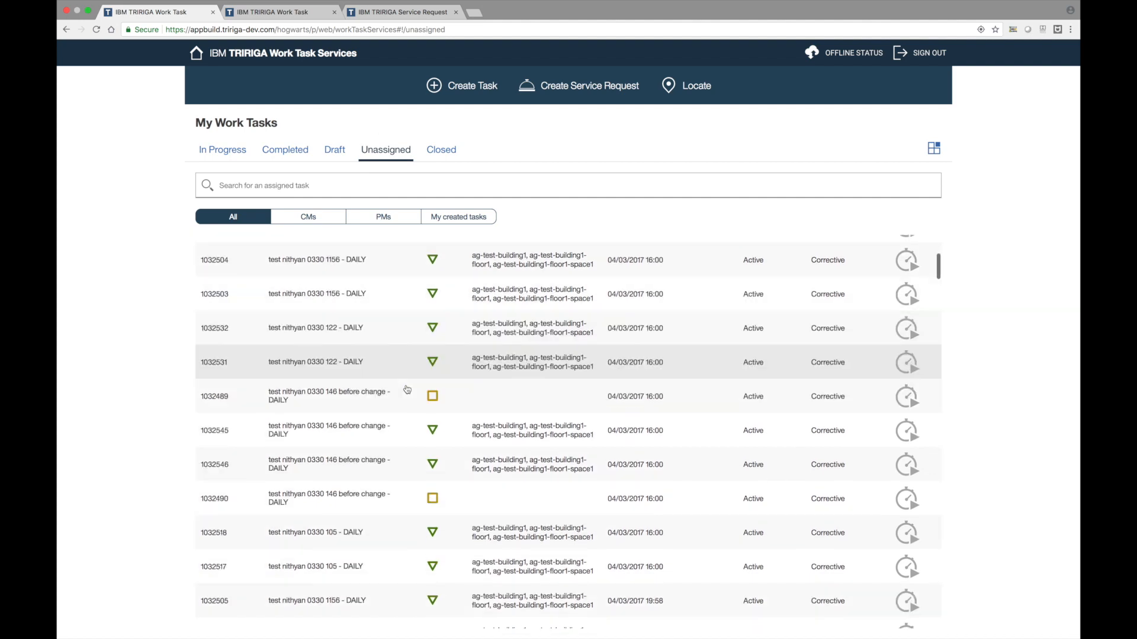
{"action": "scroll", "coordinate": [408, 389], "scroll_direction": "down", "scroll_amount": 10}
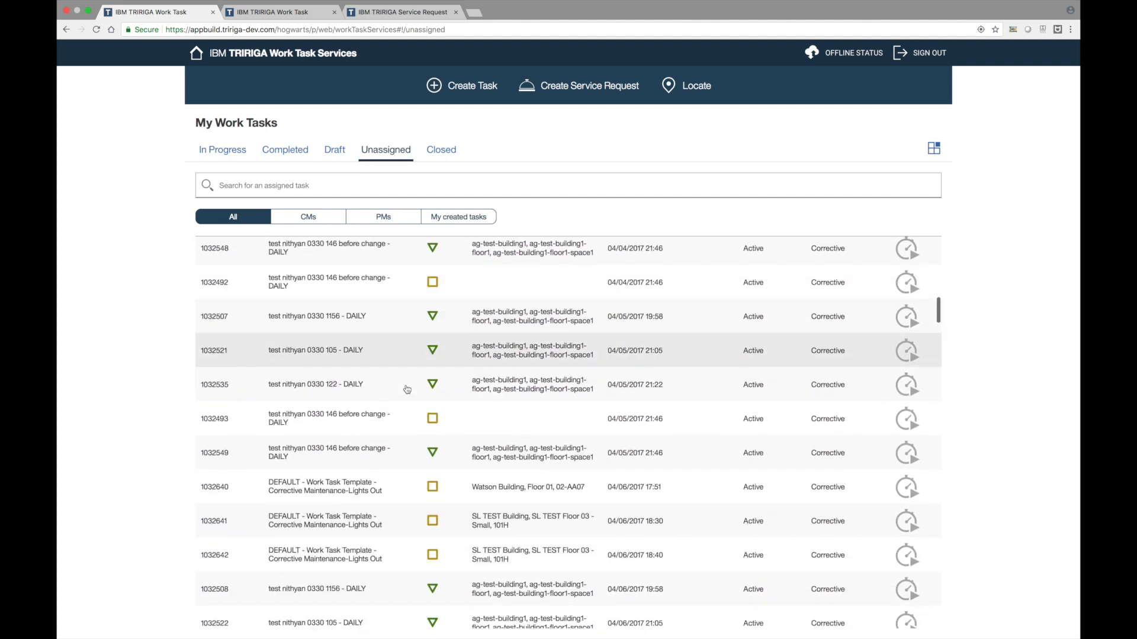
{"action": "scroll", "coordinate": [407, 389], "scroll_direction": "down", "scroll_amount": 10}
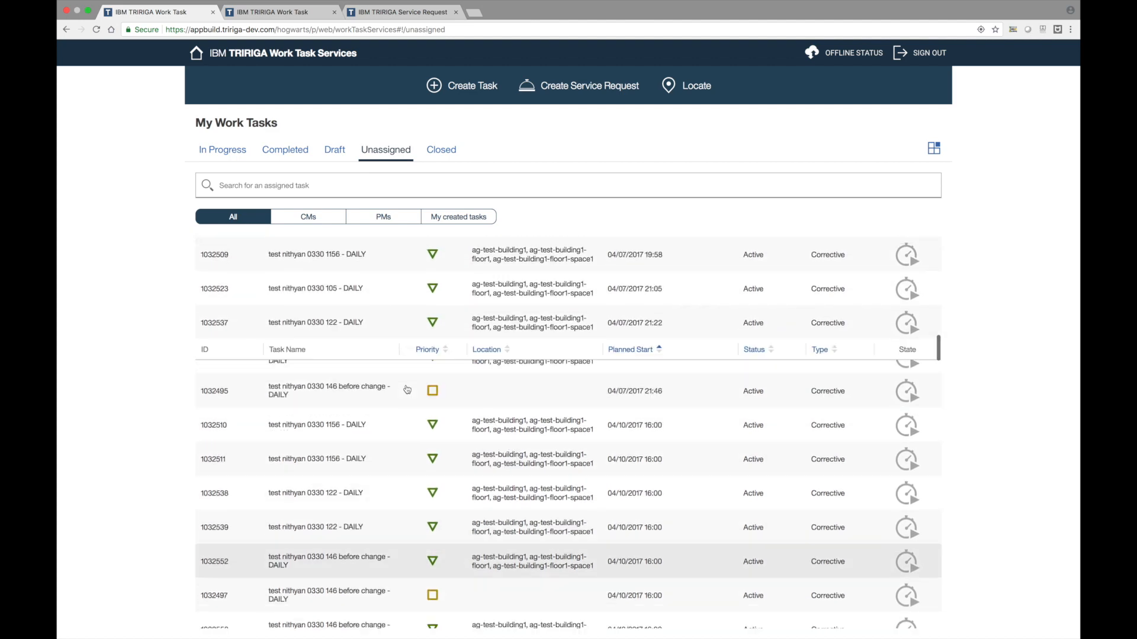
{"action": "scroll", "coordinate": [408, 389], "scroll_direction": "up", "scroll_amount": 15}
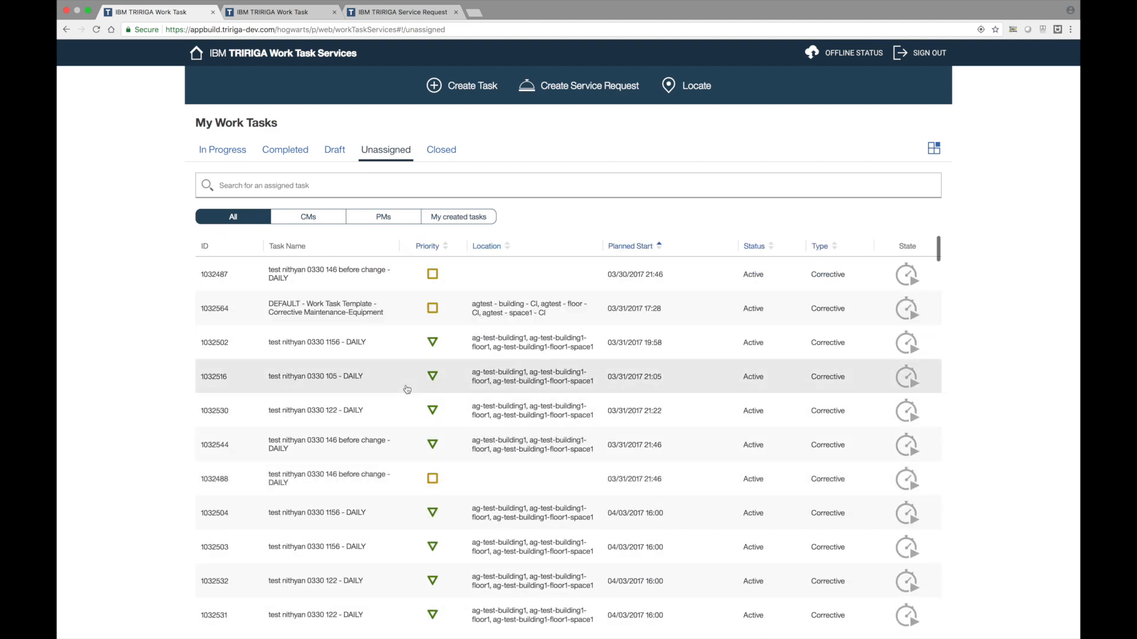
- Accept the unassigned work task 1032487 and view it in the in-progress list
{"action": "left_click", "coordinate": [470, 279]}
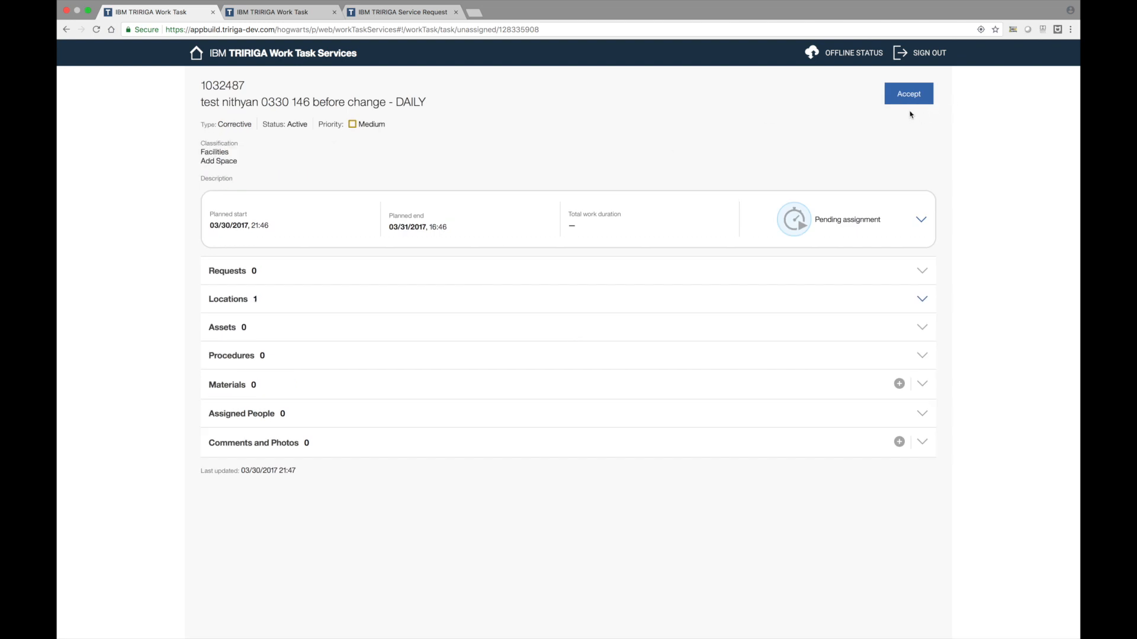
{"action": "left_click", "coordinate": [920, 104]}
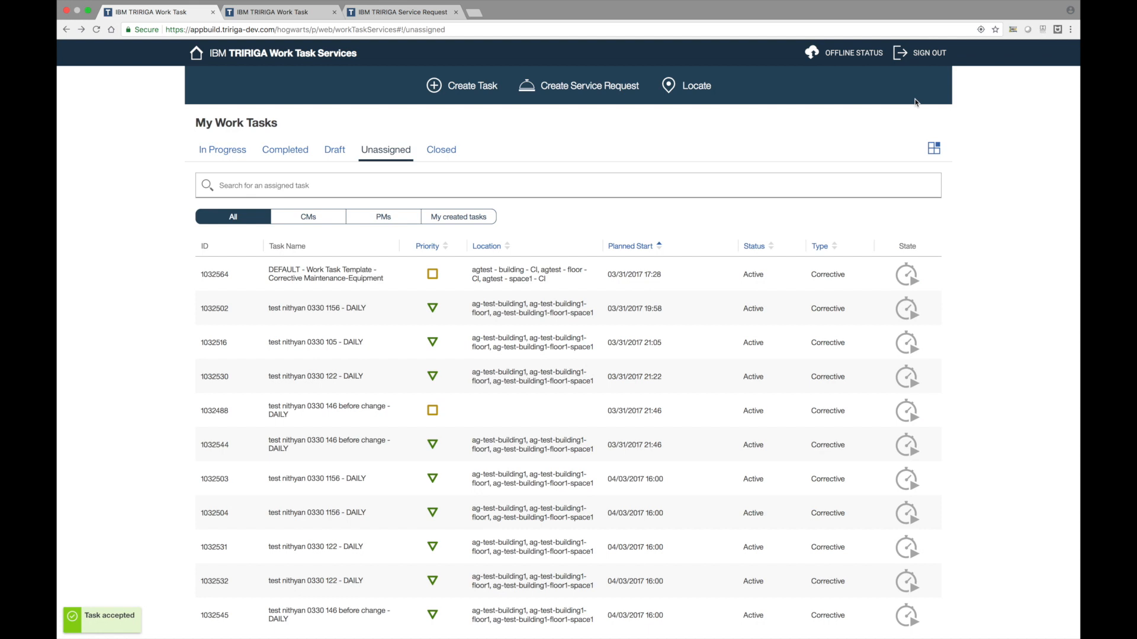
{"action": "left_click", "coordinate": [209, 159]}
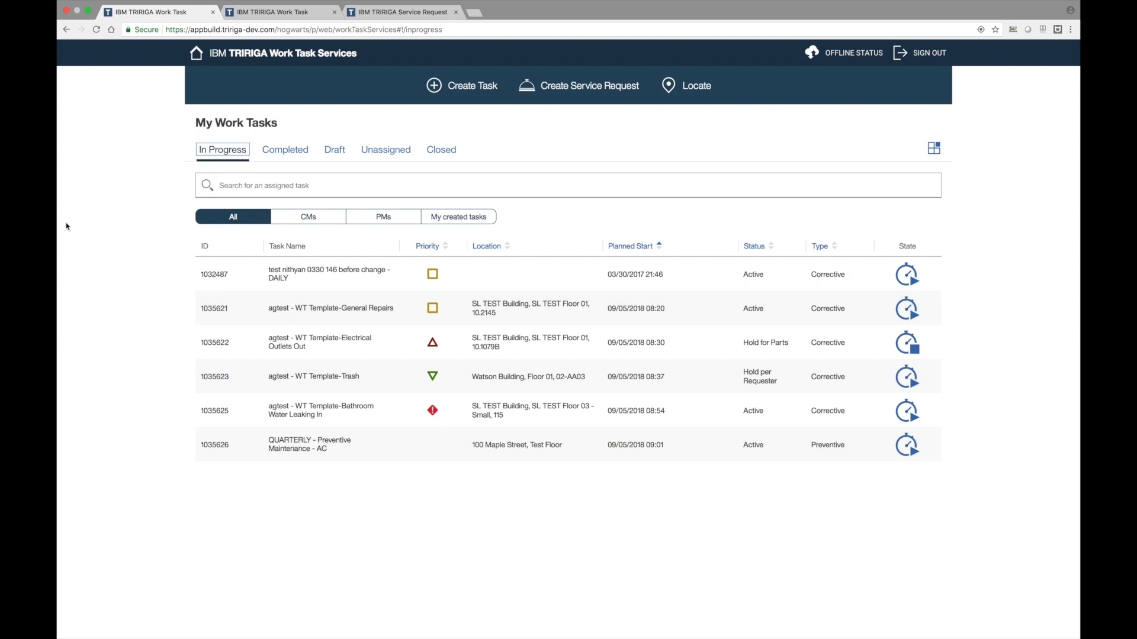
- View the closed work tasks, examine the details of task 1033612 and return to the closed list
{"action": "left_click", "coordinate": [454, 151]}
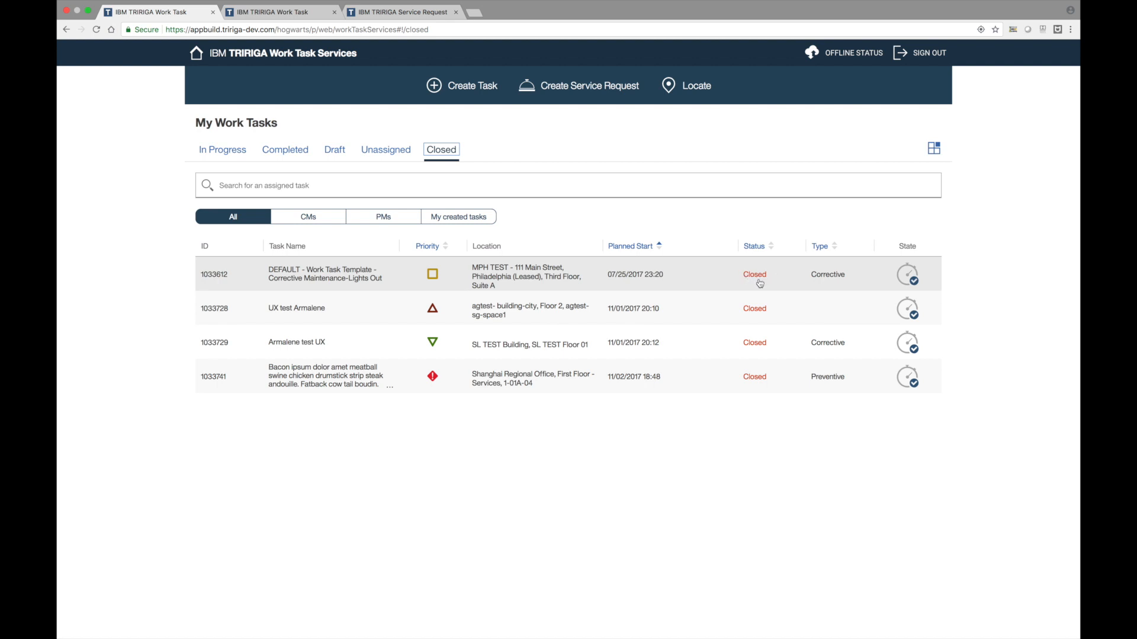
{"action": "left_click", "coordinate": [729, 288]}
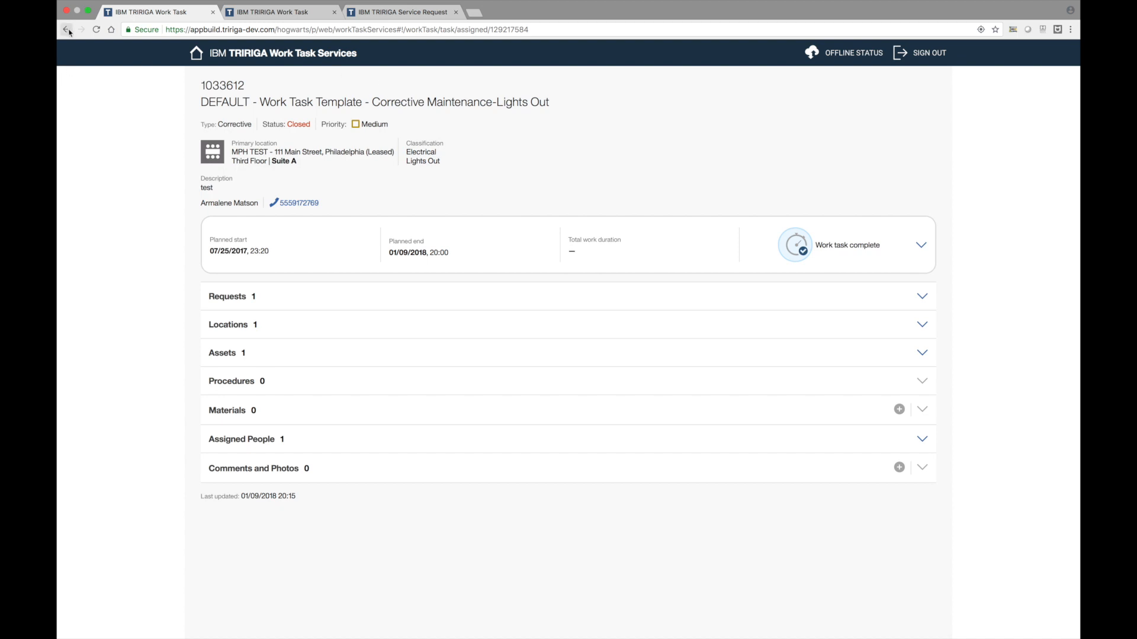
{"action": "left_click", "coordinate": [67, 30]}
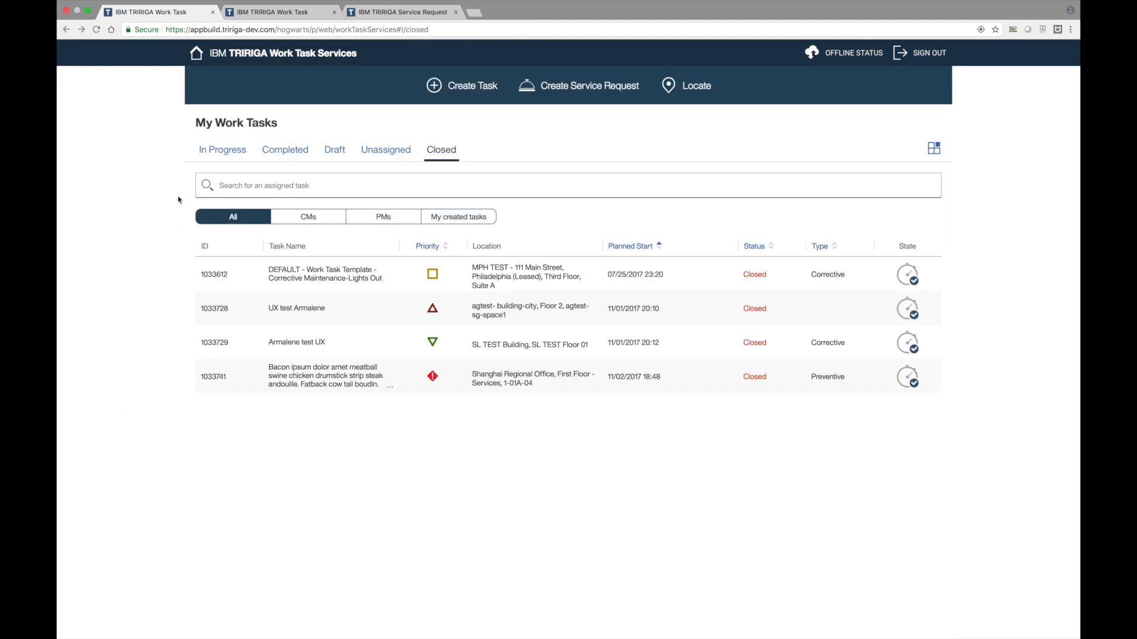
- Stop the running timer of task 1035622, Electrical Outlets Out, from the in-progress list
{"action": "left_click", "coordinate": [209, 154]}
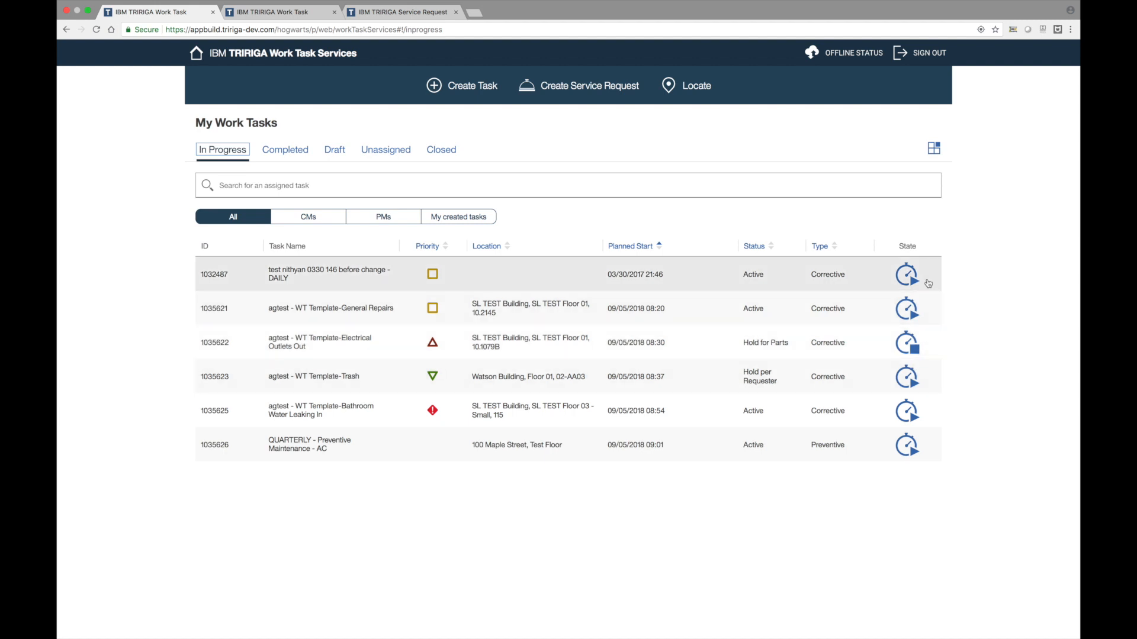
{"action": "left_click", "coordinate": [915, 353]}
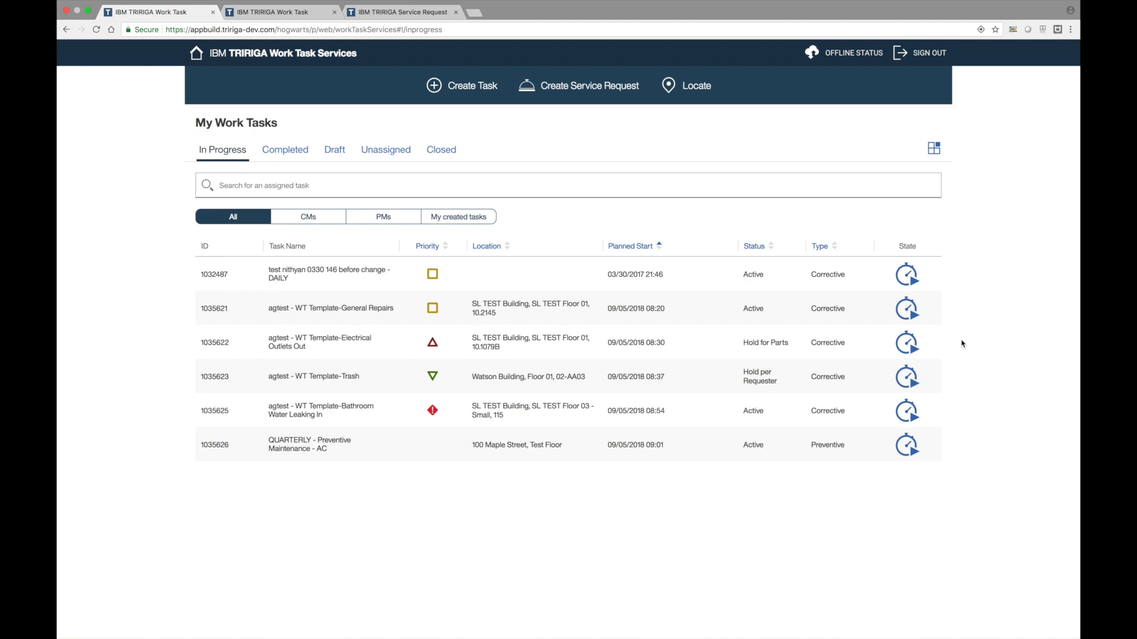
- Open task 1035622, examine its time log and return to the home page
{"action": "left_click", "coordinate": [836, 354]}
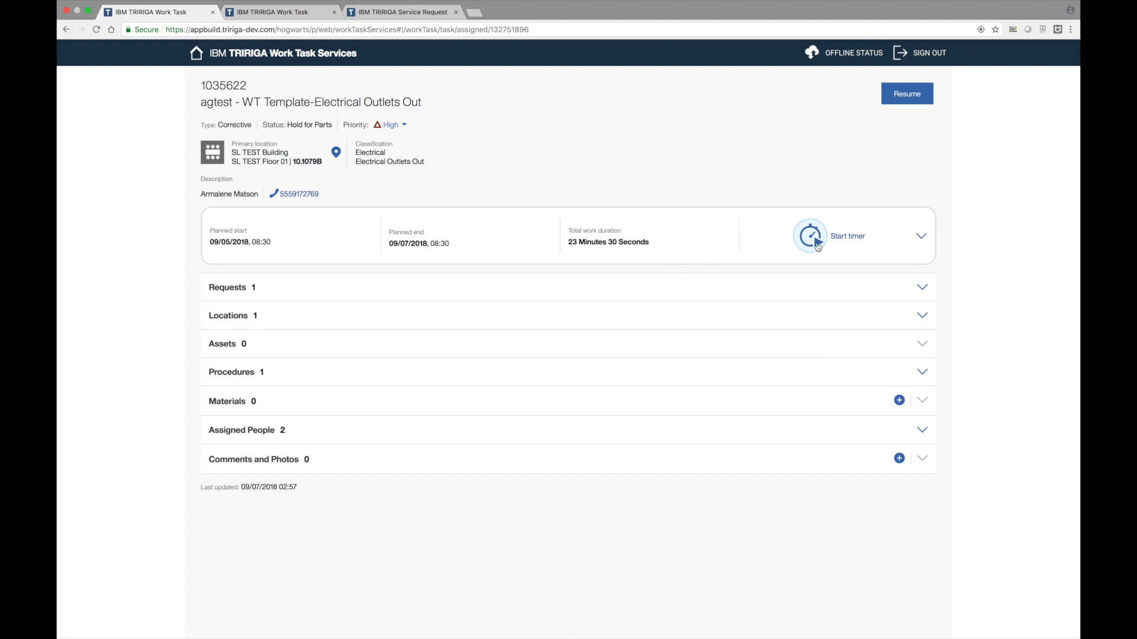
{"action": "left_click", "coordinate": [675, 248]}
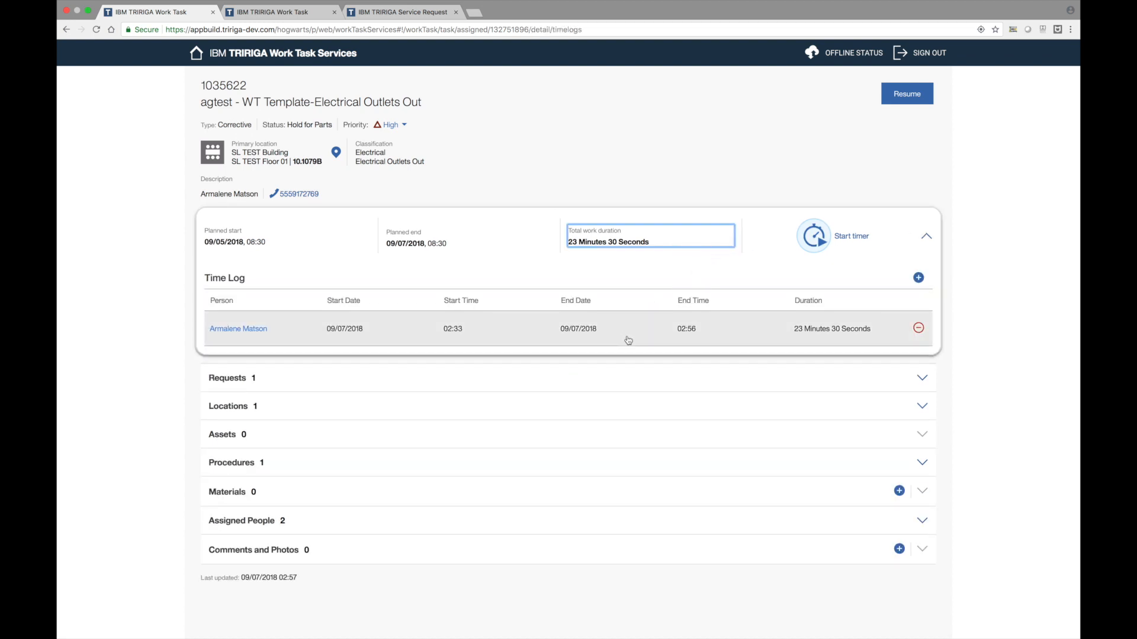
{"action": "left_click", "coordinate": [196, 53]}
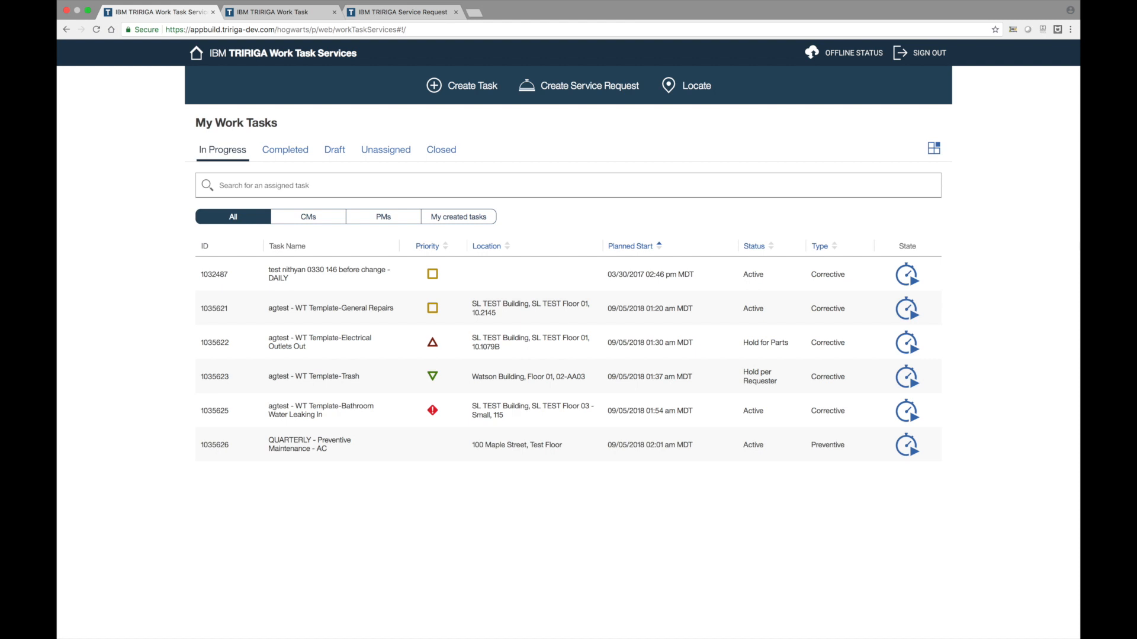
- Show the page in phone emulation and look through the task list with its search, filter and sort options
{"action": "key", "text": "super+alt+i"}
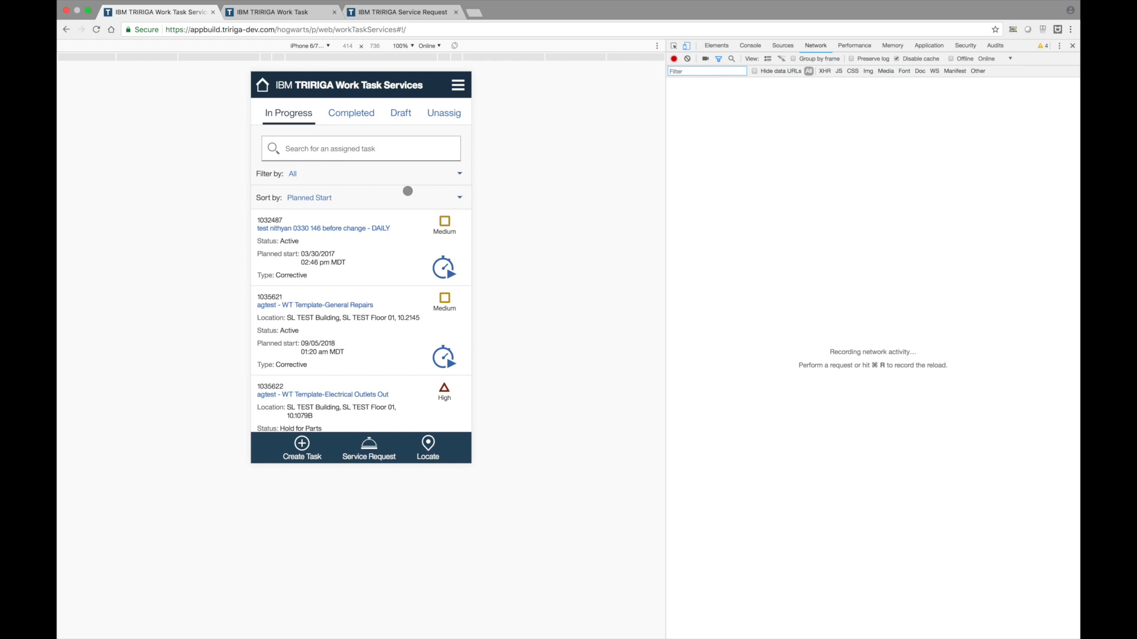
{"action": "left_click_drag", "start_coordinate": [439, 109], "coordinate": [406, 119]}
{"action": "left_click", "coordinate": [402, 150]}
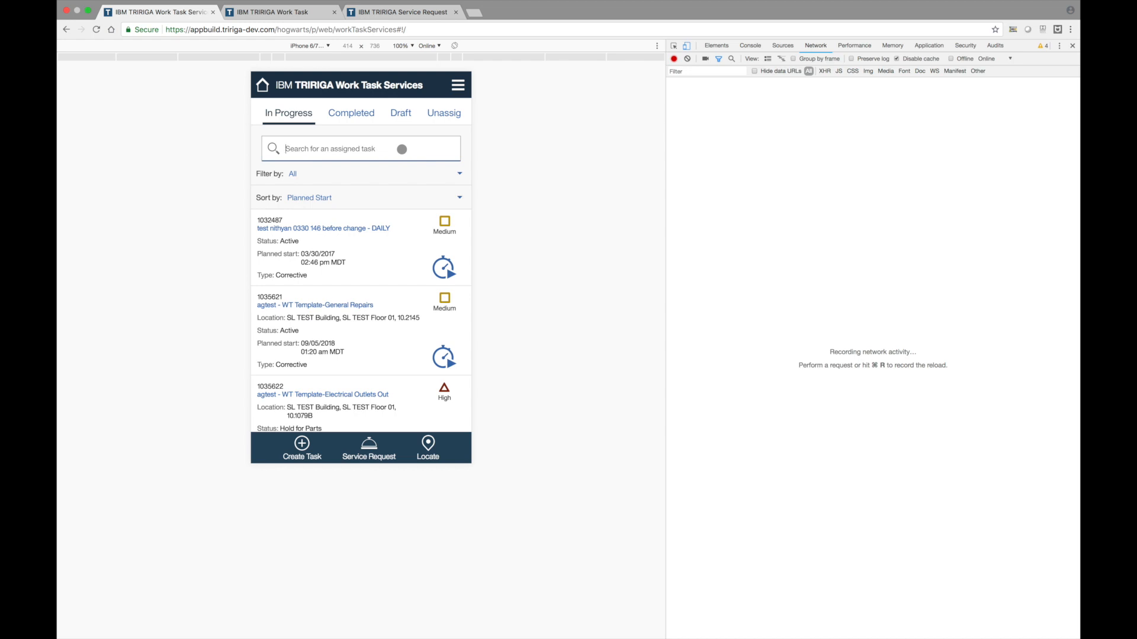
{"action": "left_click", "coordinate": [392, 171]}
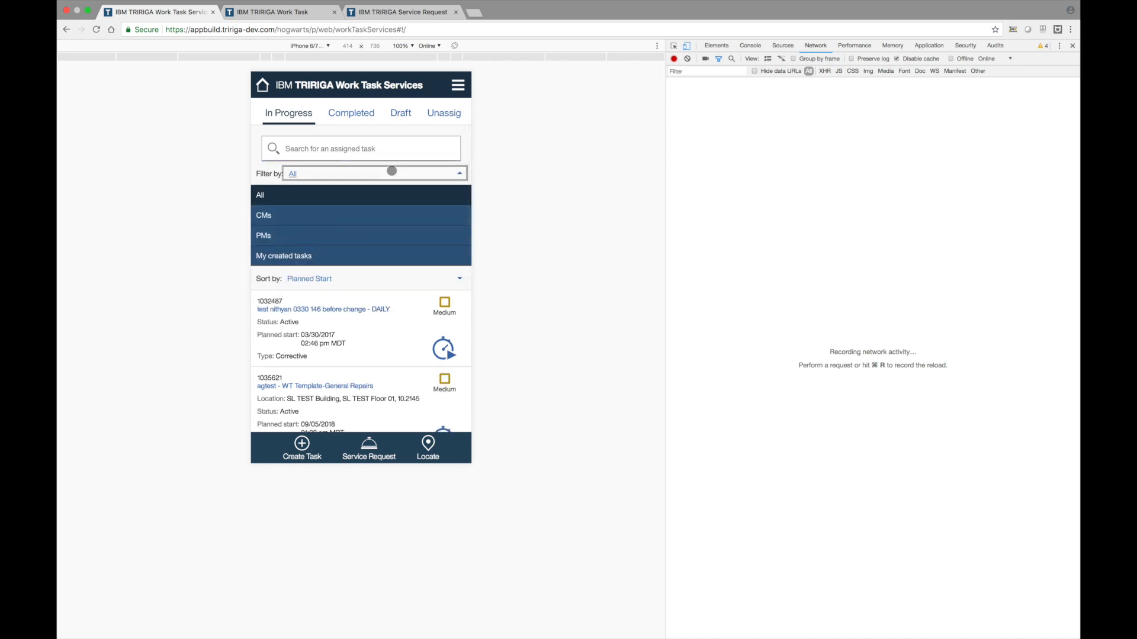
{"action": "left_click", "coordinate": [398, 175]}
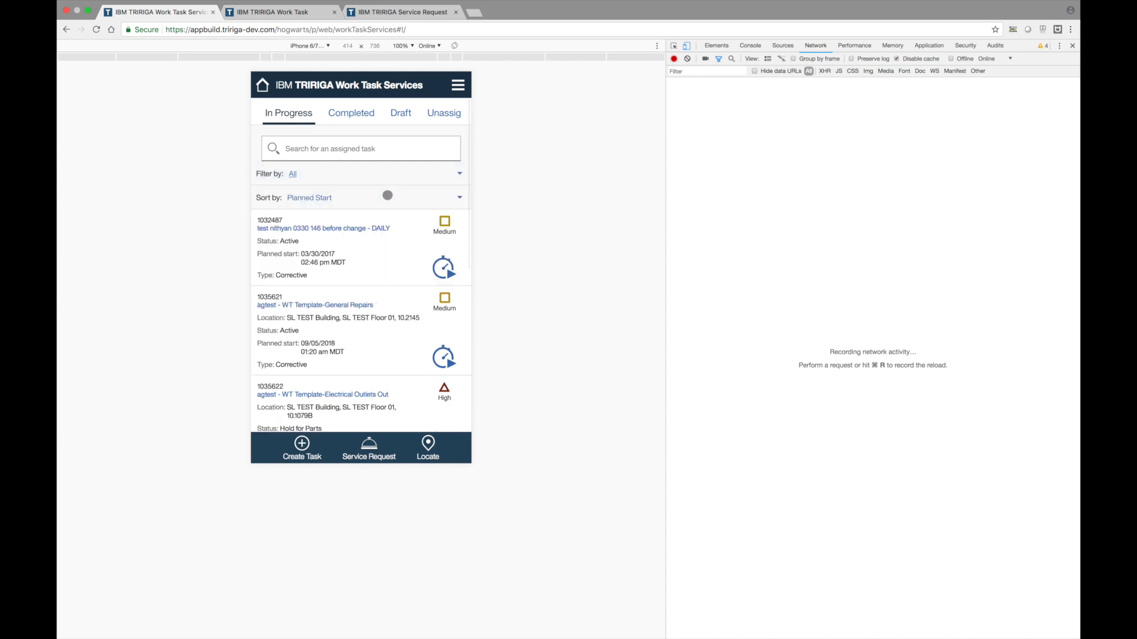
{"action": "left_click", "coordinate": [388, 196]}
{"action": "left_click", "coordinate": [390, 196]}
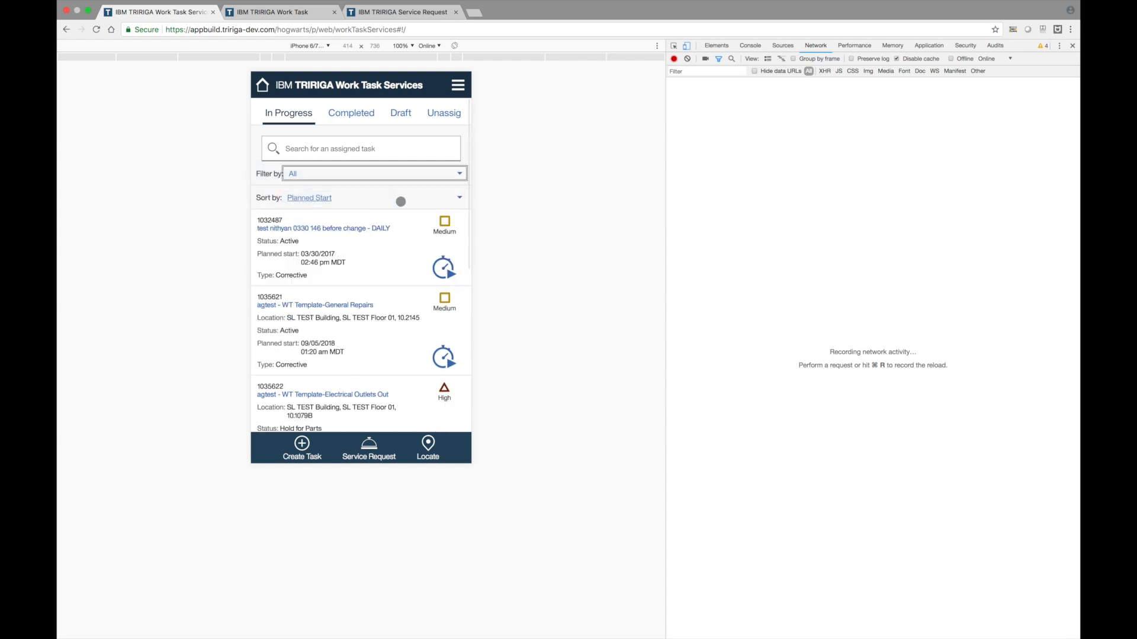
{"action": "scroll", "coordinate": [371, 252], "scroll_direction": "down", "scroll_amount": 2}
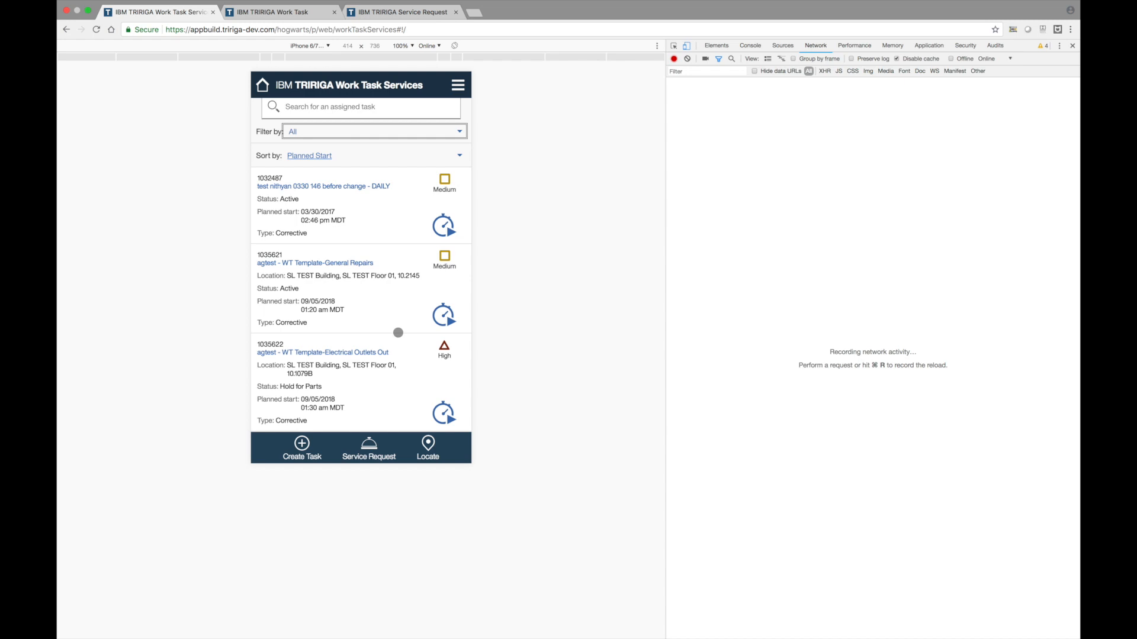
{"action": "scroll", "coordinate": [398, 333], "scroll_direction": "down", "scroll_amount": 4}
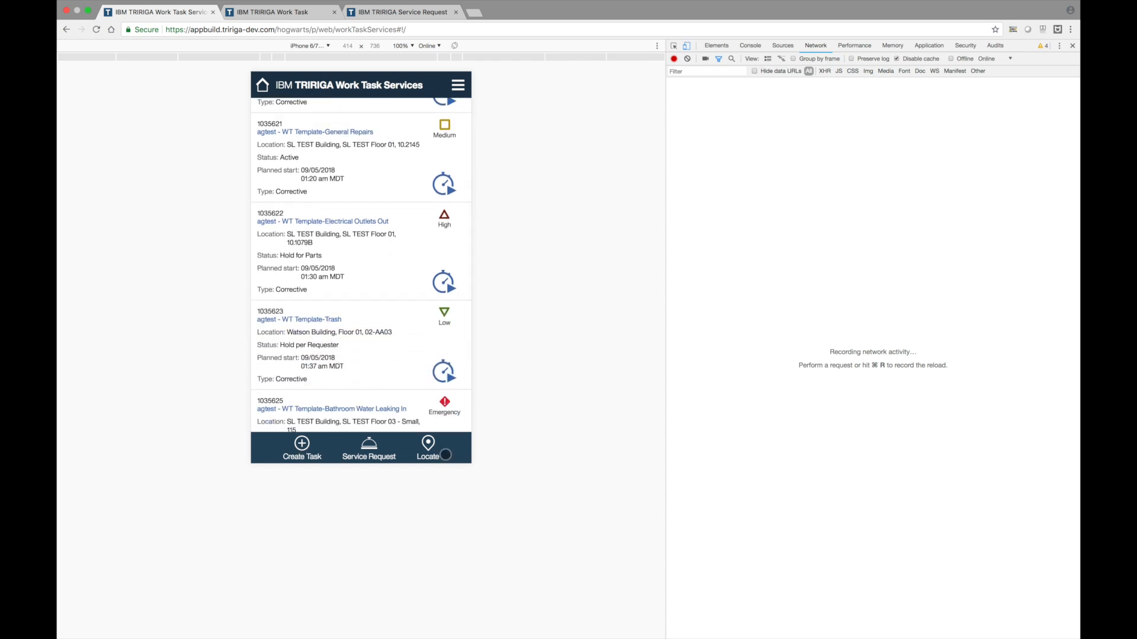
{"action": "scroll", "coordinate": [368, 261], "scroll_direction": "up", "scroll_amount": 5}
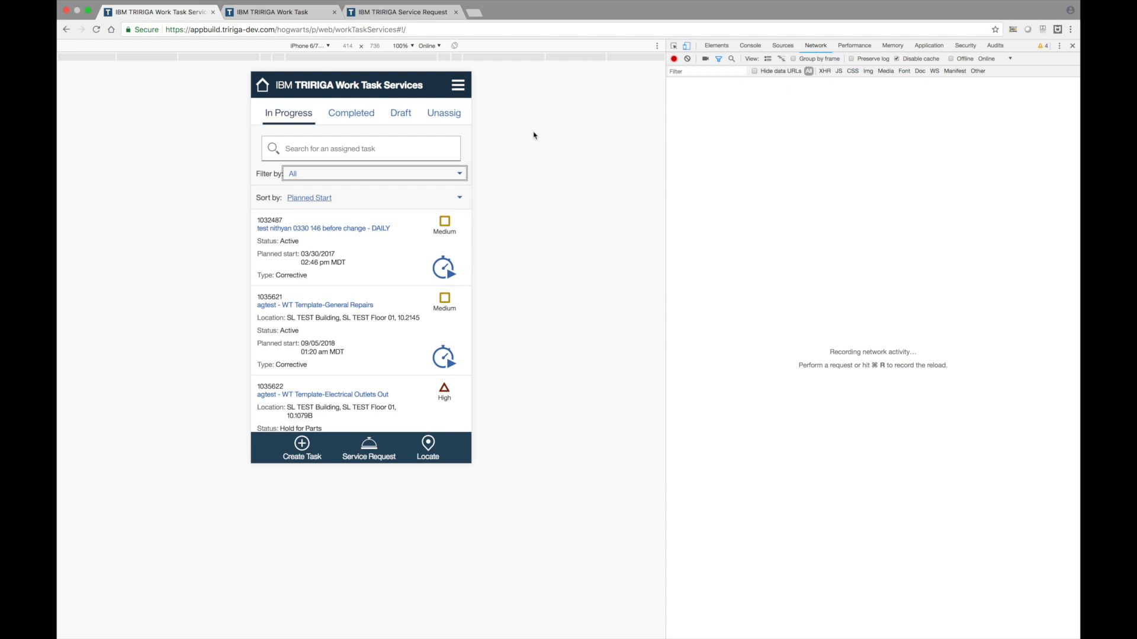
- Rotate the emulated phone to landscape, look through the task list and close the developer tools
{"action": "left_click", "coordinate": [455, 46]}
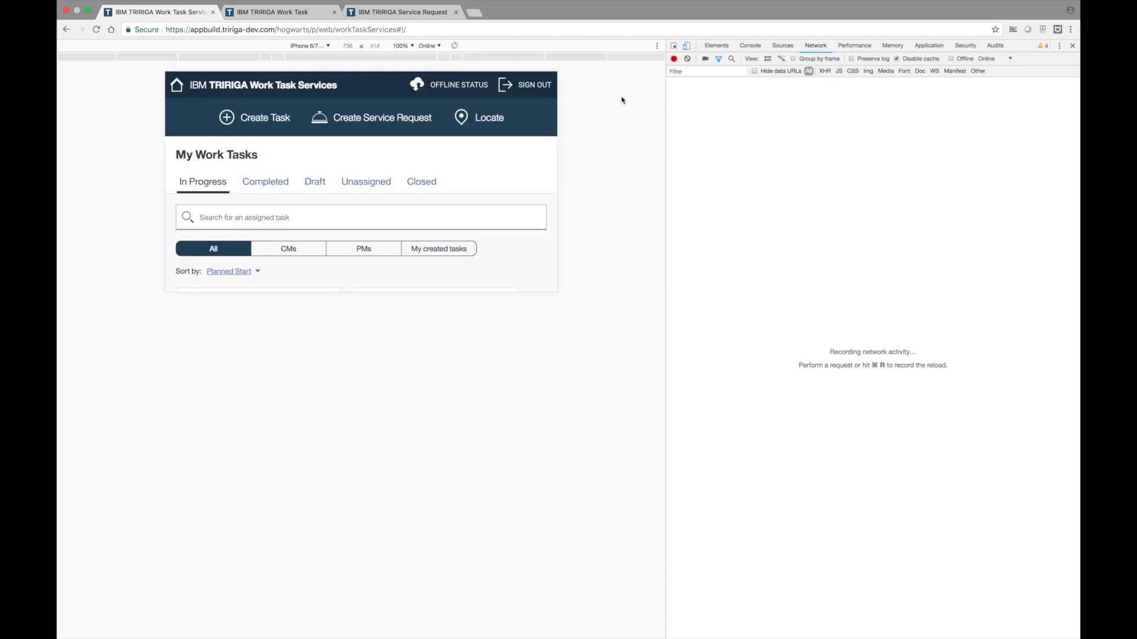
{"action": "scroll", "coordinate": [470, 175], "scroll_direction": "down", "scroll_amount": 2}
{"action": "scroll", "coordinate": [469, 175], "scroll_direction": "up", "scroll_amount": 2}
{"action": "scroll", "coordinate": [470, 176], "scroll_direction": "down", "scroll_amount": 5}
{"action": "scroll", "coordinate": [470, 176], "scroll_direction": "up", "scroll_amount": 5}
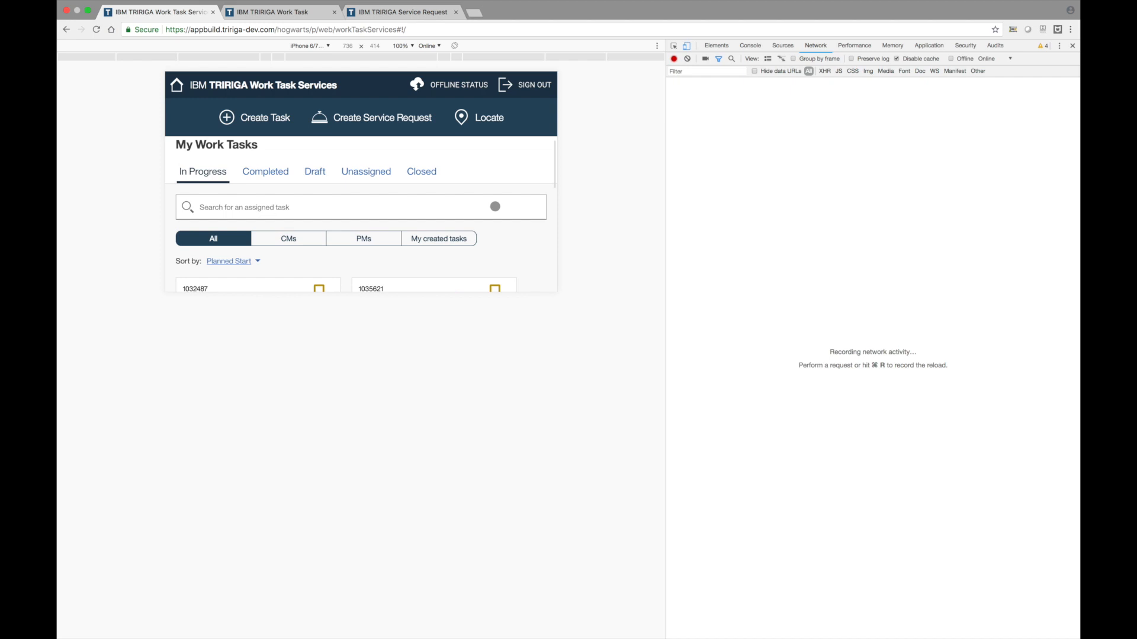
{"action": "scroll", "coordinate": [495, 204], "scroll_direction": "up", "scroll_amount": 1}
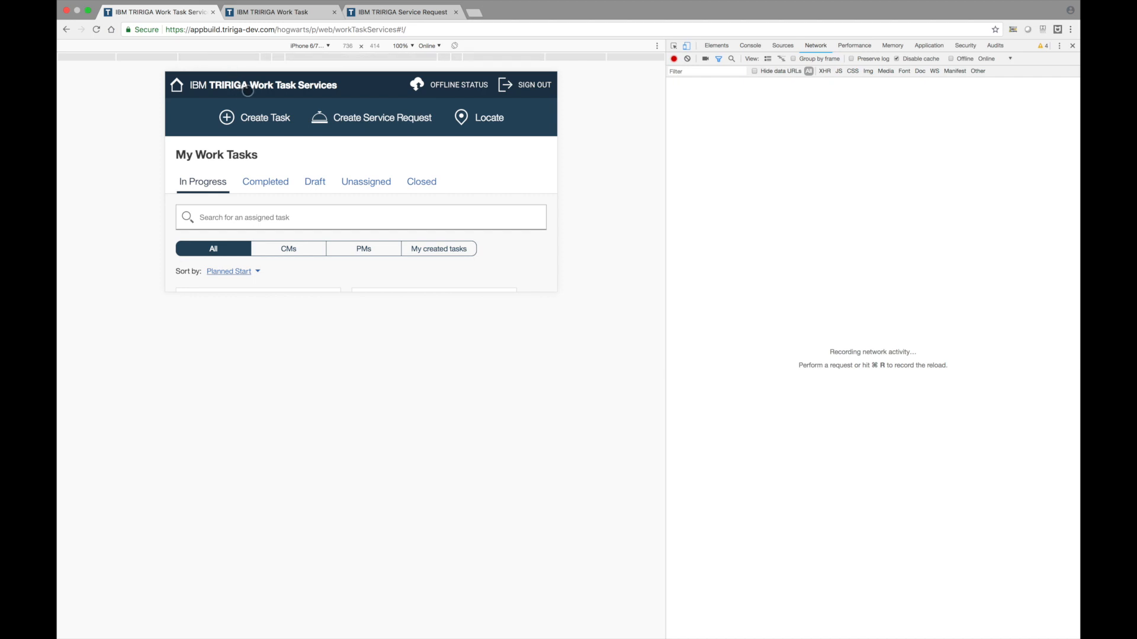
{"action": "left_click", "coordinate": [1073, 46]}
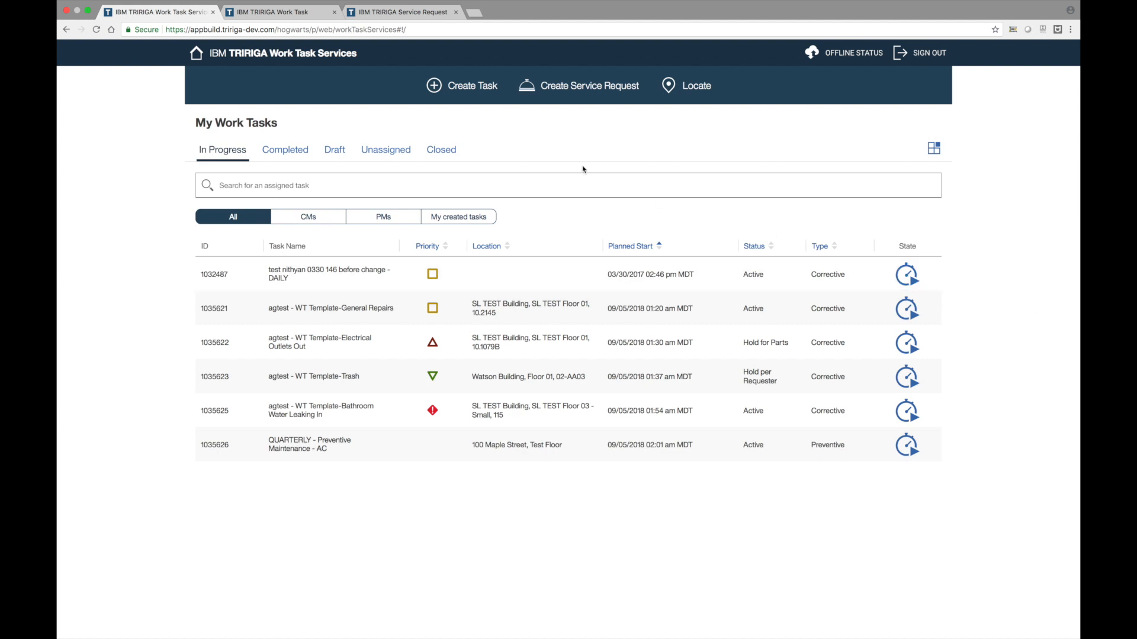
- Create a new work task named leaking faucet and set its priority to High
{"action": "left_click", "coordinate": [472, 96]}
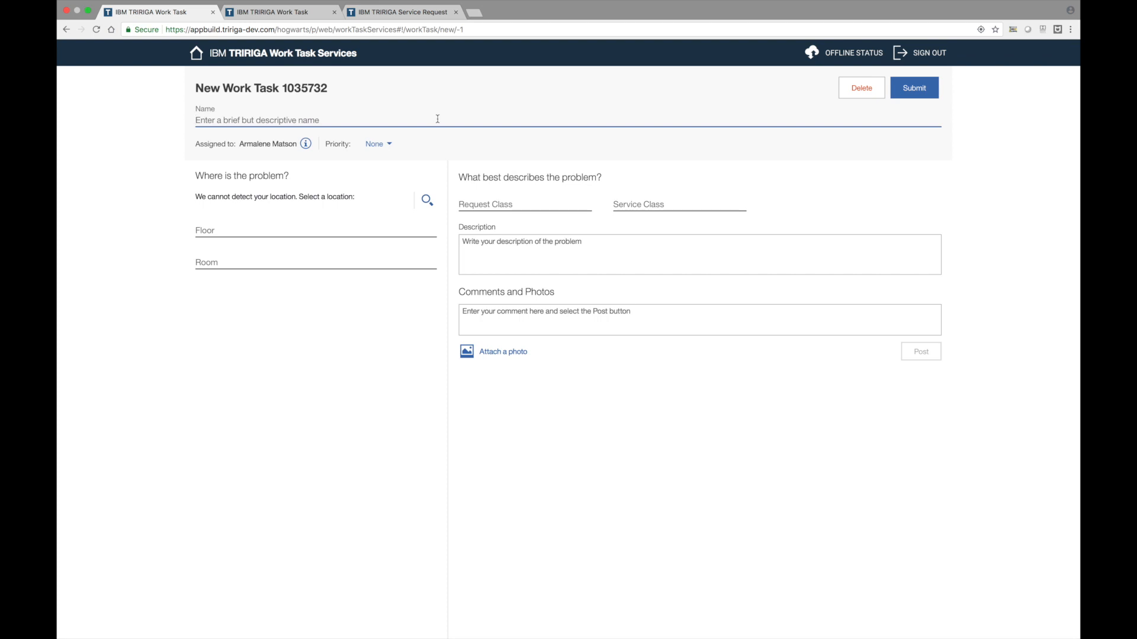
{"action": "type", "text": "leaking faucet"}
{"action": "mouse_move", "coordinate": [311, 146]}
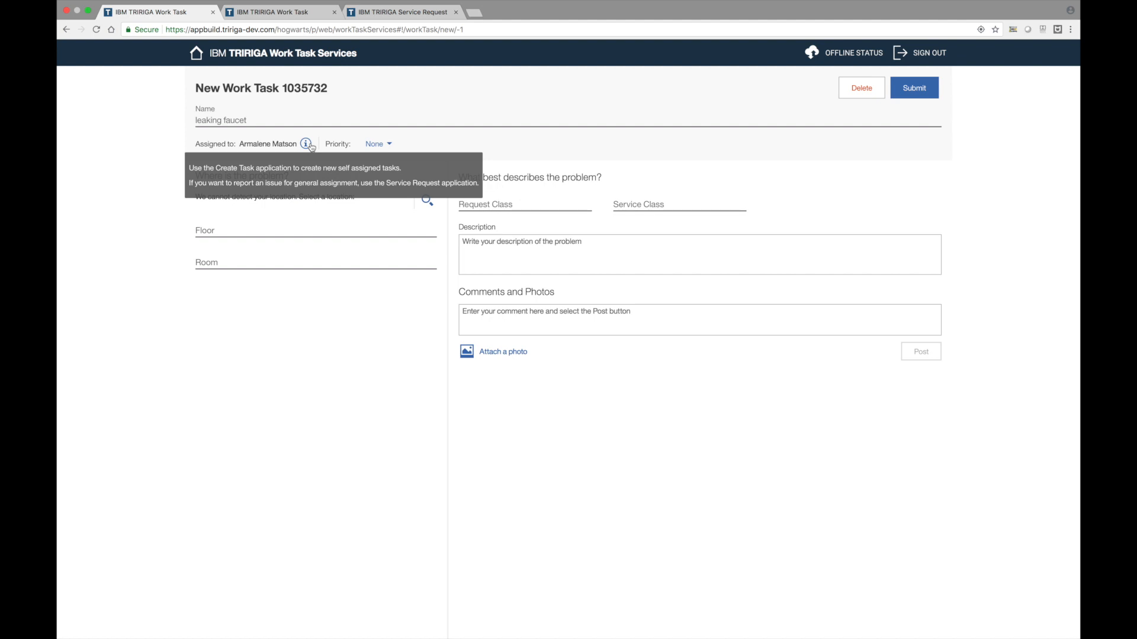
{"action": "left_click", "coordinate": [387, 146]}
{"action": "left_click", "coordinate": [366, 187]}
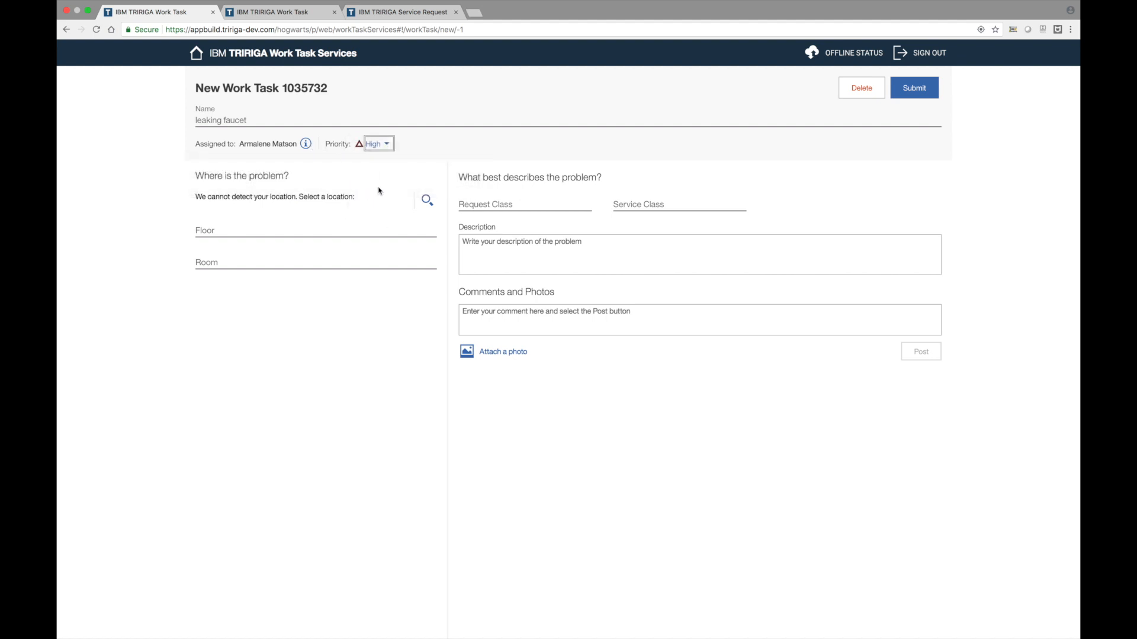
- Set the task's location to SL TEST Building in Las Vegas, Nevada, United States, floor SL TEST Floor 01, room 10.1001
{"action": "left_click", "coordinate": [426, 199]}
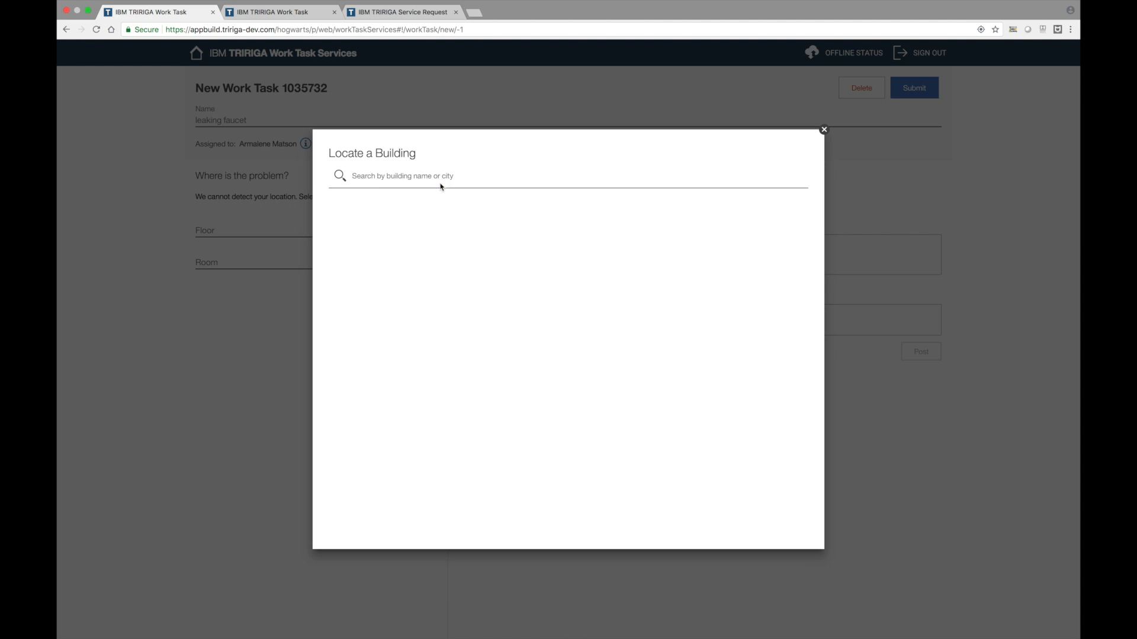
{"action": "type", "text": "sl test"}
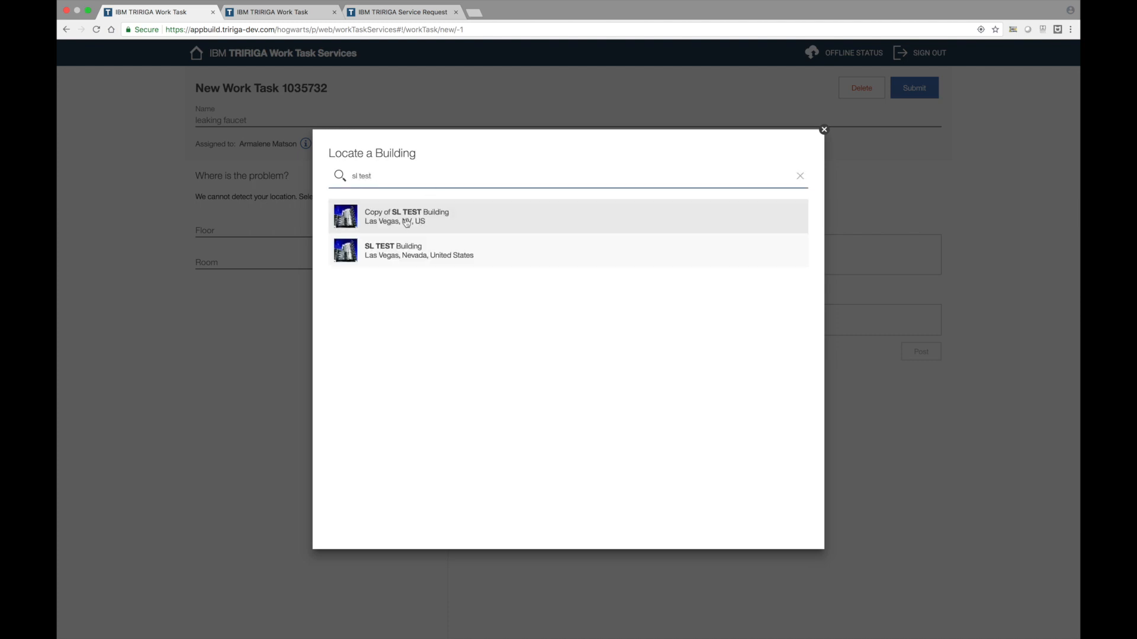
{"action": "left_click", "coordinate": [393, 252]}
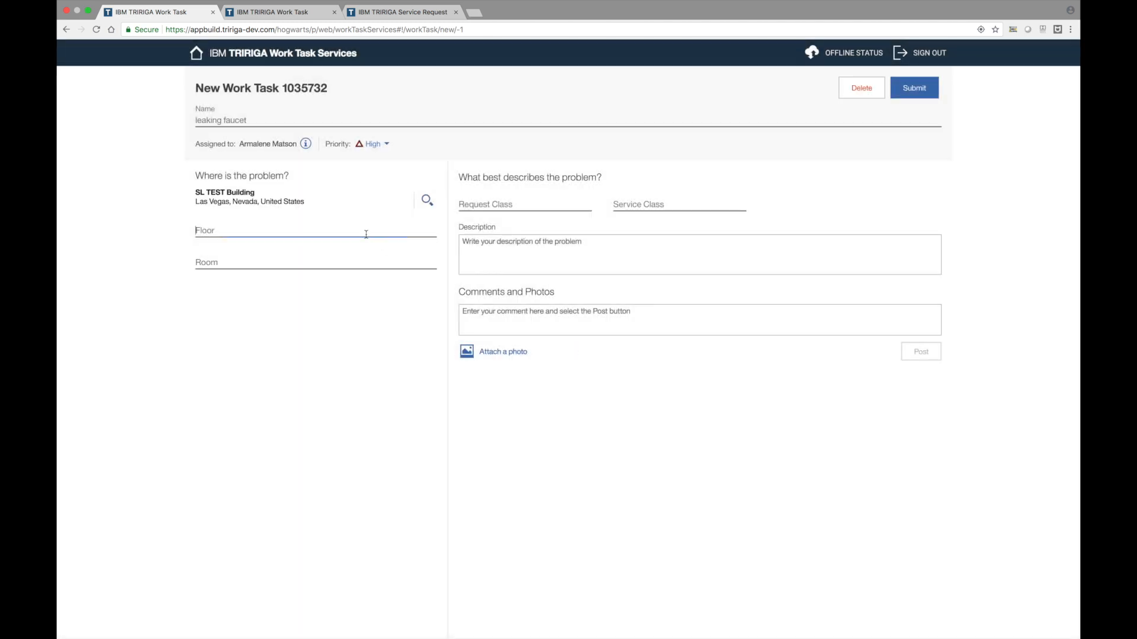
{"action": "left_click", "coordinate": [362, 242]}
{"action": "left_click", "coordinate": [356, 231]}
{"action": "left_click", "coordinate": [351, 247]}
{"action": "left_click", "coordinate": [351, 247]}
{"action": "left_click", "coordinate": [343, 262]}
{"action": "left_click", "coordinate": [331, 285]}
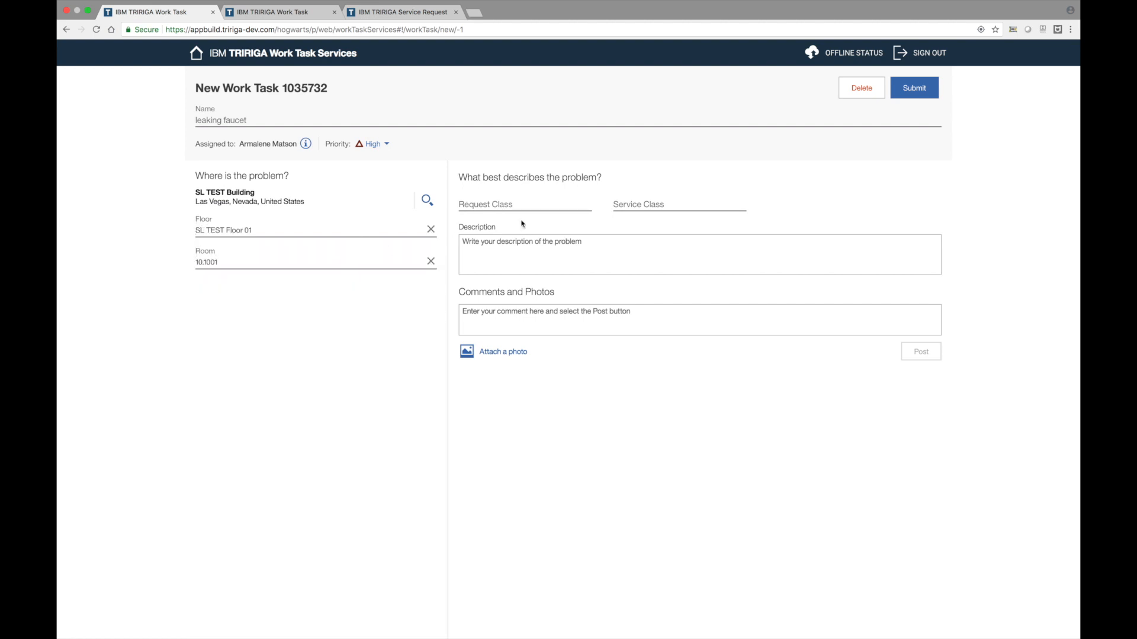
- Set the request class to Leaks and the service class to Plumbing, and describe the problem as "faucet is leaking, needs urgent attention"
{"action": "left_click", "coordinate": [525, 199]}
{"action": "type", "text": "plumbin"}
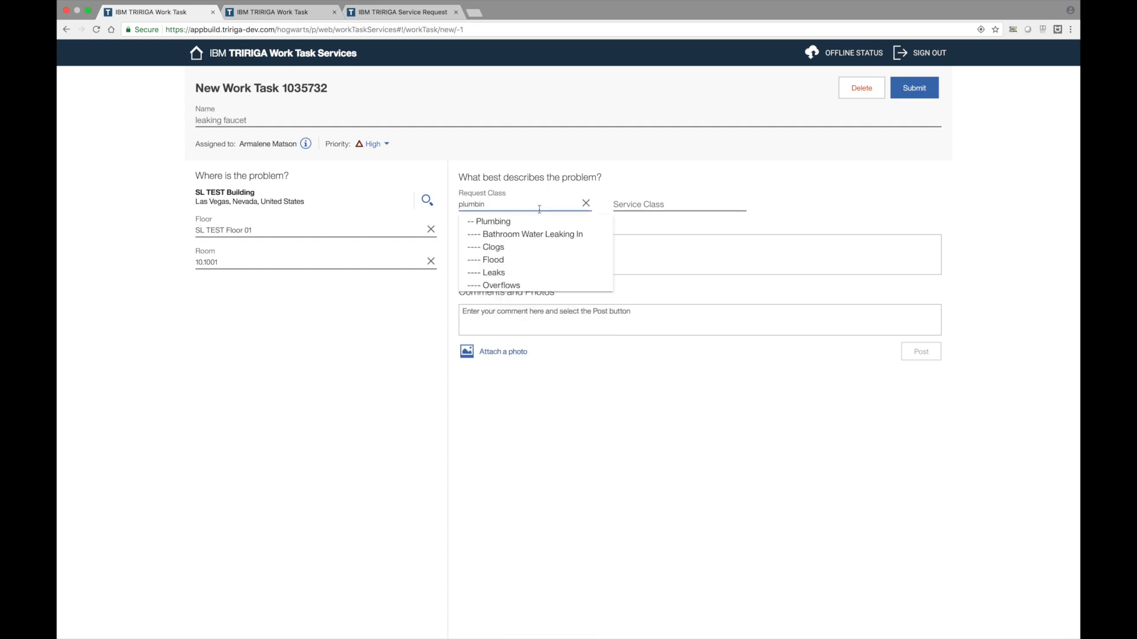
{"action": "left_click", "coordinate": [536, 273]}
{"action": "left_click", "coordinate": [631, 207]}
{"action": "type", "text": "plumbing"}
{"action": "left_click", "coordinate": [649, 222]}
{"action": "left_click", "coordinate": [646, 259]}
{"action": "type", "text": "faucet is leaking, needs urgent attention"}
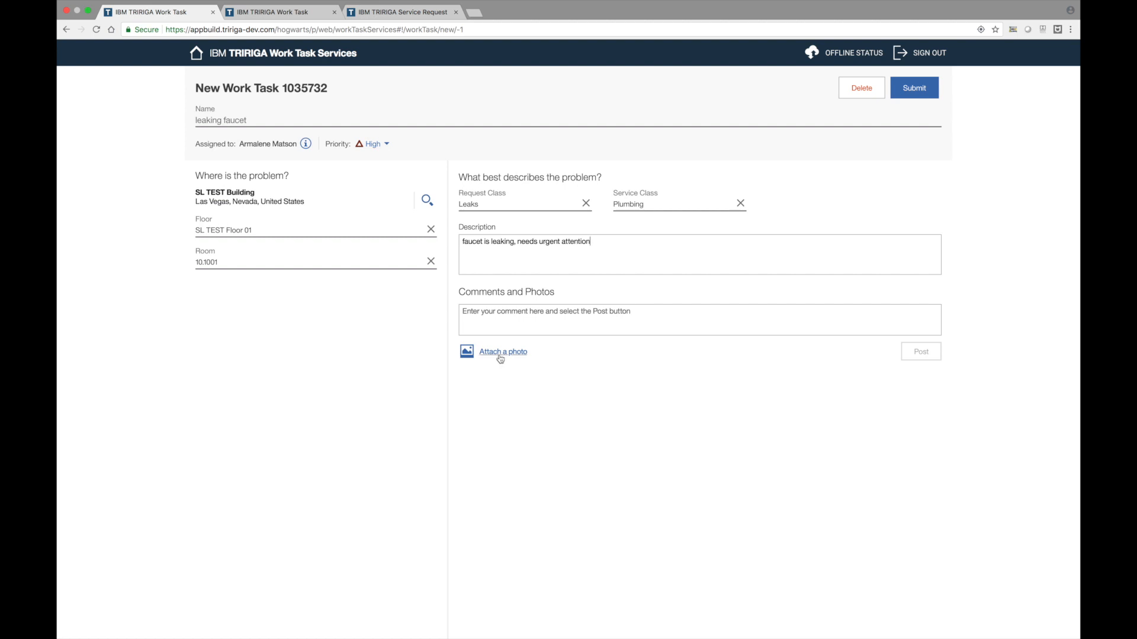
- Attach and post the photo leaky-faucet.jpeg, and submit the leaking faucet work task
{"action": "left_click", "coordinate": [500, 355]}
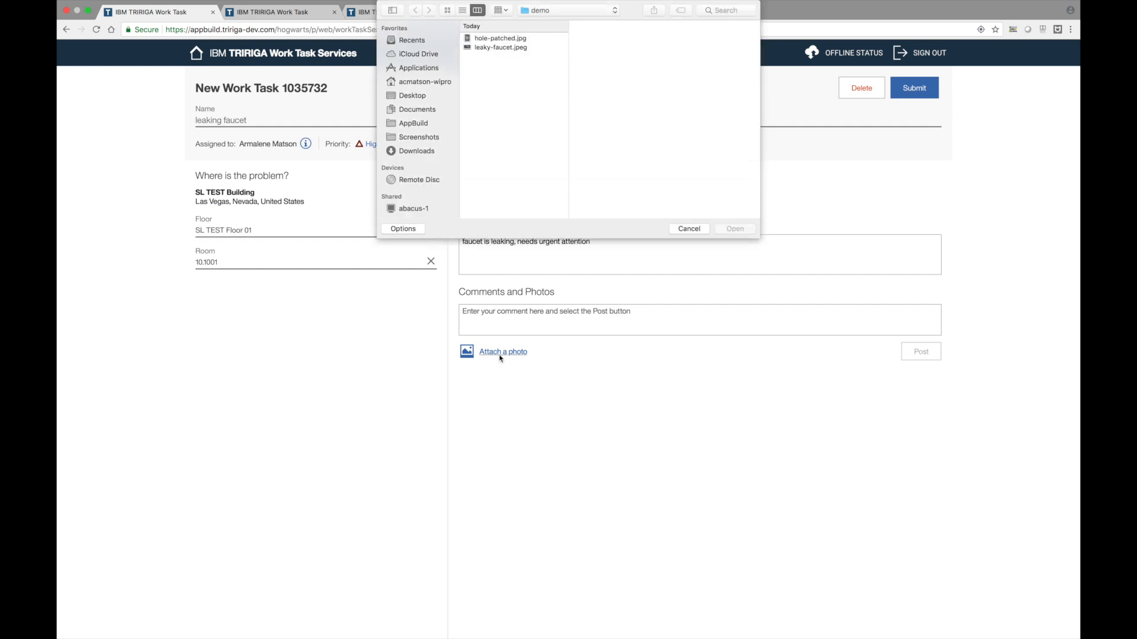
{"action": "left_click", "coordinate": [523, 48]}
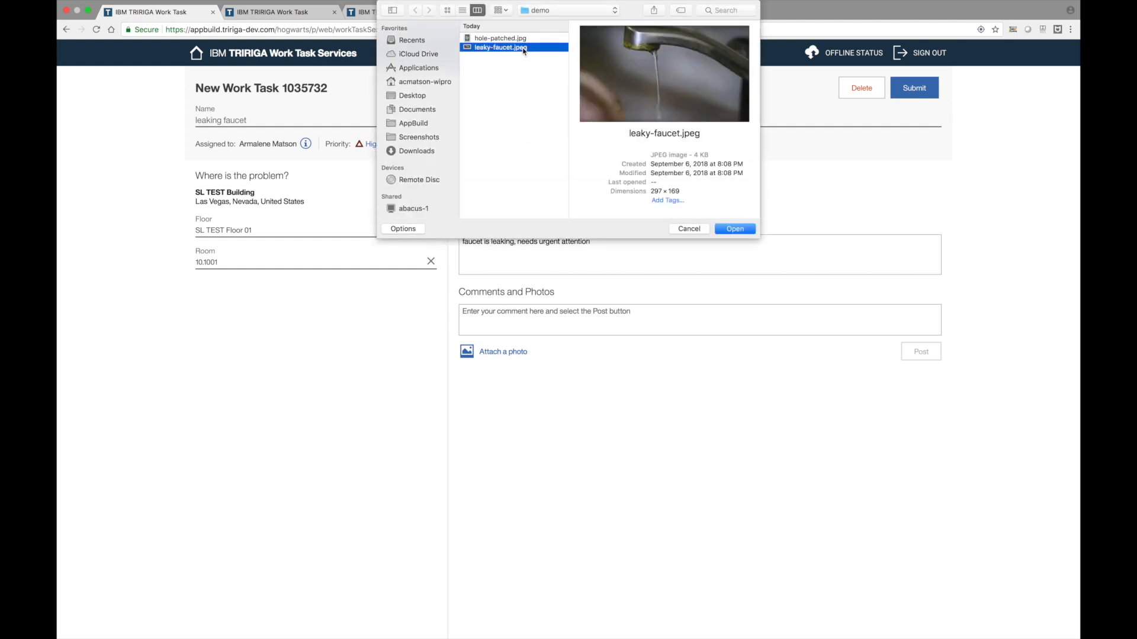
{"action": "left_click", "coordinate": [735, 229]}
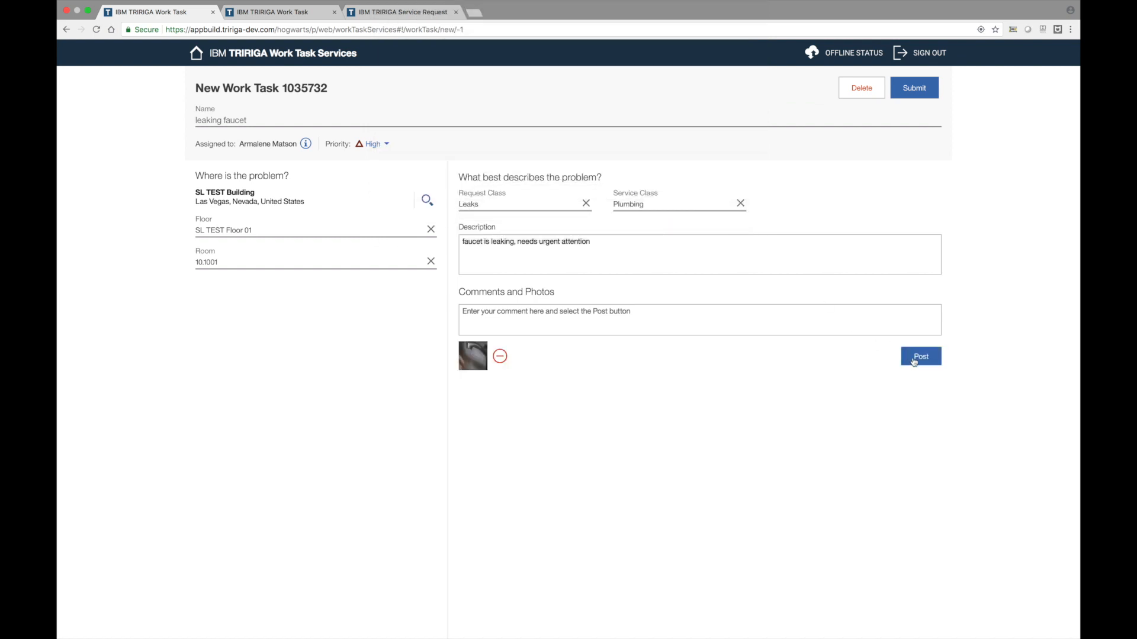
{"action": "left_click", "coordinate": [912, 358]}
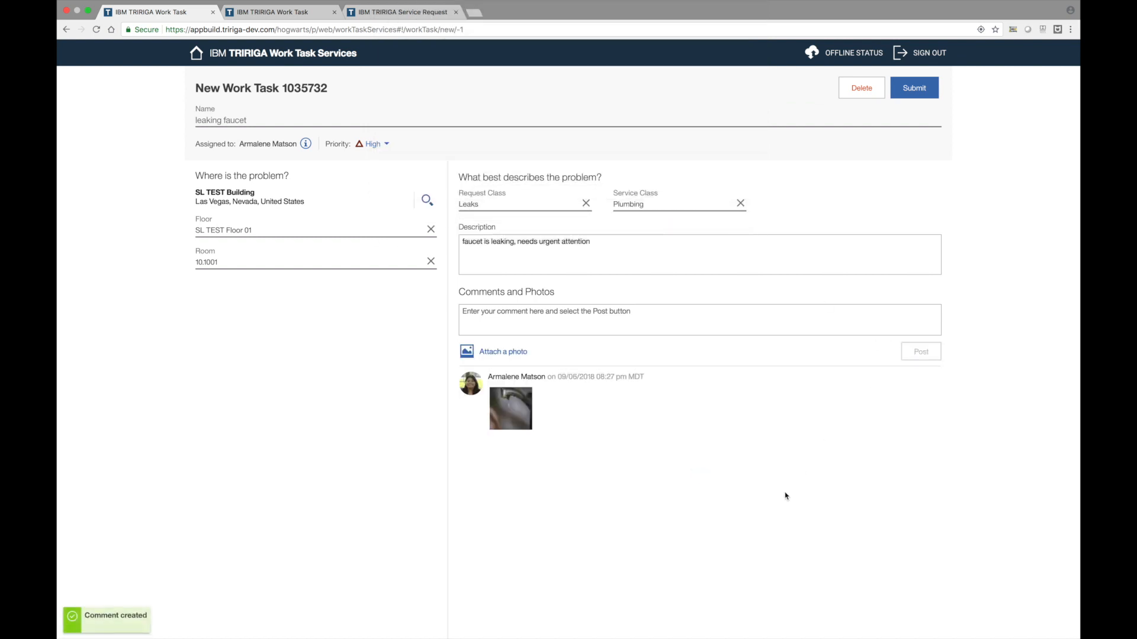
{"action": "left_click", "coordinate": [925, 90]}
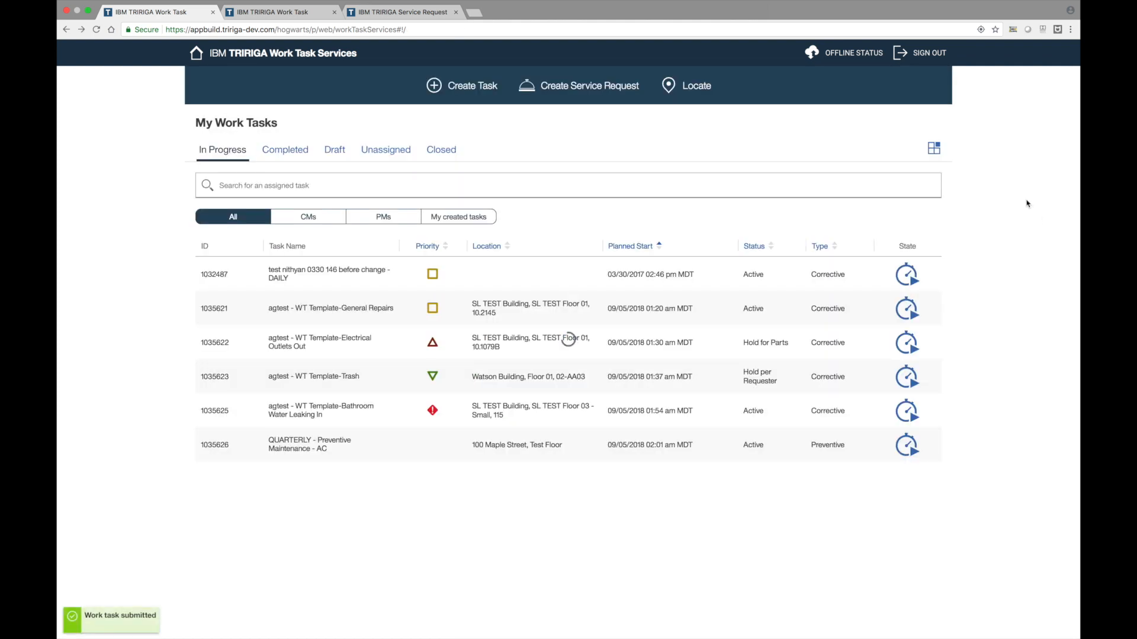
- Check the draft and in-progress task lists for the submitted leaking faucet task
{"action": "left_click", "coordinate": [335, 150]}
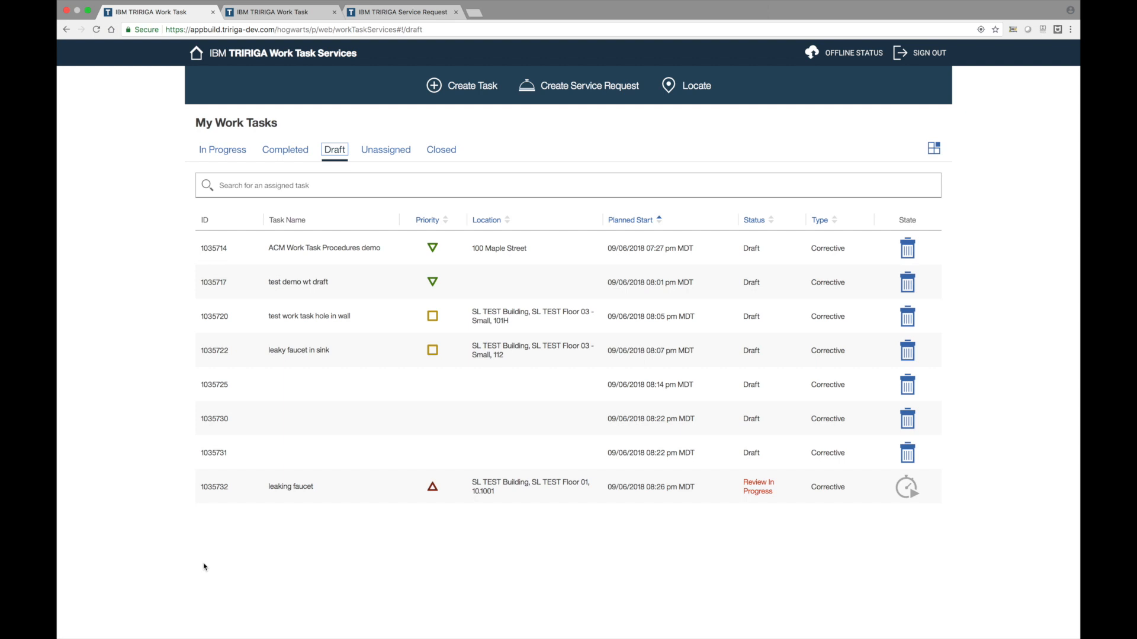
{"action": "left_click", "coordinate": [209, 155]}
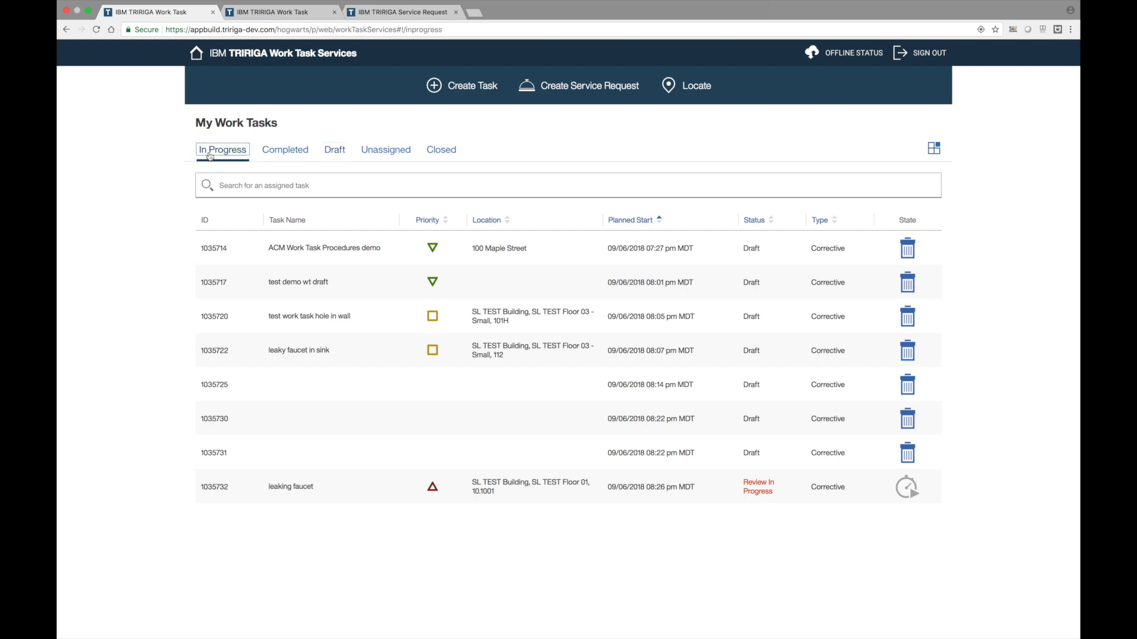
{"action": "left_click", "coordinate": [339, 152]}
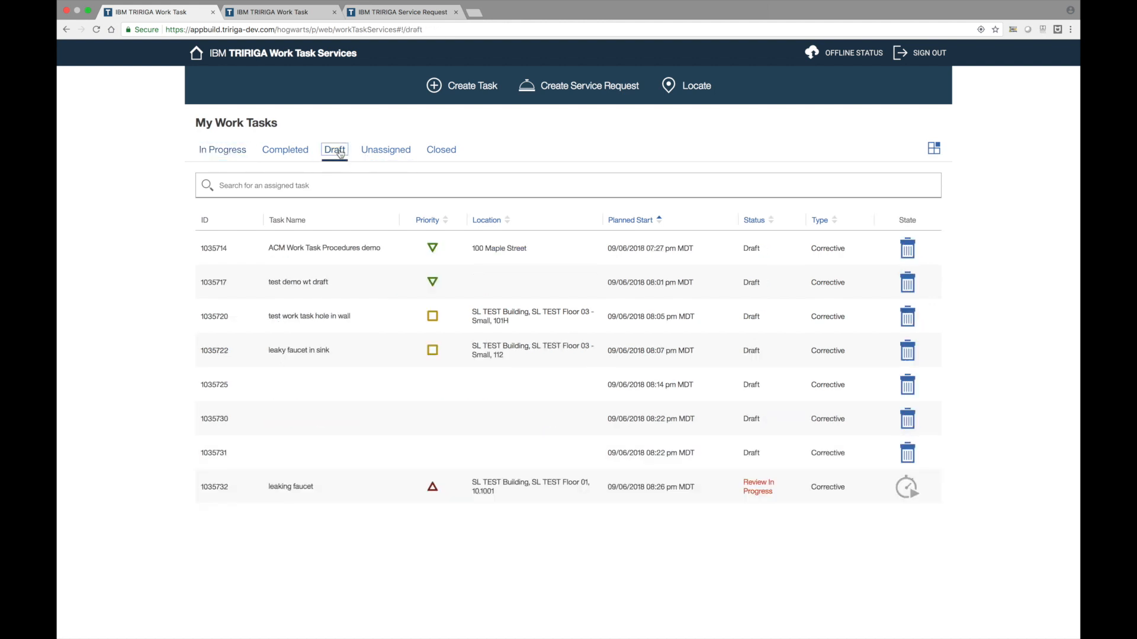
{"action": "left_click", "coordinate": [224, 157]}
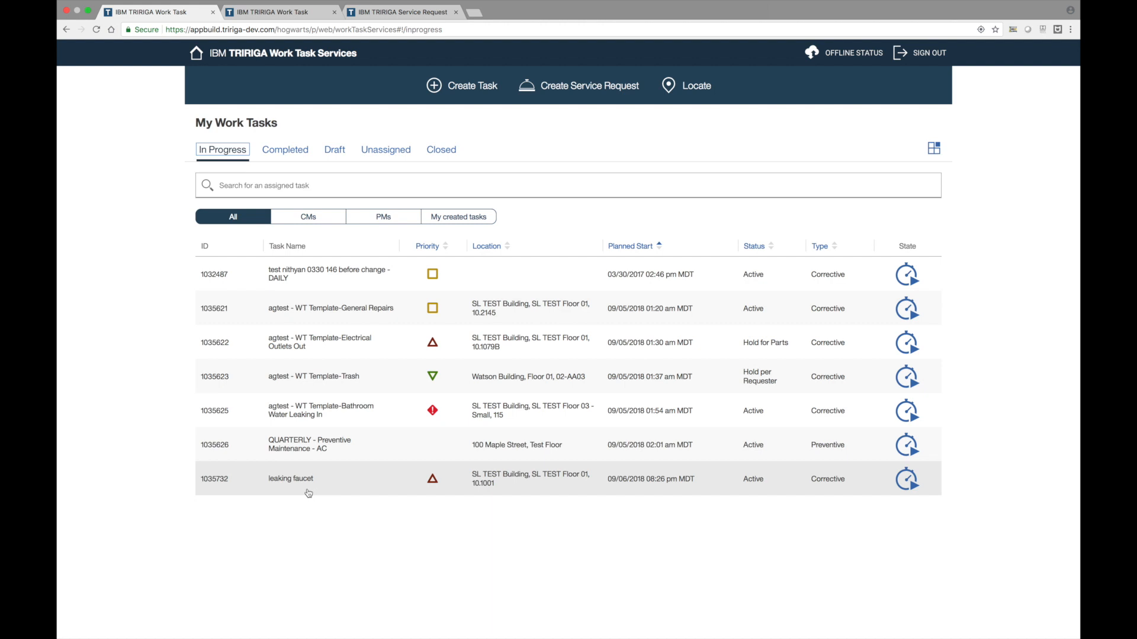
- Create another work task with a test name containing the assignee's first name, and return to the home page to save it as a draft
{"action": "left_click", "coordinate": [478, 95]}
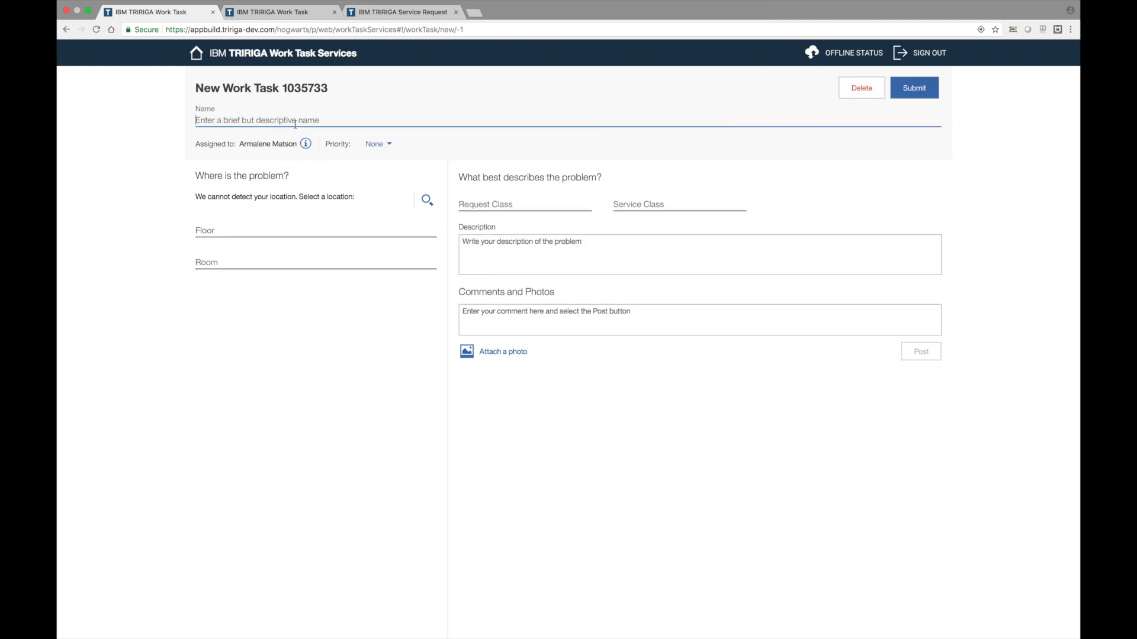
{"action": "type", "text": "armalene test"}
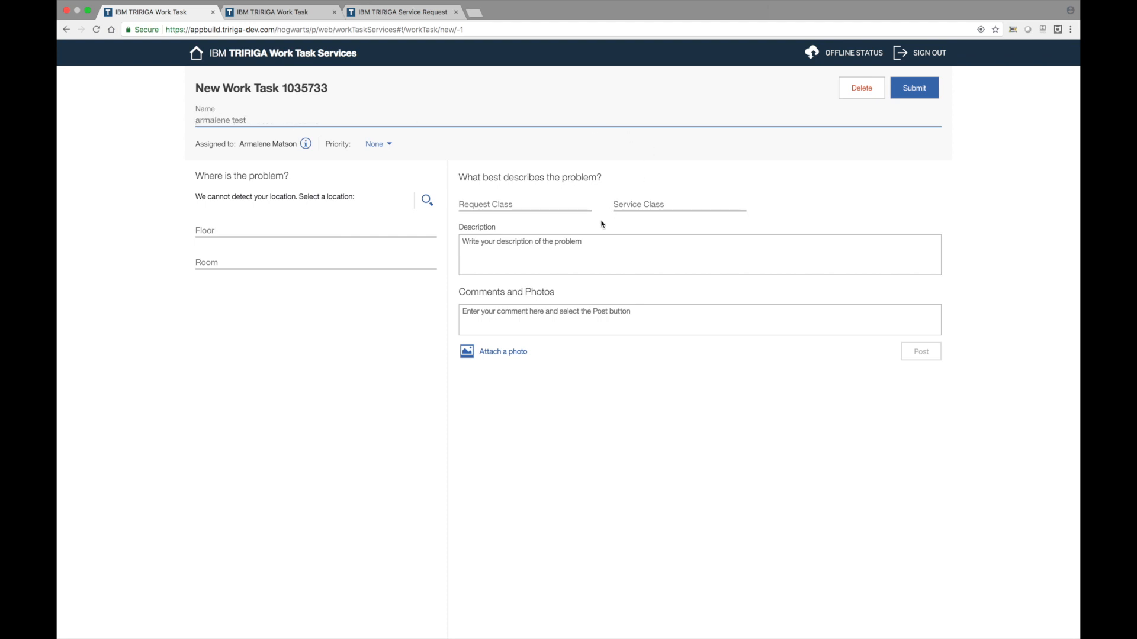
{"action": "left_click", "coordinate": [544, 204]}
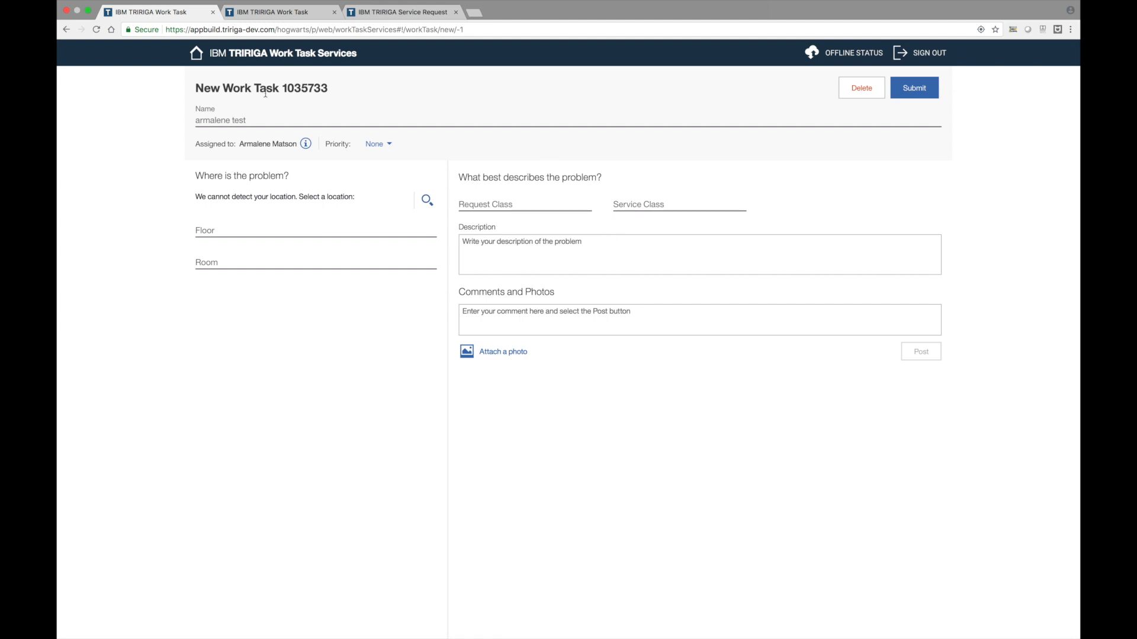
{"action": "left_click", "coordinate": [196, 56]}
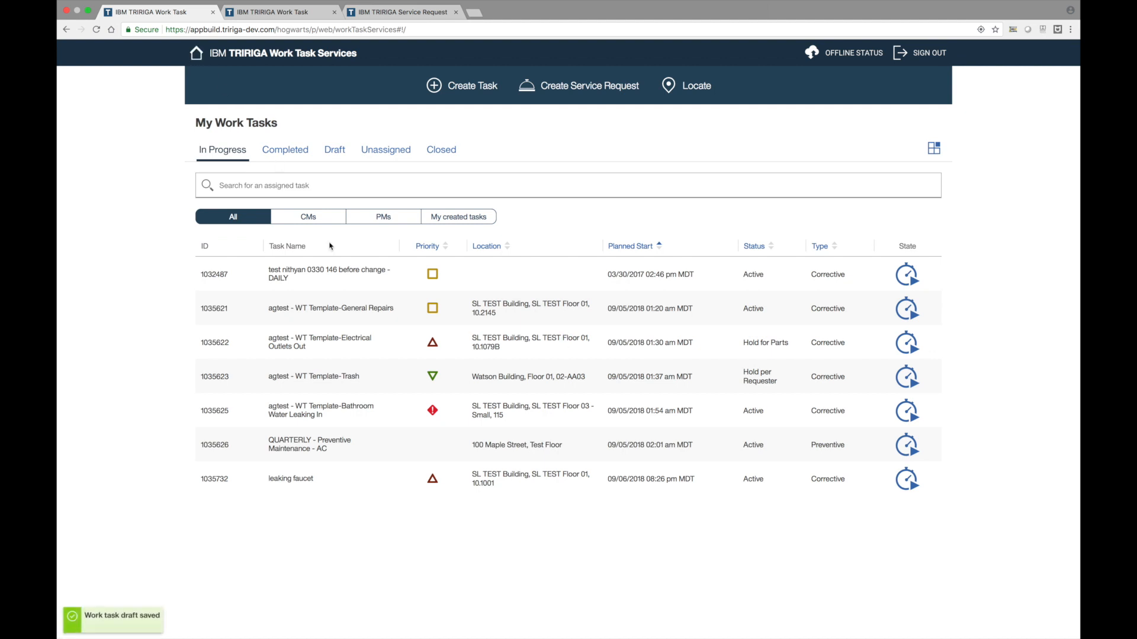
- Delete draft task 1035733 from its own page and draft 1035731 directly from the draft list
{"action": "left_click", "coordinate": [341, 159]}
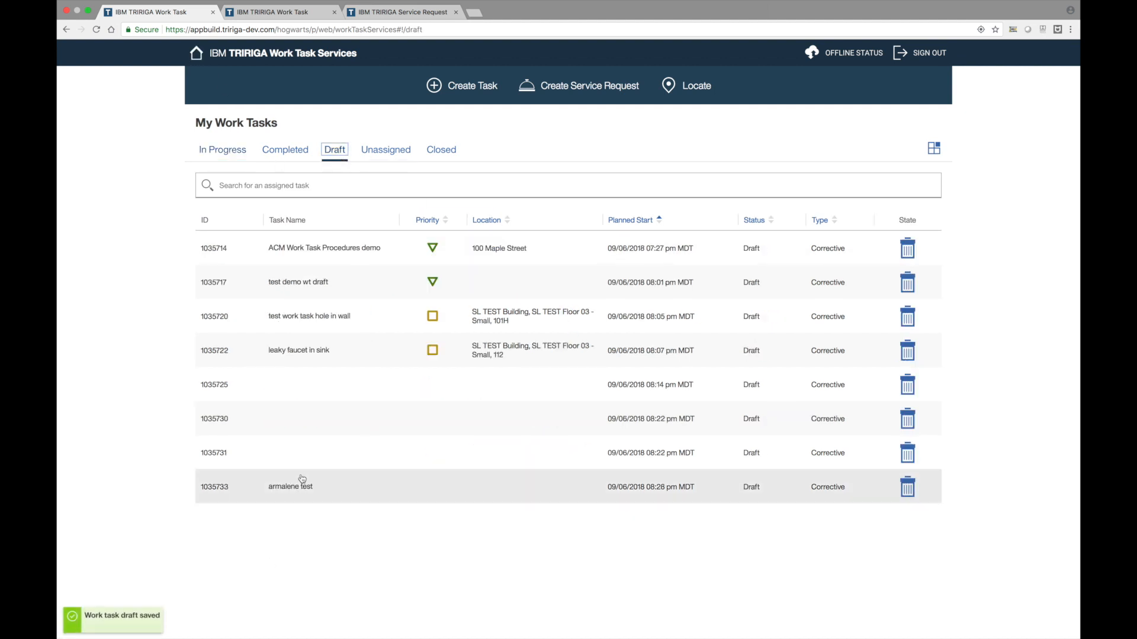
{"action": "left_click", "coordinate": [315, 493]}
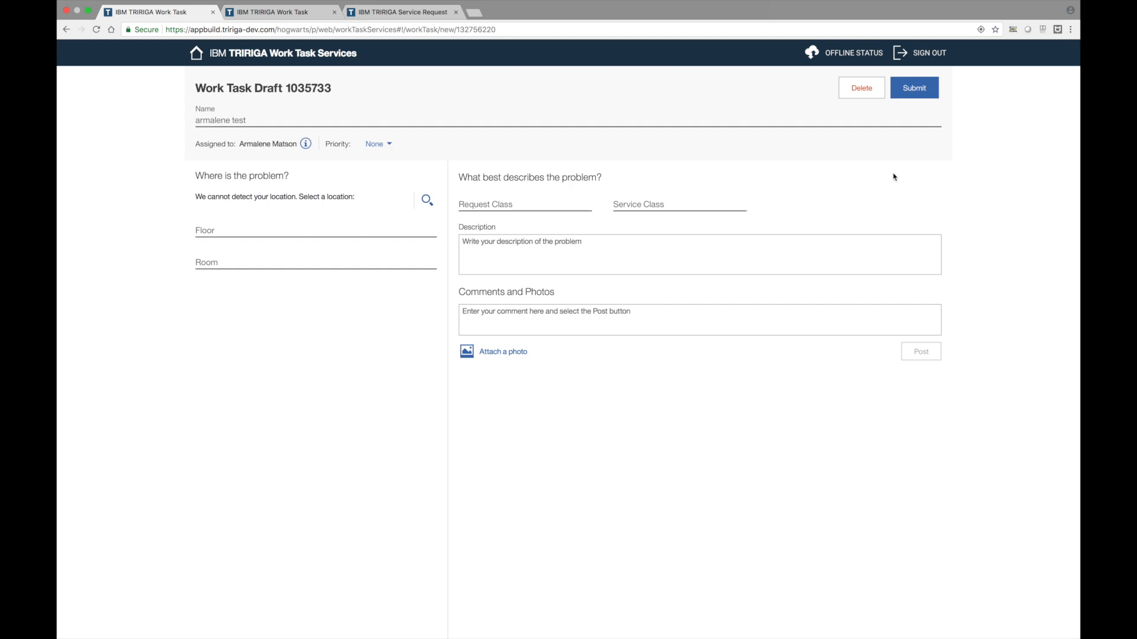
{"action": "left_click", "coordinate": [860, 92]}
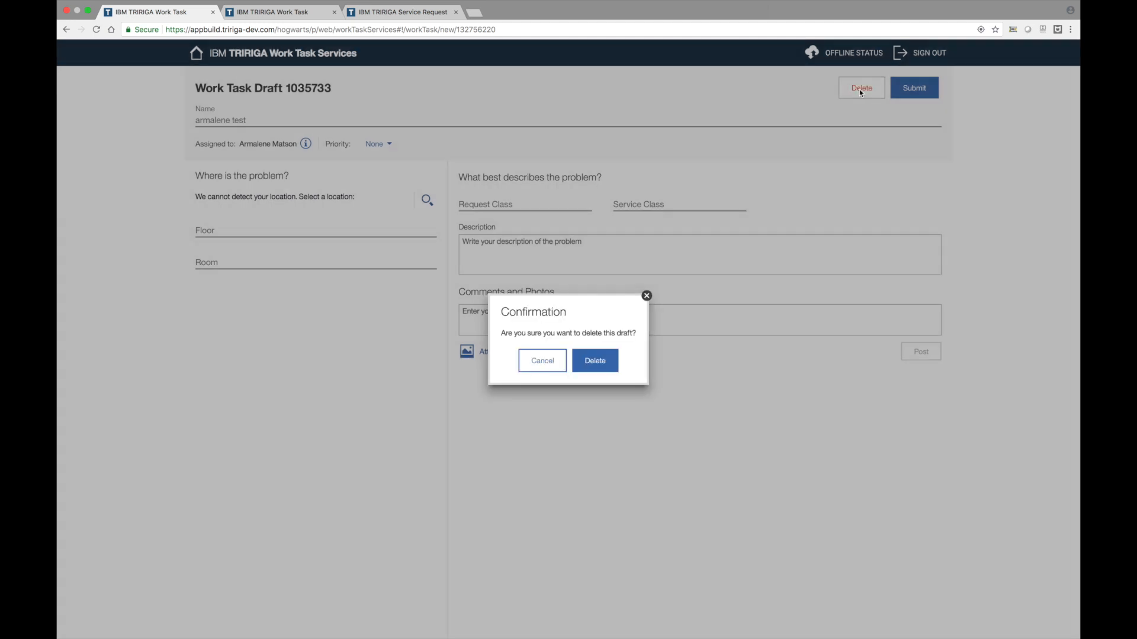
{"action": "left_click", "coordinate": [599, 363]}
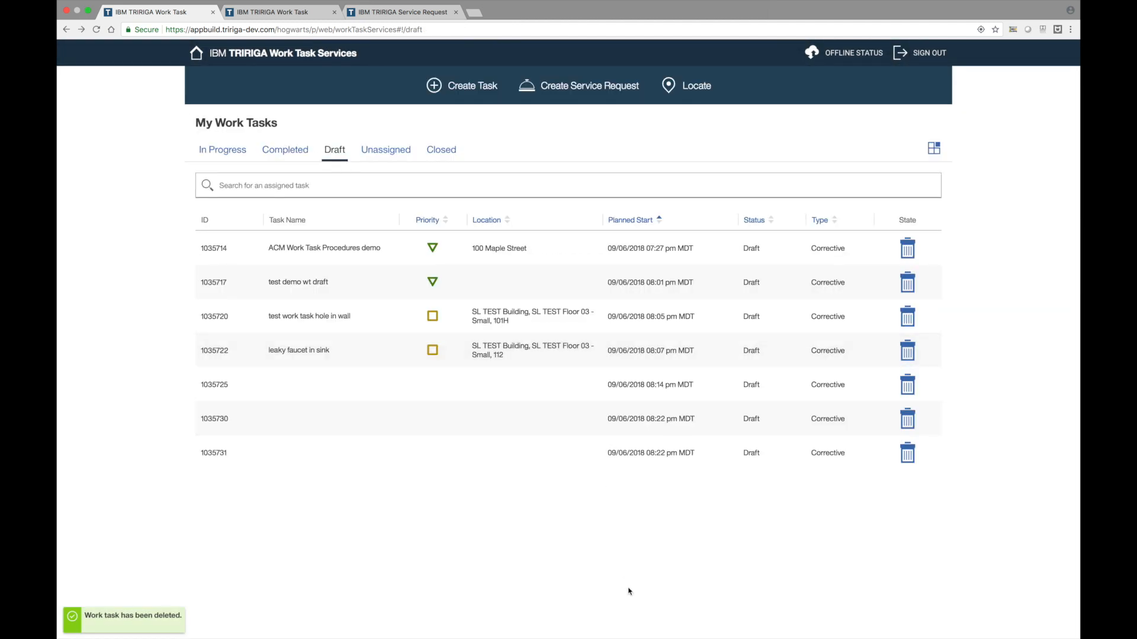
{"action": "left_click", "coordinate": [909, 454]}
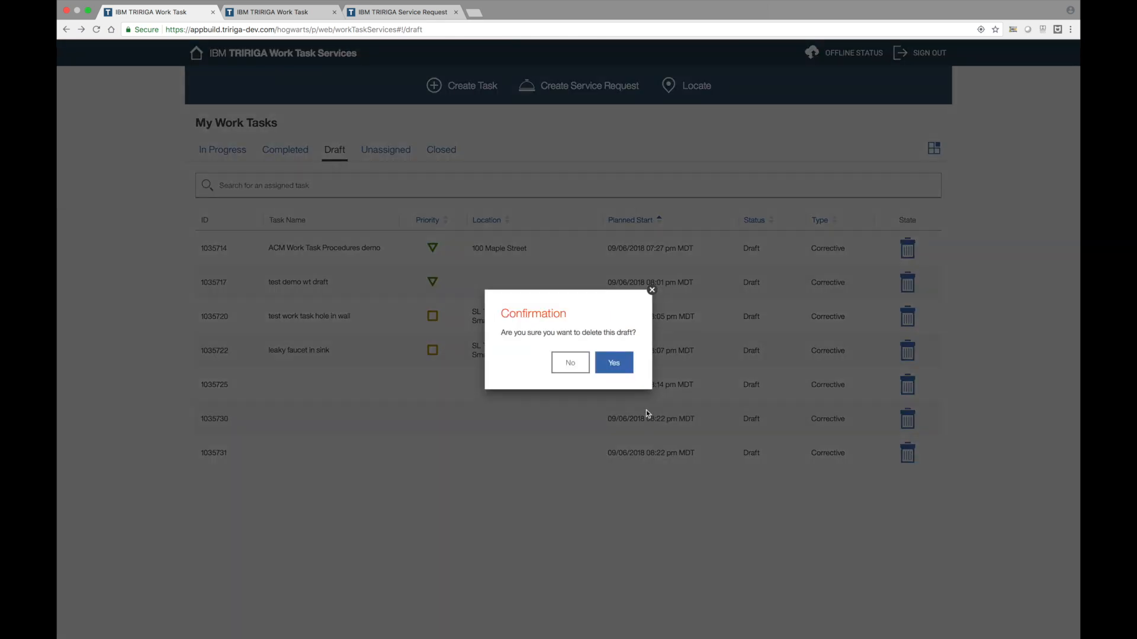
{"action": "left_click", "coordinate": [614, 362]}
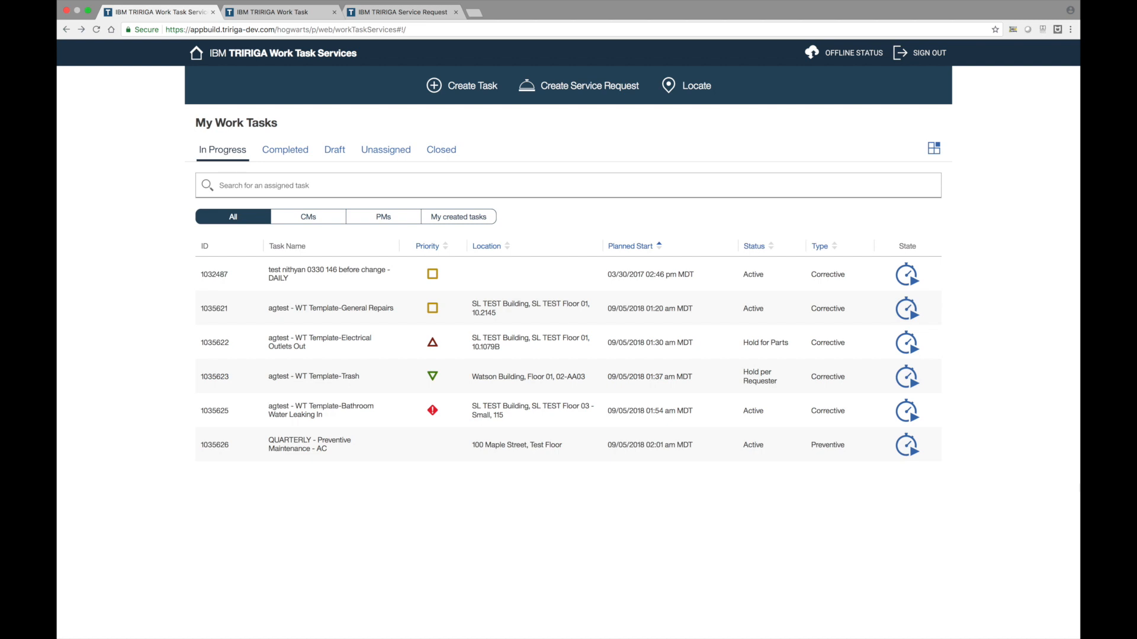
- Open task 1035621, General Repairs, and set its priority to High
{"action": "left_click", "coordinate": [752, 314]}
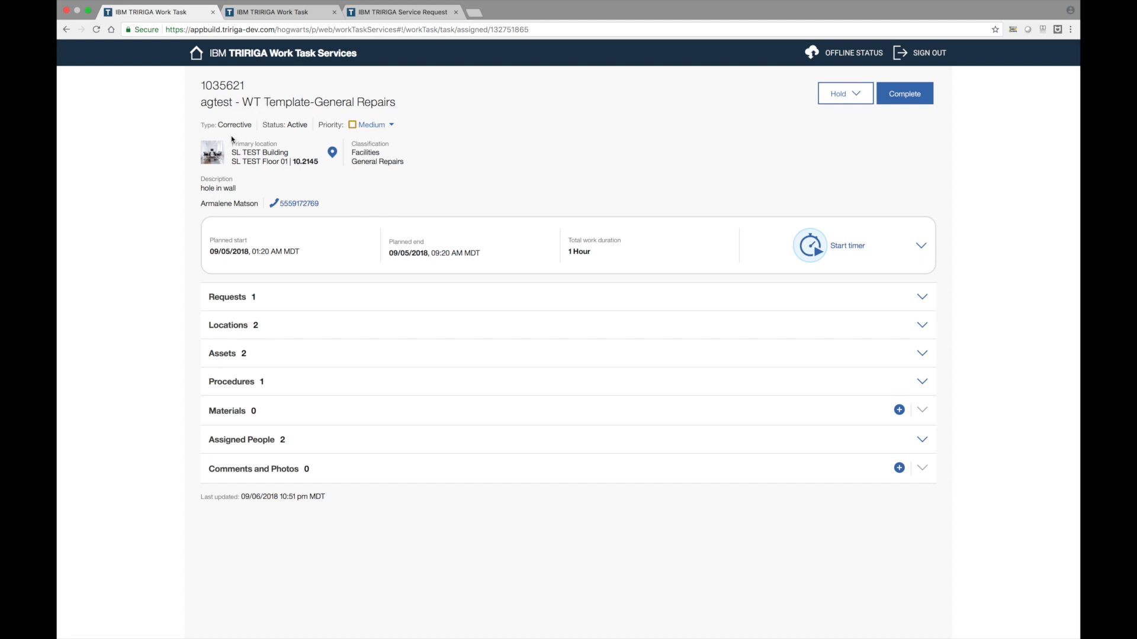
{"action": "left_click", "coordinate": [377, 125]}
{"action": "left_click", "coordinate": [374, 165]}
- Expand the time log of task 1035621 and record a work period by starting and stopping the timer
{"action": "left_click", "coordinate": [495, 225]}
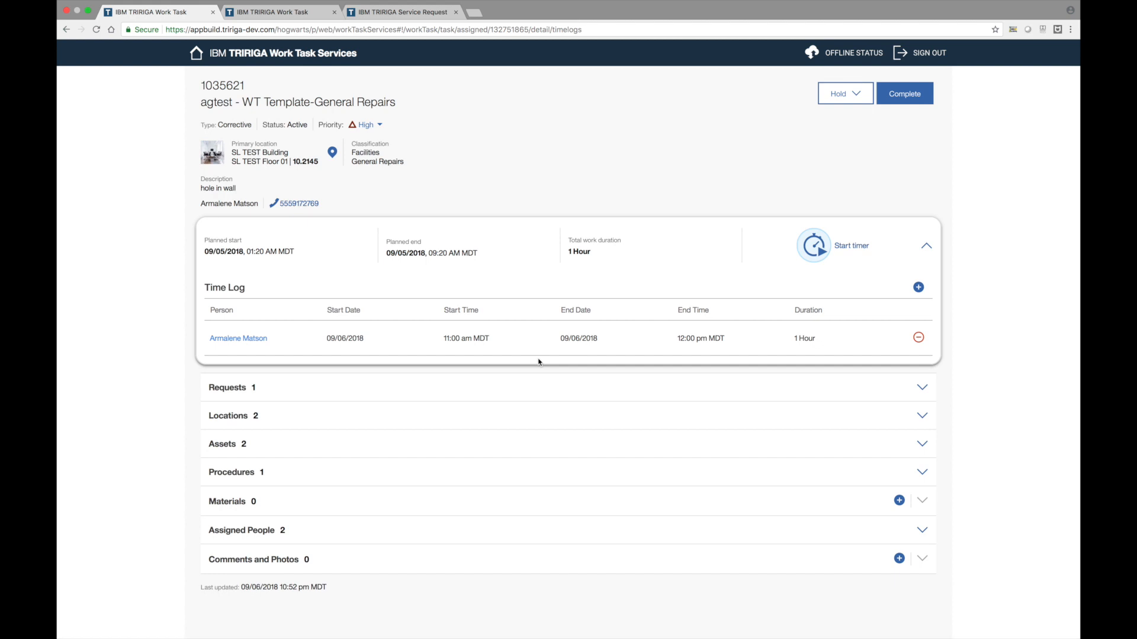
{"action": "left_click", "coordinate": [811, 254]}
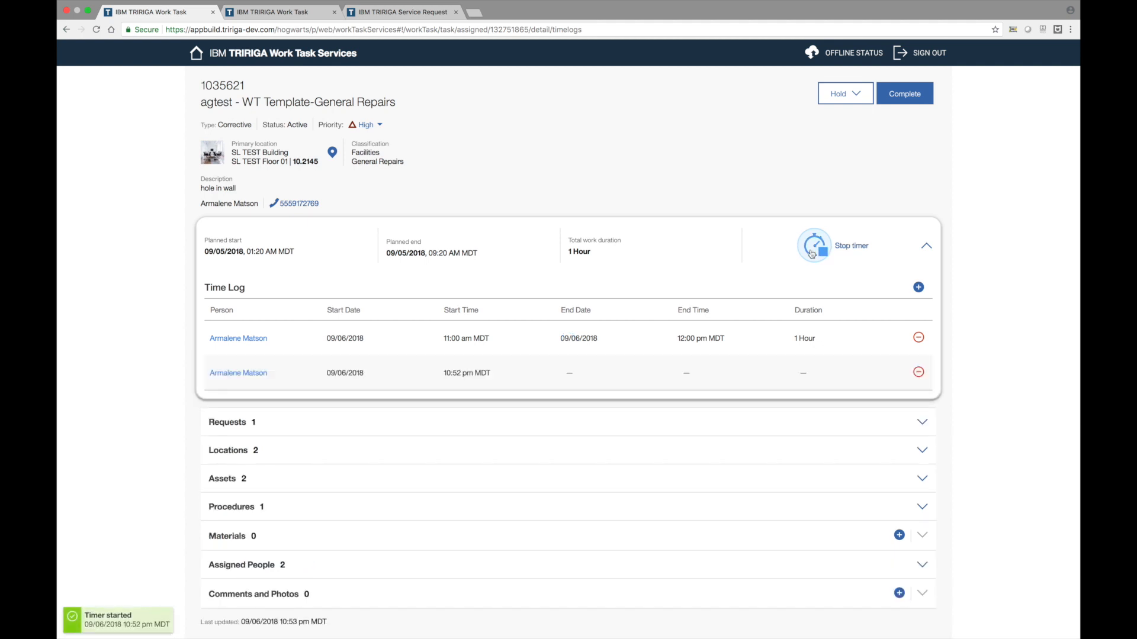
{"action": "left_click", "coordinate": [812, 254]}
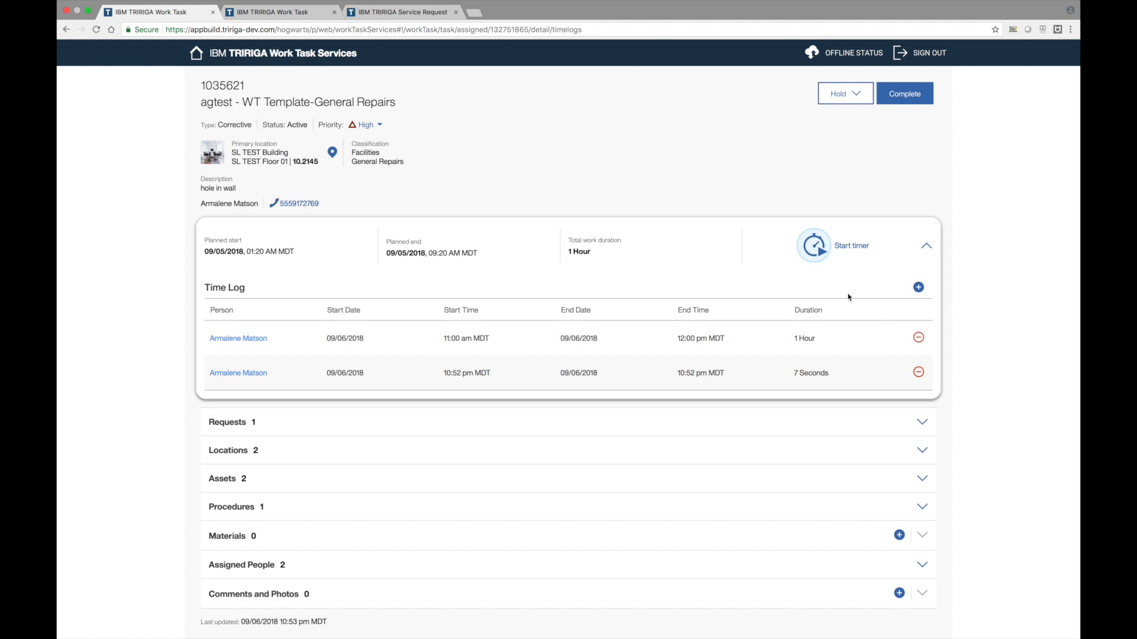
- Add a new time log entry to the task with a 1-hour duration and a start of 09/06/2018 10:53 pm
{"action": "left_click", "coordinate": [918, 287]}
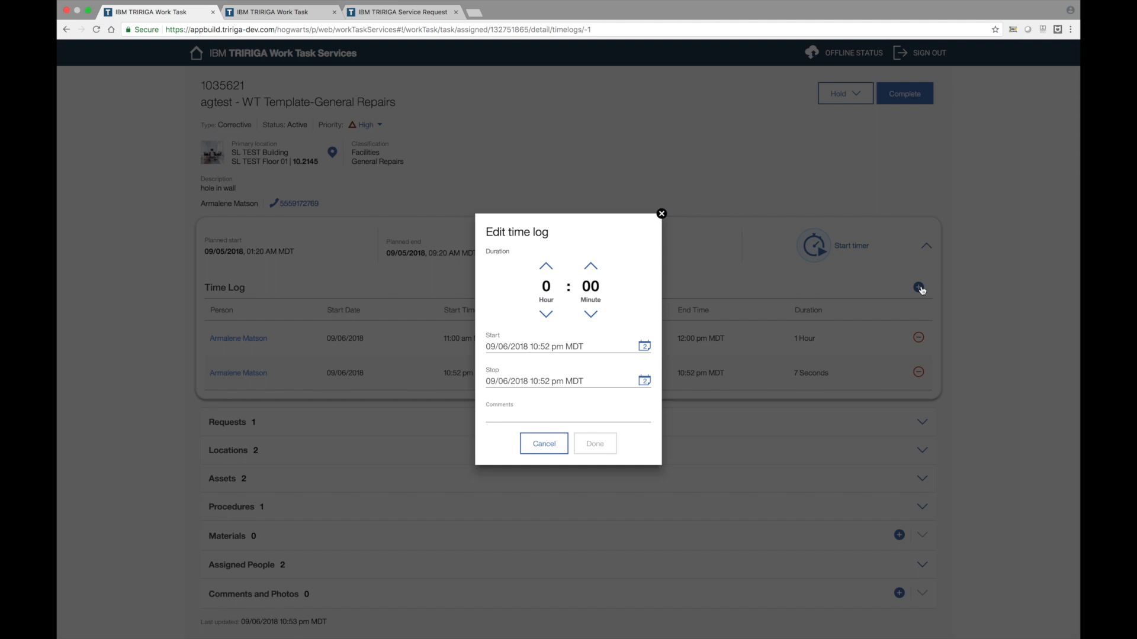
{"action": "left_click", "coordinate": [545, 266]}
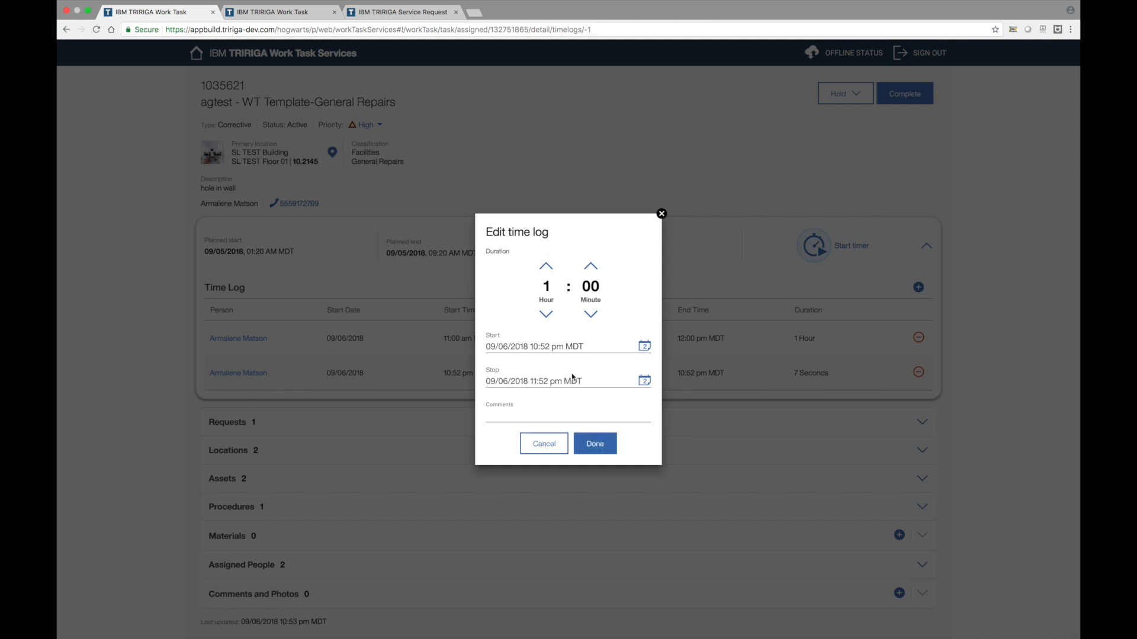
{"action": "left_click", "coordinate": [646, 350]}
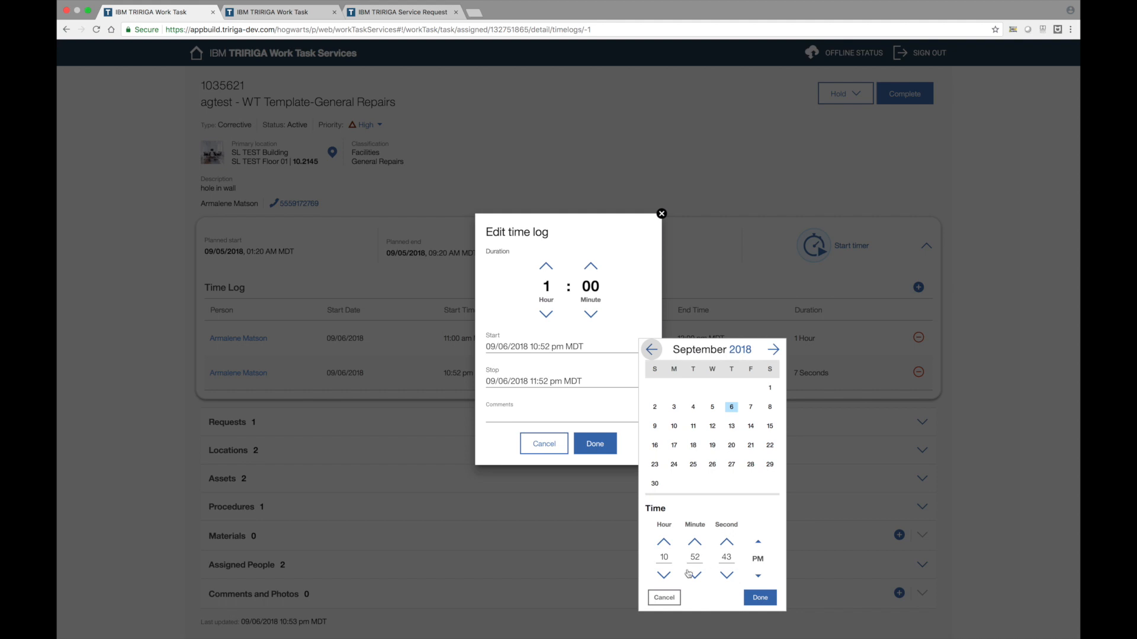
{"action": "left_click", "coordinate": [727, 543]}
{"action": "left_click", "coordinate": [694, 543]}
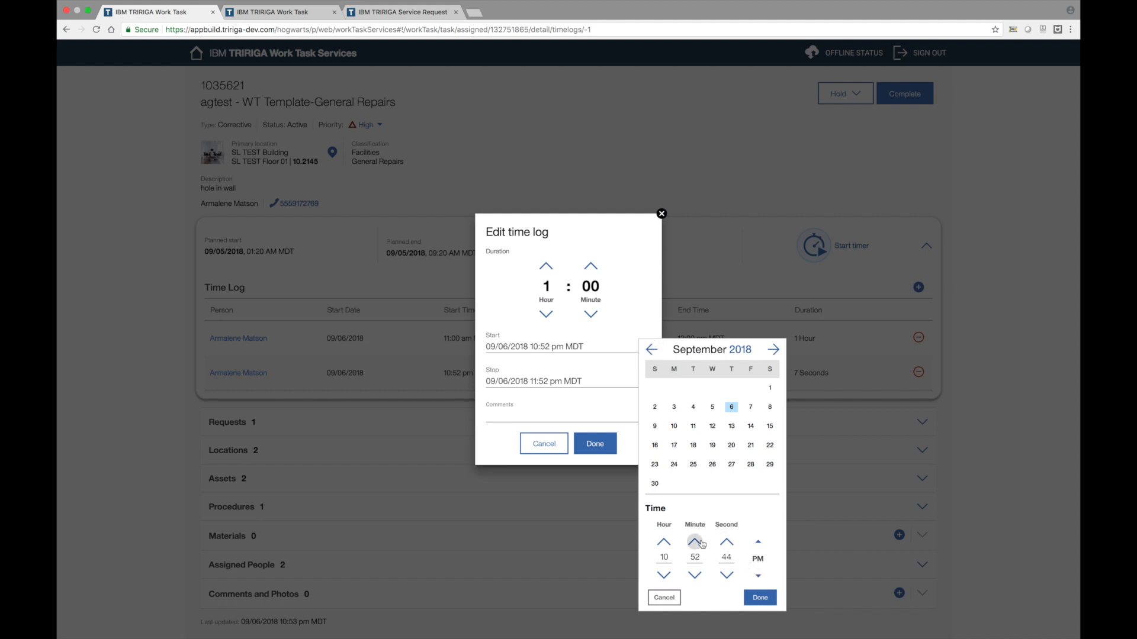
{"action": "left_click", "coordinate": [759, 598]}
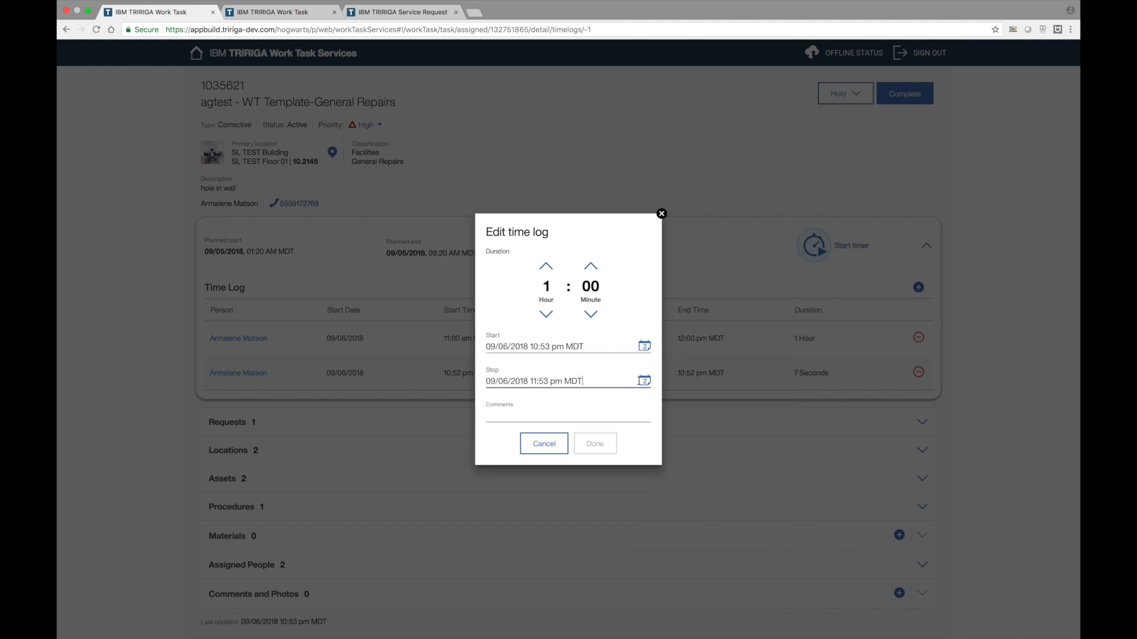
{"action": "left_click", "coordinate": [644, 381]}
{"action": "left_click", "coordinate": [609, 411]}
- Enter the comment "I did work at this time" and save the new time log entry
{"action": "left_click", "coordinate": [604, 415]}
{"action": "type", "text": "I did work at"}
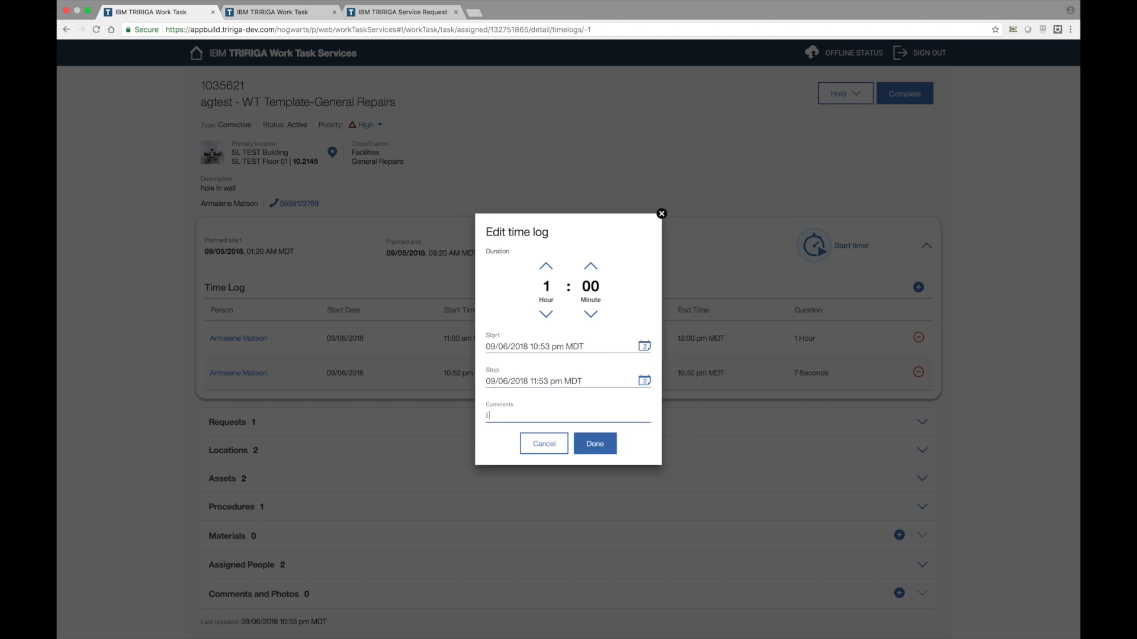
{"action": "type", "text": " this time"}
{"action": "left_click", "coordinate": [608, 447]}
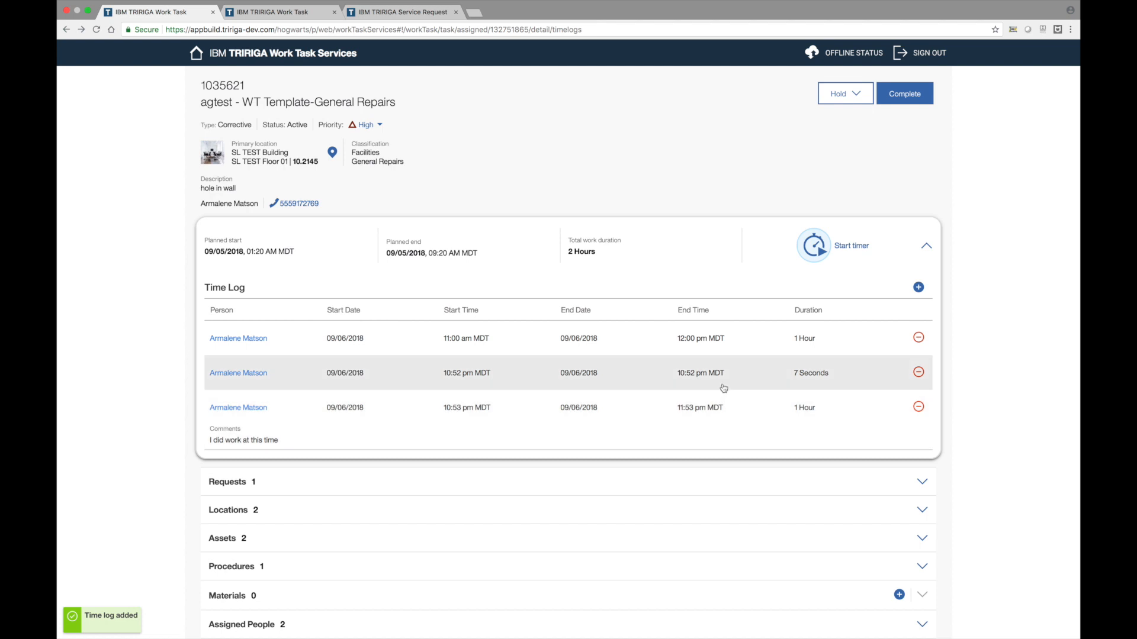
- Set the duration of the 10:52 pm time log entry to 15 minutes and delete the entry that has a comment
{"action": "left_click", "coordinate": [723, 388]}
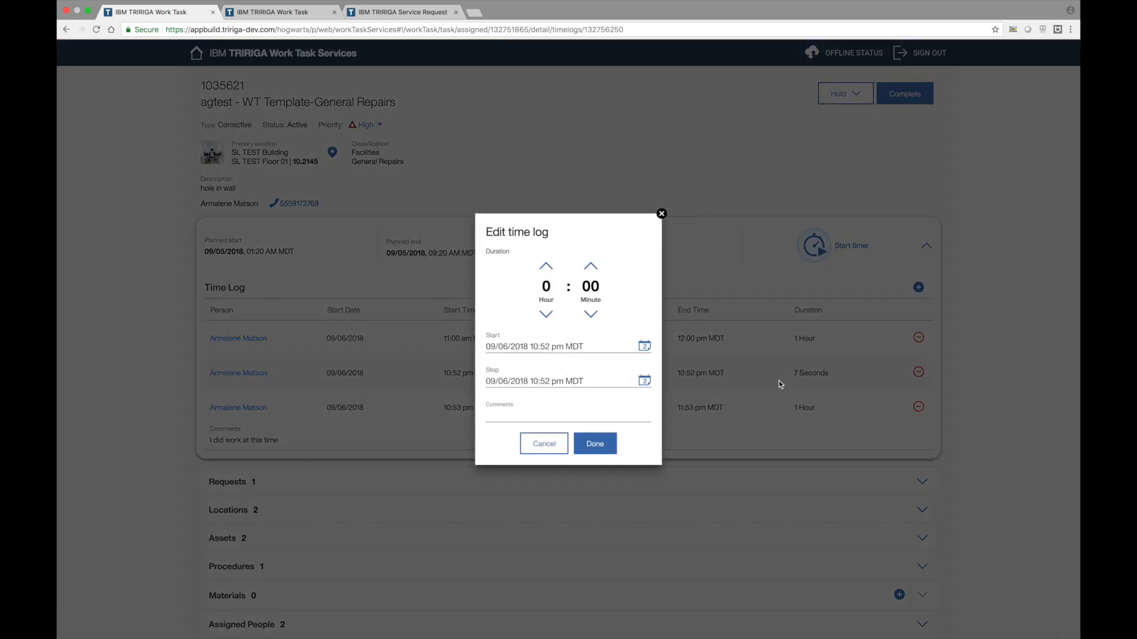
{"action": "left_click", "coordinate": [590, 266]}
{"action": "left_click", "coordinate": [604, 452]}
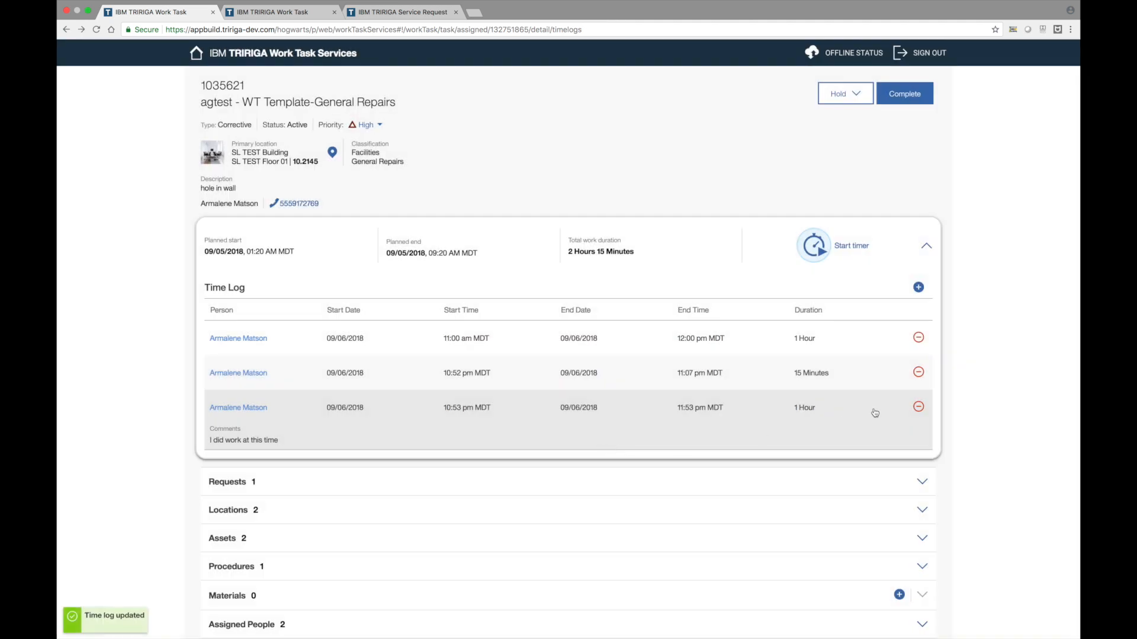
{"action": "left_click", "coordinate": [919, 407]}
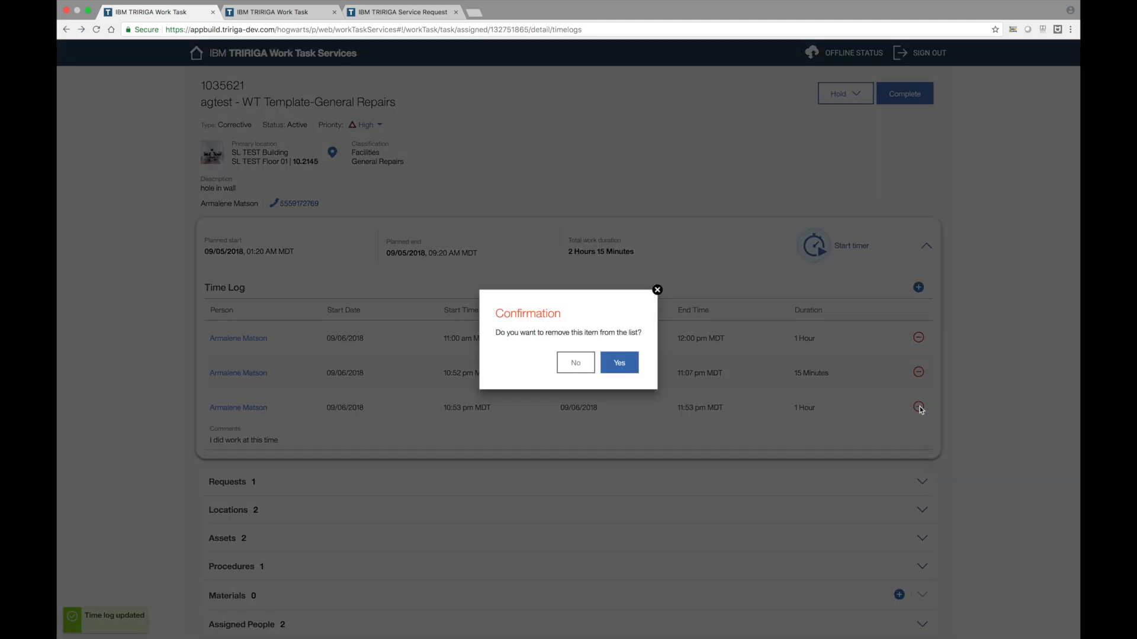
{"action": "left_click", "coordinate": [618, 367]}
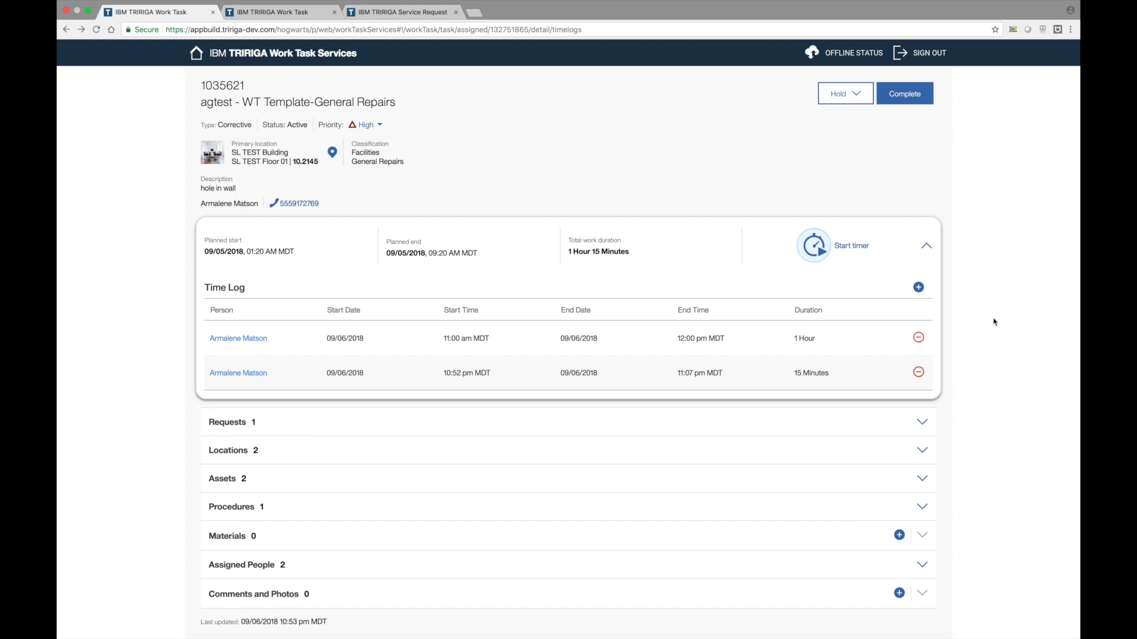
- Open the task's primary service request and view the photo attached to it
{"action": "left_click", "coordinate": [910, 421]}
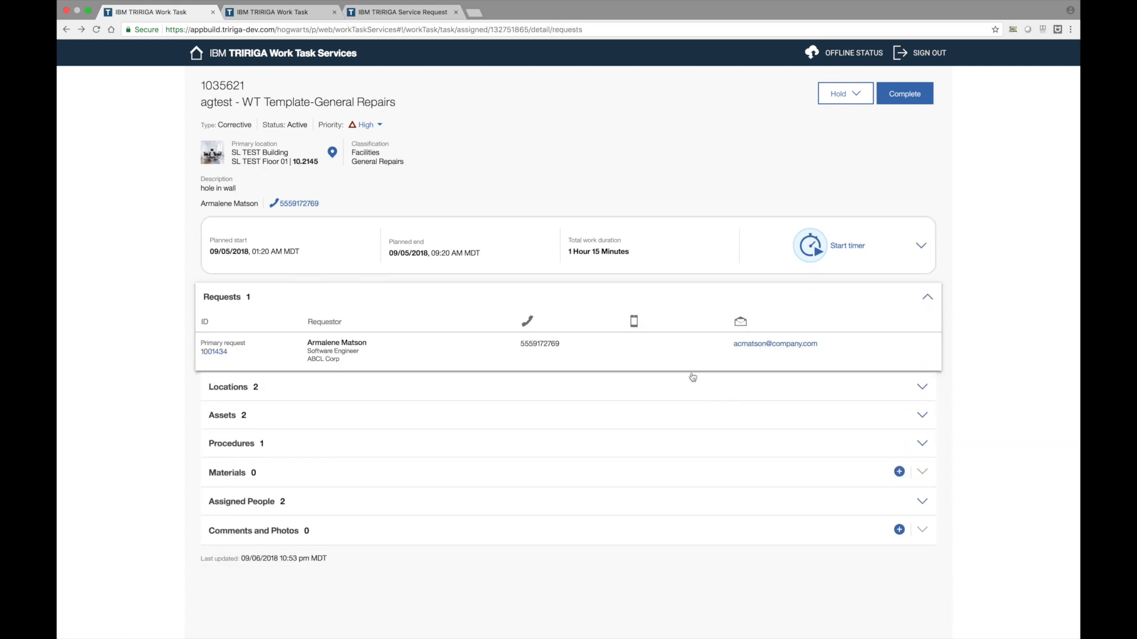
{"action": "left_click", "coordinate": [656, 347]}
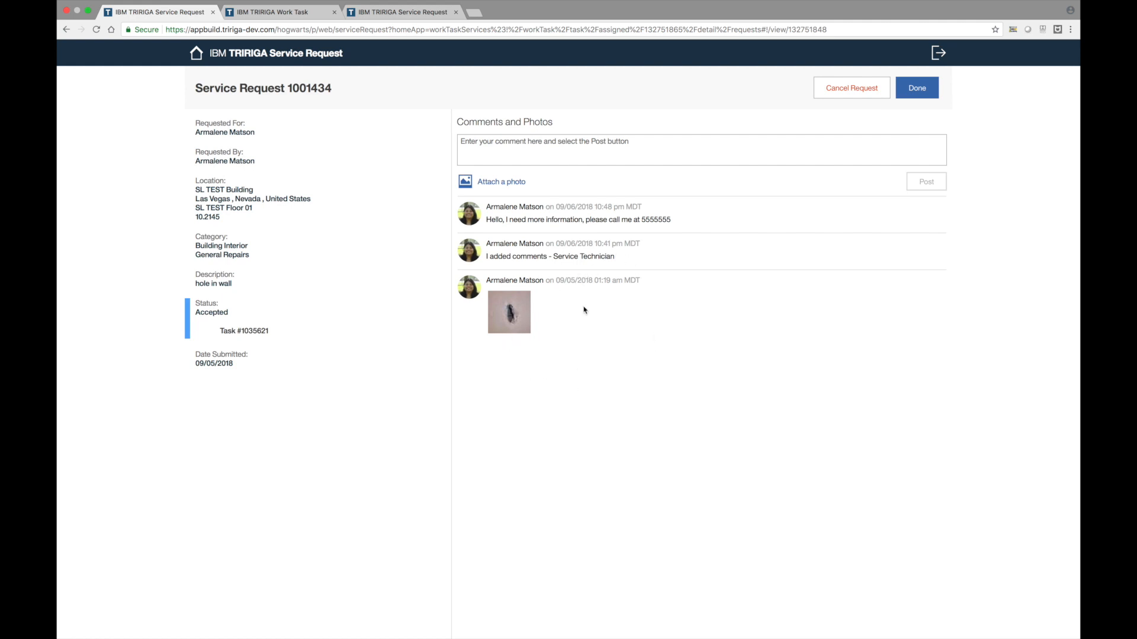
{"action": "left_click", "coordinate": [520, 322]}
{"action": "left_click", "coordinate": [979, 358]}
- Post the comment "I fixed the hole" on the service request and return to the work task
{"action": "left_click", "coordinate": [709, 145]}
{"action": "type", "text": "I fixed the hole"}
{"action": "left_click", "coordinate": [923, 186]}
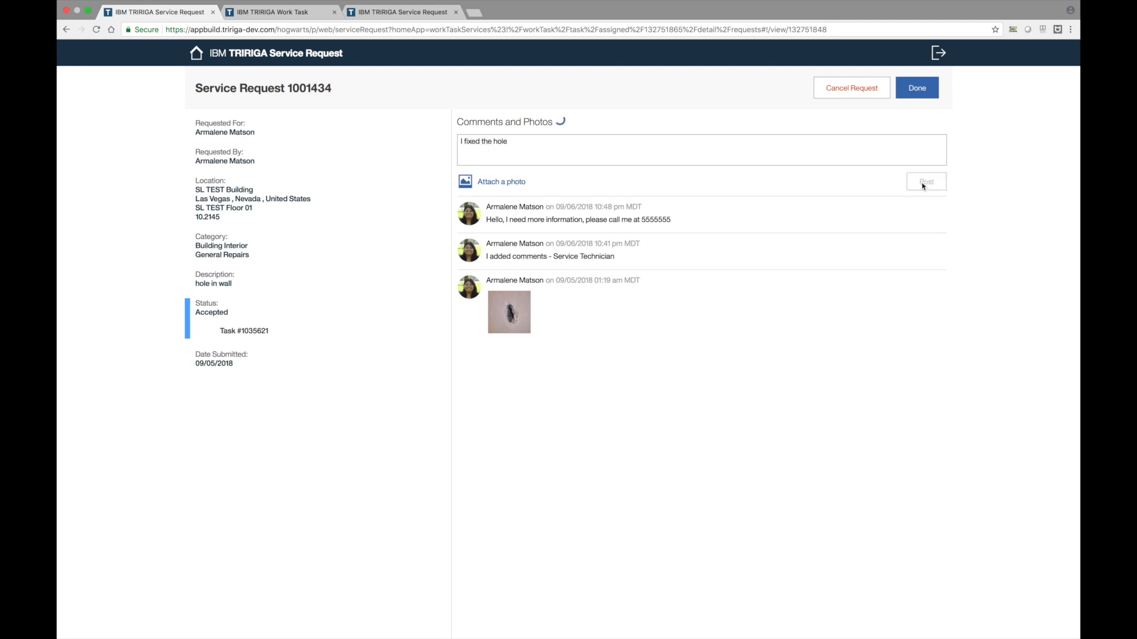
{"action": "left_click", "coordinate": [67, 30]}
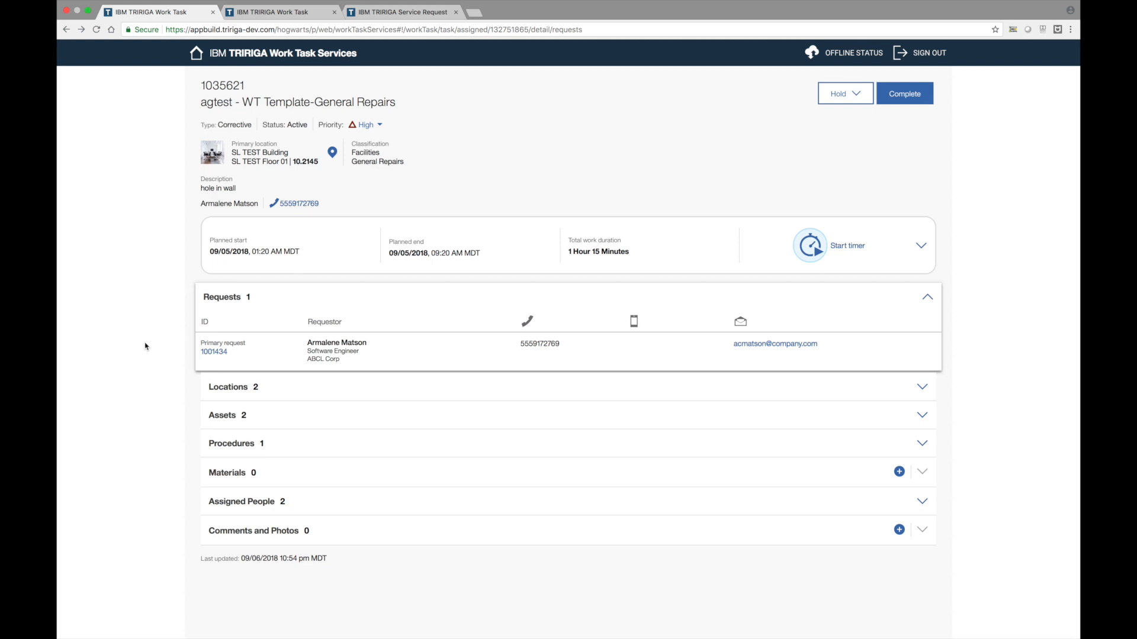
- View task 1035626, QUARTERLY - Preventive Maintenance - AC, from the home page, and reopen task 1035621, General Repairs
{"action": "left_click", "coordinate": [196, 54]}
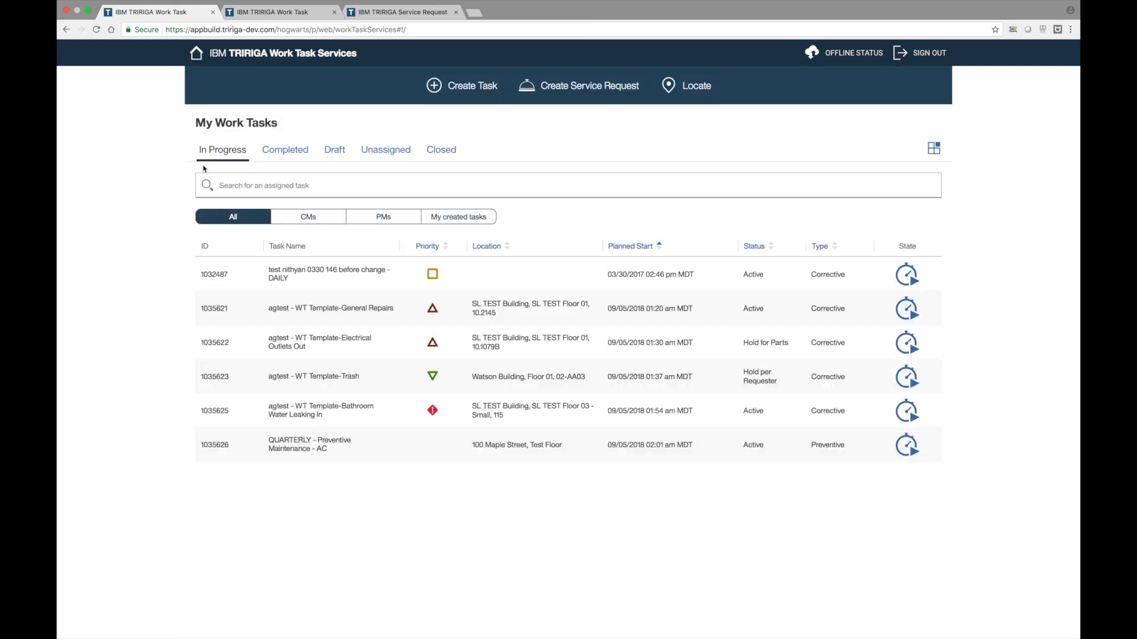
{"action": "left_click", "coordinate": [295, 448]}
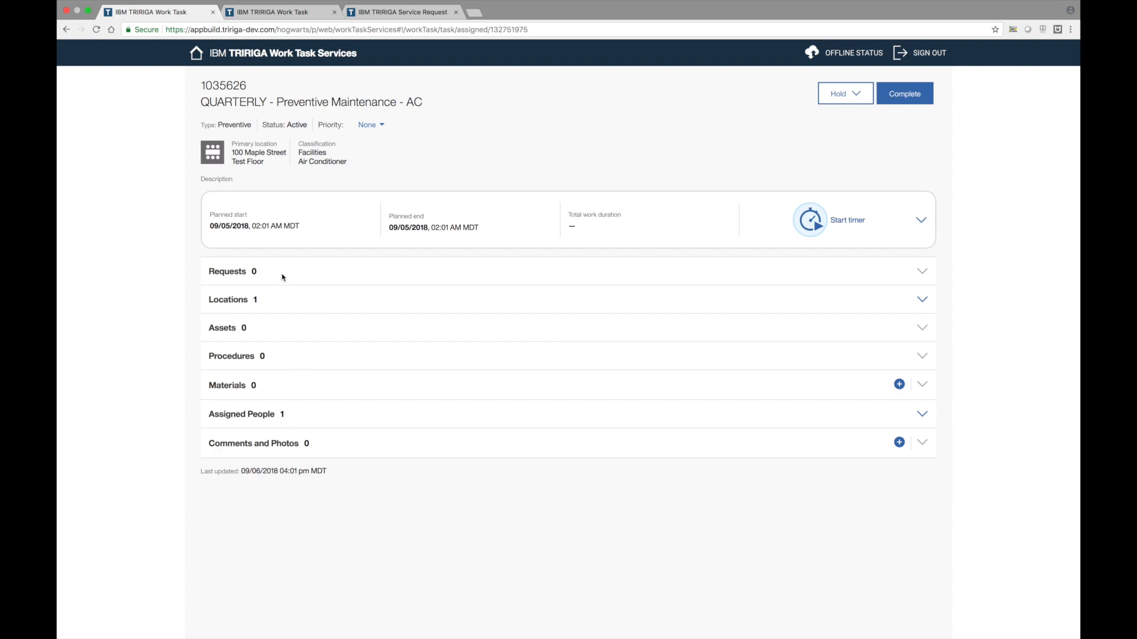
{"action": "left_click", "coordinate": [196, 54]}
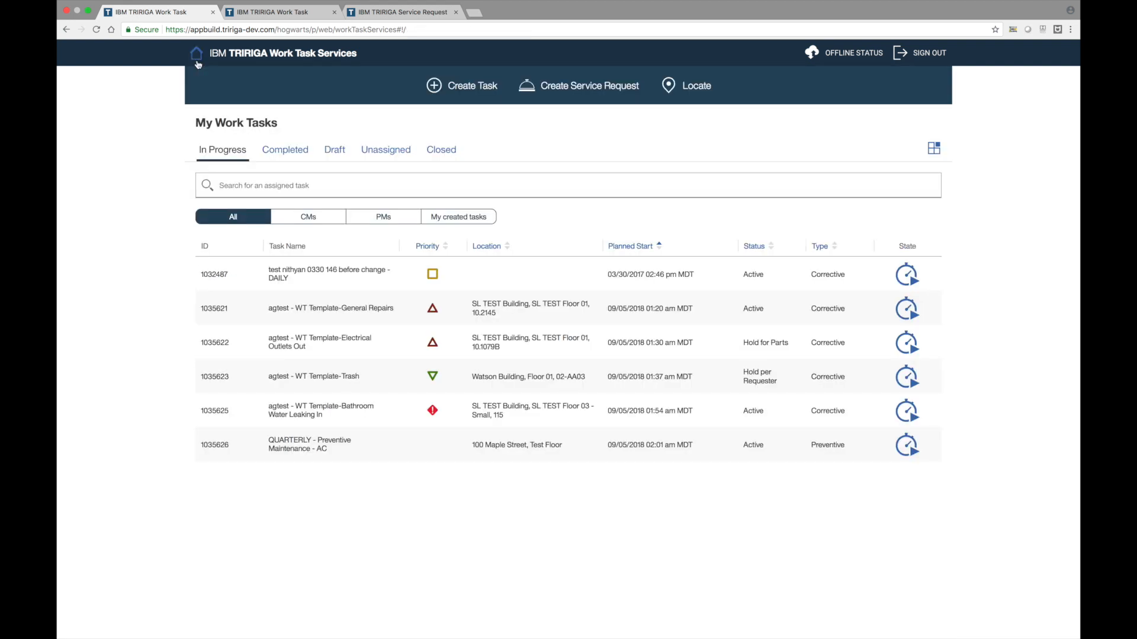
{"action": "left_click", "coordinate": [376, 322]}
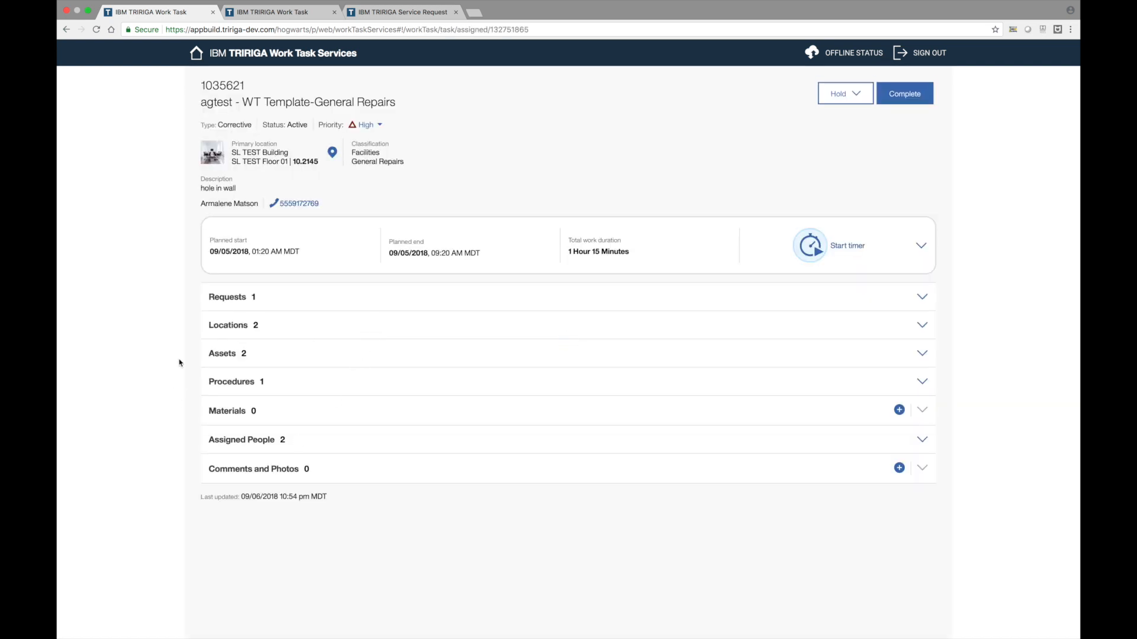
- Examine the task's locations: view the floor plan and map directions for SL TEST Building and the page of the Philadelphia location
{"action": "left_click", "coordinate": [228, 336]}
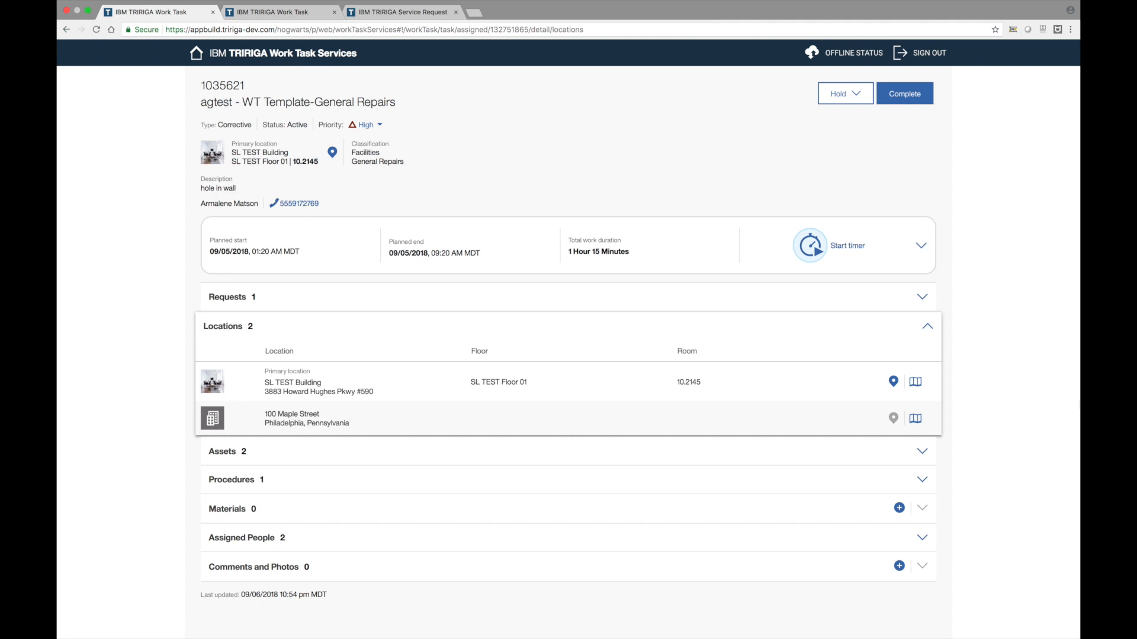
{"action": "left_click", "coordinate": [784, 397]}
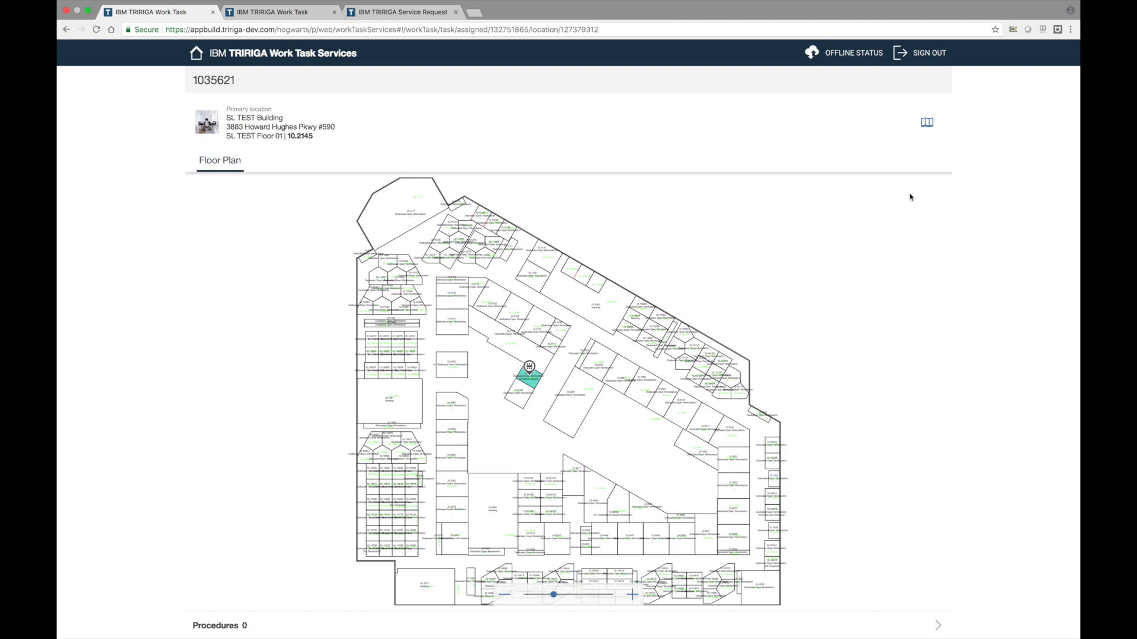
{"action": "left_click", "coordinate": [926, 124]}
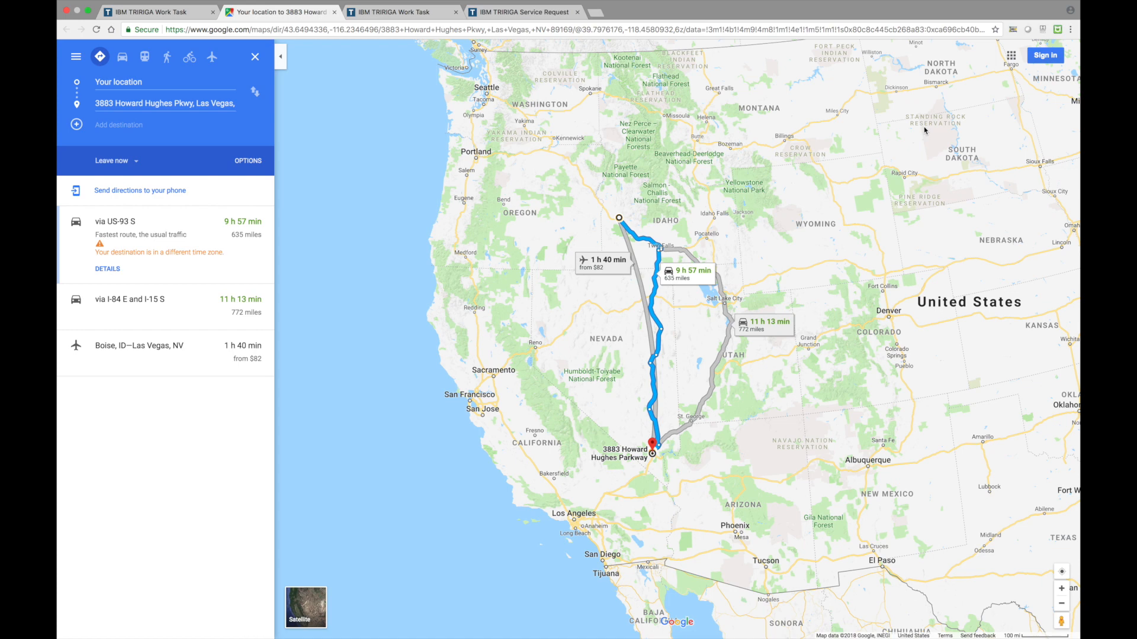
{"action": "key", "text": "super+w"}
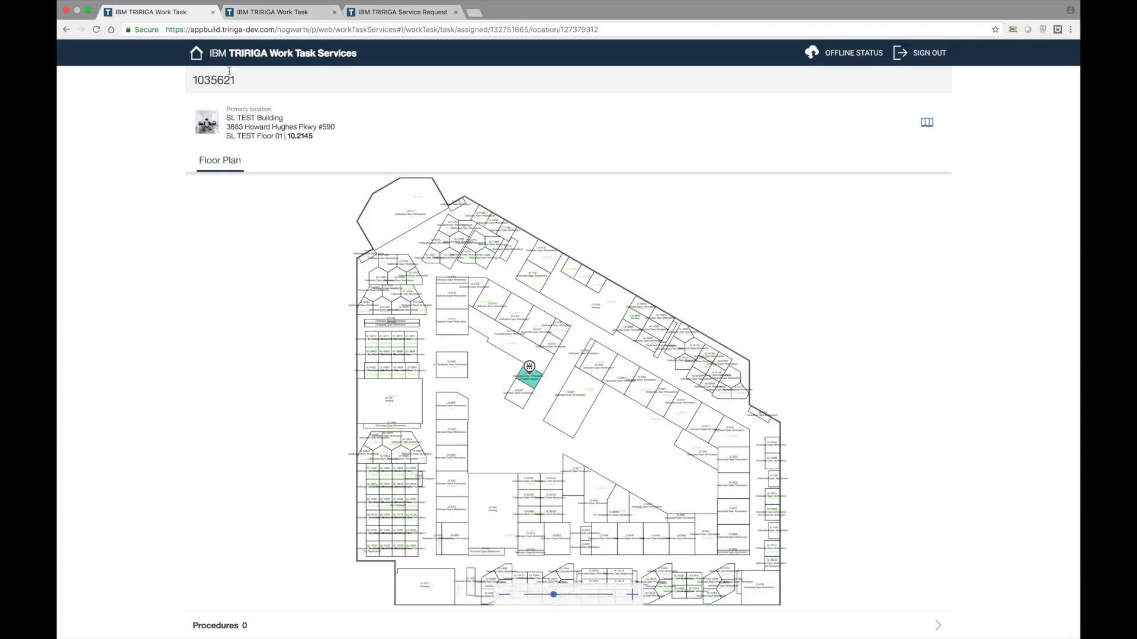
{"action": "left_click", "coordinate": [67, 31]}
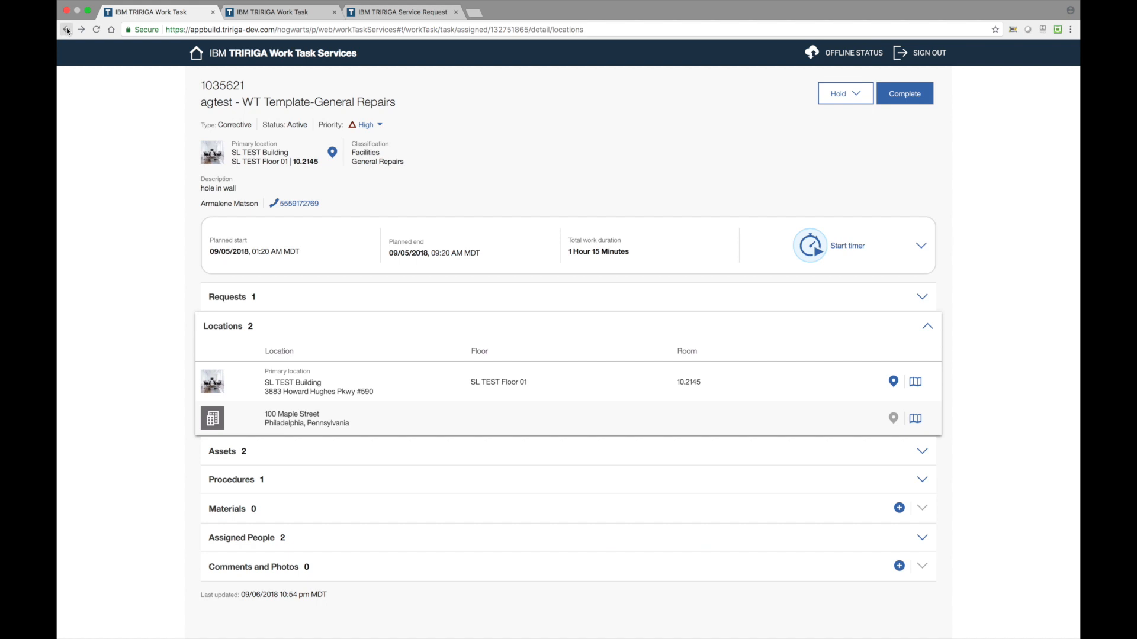
{"action": "left_click", "coordinate": [280, 416]}
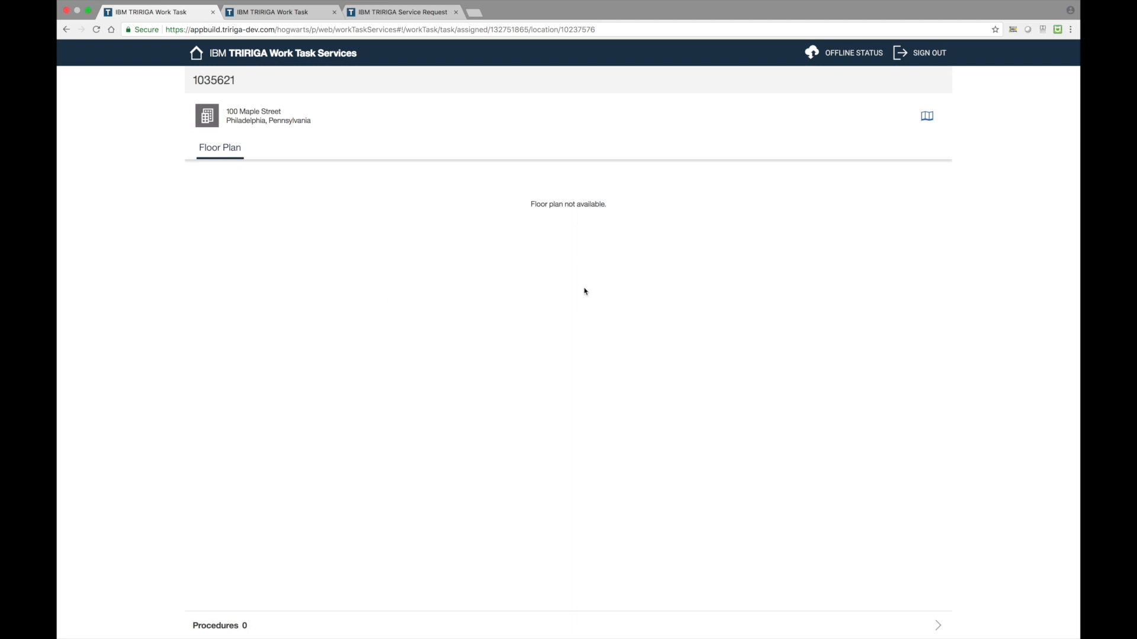
{"action": "left_click", "coordinate": [65, 29]}
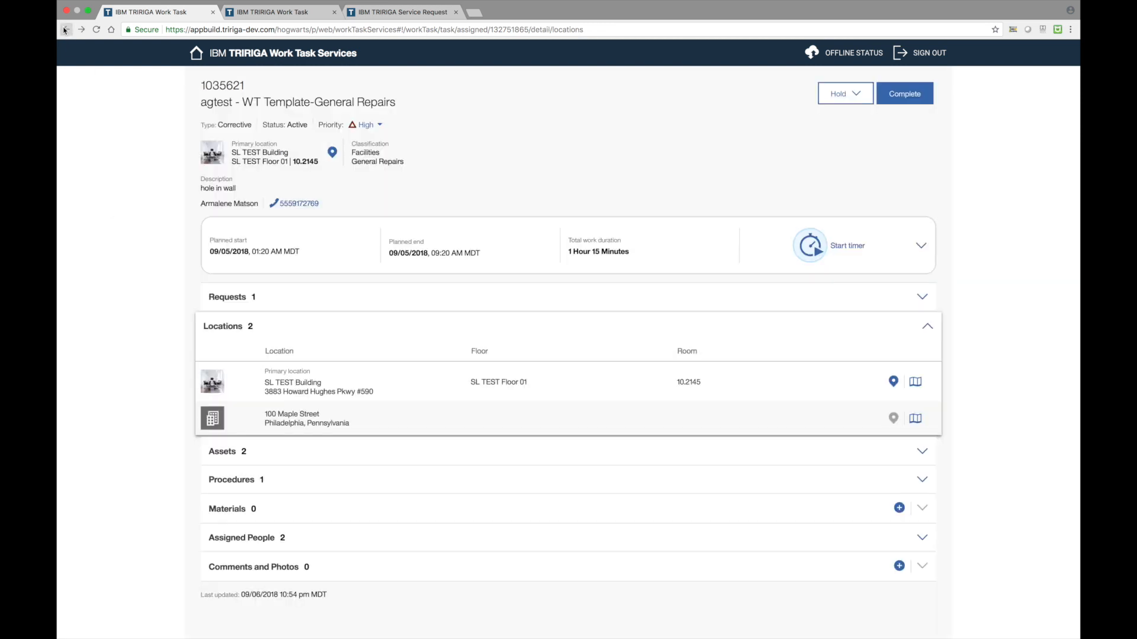
- View the asset details and floor plan of Telephone Cordless phone Spec among the task's assets, and return to the task
{"action": "left_click", "coordinate": [241, 461]}
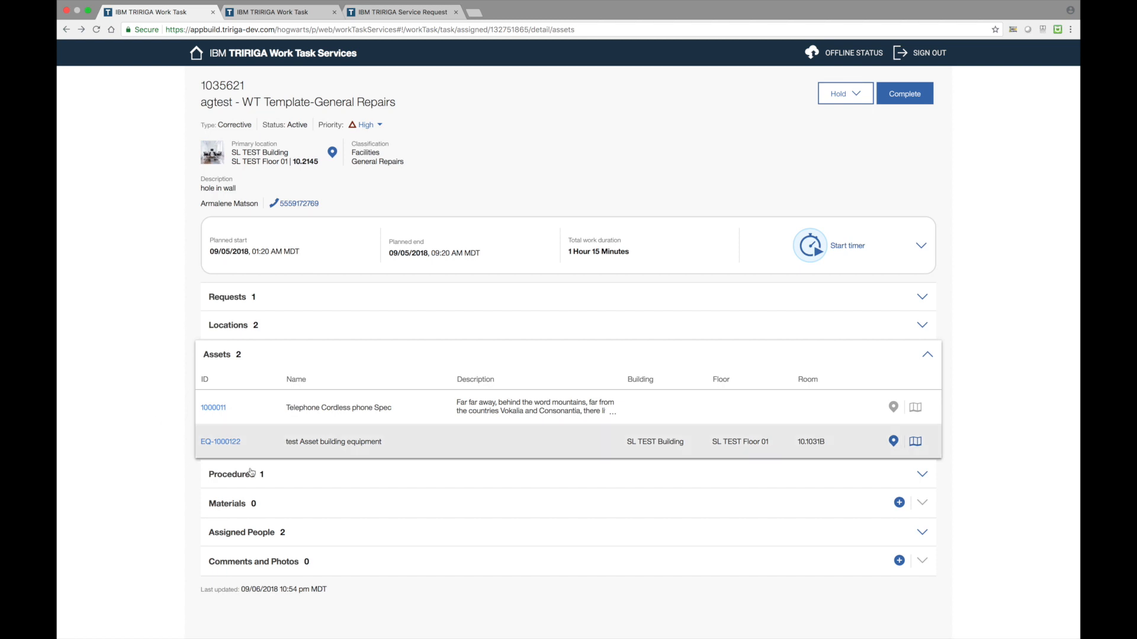
{"action": "left_click", "coordinate": [532, 407]}
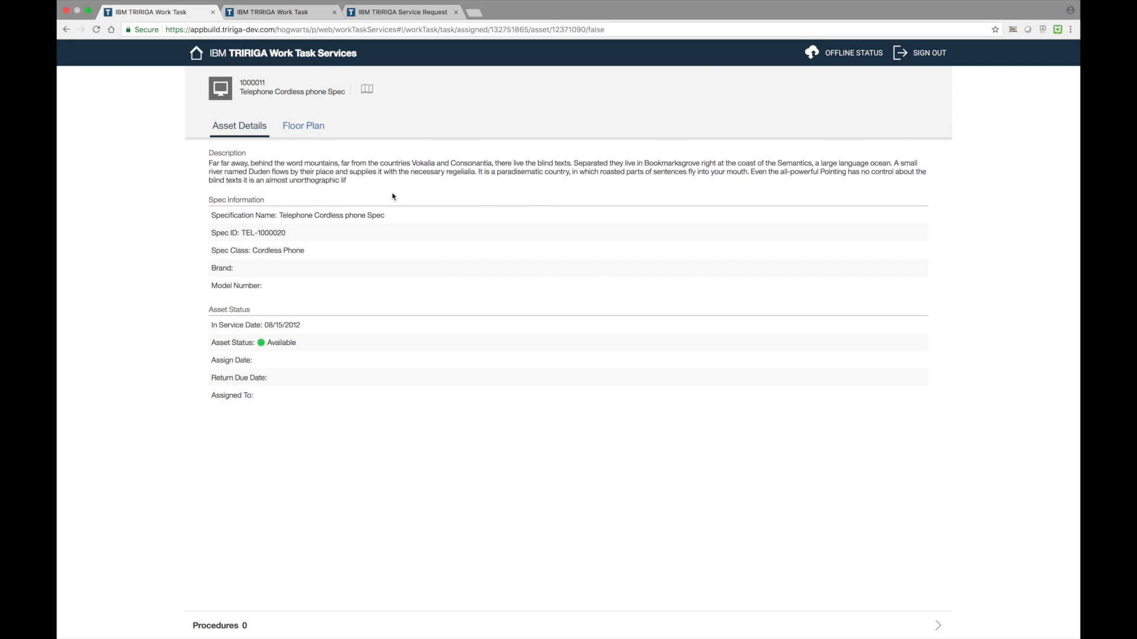
{"action": "left_click", "coordinate": [315, 127]}
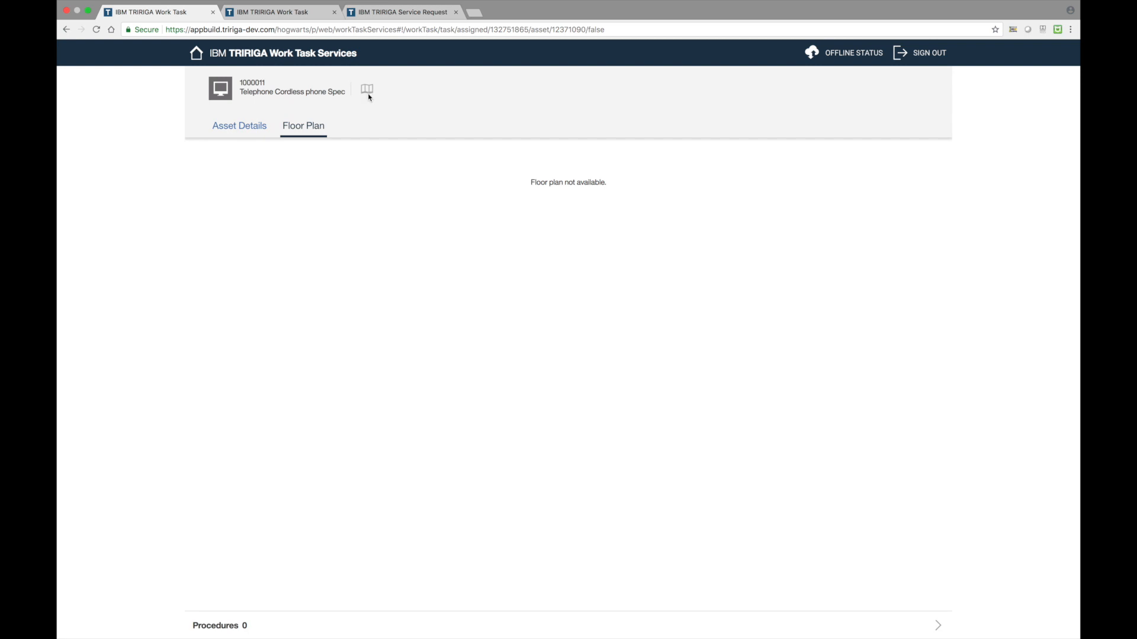
{"action": "left_click", "coordinate": [66, 30]}
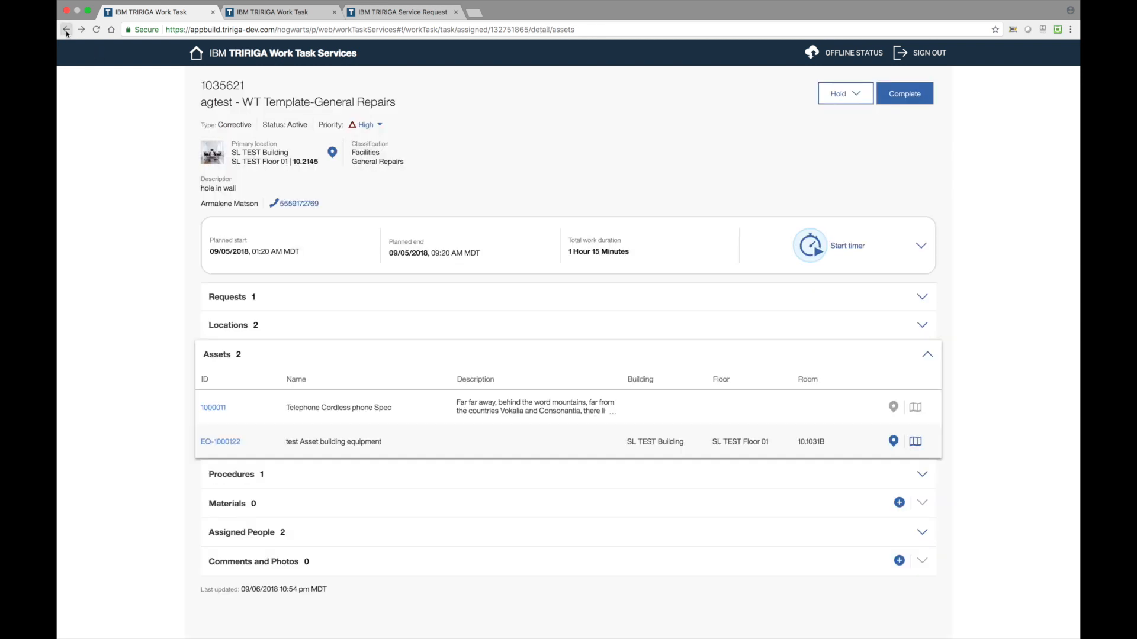
- View the asset details and floor plan of test Asset building equipment, and return to the task
{"action": "left_click", "coordinate": [307, 456]}
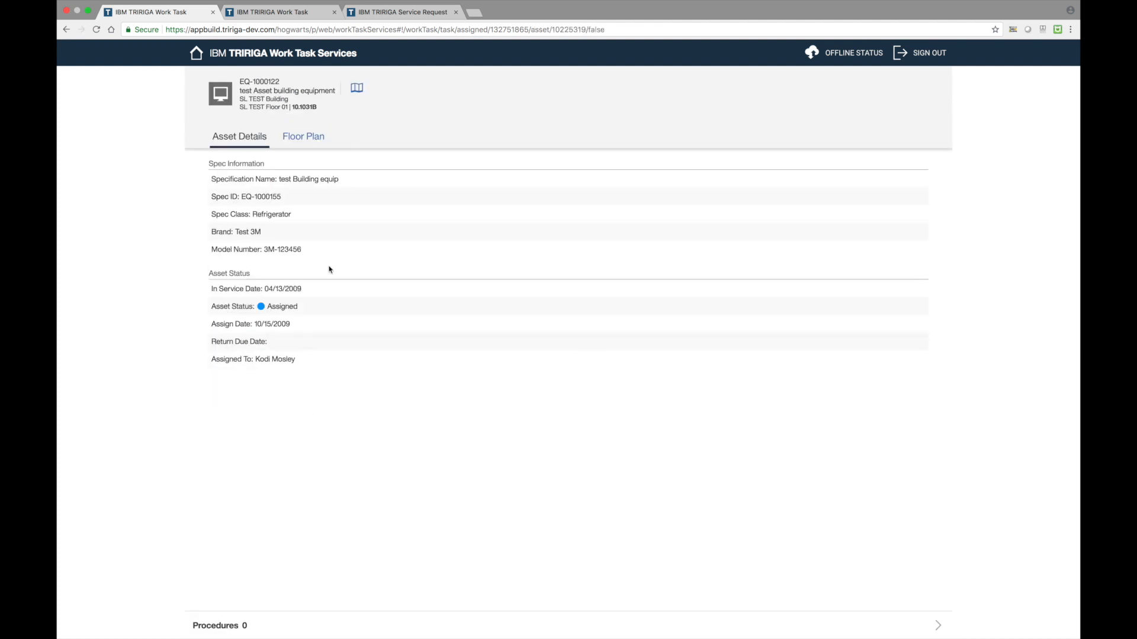
{"action": "left_click", "coordinate": [312, 145]}
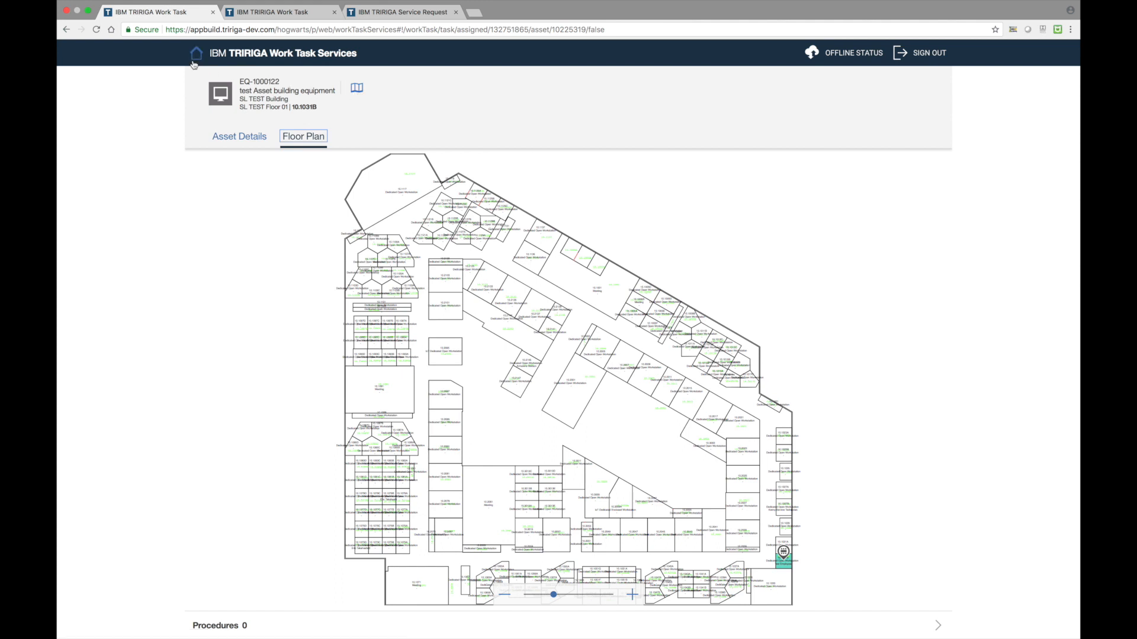
{"action": "left_click", "coordinate": [66, 29]}
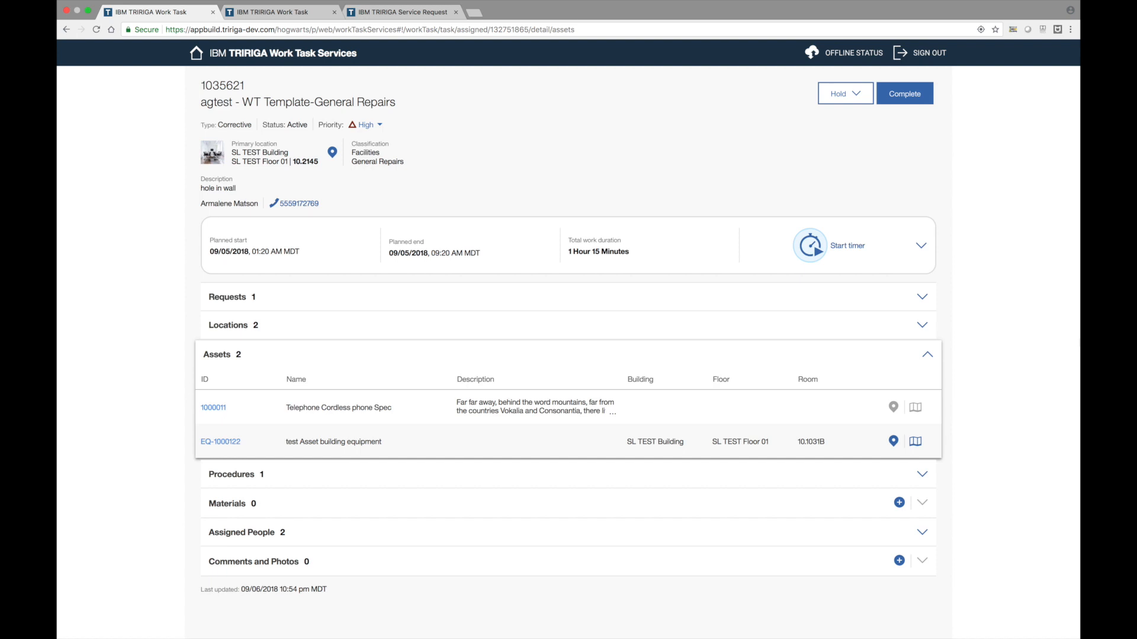
- Open the draft task ACM Work Task Procedures demo and review its assets, locations and associated procedures in the full task record
{"action": "left_click", "coordinate": [199, 58]}
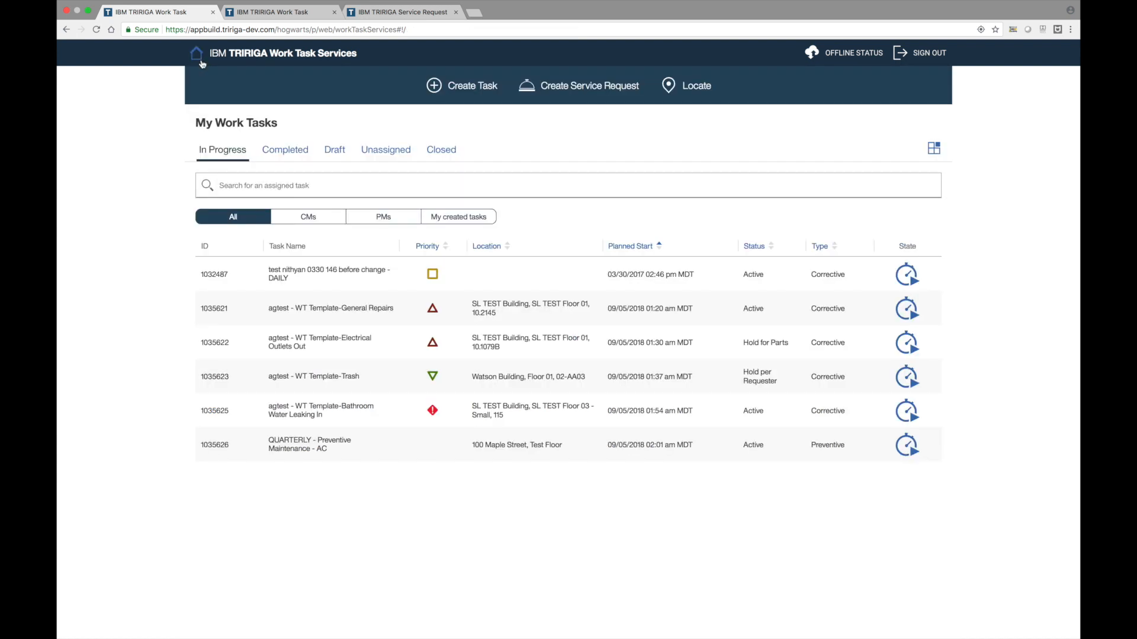
{"action": "left_click", "coordinate": [335, 149]}
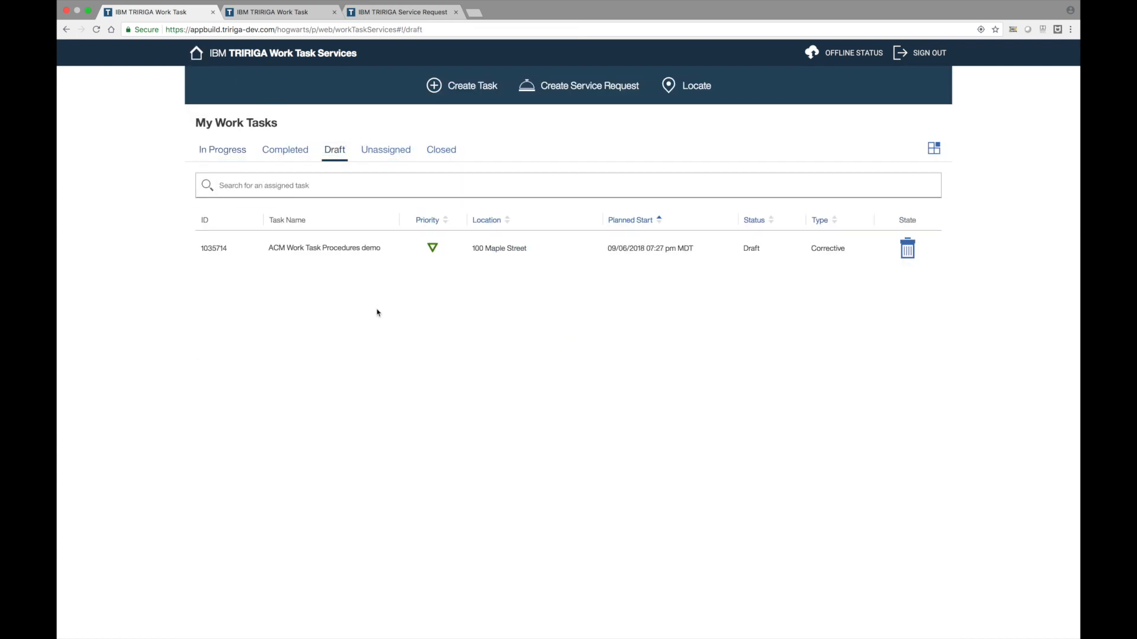
{"action": "left_click", "coordinate": [414, 259]}
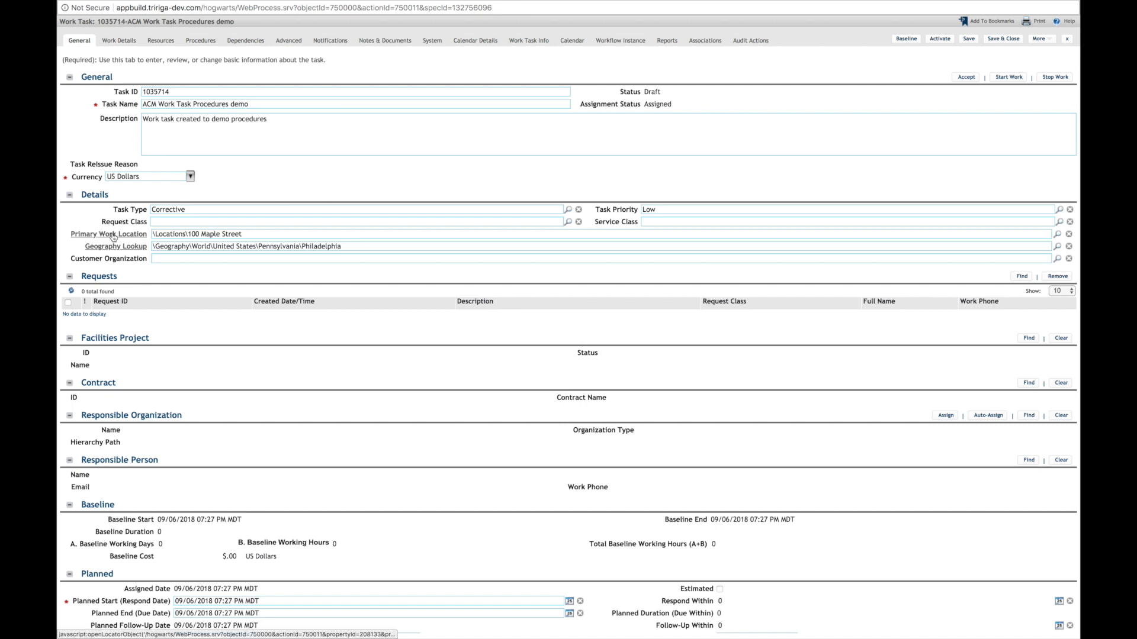
{"action": "left_click", "coordinate": [119, 41]}
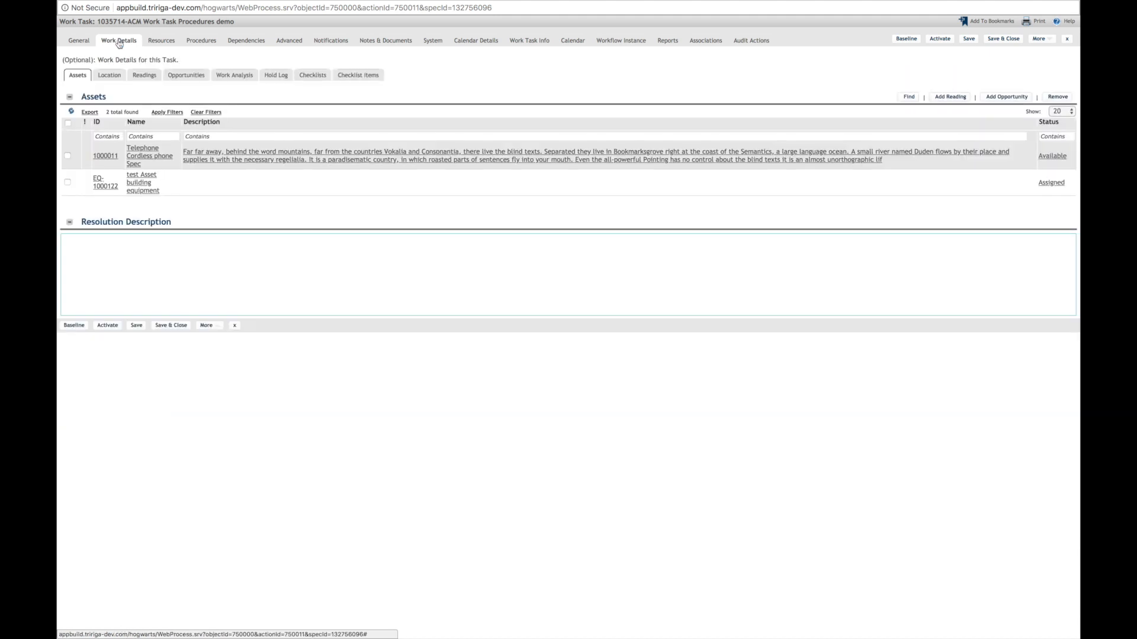
{"action": "left_click", "coordinate": [109, 77]}
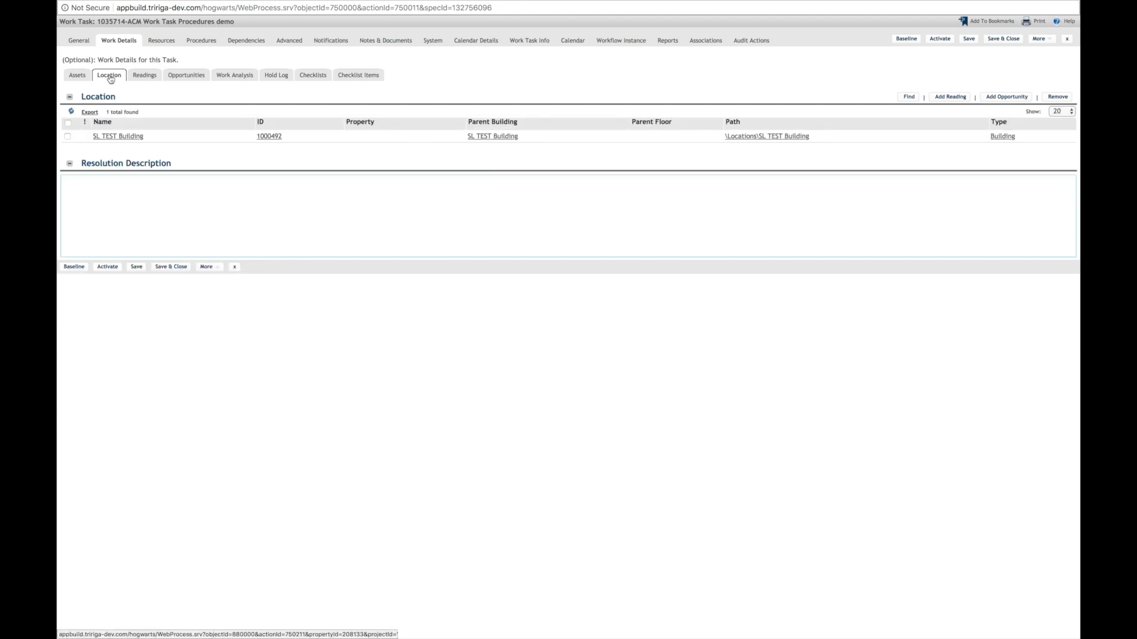
{"action": "left_click", "coordinate": [195, 43]}
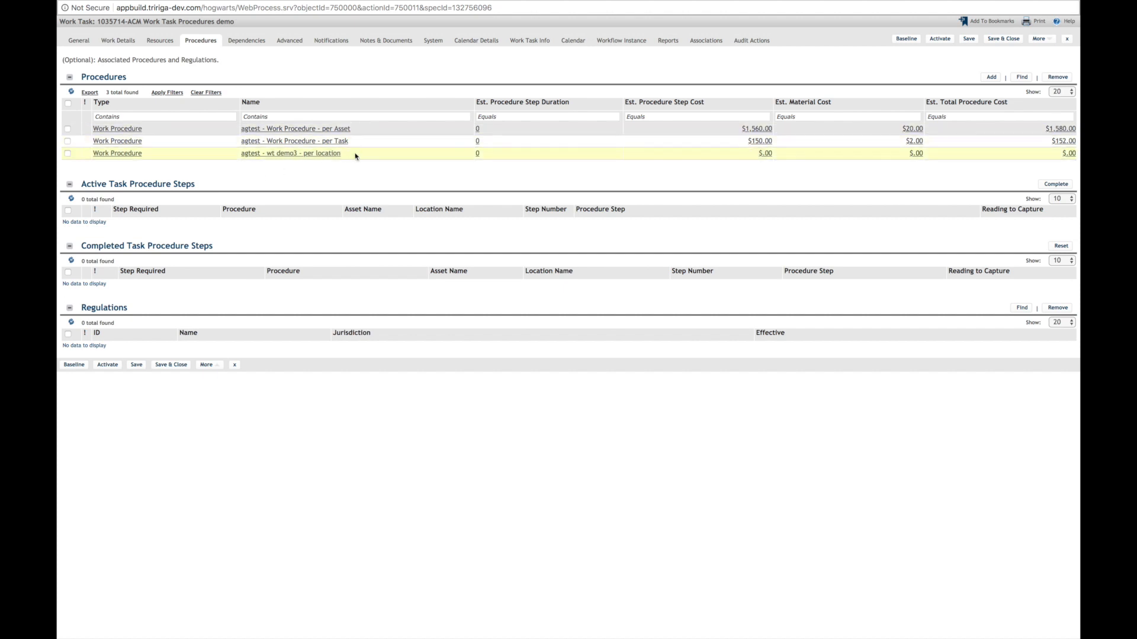
{"action": "left_click", "coordinate": [345, 128]}
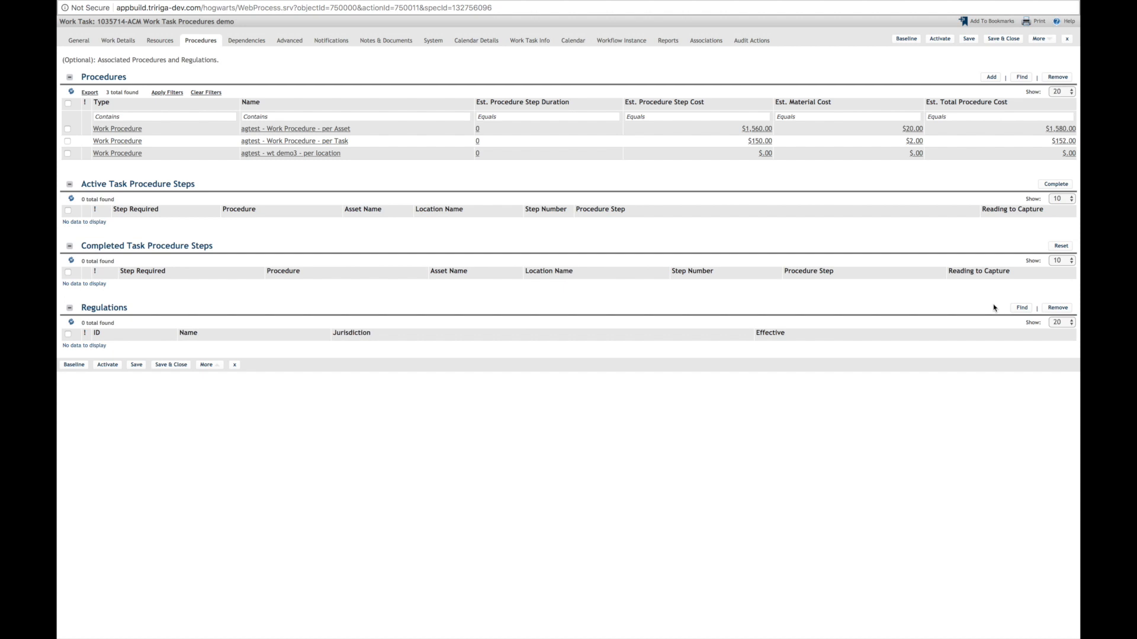
- Activate the ACM Work Task Procedures demo task and expand its procedures from the in-progress work tasks
{"action": "left_click", "coordinate": [941, 40]}
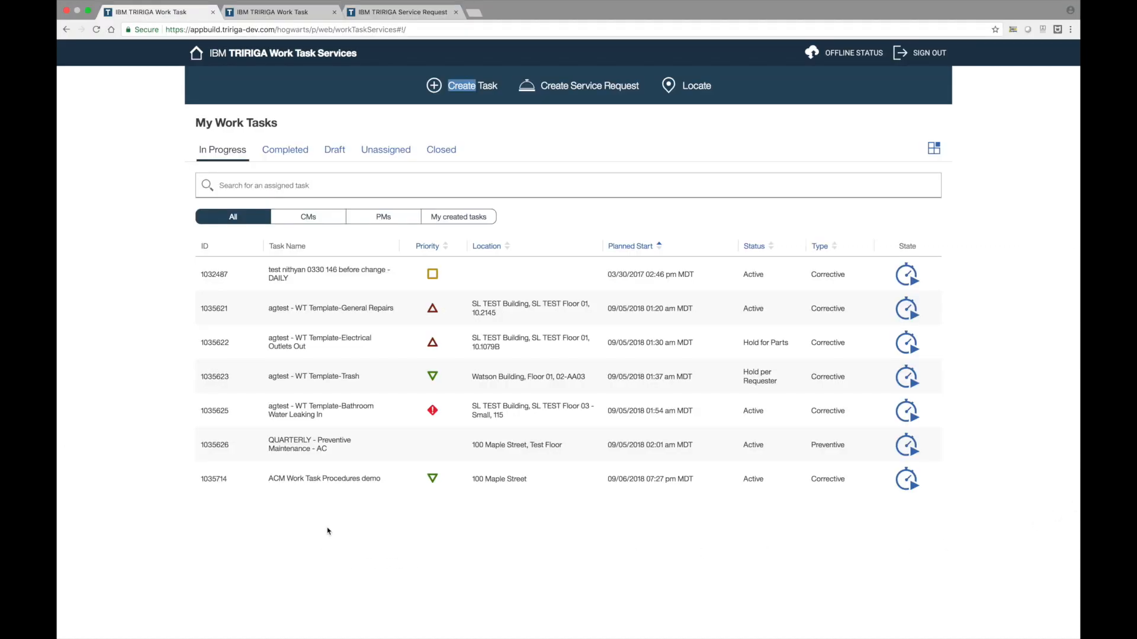
{"action": "left_click", "coordinate": [346, 488]}
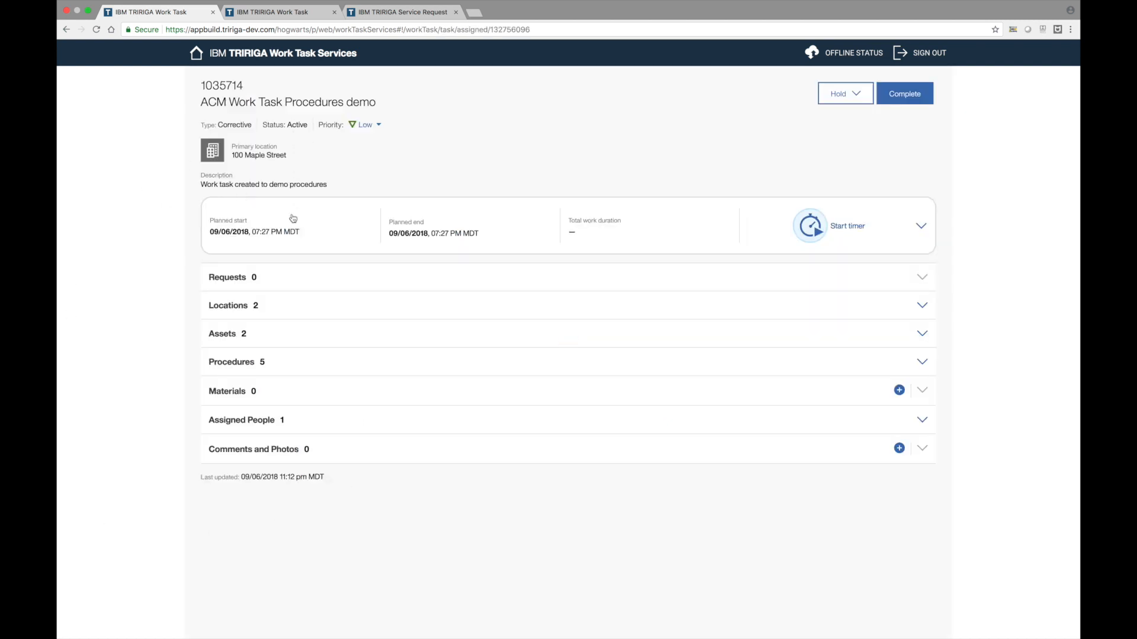
{"action": "left_click", "coordinate": [257, 313]}
{"action": "left_click", "coordinate": [256, 308]}
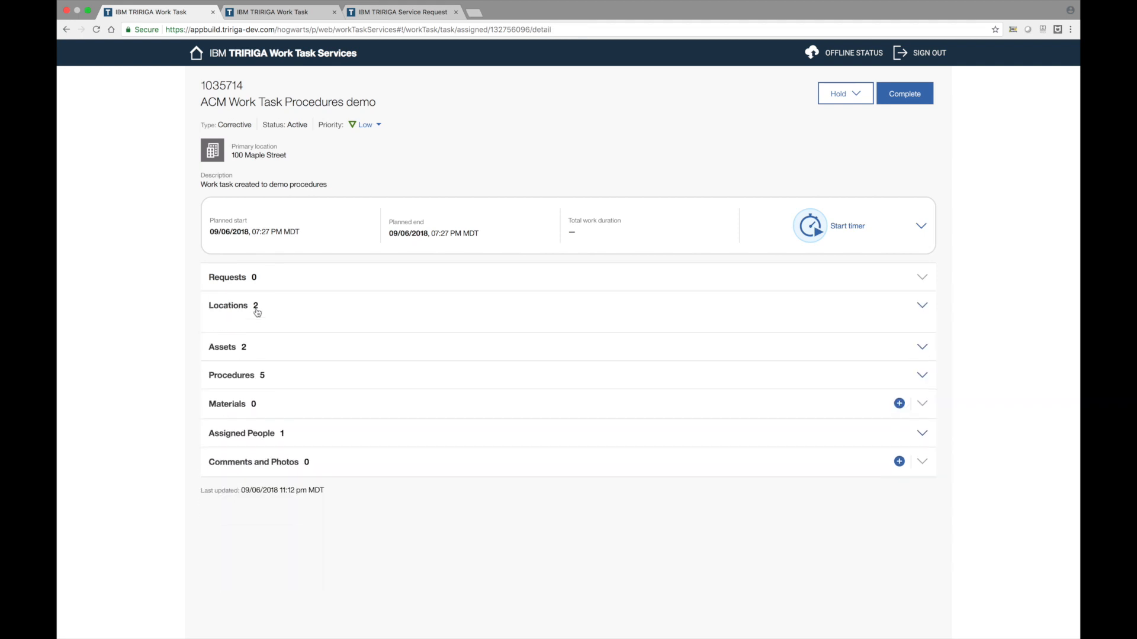
{"action": "left_click", "coordinate": [251, 334]}
{"action": "left_click", "coordinate": [252, 455]}
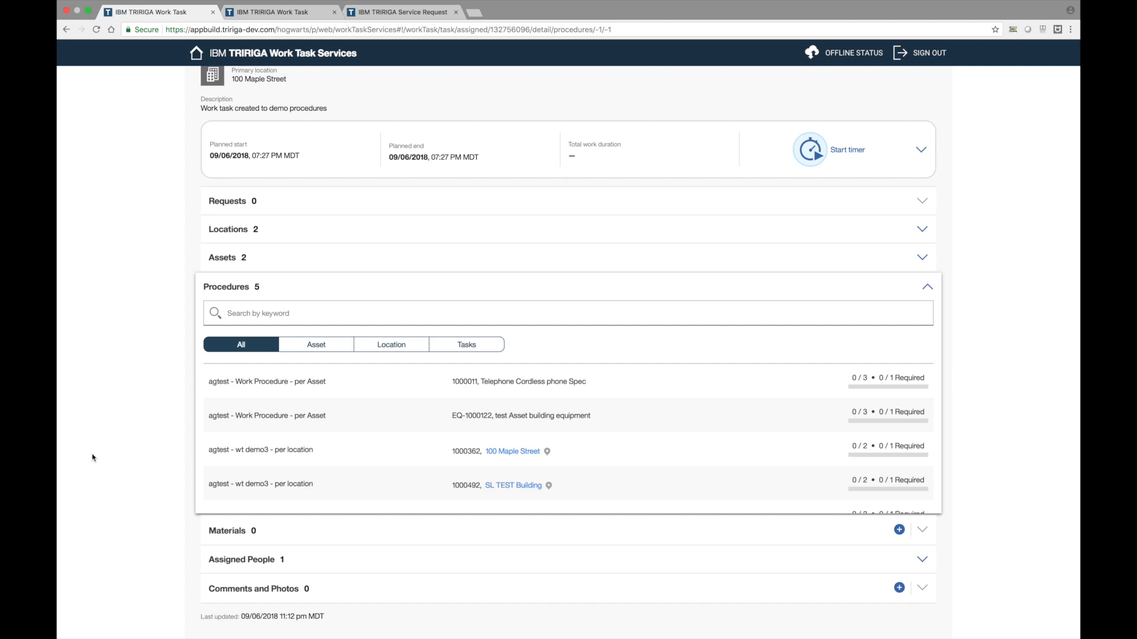
- Filter the task's procedures by asset, location and tasks, and return to showing all of them
{"action": "left_click", "coordinate": [241, 314]}
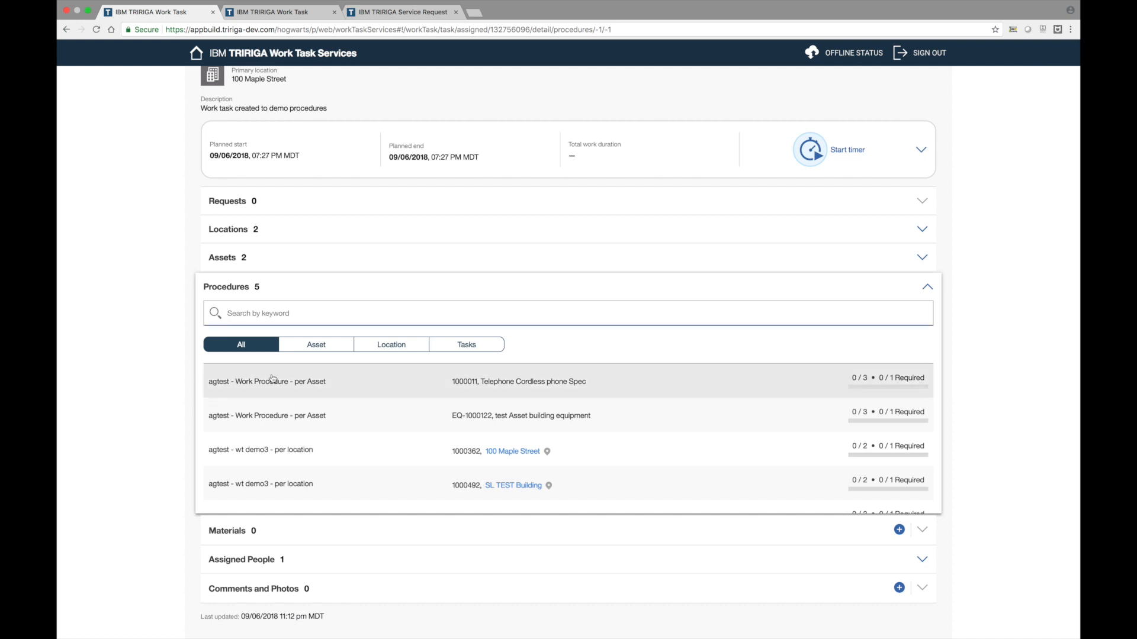
{"action": "left_click", "coordinate": [312, 348]}
{"action": "left_click", "coordinate": [413, 424]}
{"action": "left_click", "coordinate": [446, 425]}
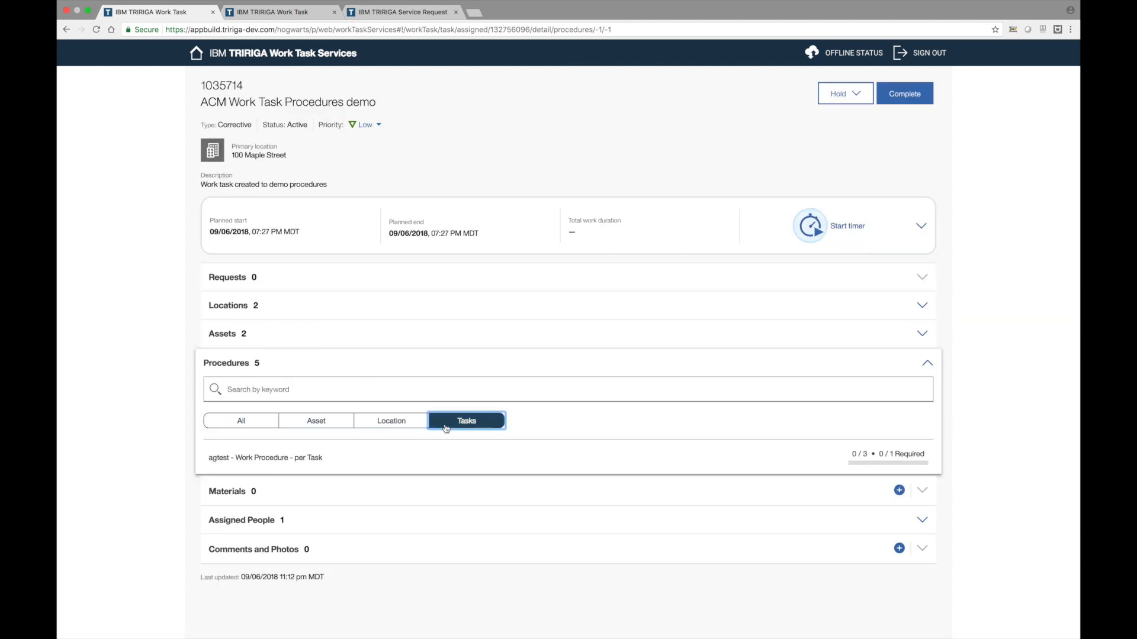
{"action": "left_click", "coordinate": [269, 428]}
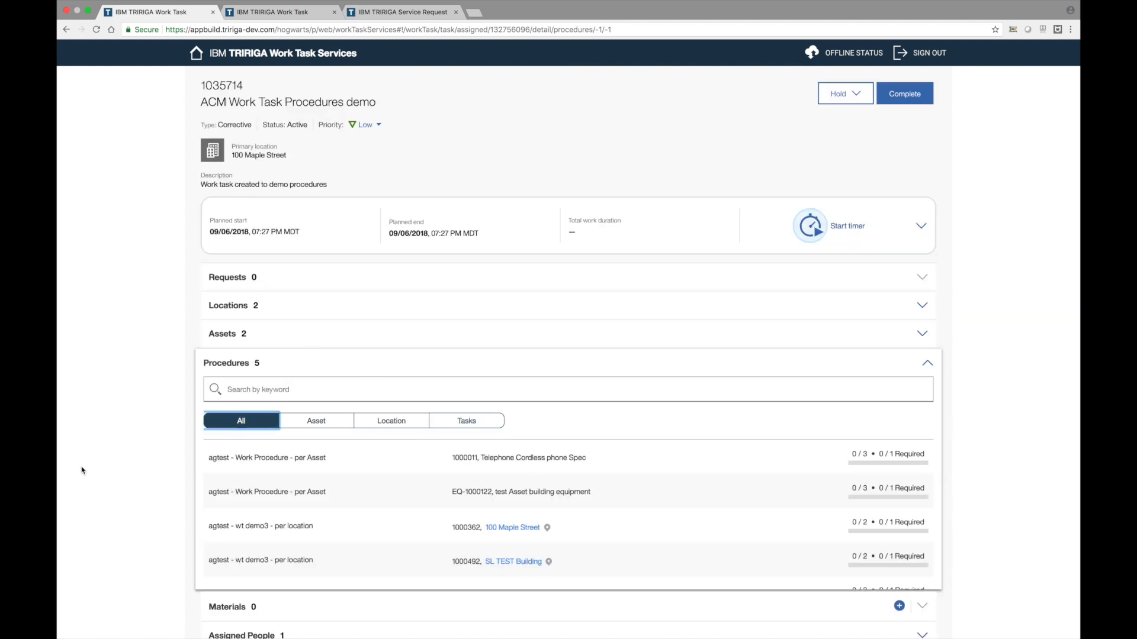
- Open the per-asset work procedure for Telephone Cordless phone Spec and download its related document CSI Level 3 Codes
{"action": "left_click", "coordinate": [239, 460]}
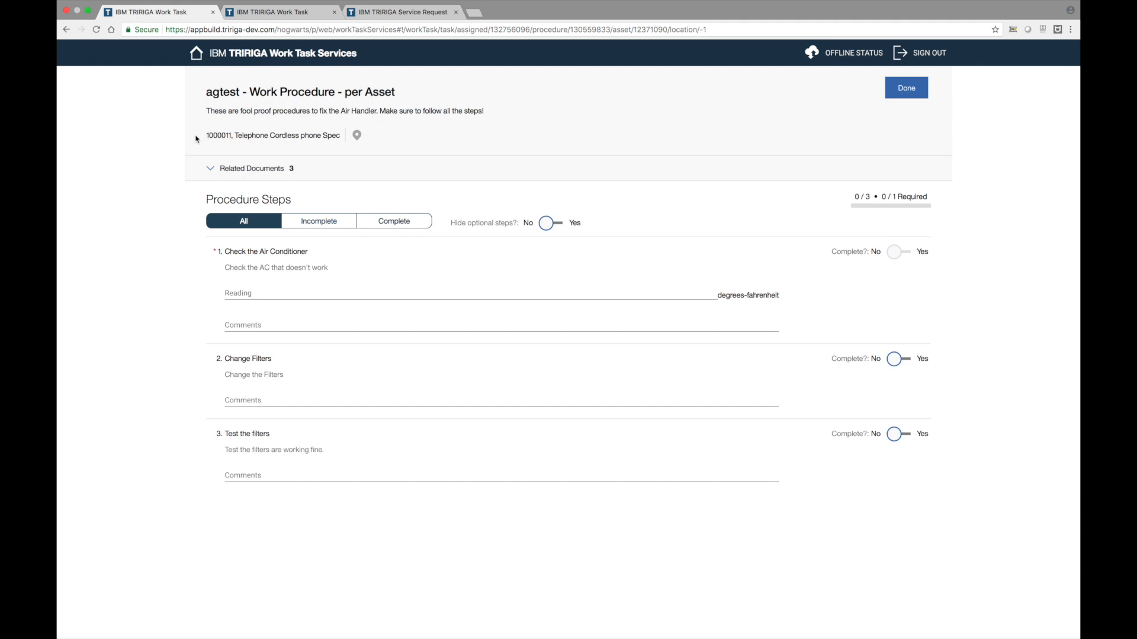
{"action": "left_click", "coordinate": [210, 168]}
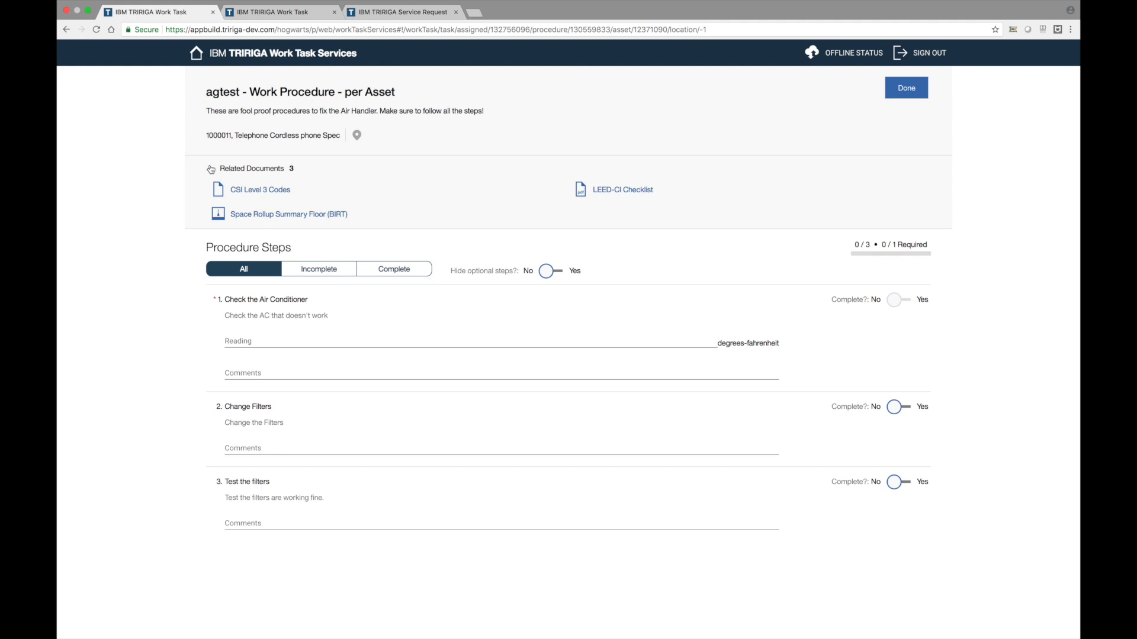
{"action": "left_click", "coordinate": [246, 193]}
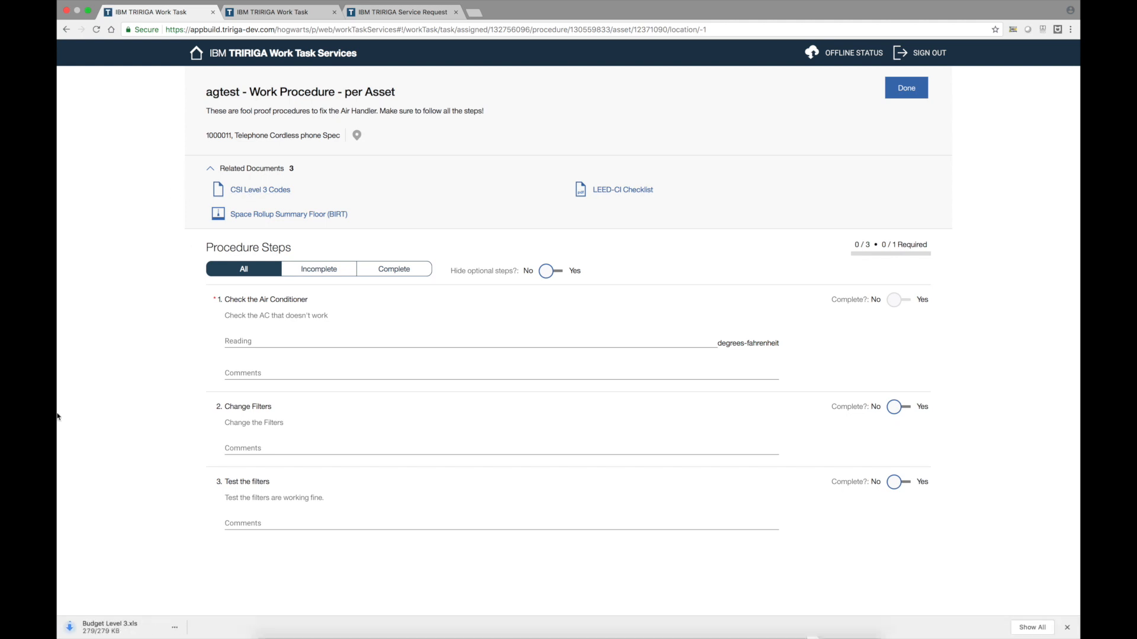
{"action": "left_click", "coordinate": [1068, 629]}
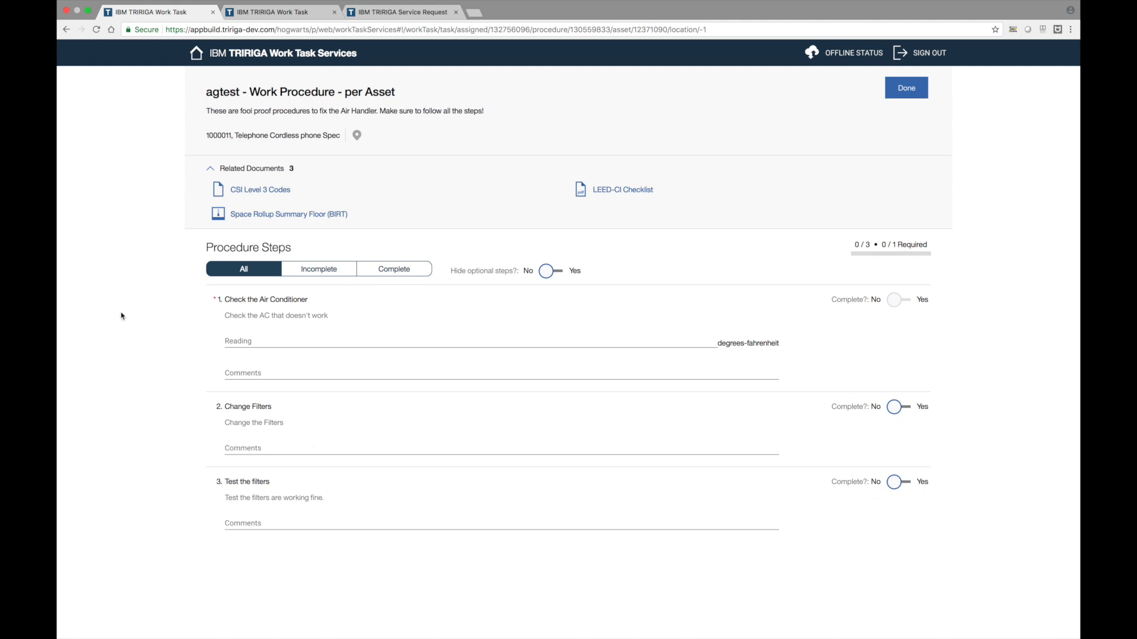
- View the procedure's steps by incomplete and complete status, hide the optional steps, and show all steps again
{"action": "left_click", "coordinate": [311, 273]}
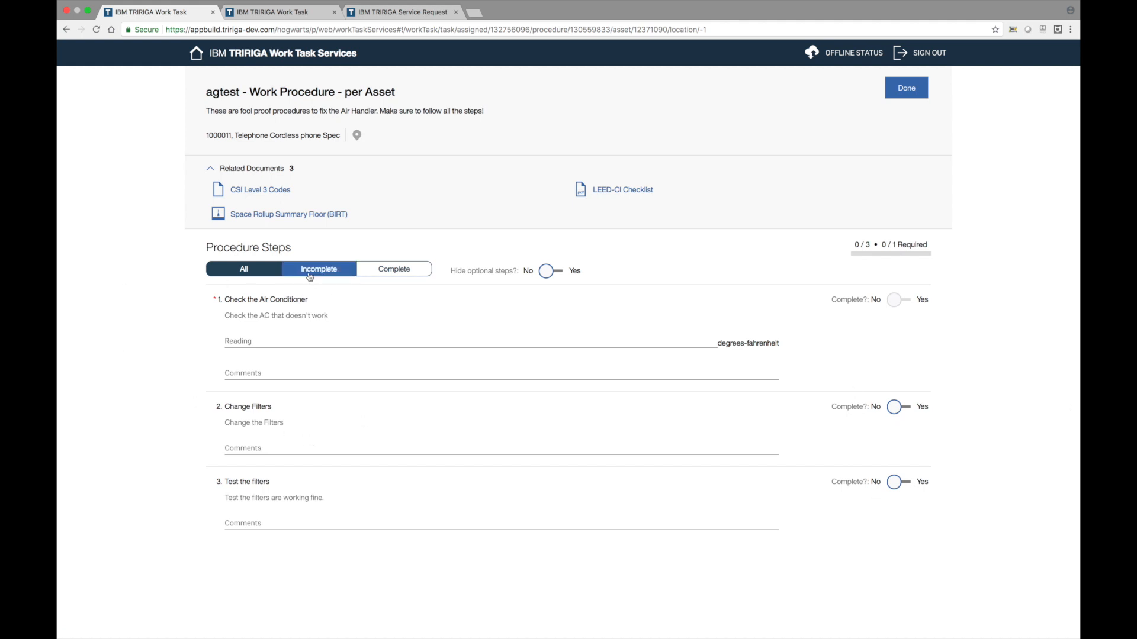
{"action": "left_click", "coordinate": [373, 276]}
{"action": "left_click", "coordinate": [264, 267]}
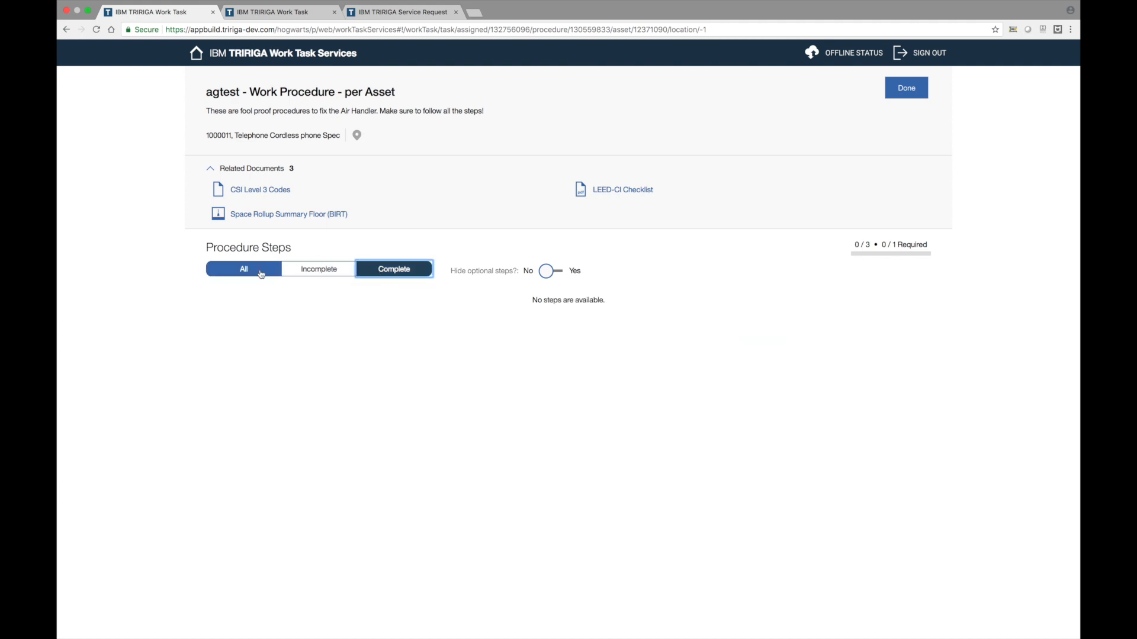
{"action": "left_click", "coordinate": [550, 271]}
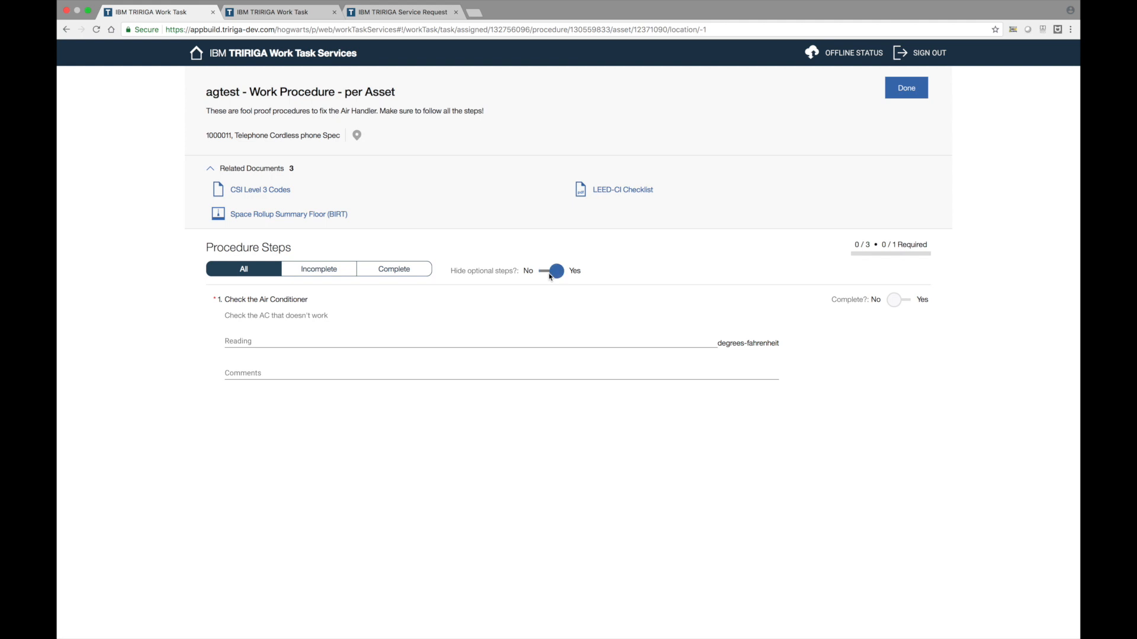
{"action": "left_click", "coordinate": [550, 274]}
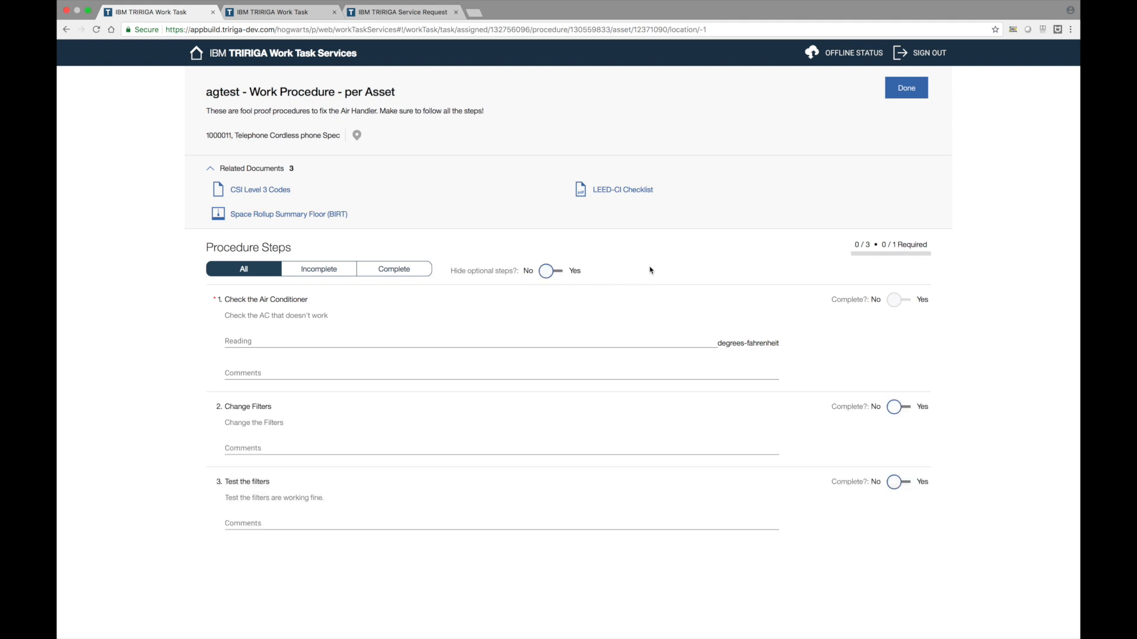
- Record a reading of 72 and the comment "needs air filter changed soon" for Check the Air Conditioner, mark it complete and finish the procedure
{"action": "left_click", "coordinate": [417, 338]}
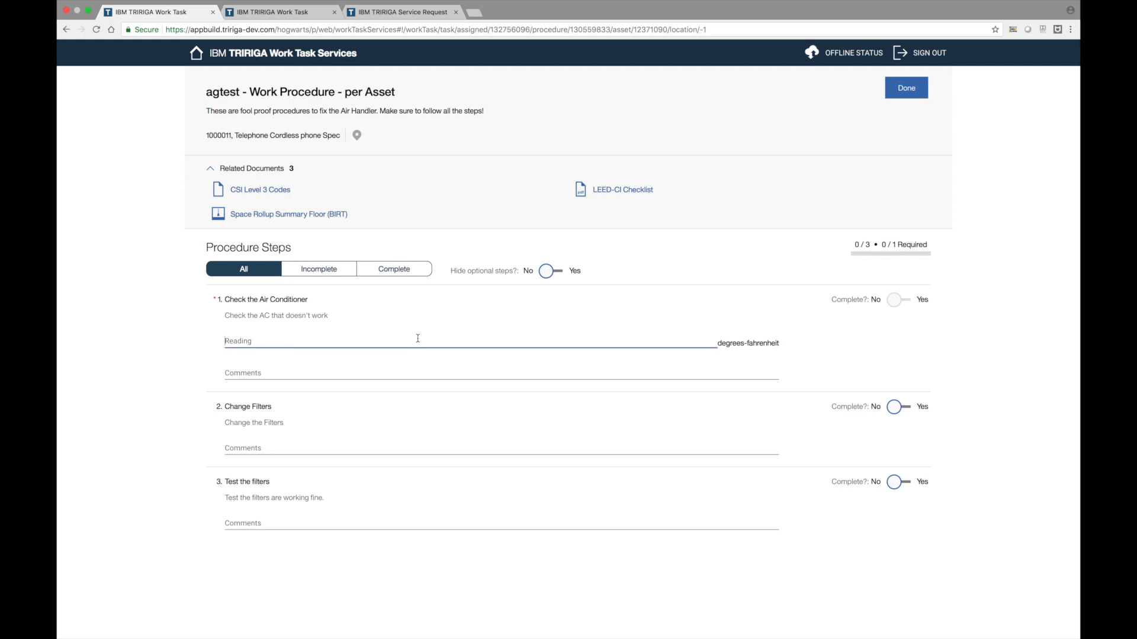
{"action": "type", "text": "72"}
{"action": "left_click", "coordinate": [711, 373]}
{"action": "type", "text": "nee"}
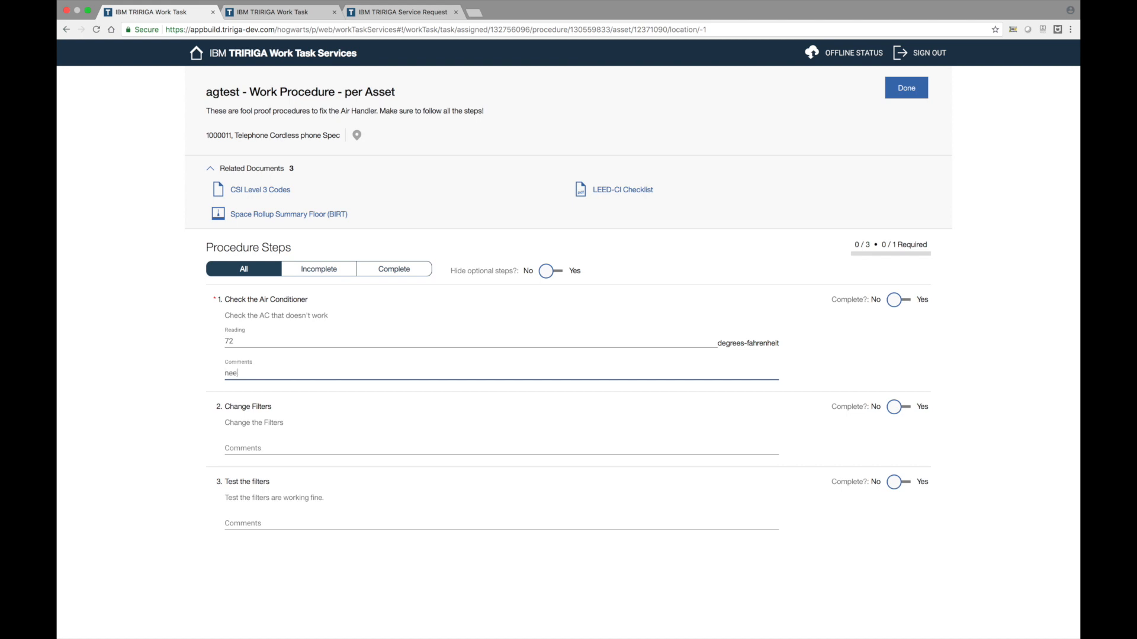
{"action": "type", "text": "ds air filter changed soon"}
{"action": "left_click", "coordinate": [897, 299]}
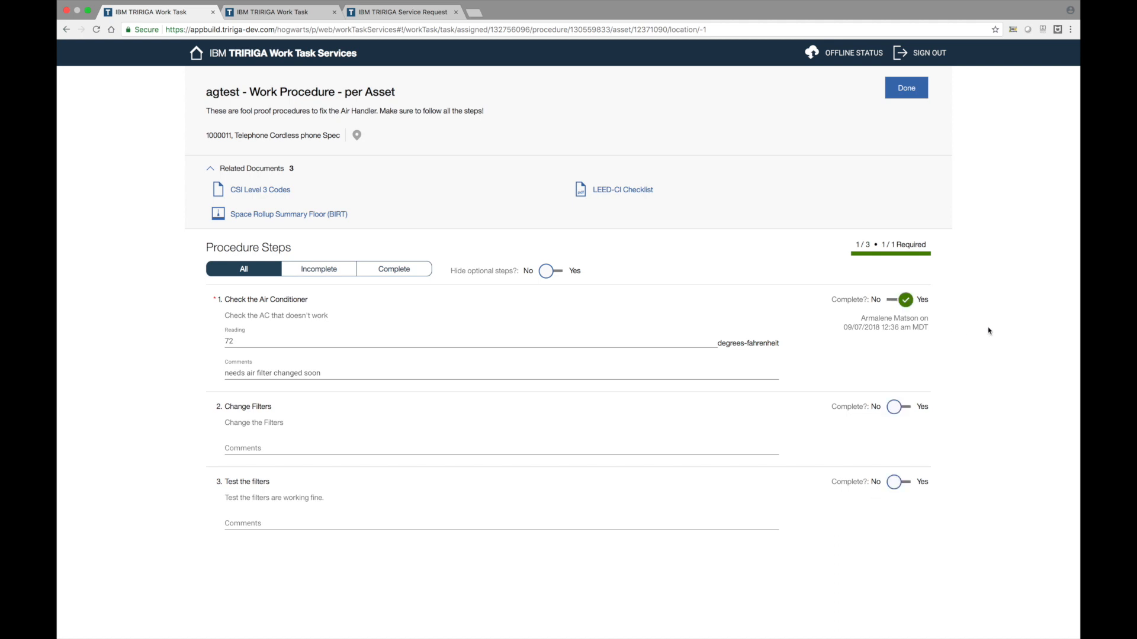
{"action": "left_click", "coordinate": [915, 94]}
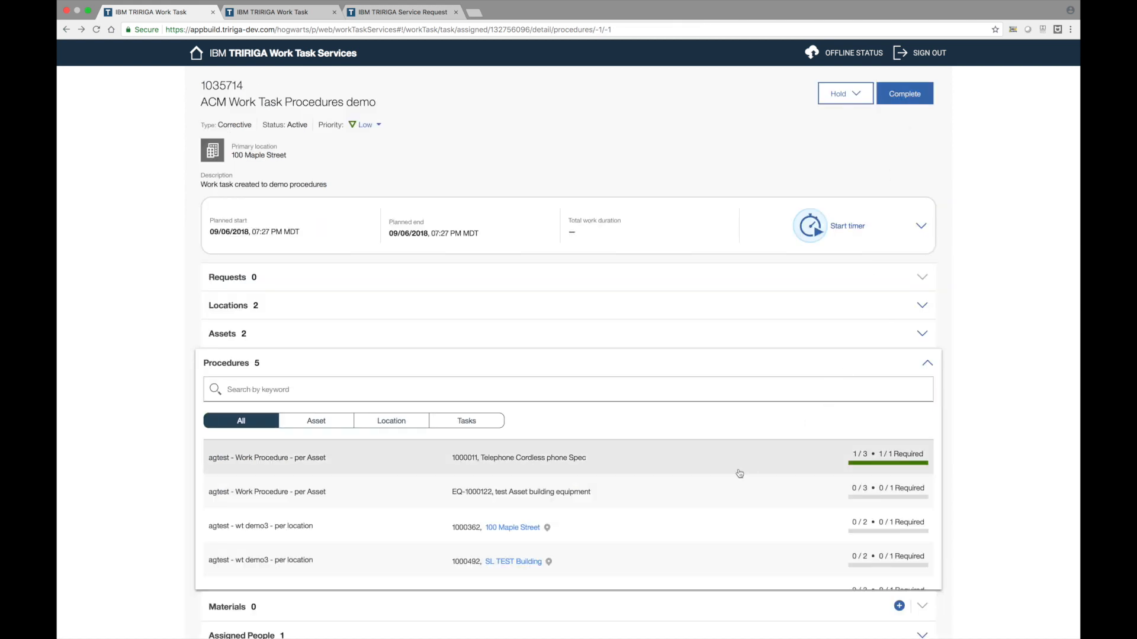
- In the per-asset procedure for test Asset building equipment, enter a Check the Air Conditioner reading of 72, mark it complete and finish
{"action": "left_click", "coordinate": [705, 502]}
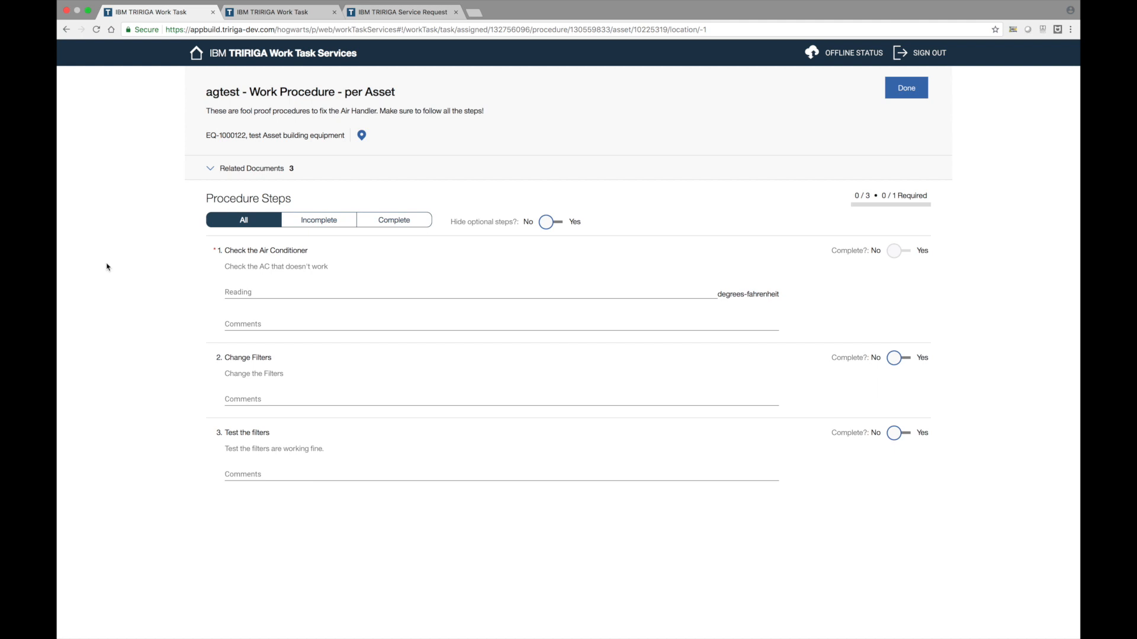
{"action": "left_click", "coordinate": [212, 170]}
{"action": "left_click", "coordinate": [211, 169]}
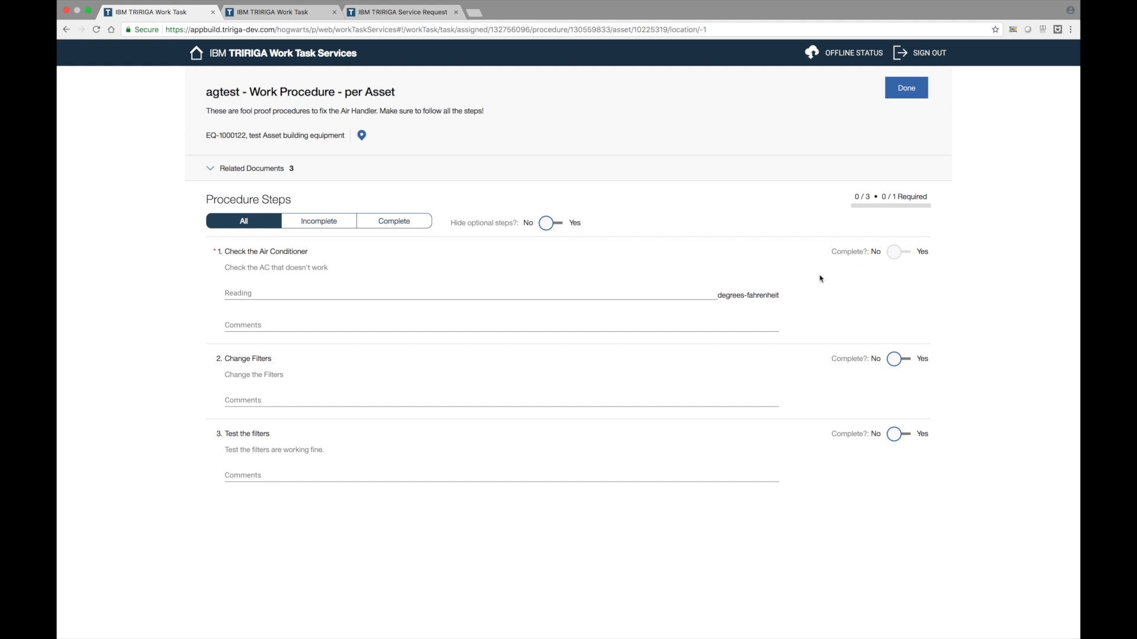
{"action": "left_click", "coordinate": [613, 298]}
{"action": "type", "text": "72"}
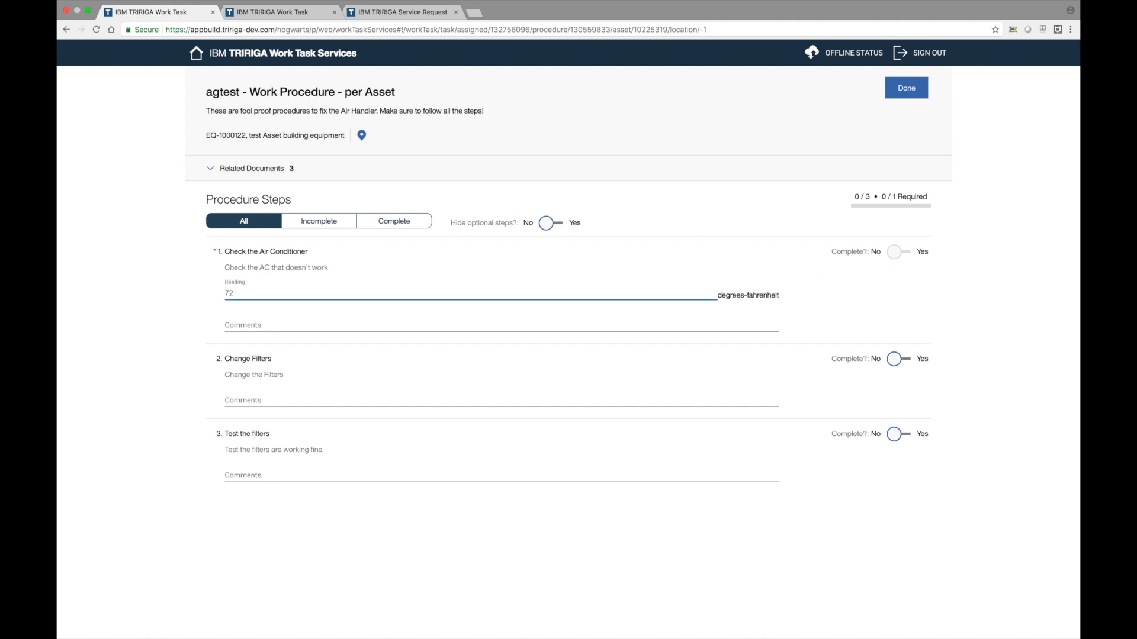
{"action": "left_click", "coordinate": [873, 282]}
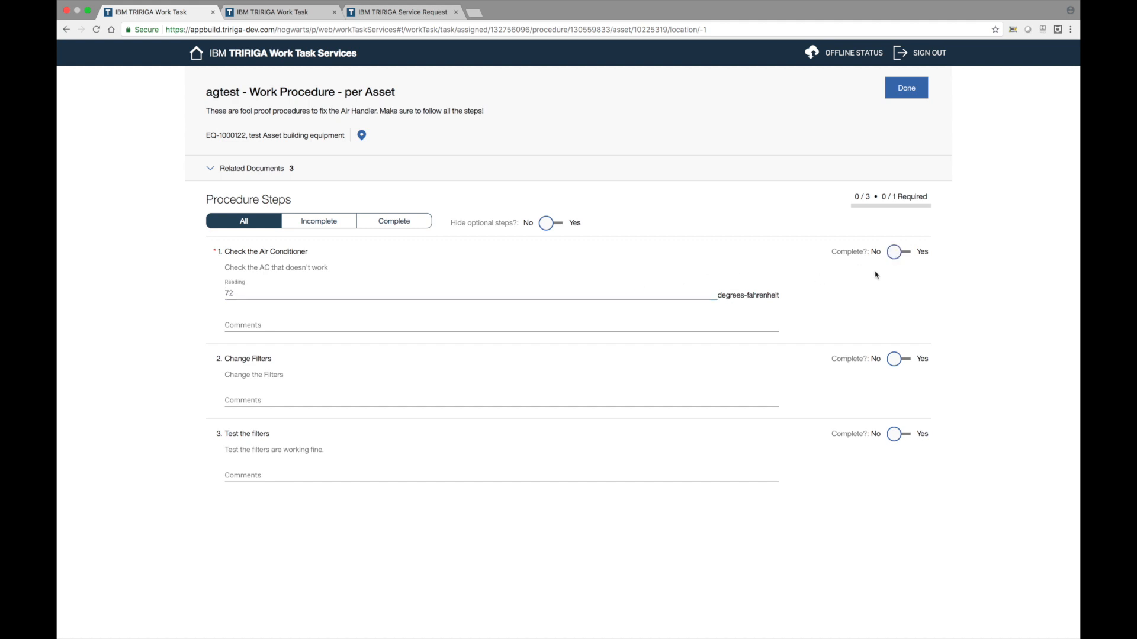
{"action": "left_click", "coordinate": [893, 257]}
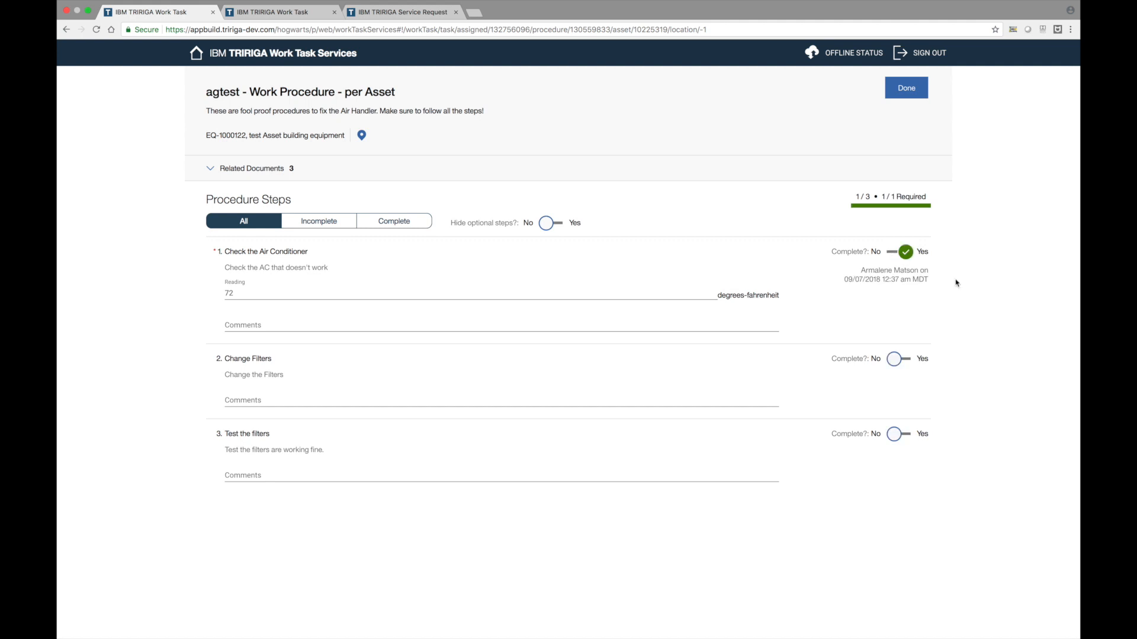
{"action": "left_click", "coordinate": [907, 95]}
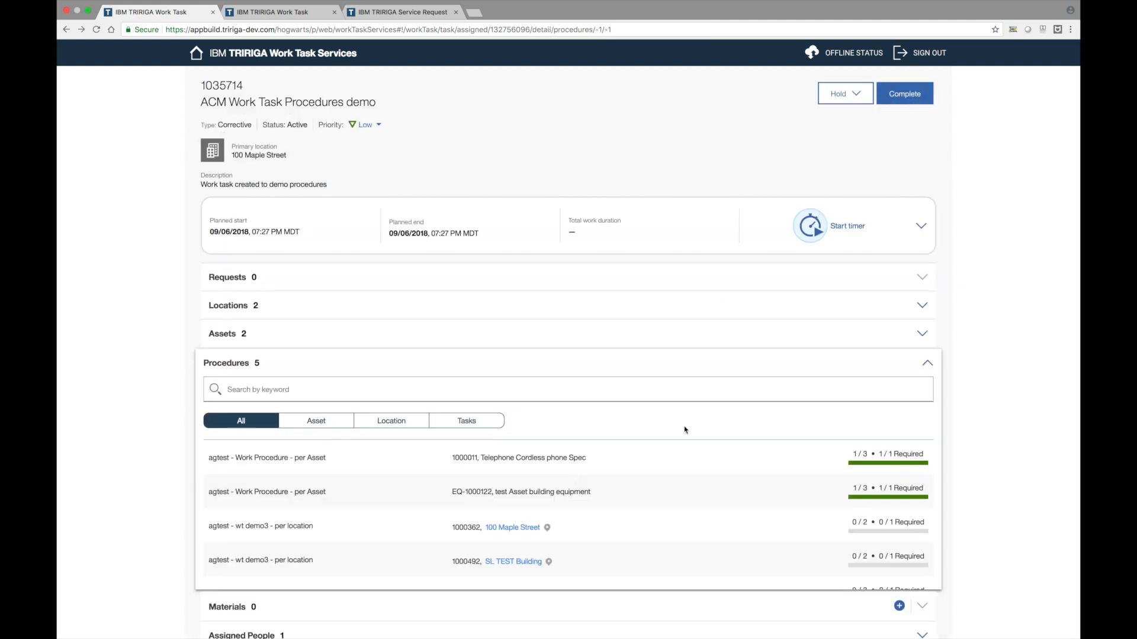
- Open the per-location procedure for 100 Maple Street and mark its Fire extinguisher service step complete
{"action": "left_click", "coordinate": [619, 530]}
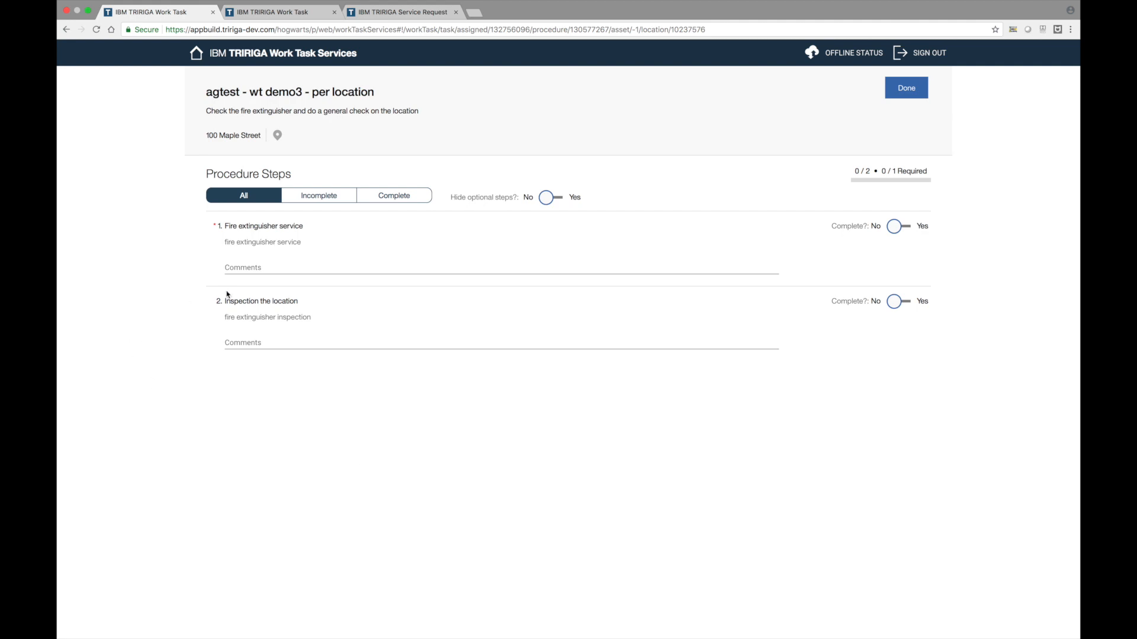
{"action": "left_click", "coordinate": [253, 267]}
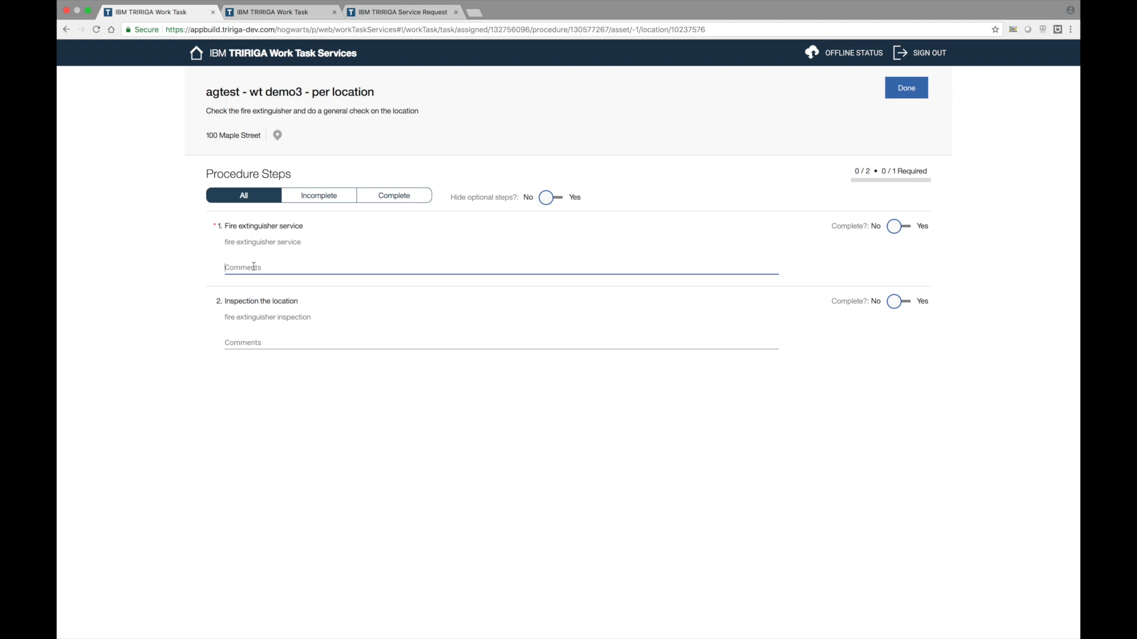
{"action": "left_click", "coordinate": [898, 227]}
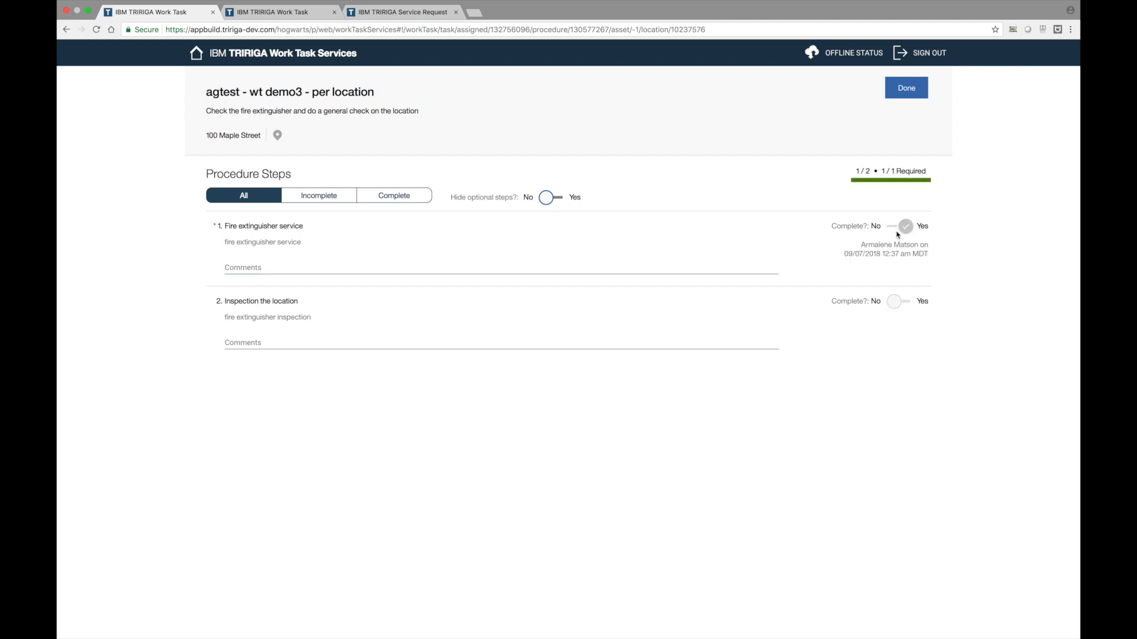
- Finish the 100 Maple Street procedure, and complete both steps of the per-location procedure for SL TEST Building and finish it
{"action": "left_click", "coordinate": [906, 88]}
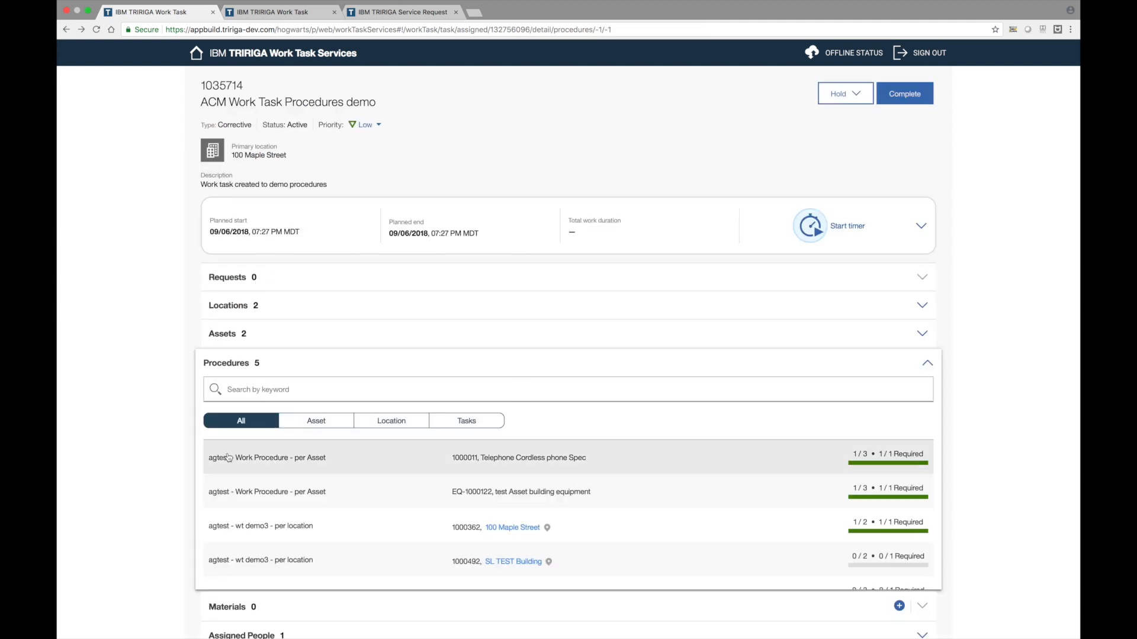
{"action": "left_click", "coordinate": [287, 557]}
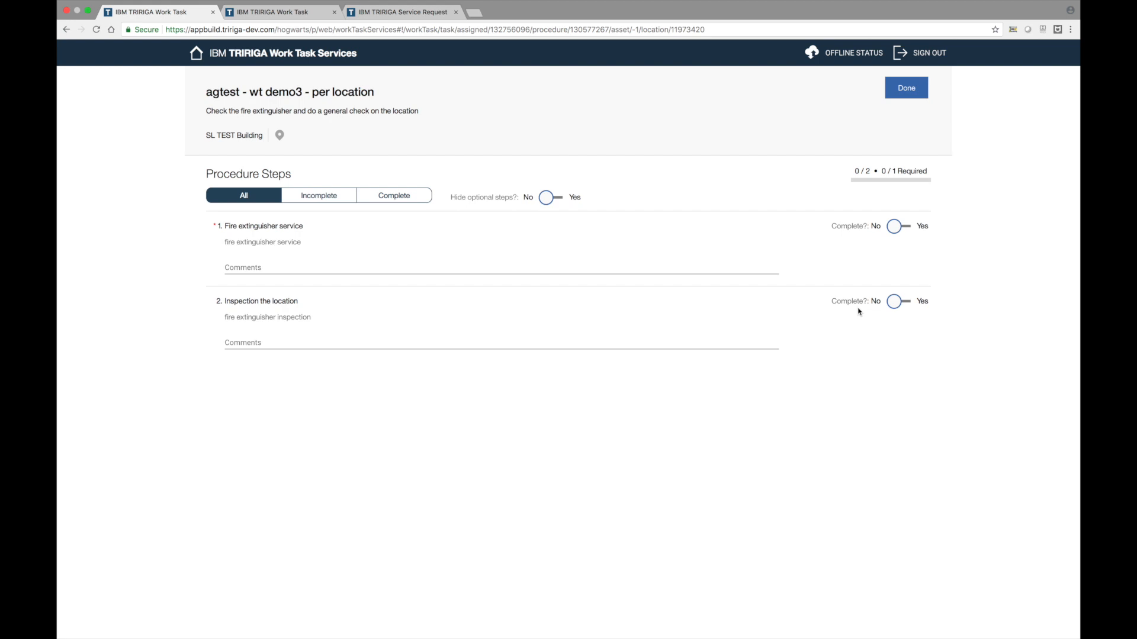
{"action": "left_click", "coordinate": [894, 306]}
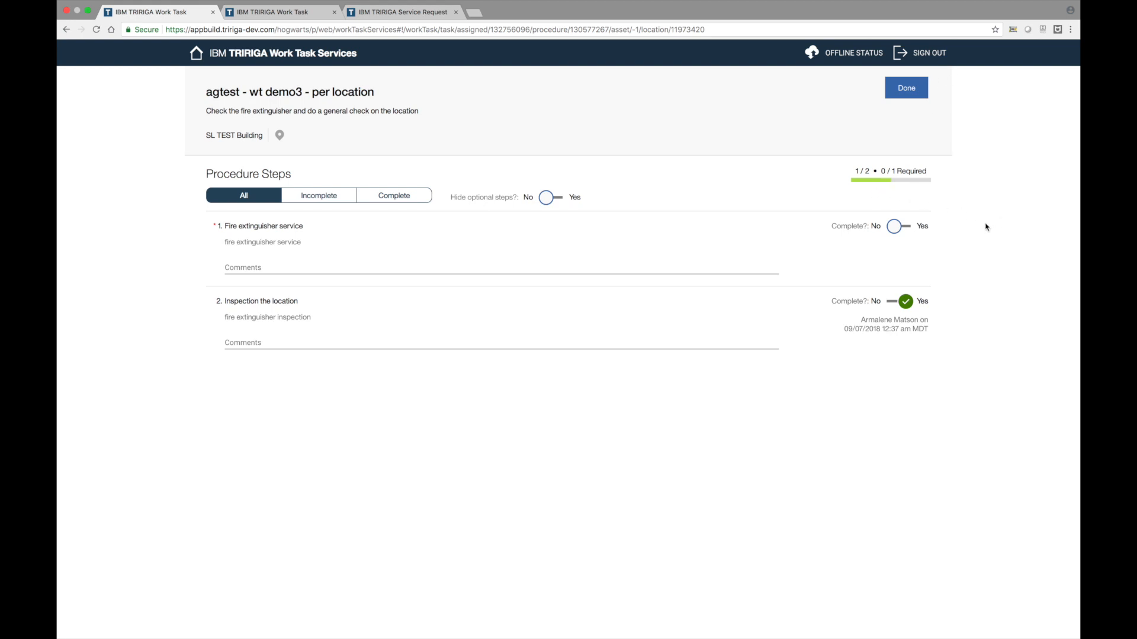
{"action": "left_click", "coordinate": [901, 229]}
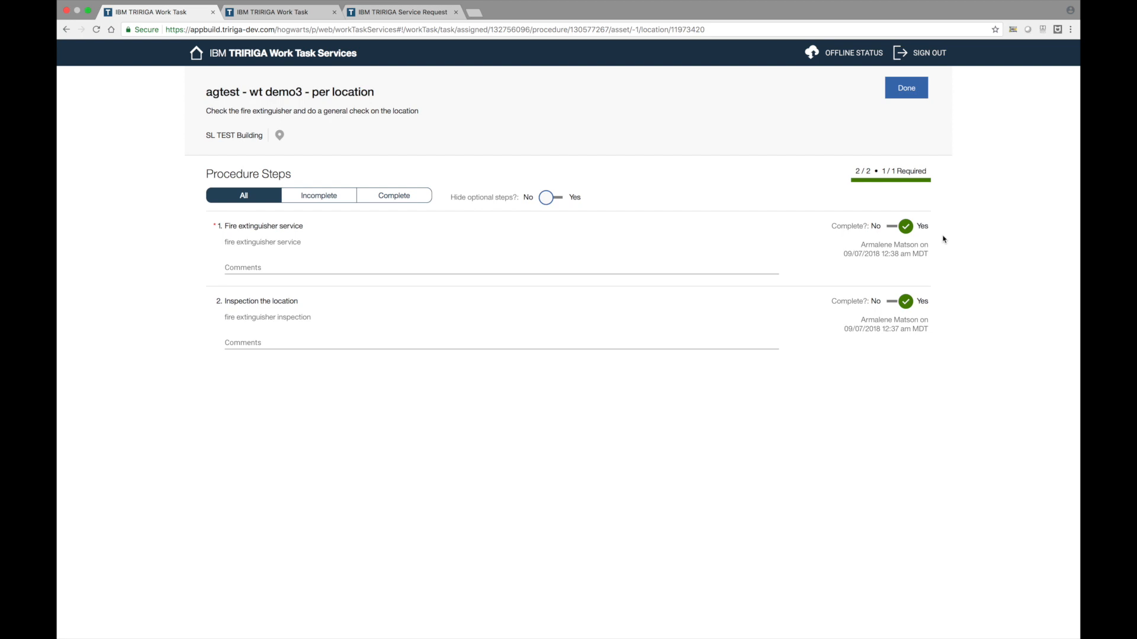
{"action": "left_click", "coordinate": [906, 88]}
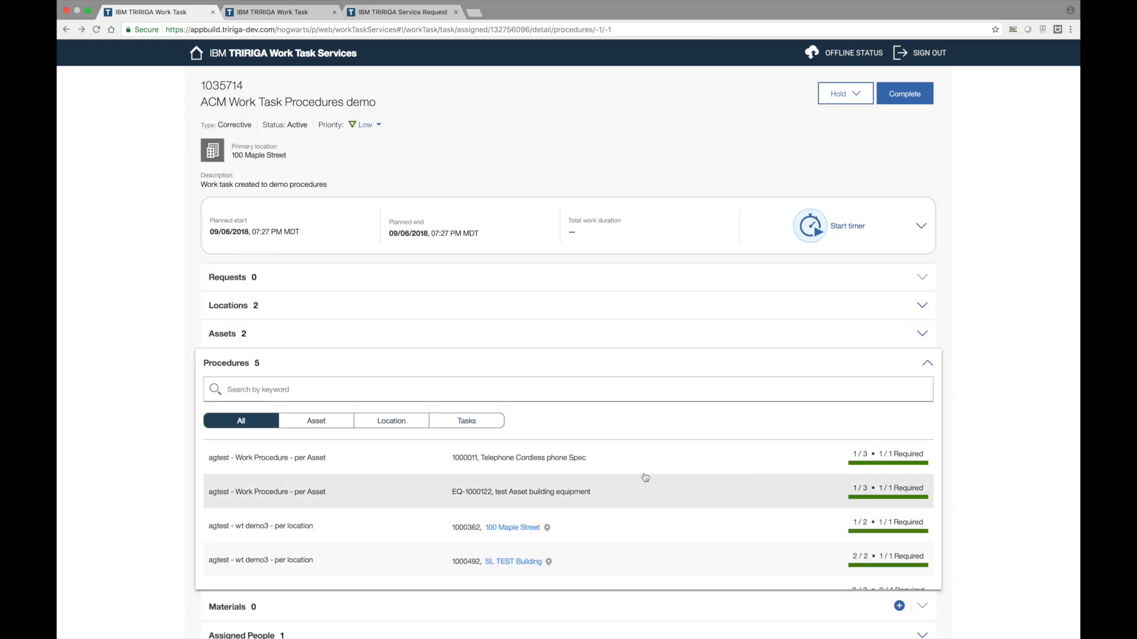
- Open the per-task work procedure, record a reading of 72 for both Check the bulb and Change bulb, and mark each complete
{"action": "scroll", "coordinate": [633, 501], "scroll_direction": "down", "scroll_amount": 2}
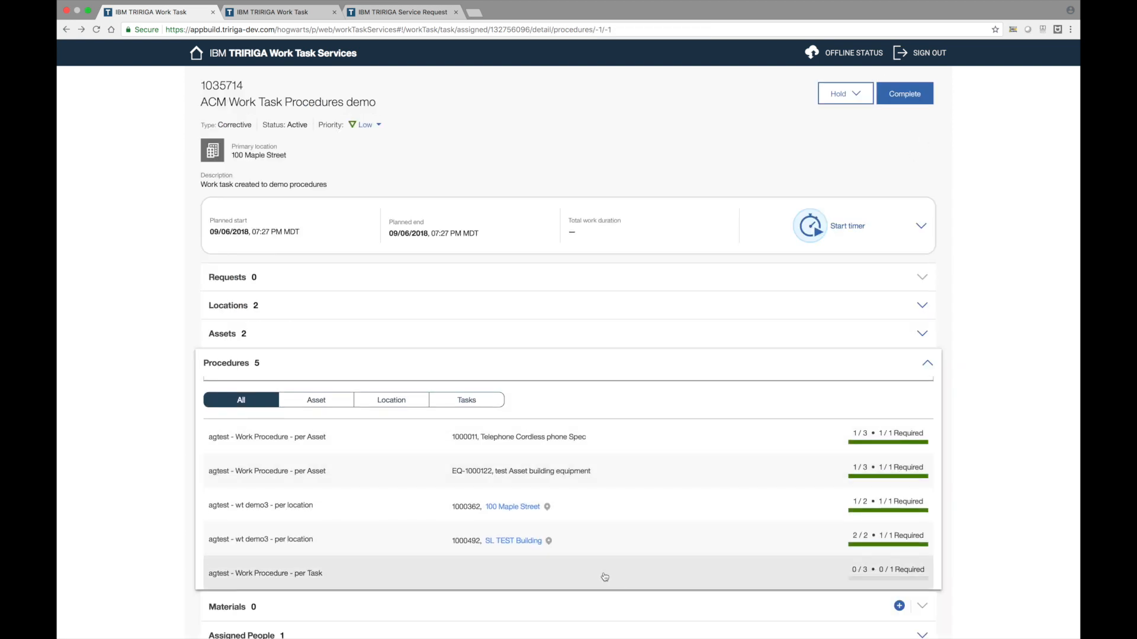
{"action": "left_click", "coordinate": [604, 578]}
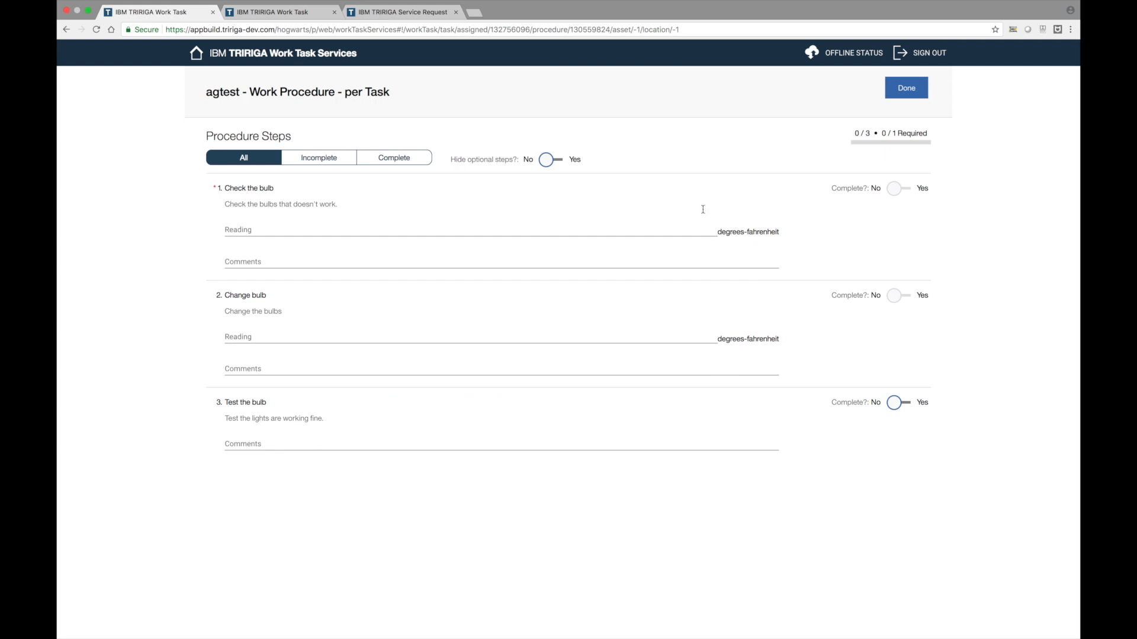
{"action": "left_click", "coordinate": [676, 228]}
{"action": "type", "text": "72"}
{"action": "left_click", "coordinate": [1001, 256]}
{"action": "left_click", "coordinate": [900, 189]}
{"action": "left_click", "coordinate": [581, 331]}
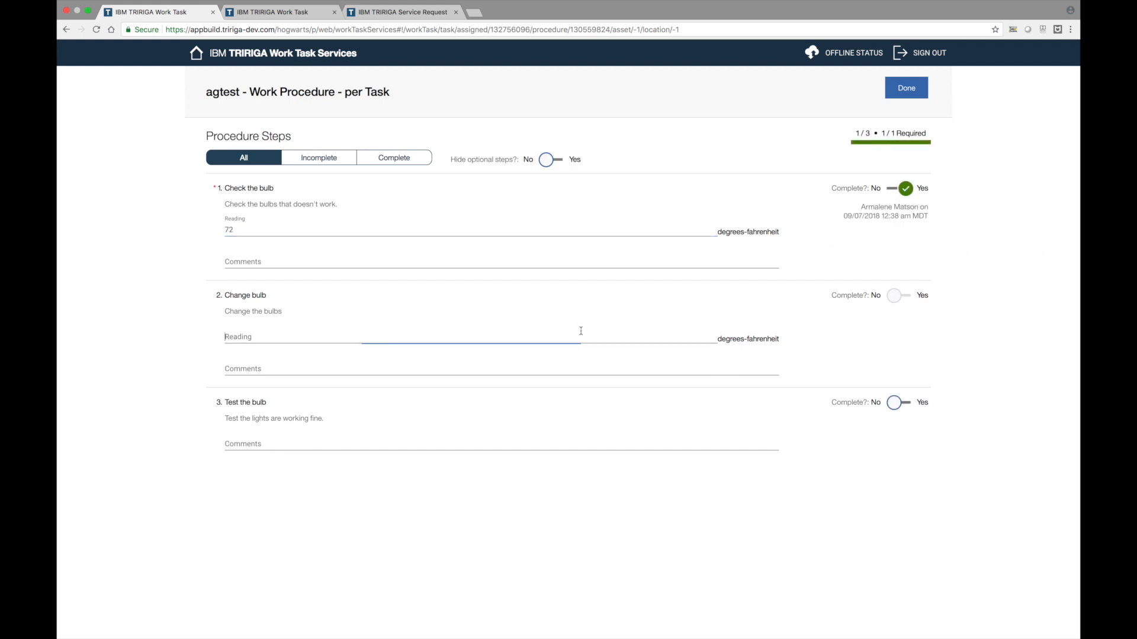
{"action": "type", "text": "72"}
{"action": "left_click", "coordinate": [894, 299]}
{"action": "left_click", "coordinate": [895, 297]}
- Add the comment "needs a new bulb soon" to Test the bulb, mark it complete and finish the procedure
{"action": "left_click", "coordinate": [607, 441]}
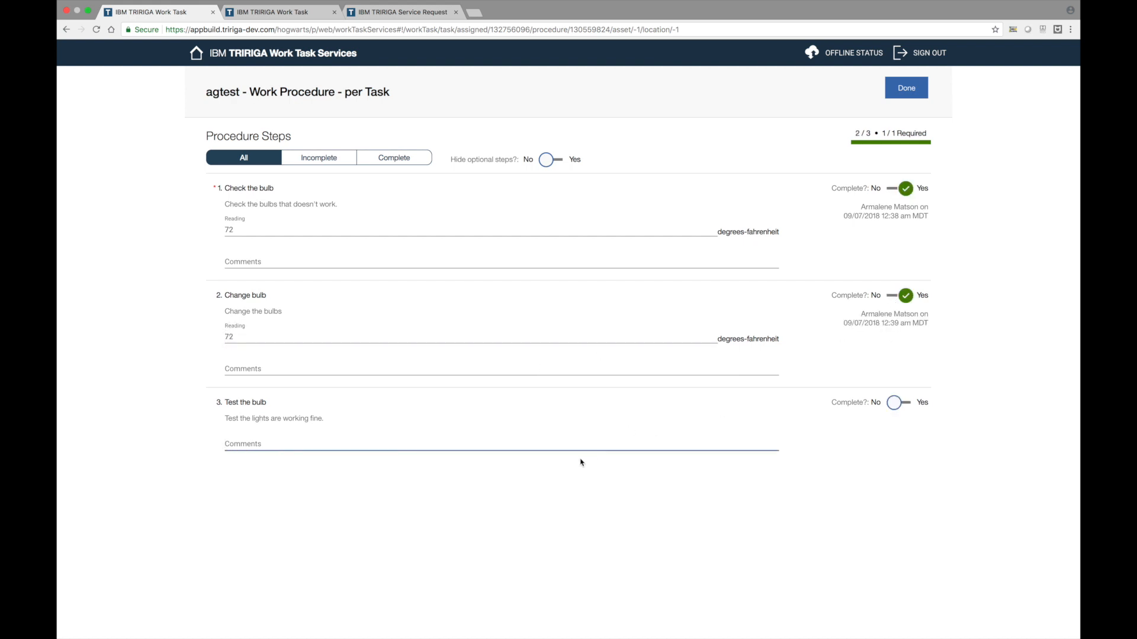
{"action": "type", "text": "needs a new bulb soon"}
{"action": "left_click", "coordinate": [899, 406]}
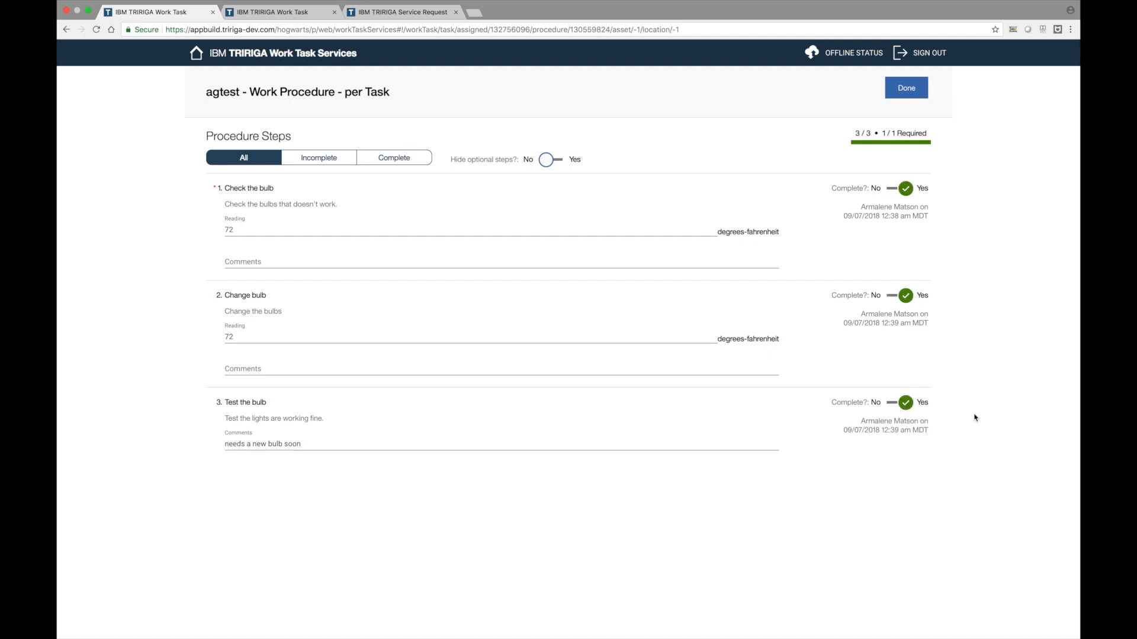
{"action": "left_click", "coordinate": [914, 96]}
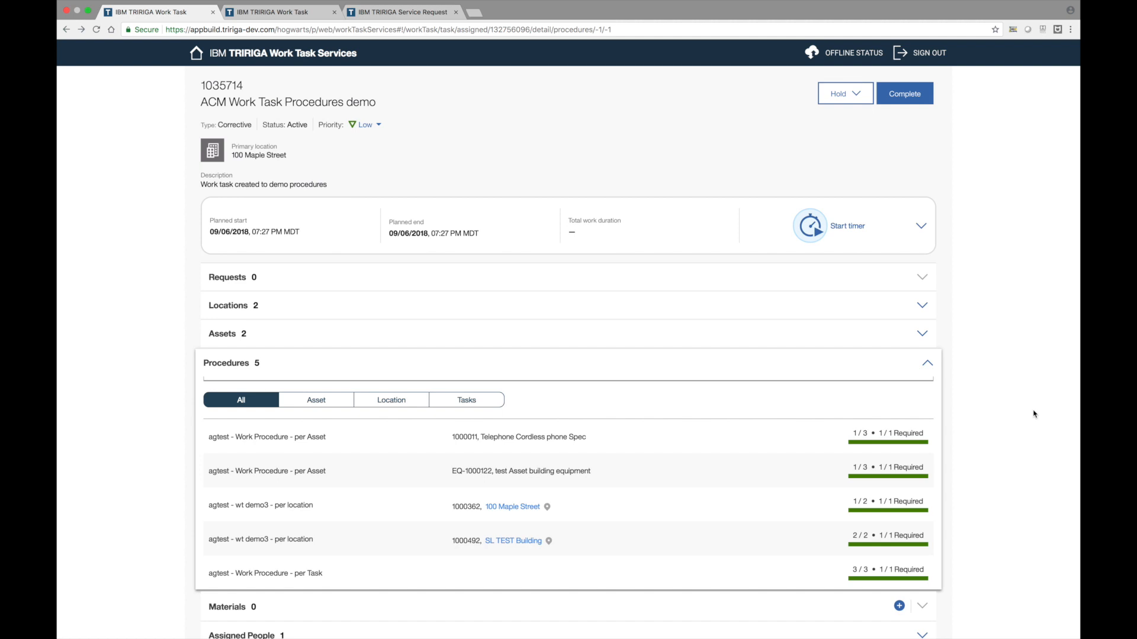
- Return to the list of work tasks and open the agtest - WT Template-General Repairs task
{"action": "left_click", "coordinate": [927, 364]}
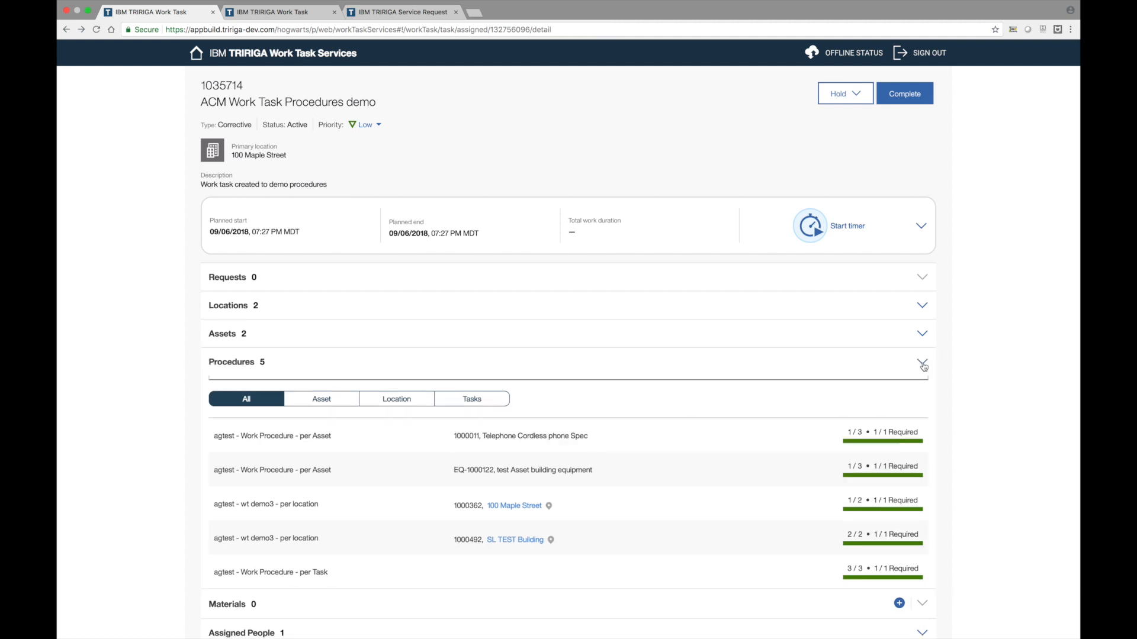
{"action": "left_click", "coordinate": [196, 55]}
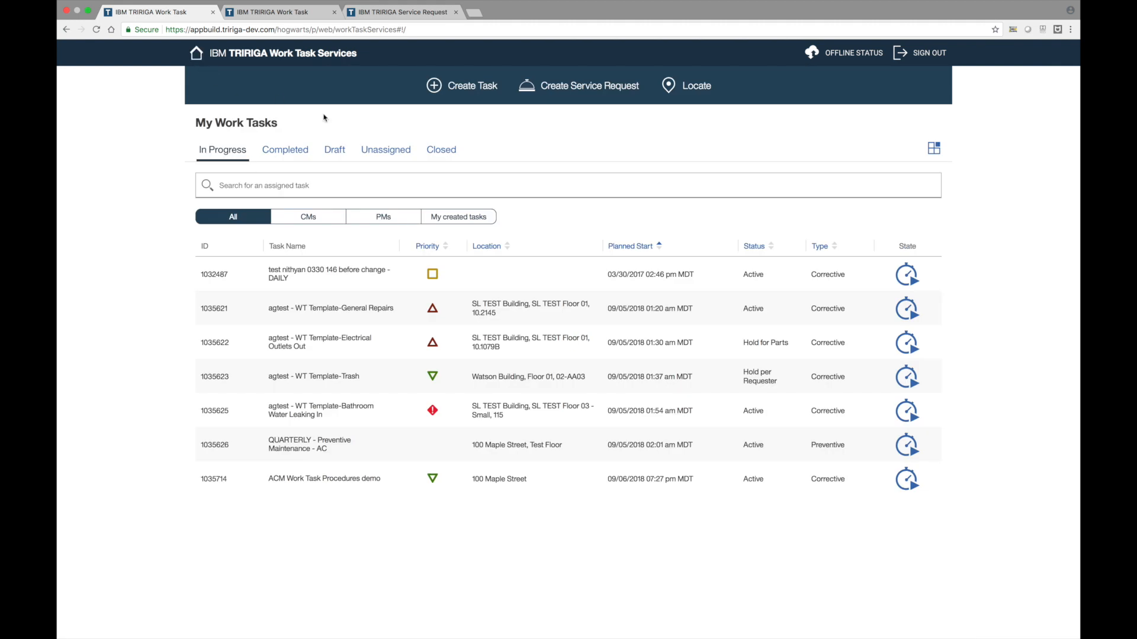
{"action": "left_click", "coordinate": [348, 312]}
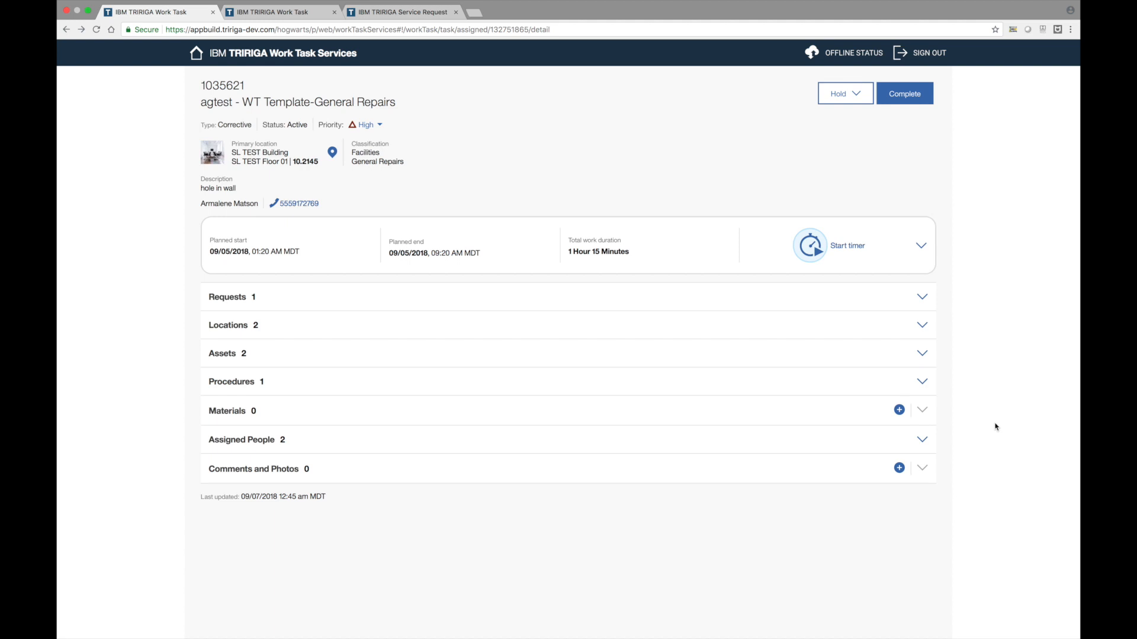
- Add the material "nails" to the task with quantity 5, unit each, cost per unit $.10 and actual cost $.50
{"action": "left_click", "coordinate": [899, 410]}
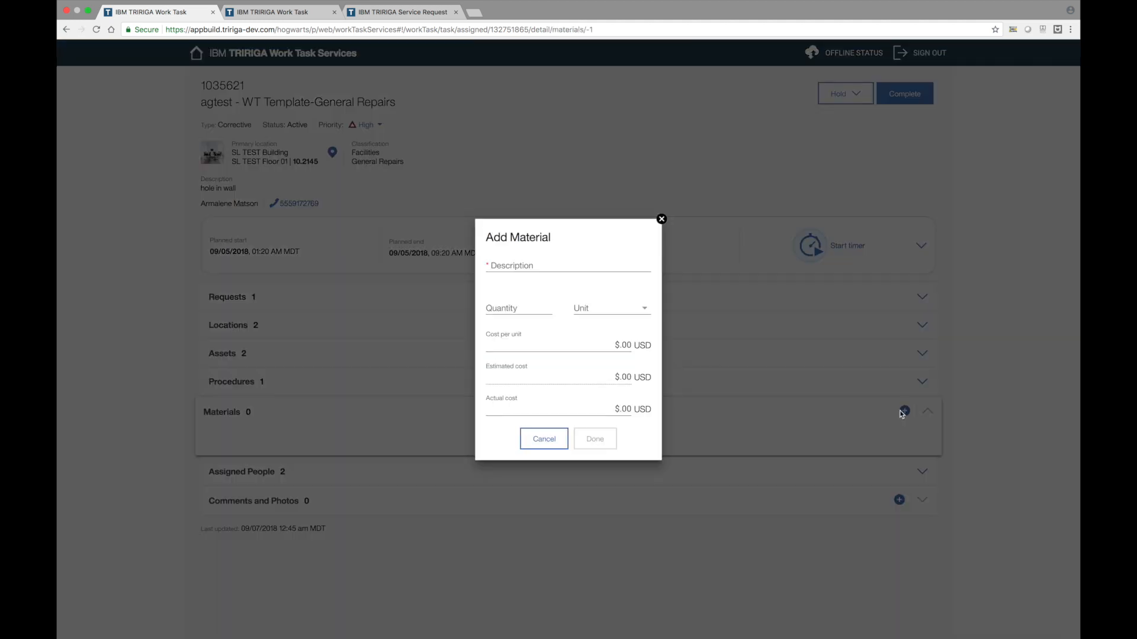
{"action": "left_click", "coordinate": [578, 267]}
{"action": "type", "text": "nails"}
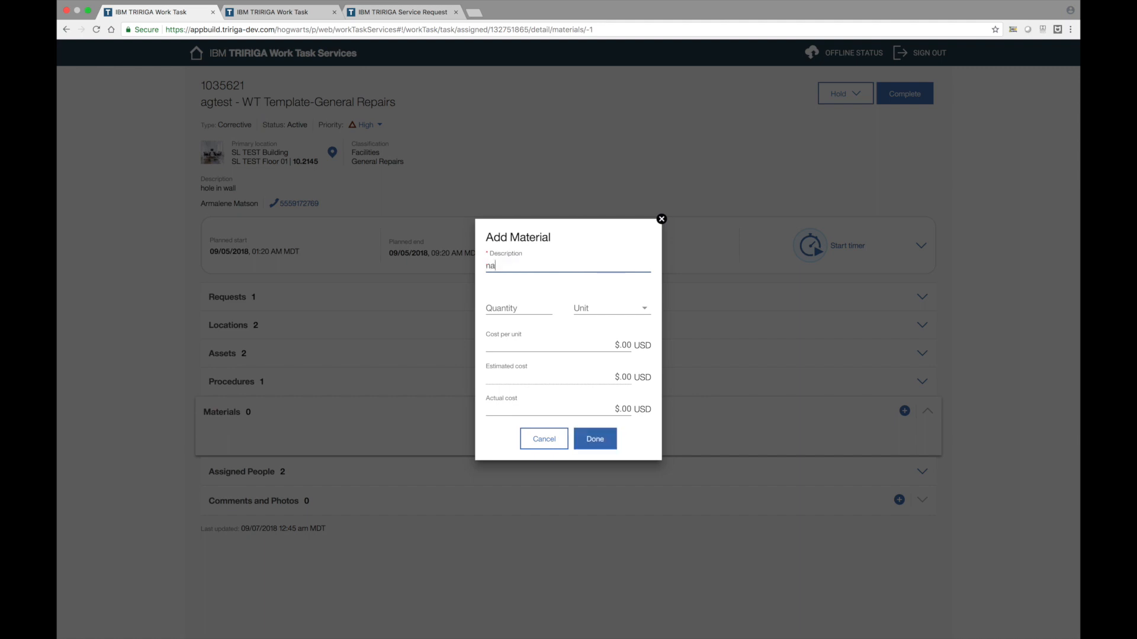
{"action": "key", "text": "Tab"}
{"action": "type", "text": "5"}
{"action": "left_click", "coordinate": [635, 303]}
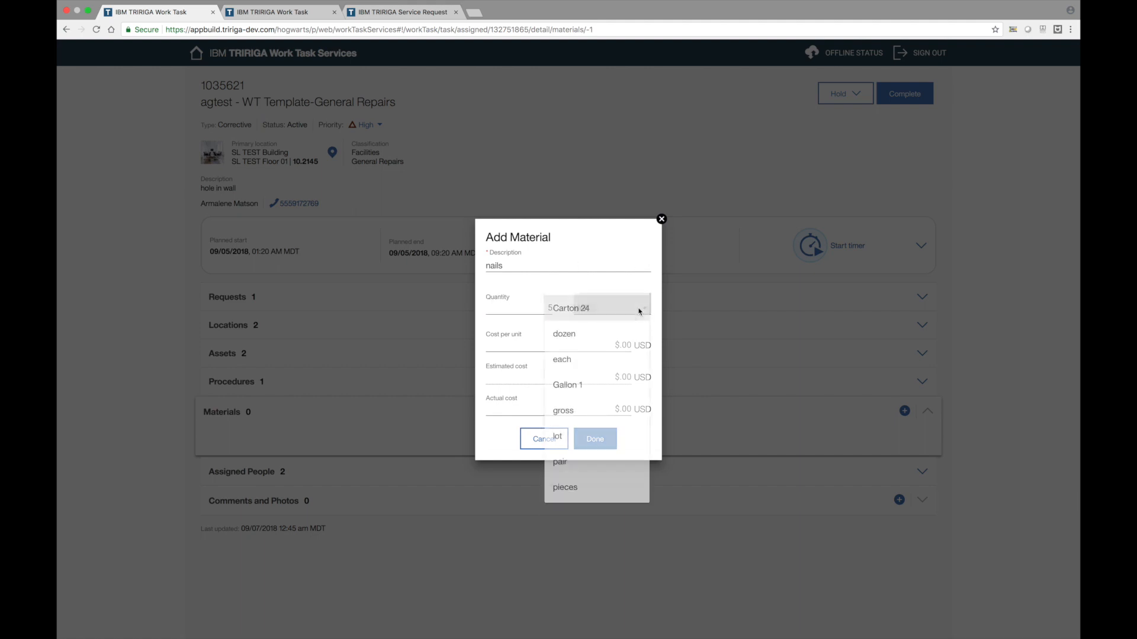
{"action": "left_click", "coordinate": [585, 368]}
{"action": "left_click", "coordinate": [561, 351]}
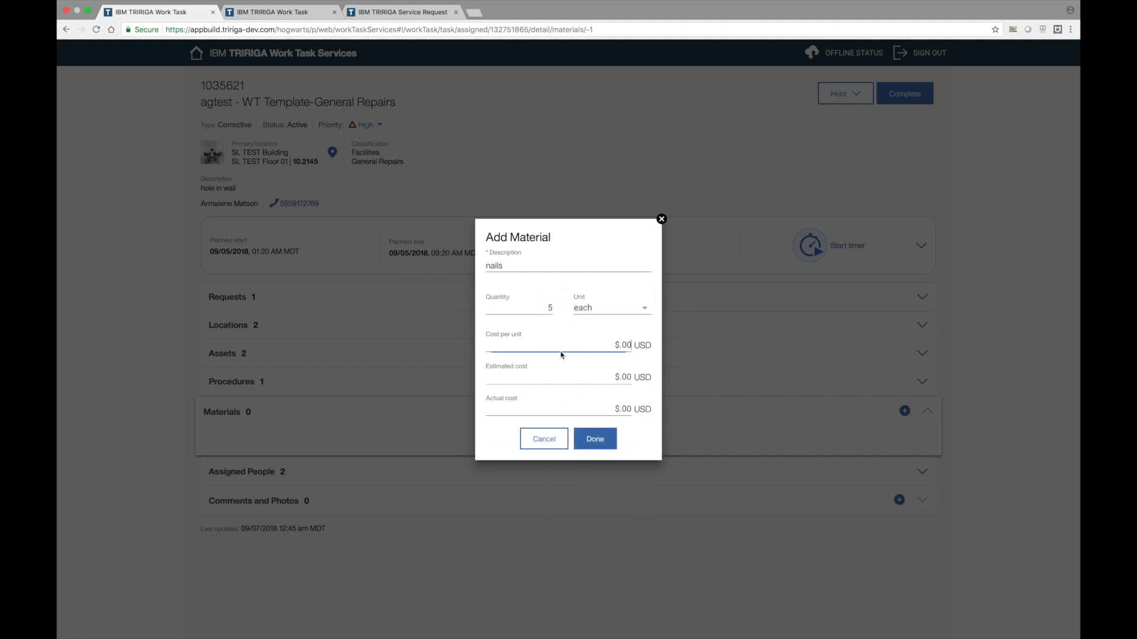
{"action": "key", "text": "BackSpace"}
{"action": "left_click", "coordinate": [584, 377]}
{"action": "left_click", "coordinate": [576, 408]}
{"action": "type", "text": ".50"}
{"action": "left_click", "coordinate": [601, 449]}
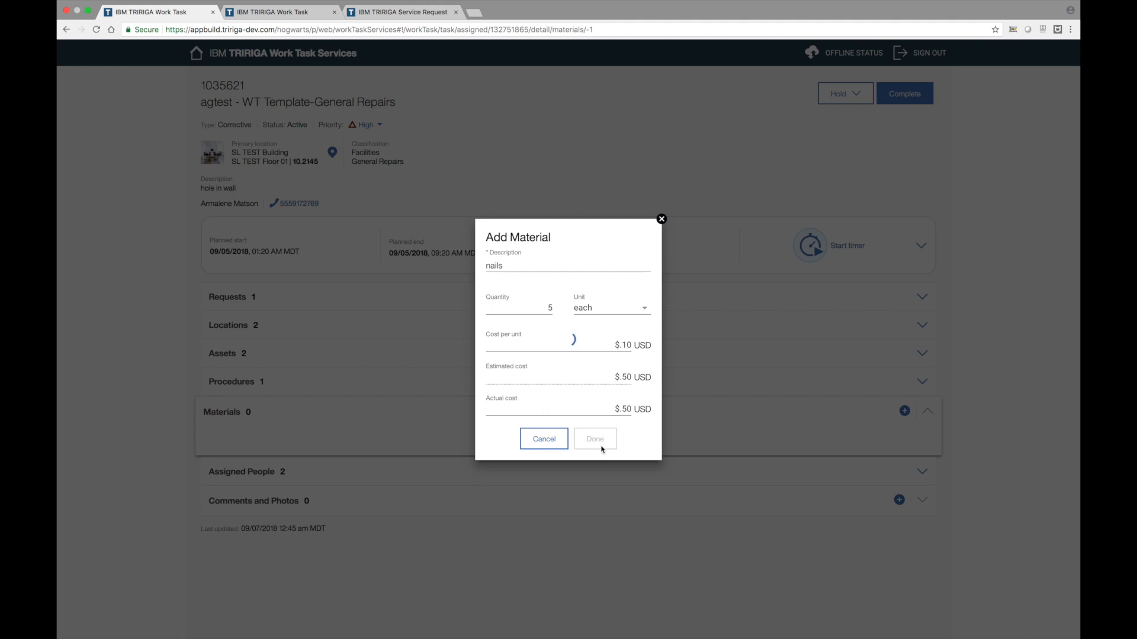
{"action": "left_click", "coordinate": [801, 417]}
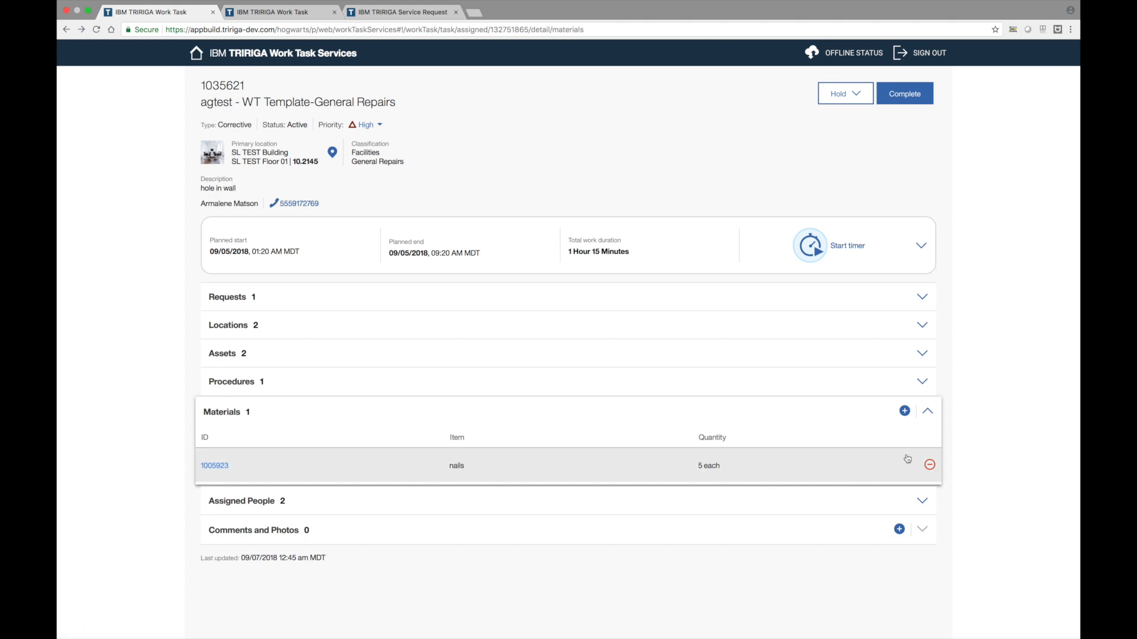
- Add the material "plaster" to the task with quantity 1, unit each, cost per unit $22 and actual cost $22
{"action": "left_click", "coordinate": [904, 411]}
{"action": "left_click", "coordinate": [551, 266]}
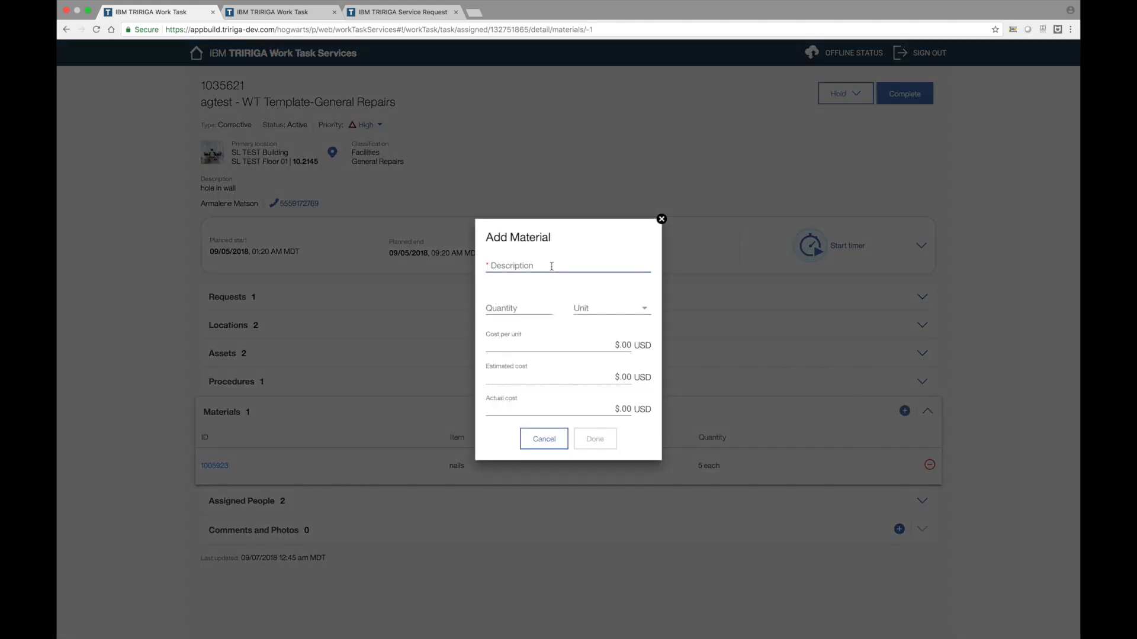
{"action": "type", "text": "plaster"}
{"action": "left_click", "coordinate": [523, 307]}
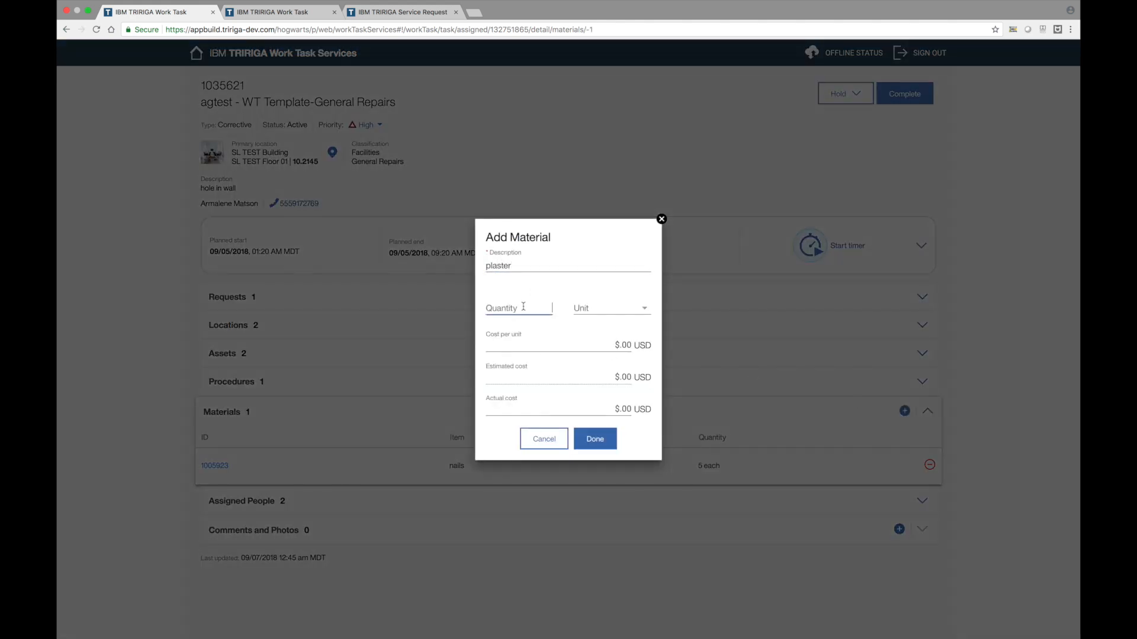
{"action": "left_click", "coordinate": [598, 313]}
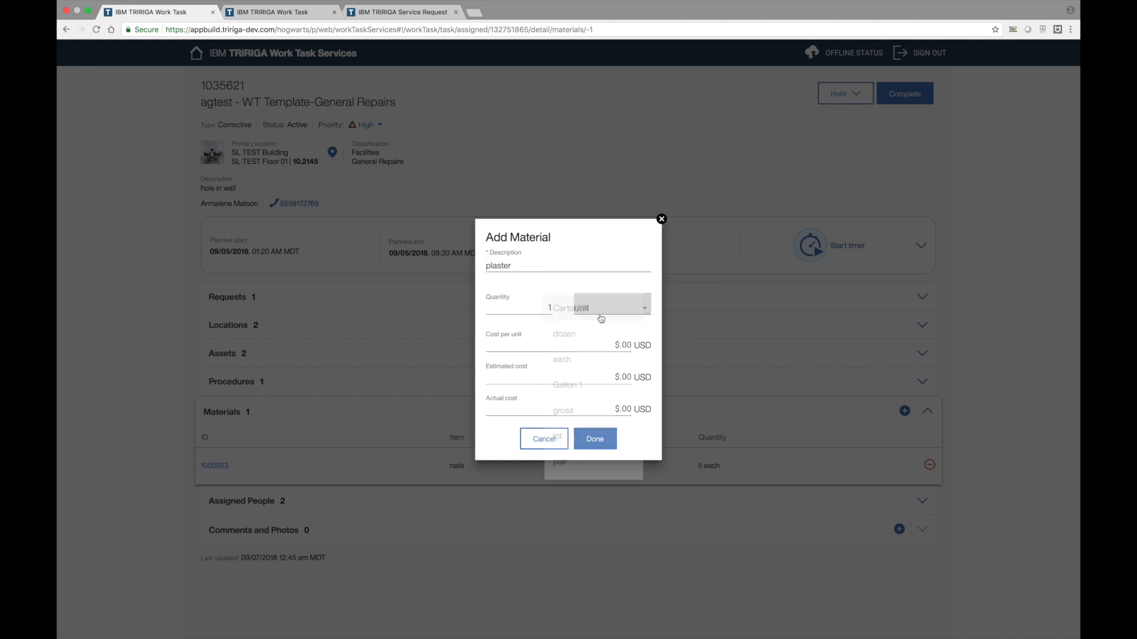
{"action": "left_click", "coordinate": [584, 360]}
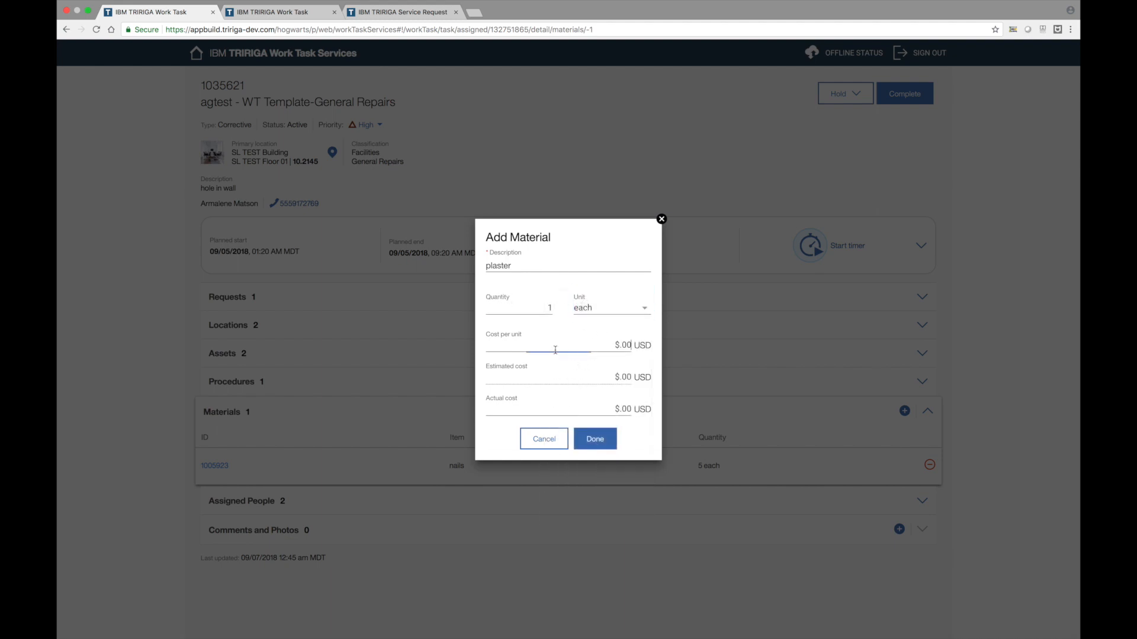
{"action": "left_click", "coordinate": [556, 350]}
{"action": "type", "text": "22"}
{"action": "left_click", "coordinate": [572, 412]}
{"action": "type", "text": "22"}
{"action": "left_click", "coordinate": [591, 449]}
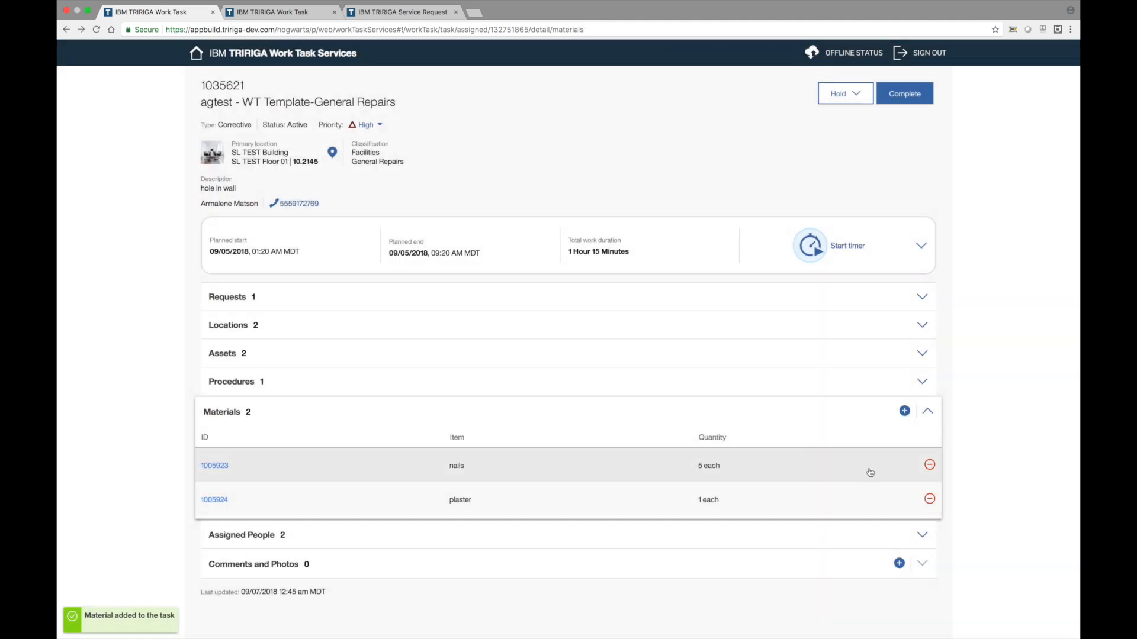
- Update the nails material to a quantity of 6 and an actual cost of $.6
{"action": "left_click", "coordinate": [858, 469]}
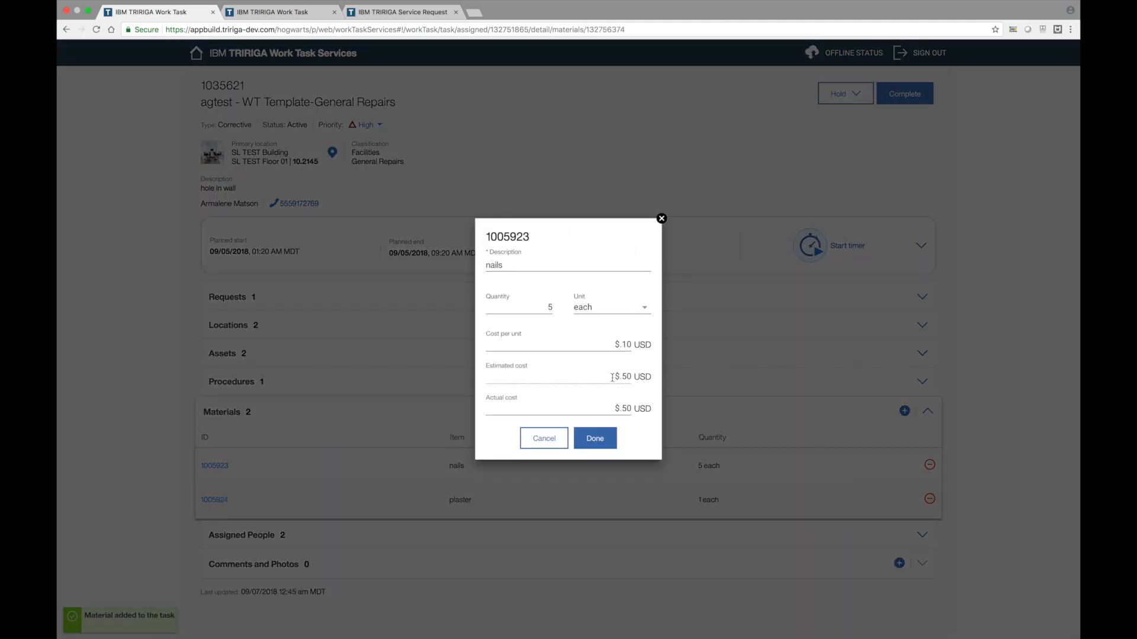
{"action": "left_click", "coordinate": [551, 310]}
{"action": "type", "text": "6"}
{"action": "left_click", "coordinate": [586, 371]}
{"action": "left_click_drag", "start_coordinate": [612, 410], "coordinate": [754, 412]}
{"action": "type", "text": ".6"}
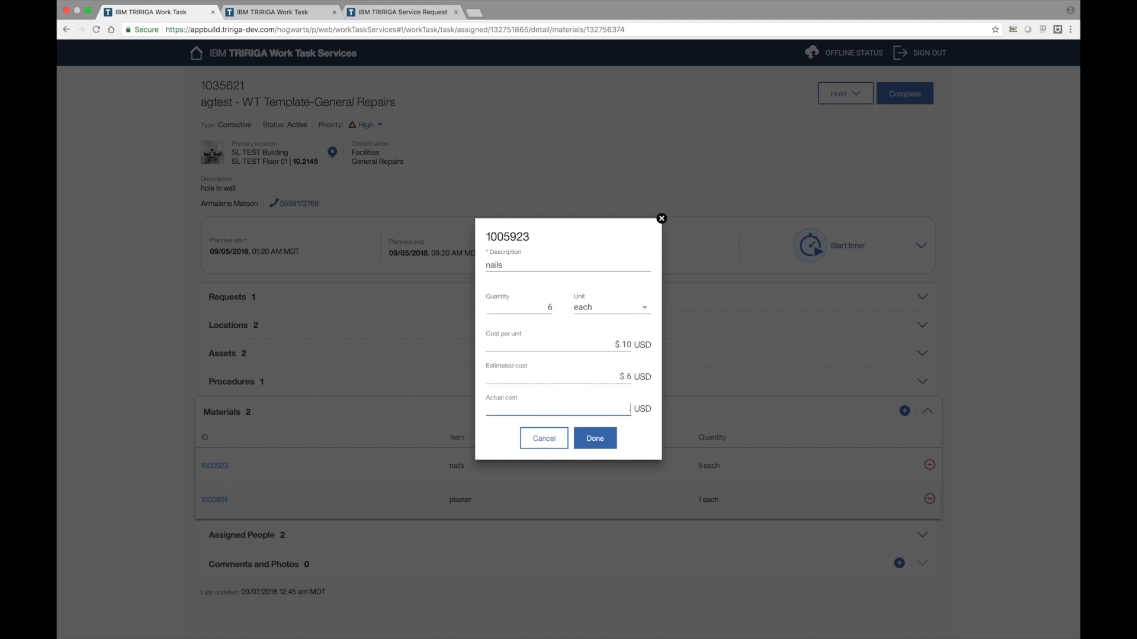
{"action": "left_click", "coordinate": [615, 438]}
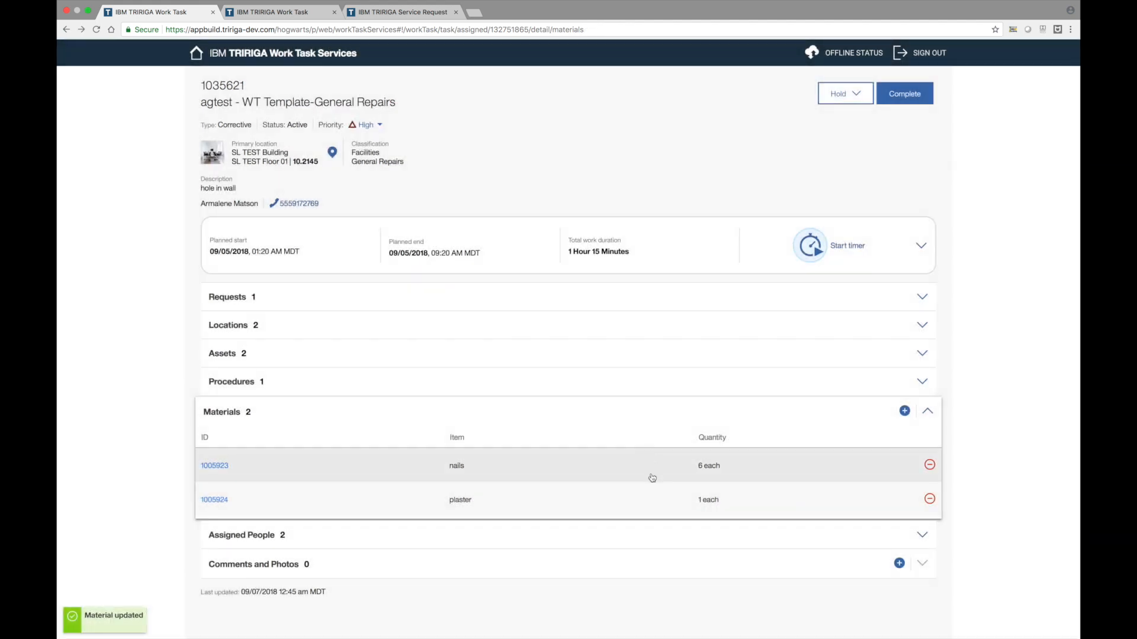
- Remove the plaster material from the task
{"action": "left_click", "coordinate": [931, 500]}
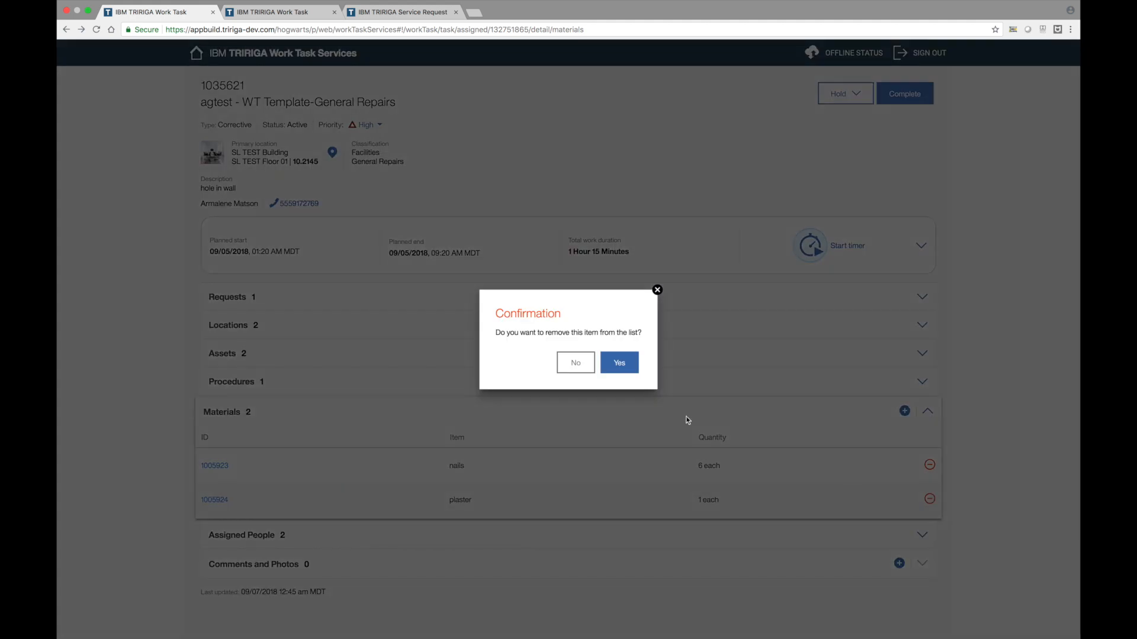
{"action": "left_click", "coordinate": [624, 368]}
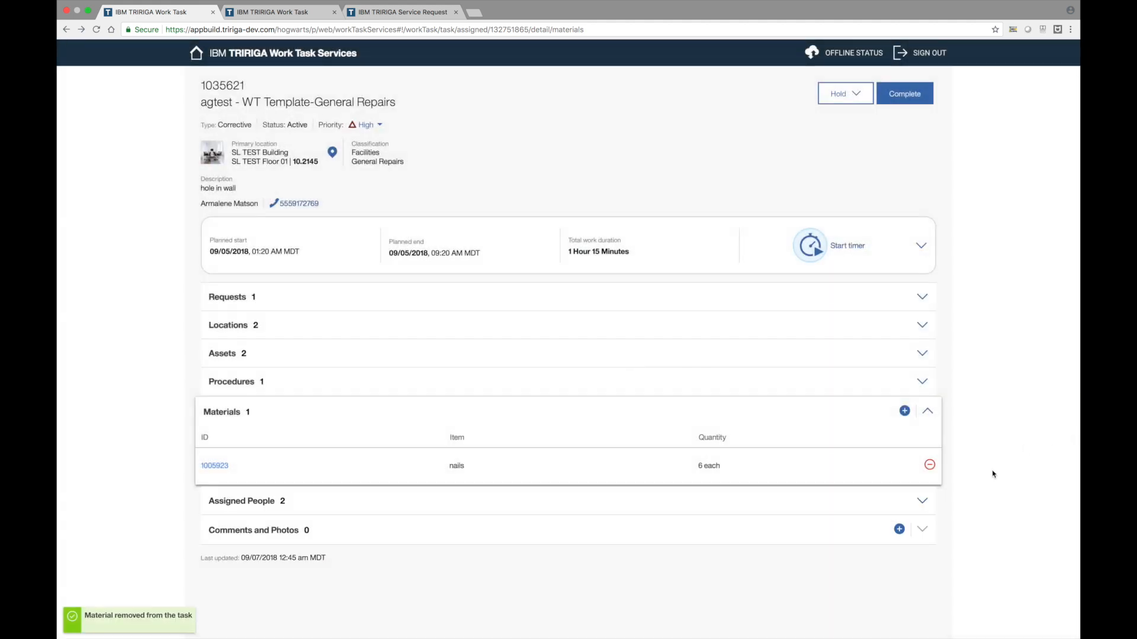
- Review the people assigned to the task and post the comment "test comment" on it
{"action": "left_click", "coordinate": [922, 503]}
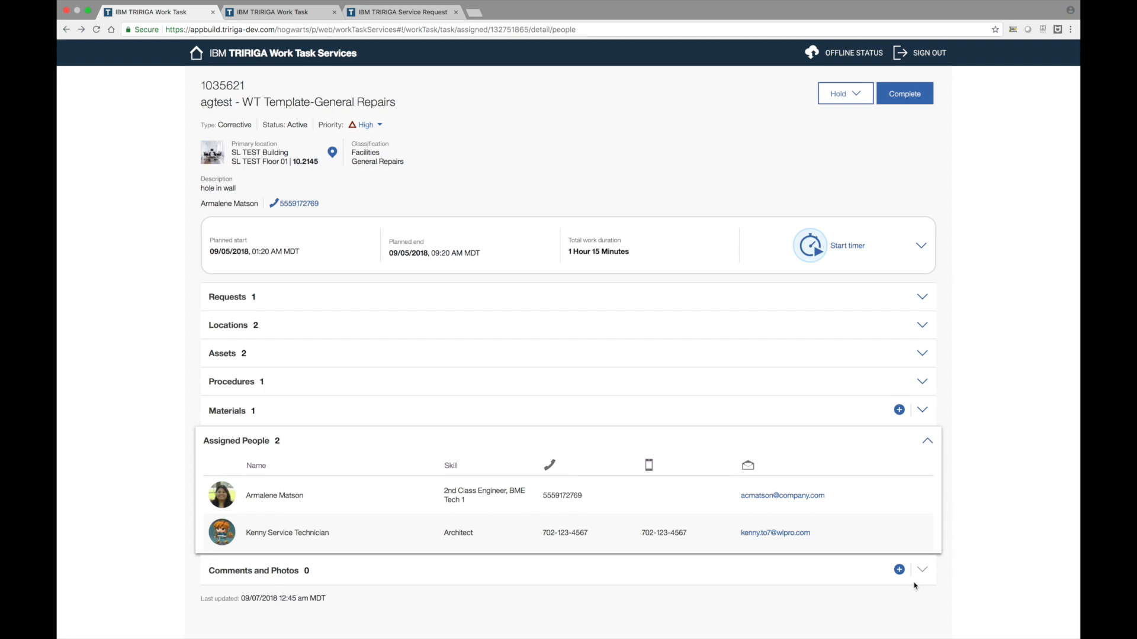
{"action": "left_click", "coordinate": [938, 442]}
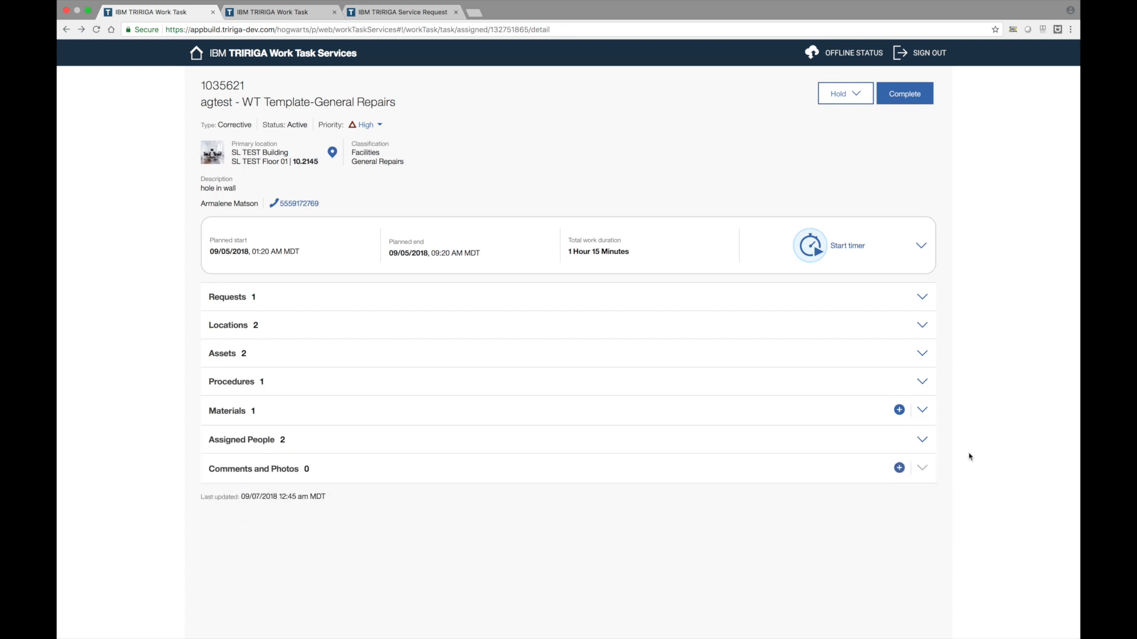
{"action": "left_click", "coordinate": [896, 472]}
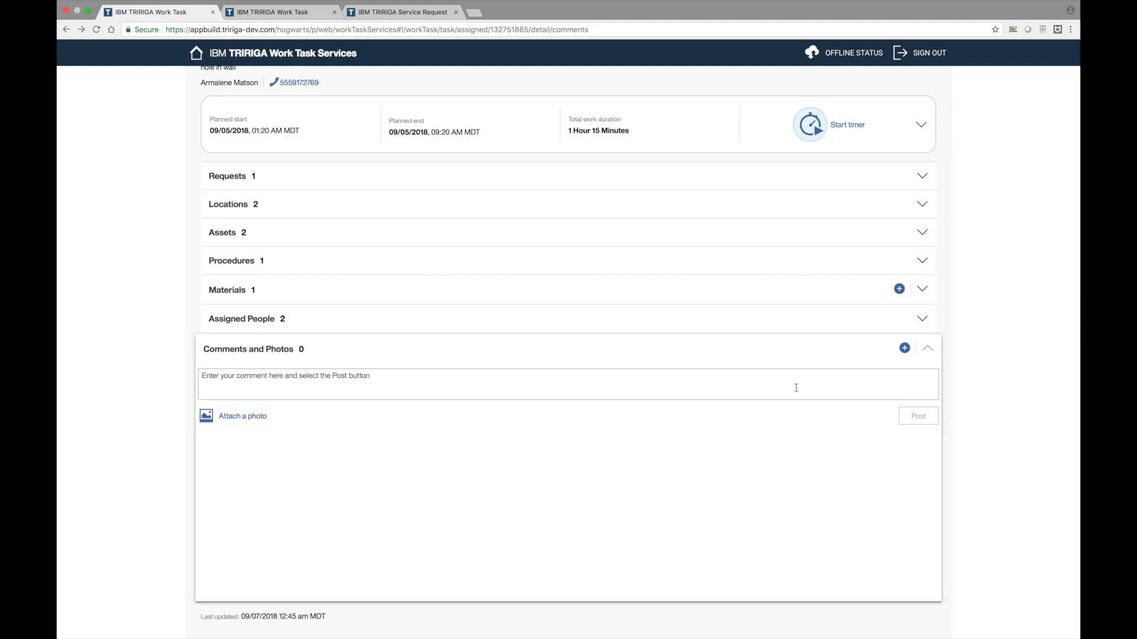
{"action": "type", "text": "test comment"}
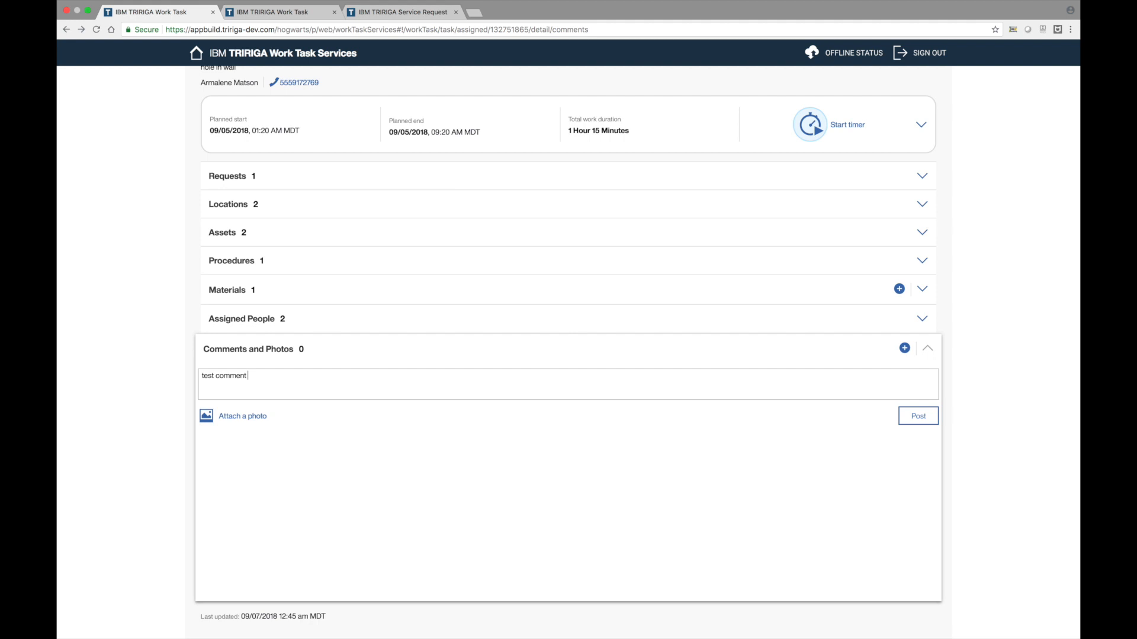
{"action": "left_click", "coordinate": [917, 417]}
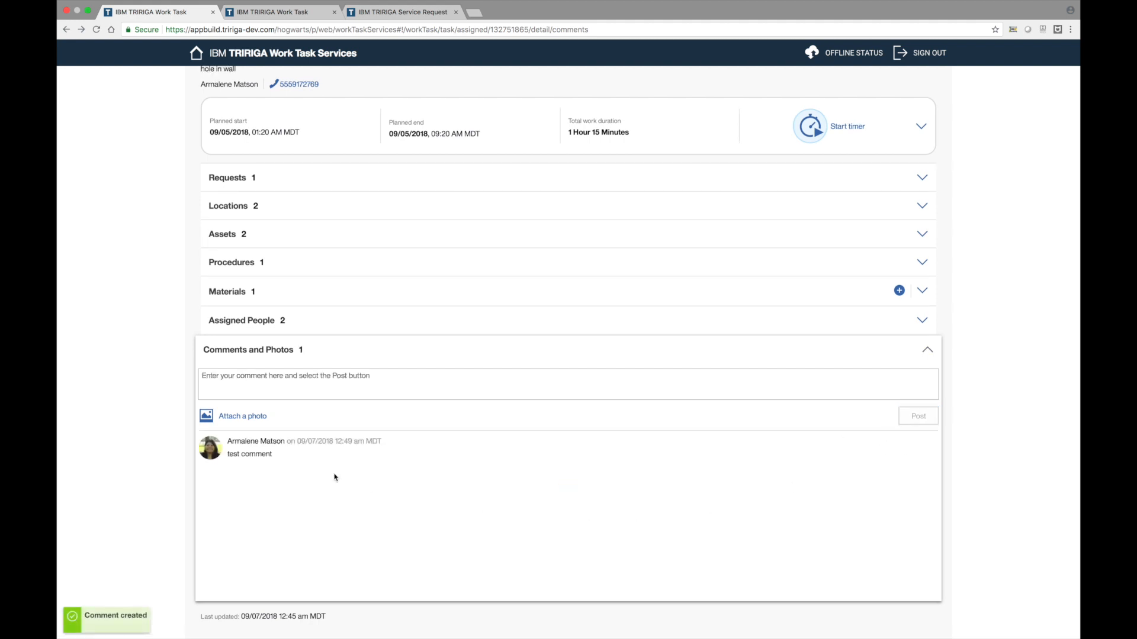
- Attach the photo hole-patched.jpg to the task's comments, post it, and collapse the Comments and Photos section
{"action": "left_click", "coordinate": [257, 418]}
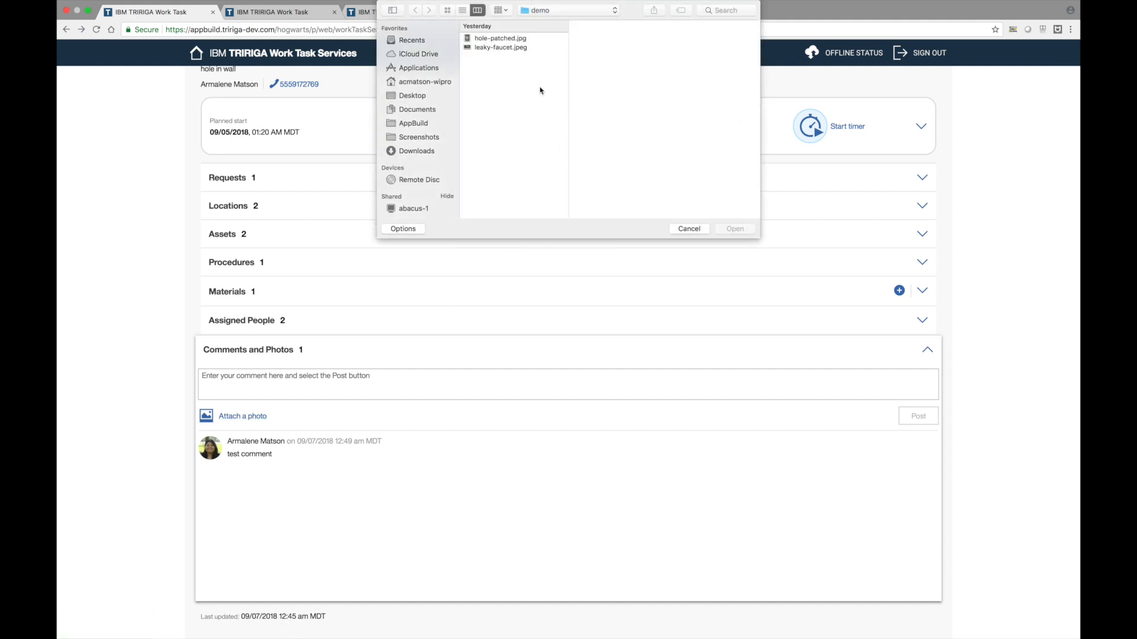
{"action": "left_click", "coordinate": [526, 39]}
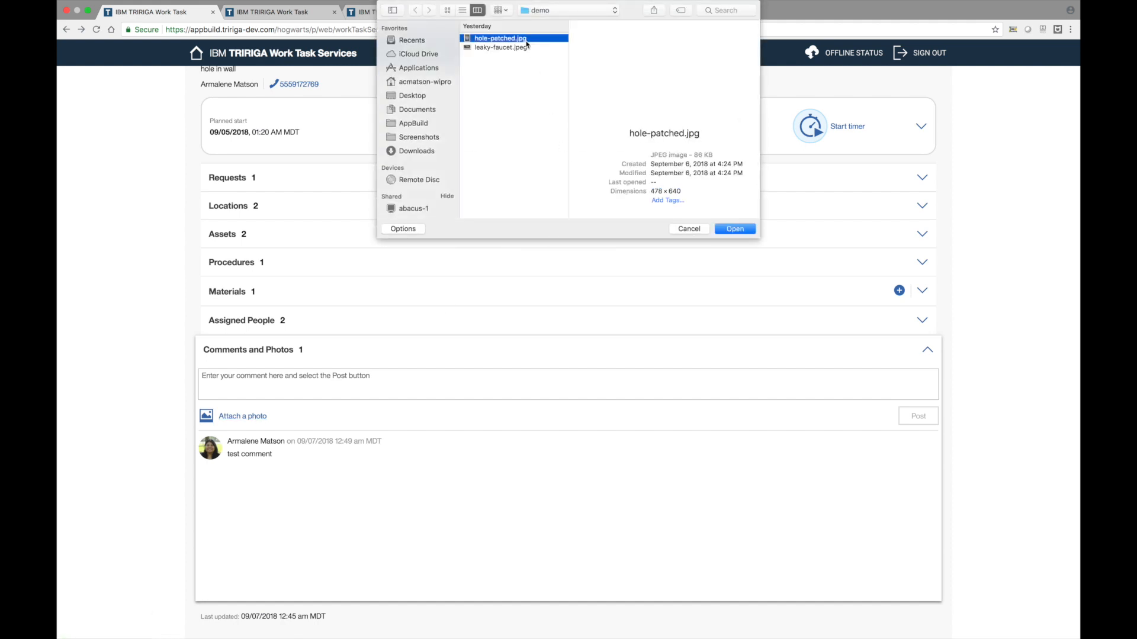
{"action": "left_click", "coordinate": [732, 230]}
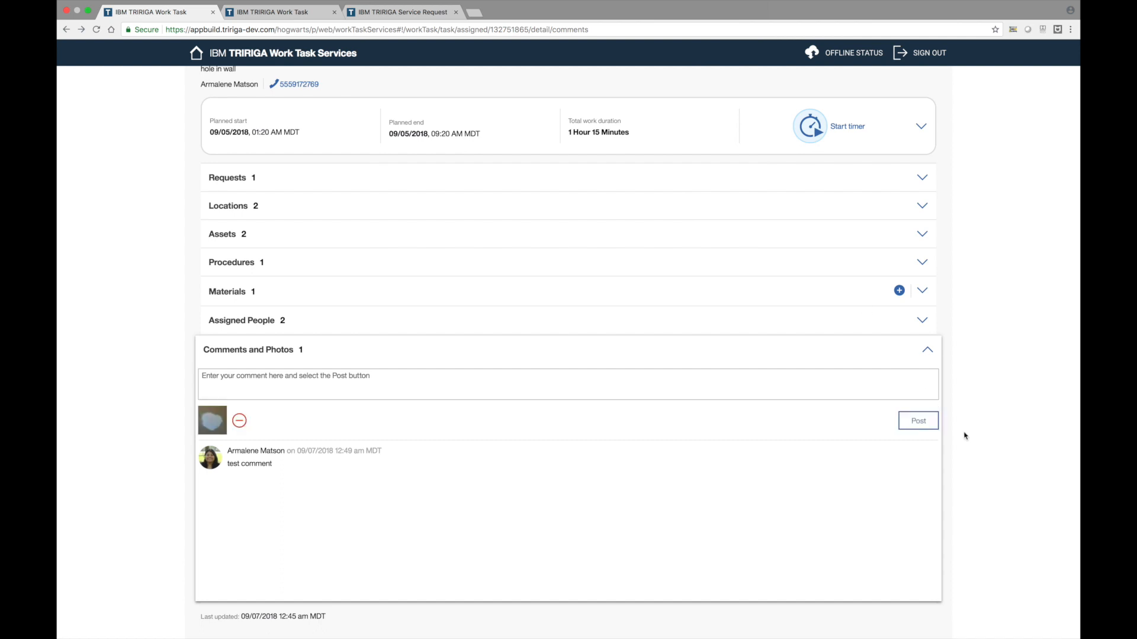
{"action": "left_click", "coordinate": [920, 421]}
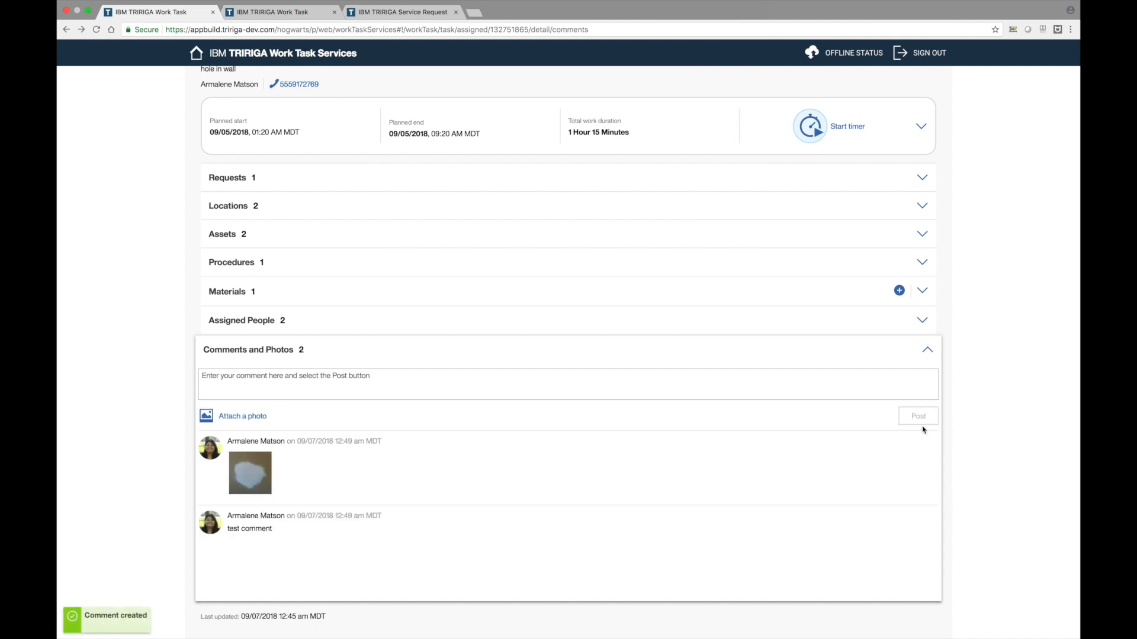
{"action": "left_click", "coordinate": [927, 350]}
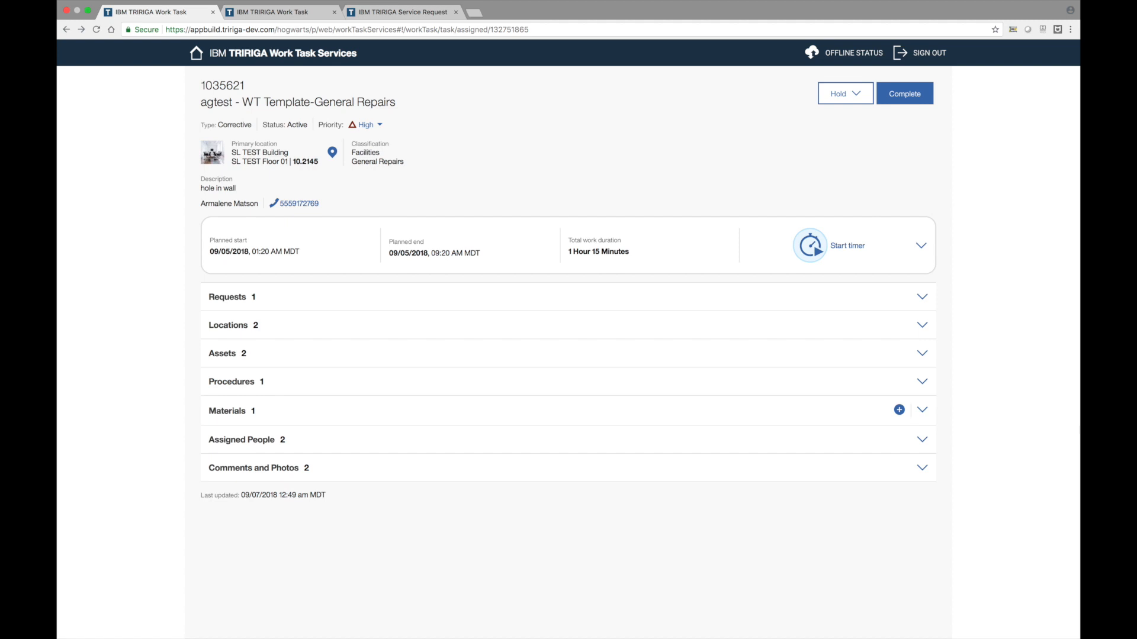
- Open the browser's developer tools with phone emulation and look through the work task's details in the mobile layout
{"action": "key", "text": "super+alt+i"}
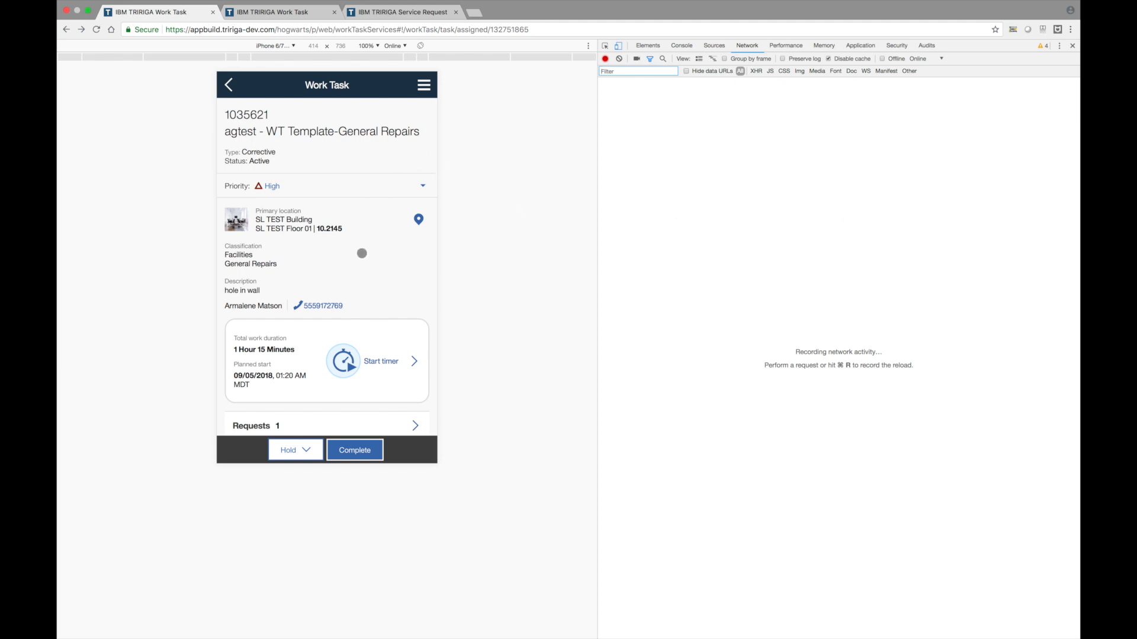
{"action": "left_click_drag", "start_coordinate": [361, 149], "coordinate": [353, 185]}
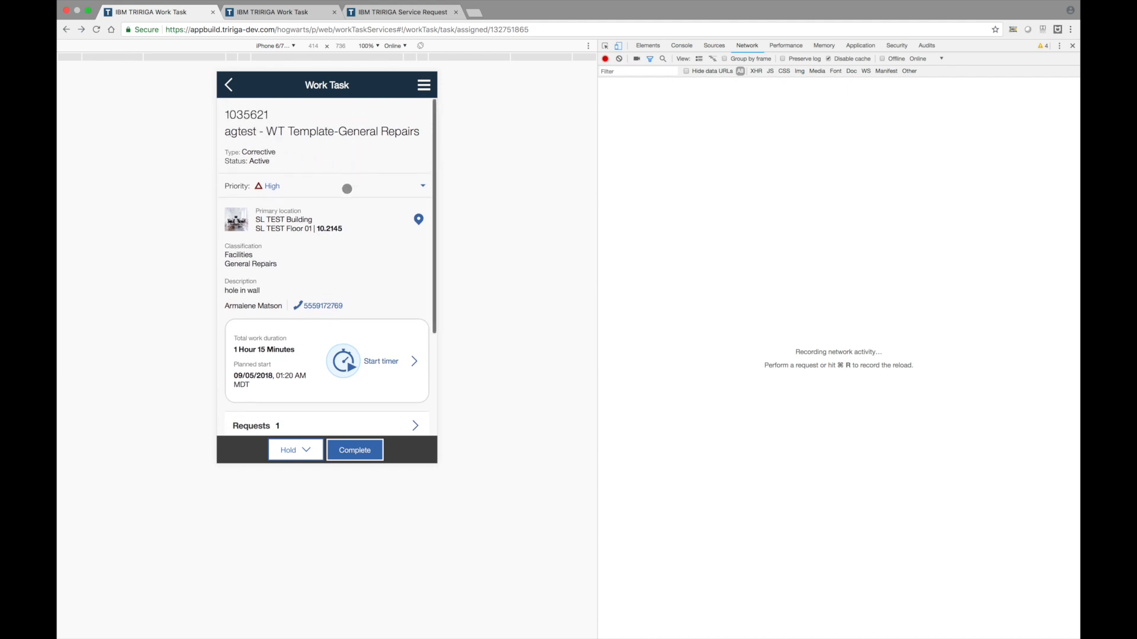
{"action": "left_click", "coordinate": [346, 190]}
{"action": "left_click", "coordinate": [347, 189]}
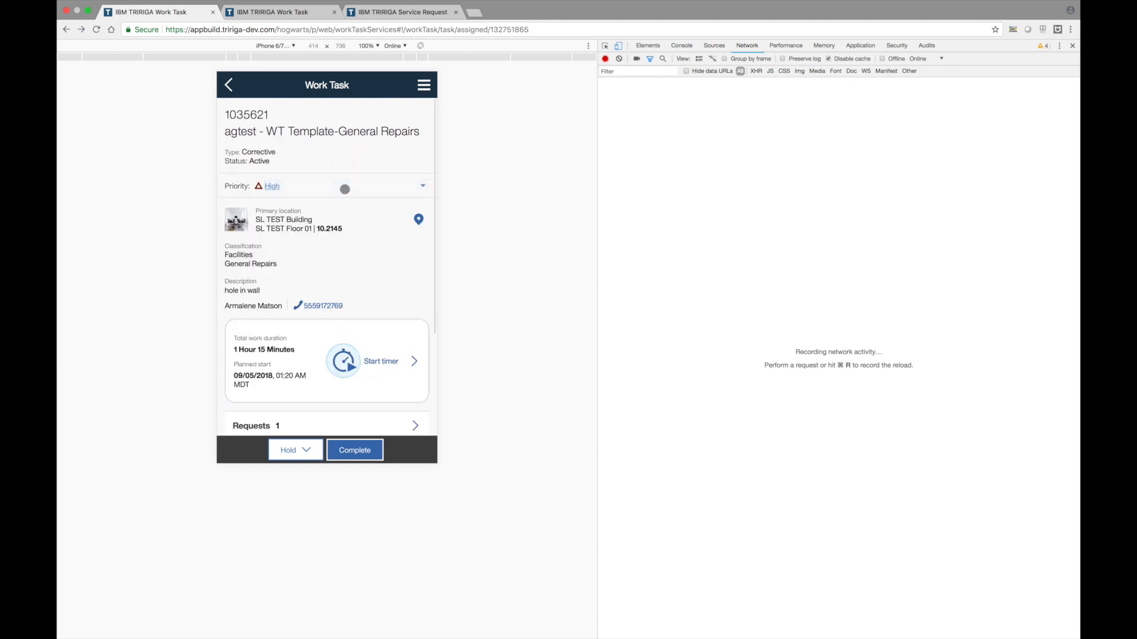
{"action": "left_click", "coordinate": [358, 189]}
{"action": "left_click", "coordinate": [358, 189]}
{"action": "left_click_drag", "start_coordinate": [356, 241], "coordinate": [358, 211]}
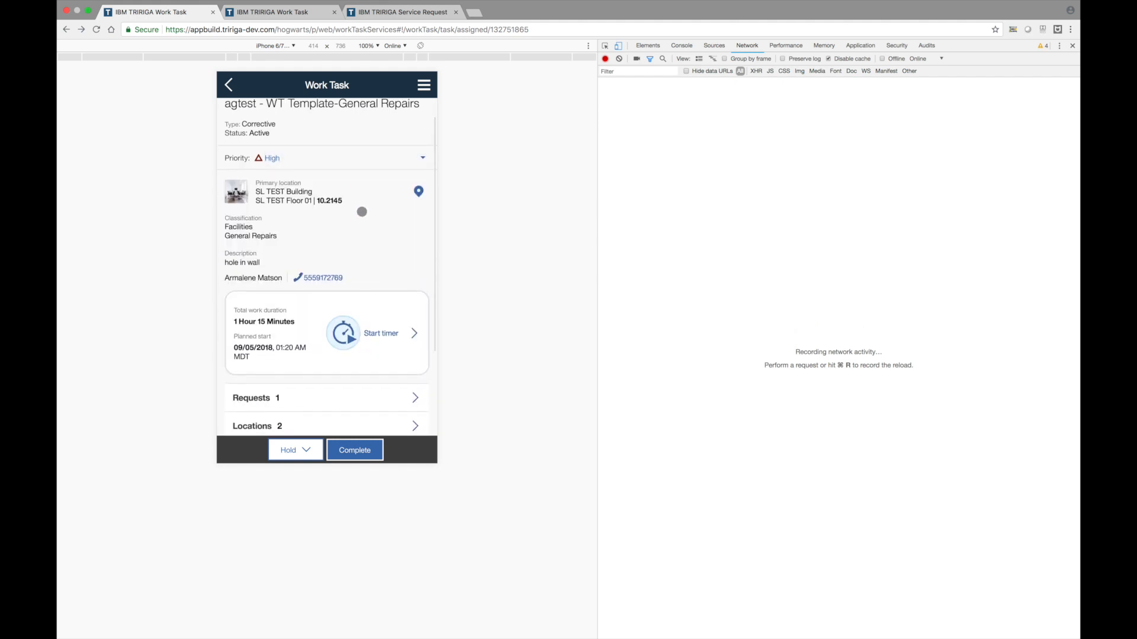
{"action": "left_click_drag", "start_coordinate": [341, 308], "coordinate": [341, 227]}
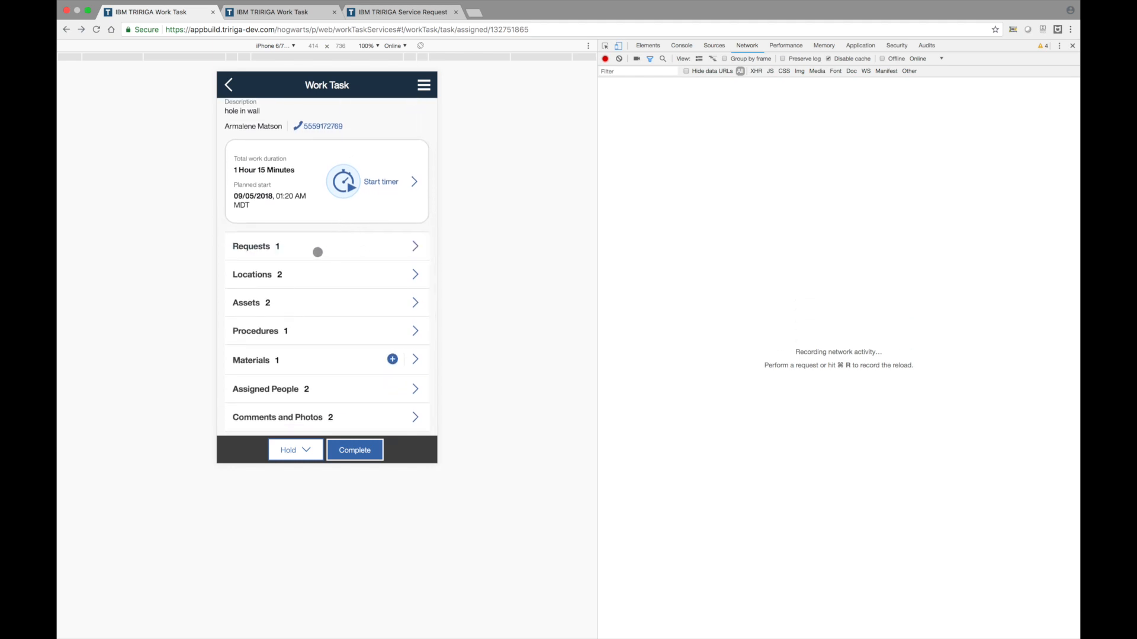
- Review the task's requests, locations and assets in the mobile layout, returning to the task after each one
{"action": "left_click", "coordinate": [317, 252]}
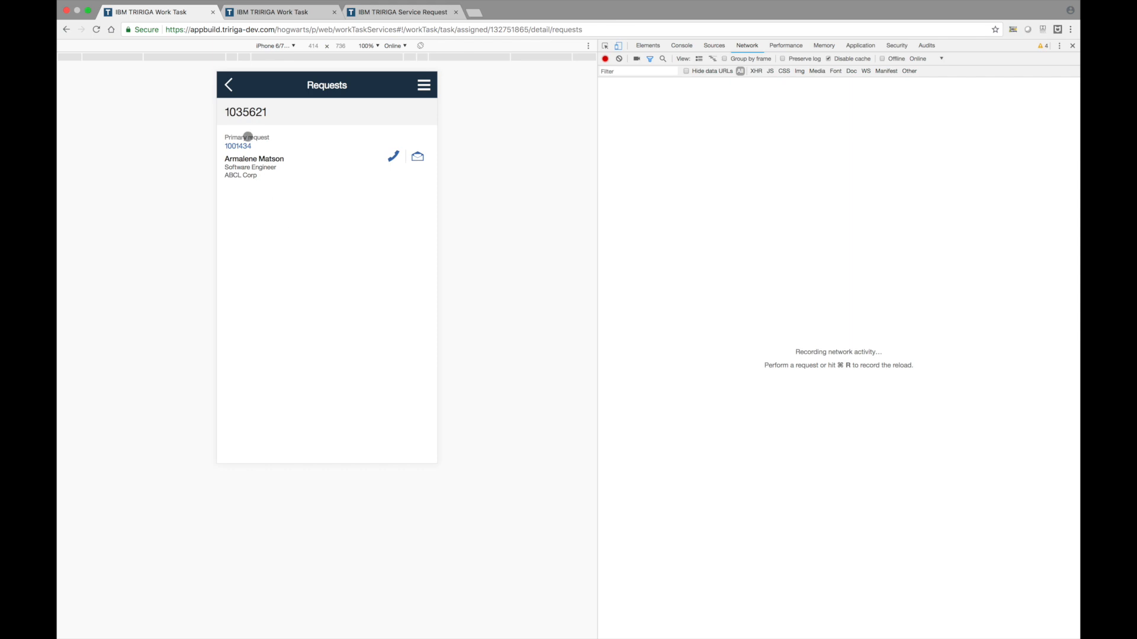
{"action": "left_click", "coordinate": [229, 90]}
{"action": "left_click", "coordinate": [298, 277]}
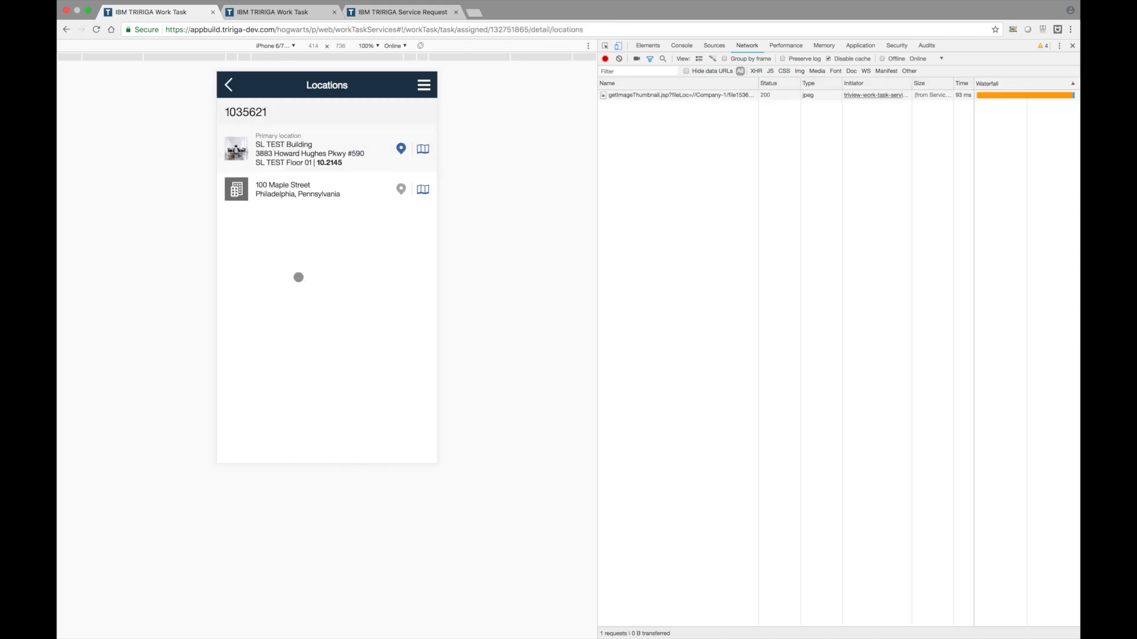
{"action": "left_click", "coordinate": [229, 84]}
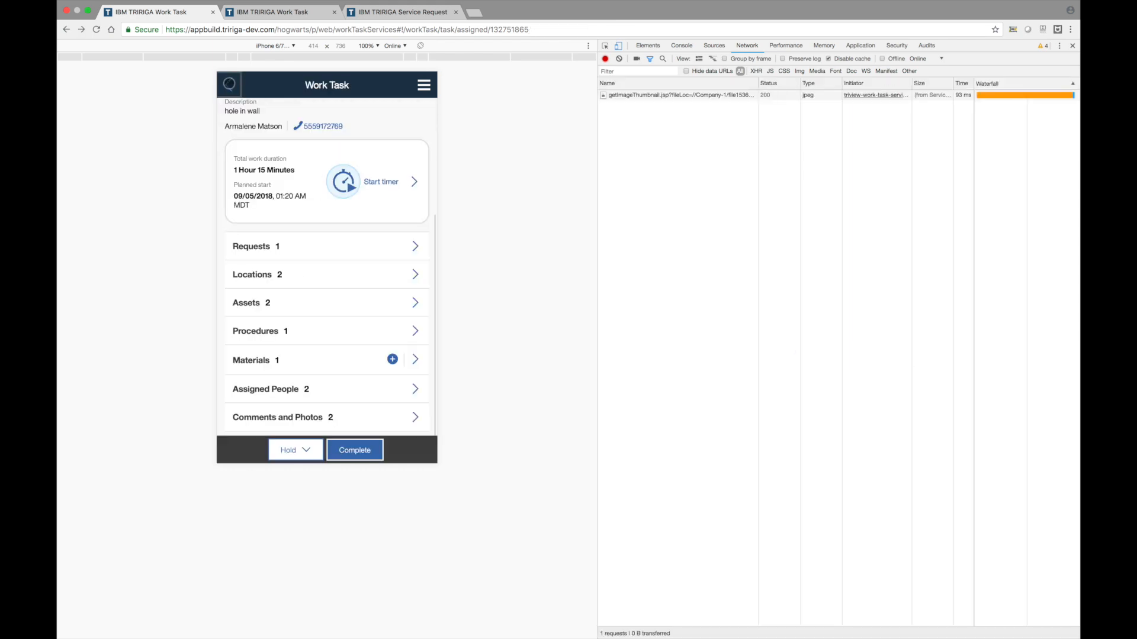
{"action": "left_click", "coordinate": [280, 302]}
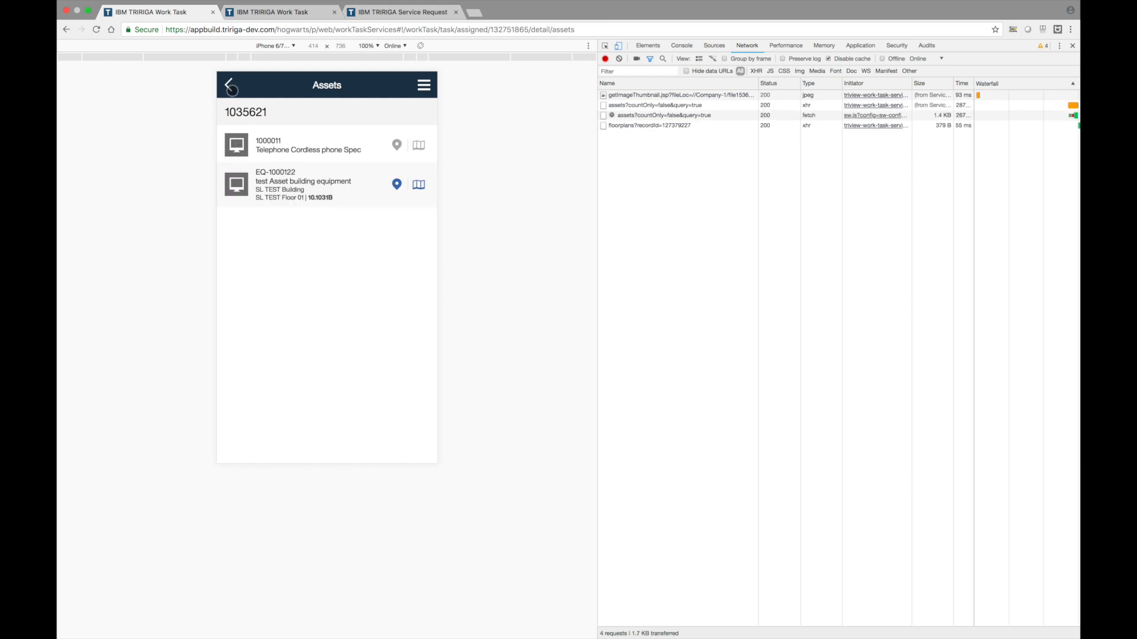
{"action": "left_click", "coordinate": [231, 88]}
{"action": "left_click_drag", "start_coordinate": [307, 350], "coordinate": [309, 308]}
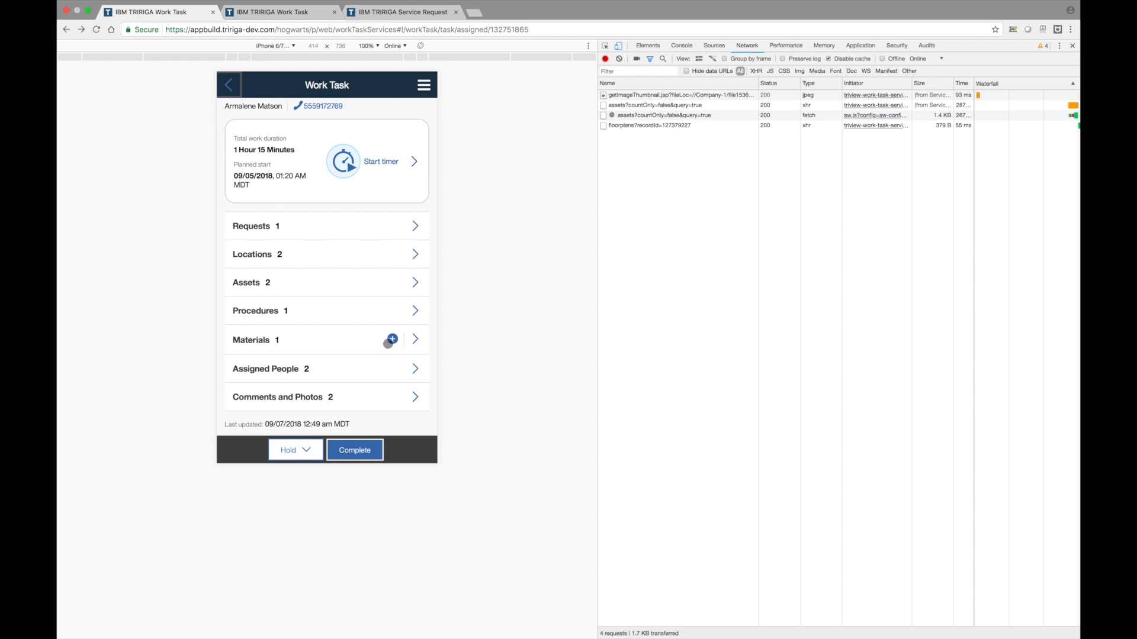
- View the mobile forms for adding a material and adding a time log, leaving both without saving an entry
{"action": "left_click", "coordinate": [392, 338]}
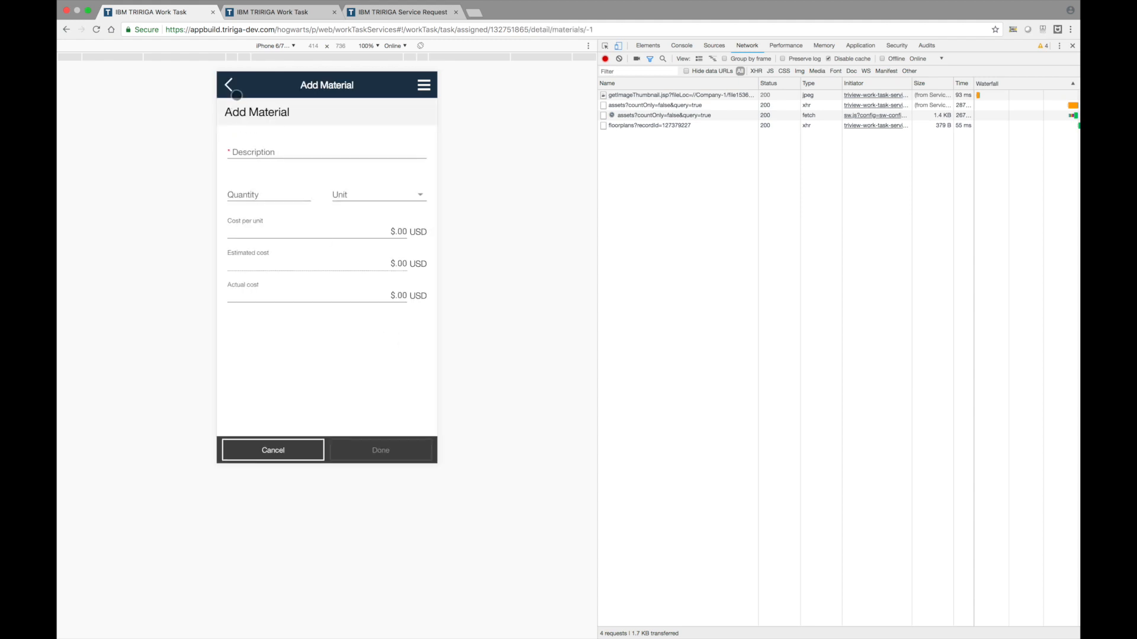
{"action": "left_click", "coordinate": [229, 89]}
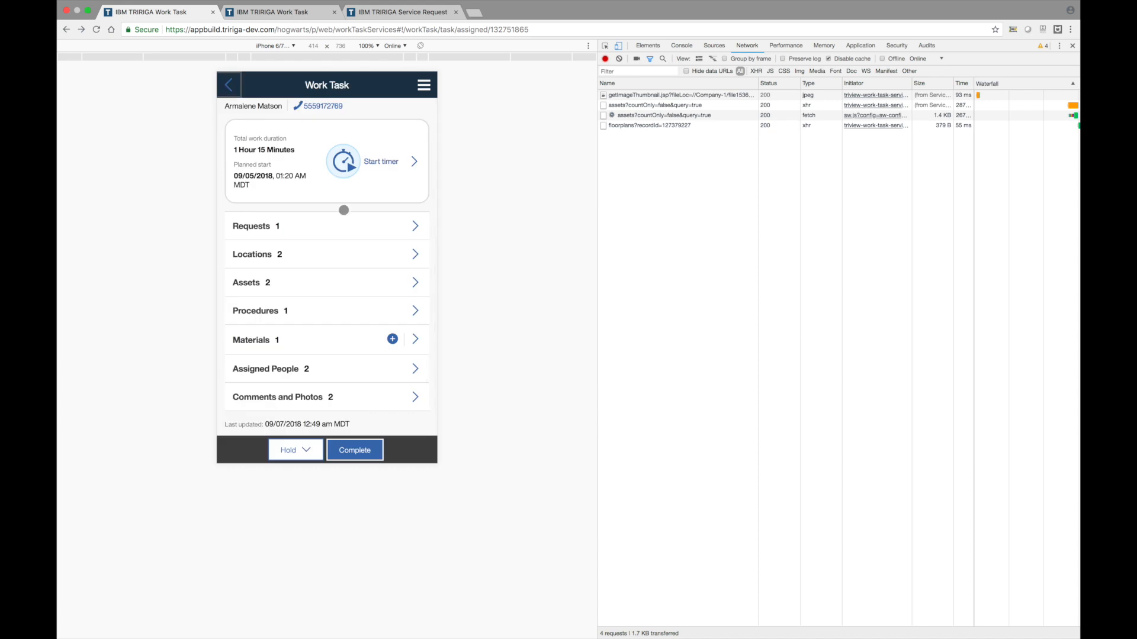
{"action": "left_click", "coordinate": [277, 175]}
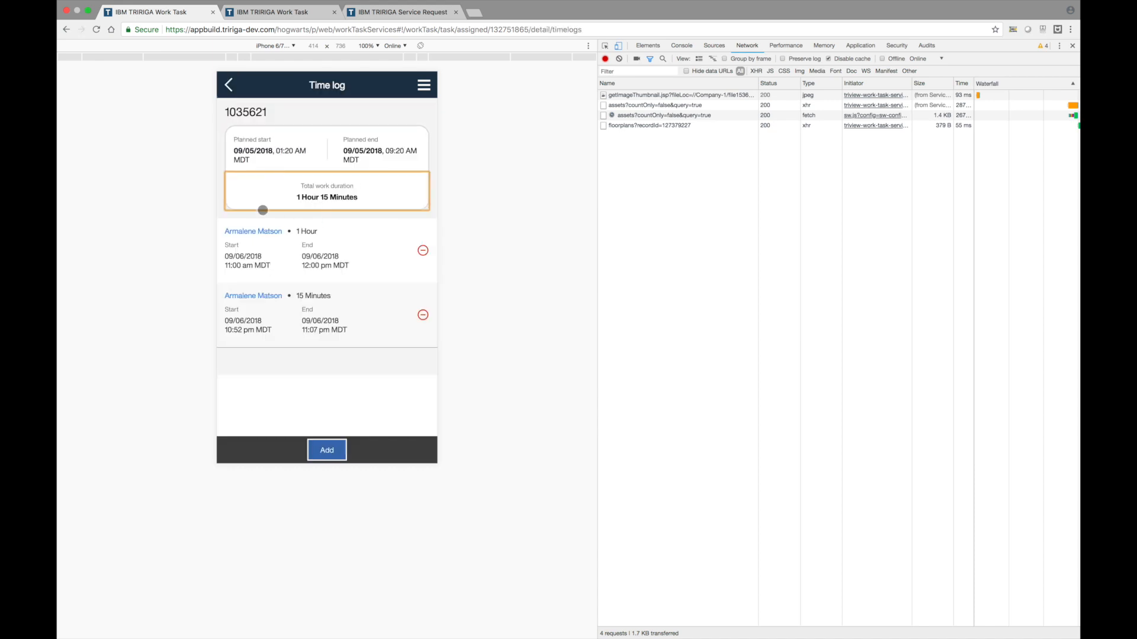
{"action": "left_click", "coordinate": [322, 451]}
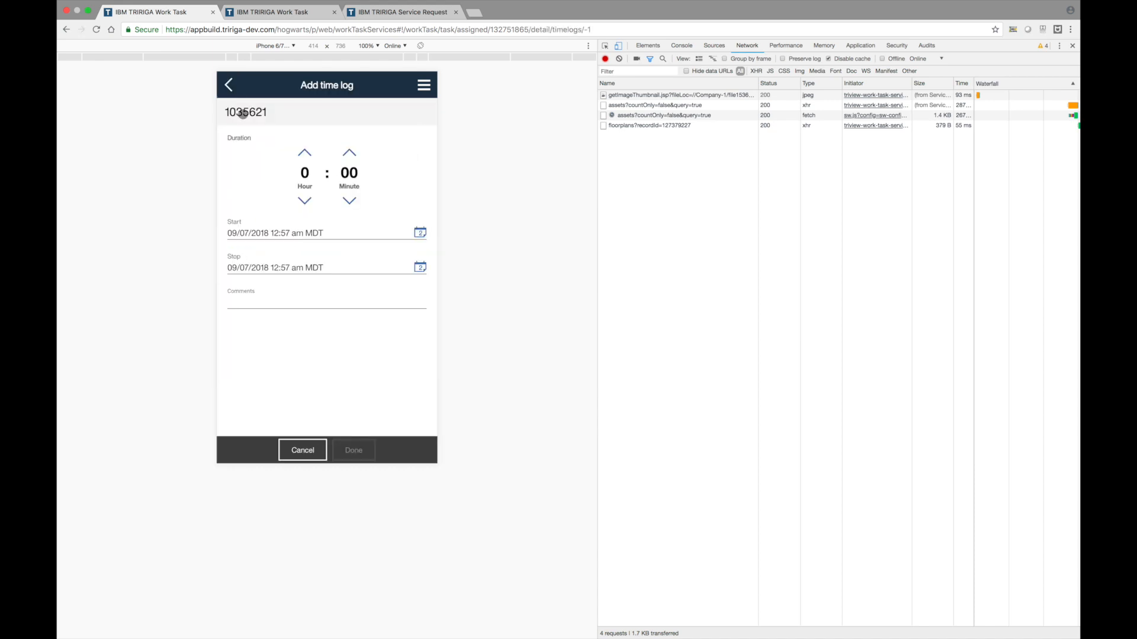
{"action": "left_click", "coordinate": [229, 88]}
{"action": "left_click", "coordinate": [229, 88]}
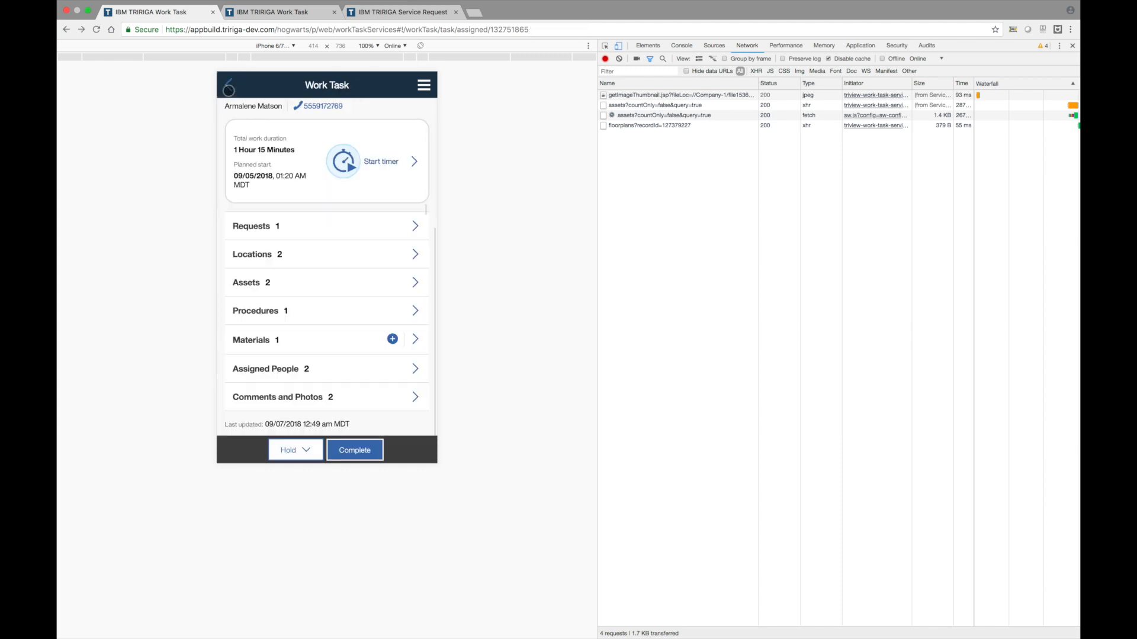
- Return from the task to the home page with the assigned work tasks
{"action": "left_click_drag", "start_coordinate": [324, 228], "coordinate": [325, 338]}
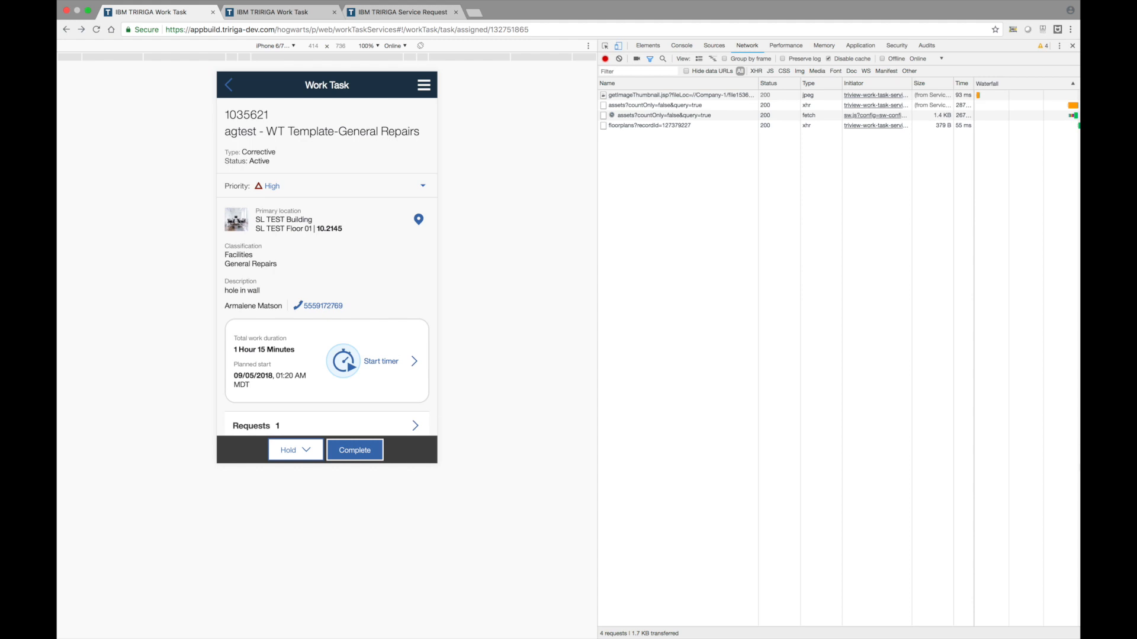
{"action": "left_click", "coordinate": [424, 84]}
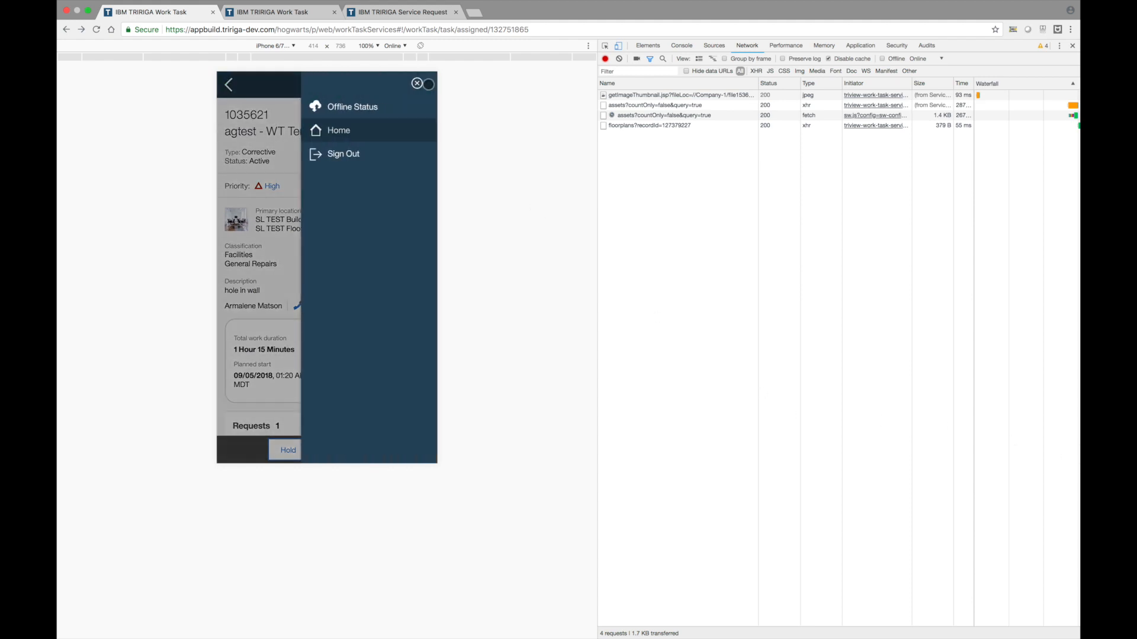
{"action": "left_click", "coordinate": [394, 130]}
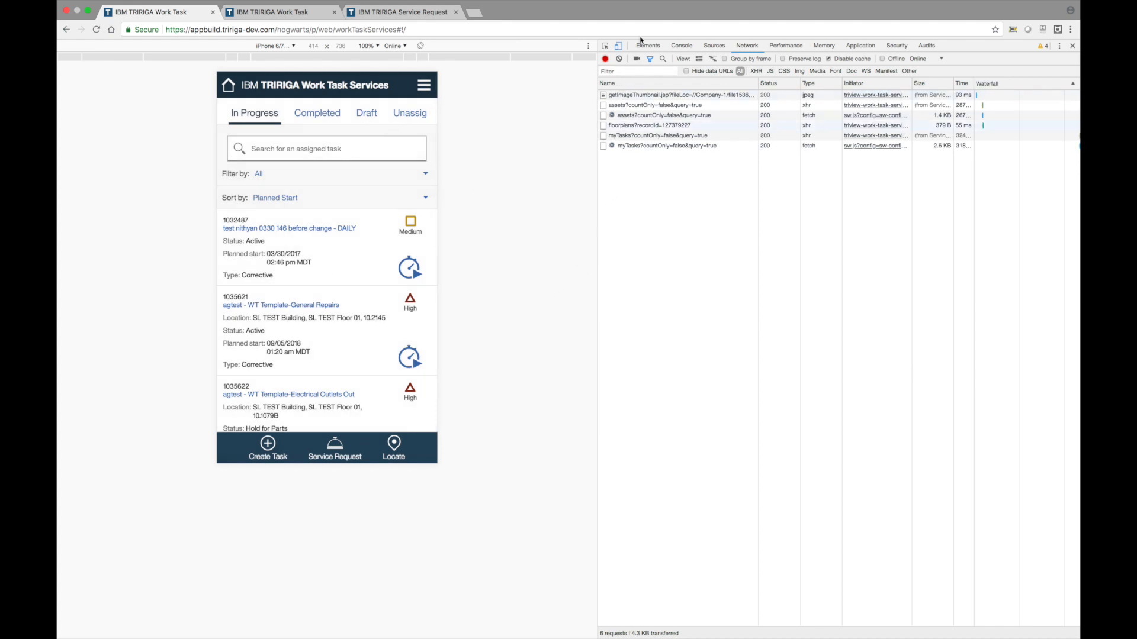
- Turn off the phone emulation and widen the page area beside the developer tools
{"action": "left_click", "coordinate": [618, 45]}
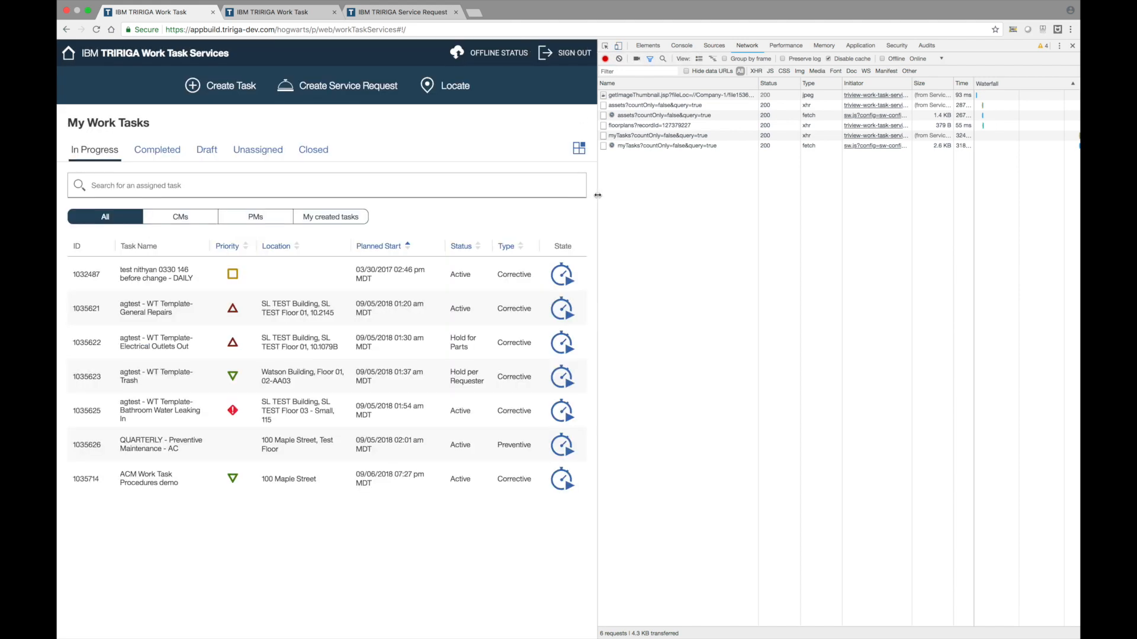
{"action": "left_click_drag", "start_coordinate": [599, 195], "coordinate": [674, 202]}
{"action": "left_click", "coordinate": [594, 222]}
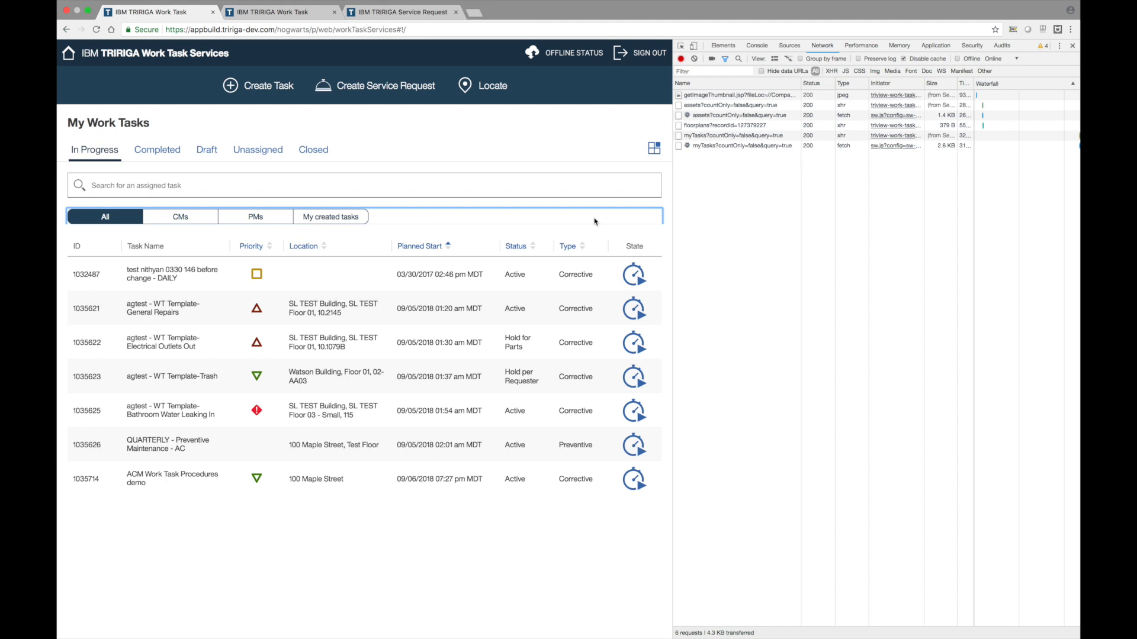
{"action": "left_click", "coordinate": [579, 137]}
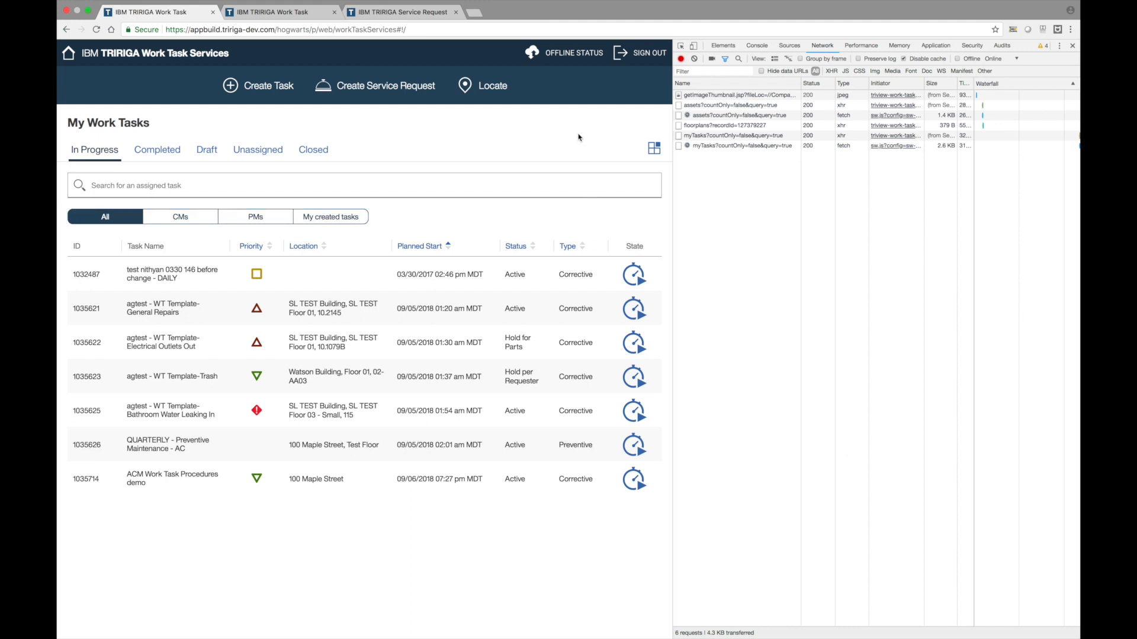
- Clear the recorded network activity and reload the work task page
{"action": "left_click", "coordinate": [694, 59]}
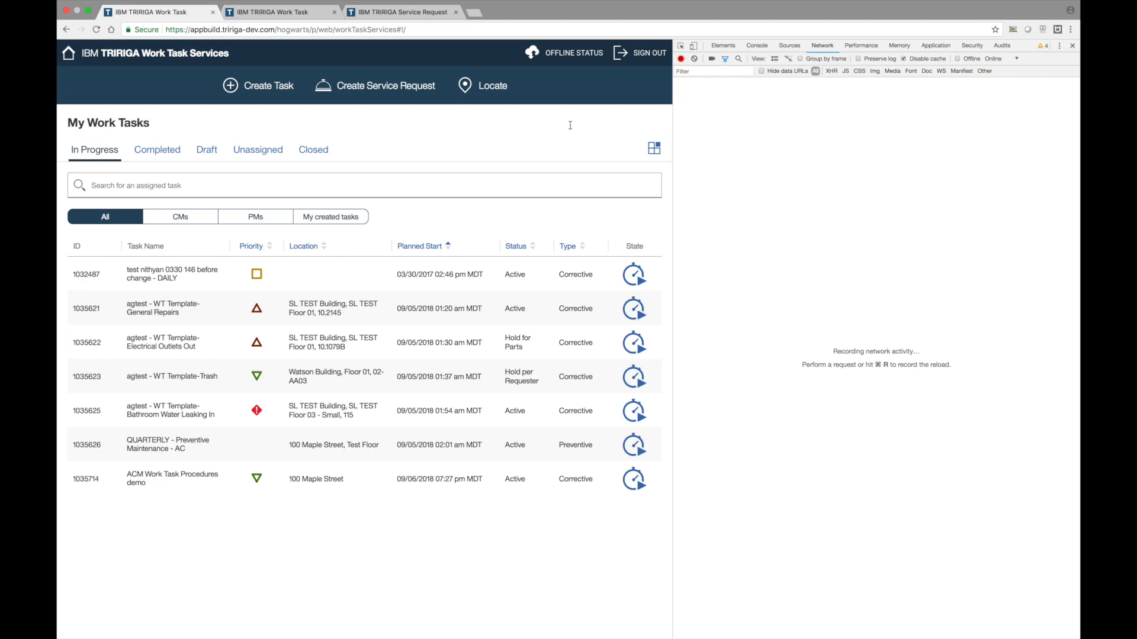
{"action": "key", "text": "super+r"}
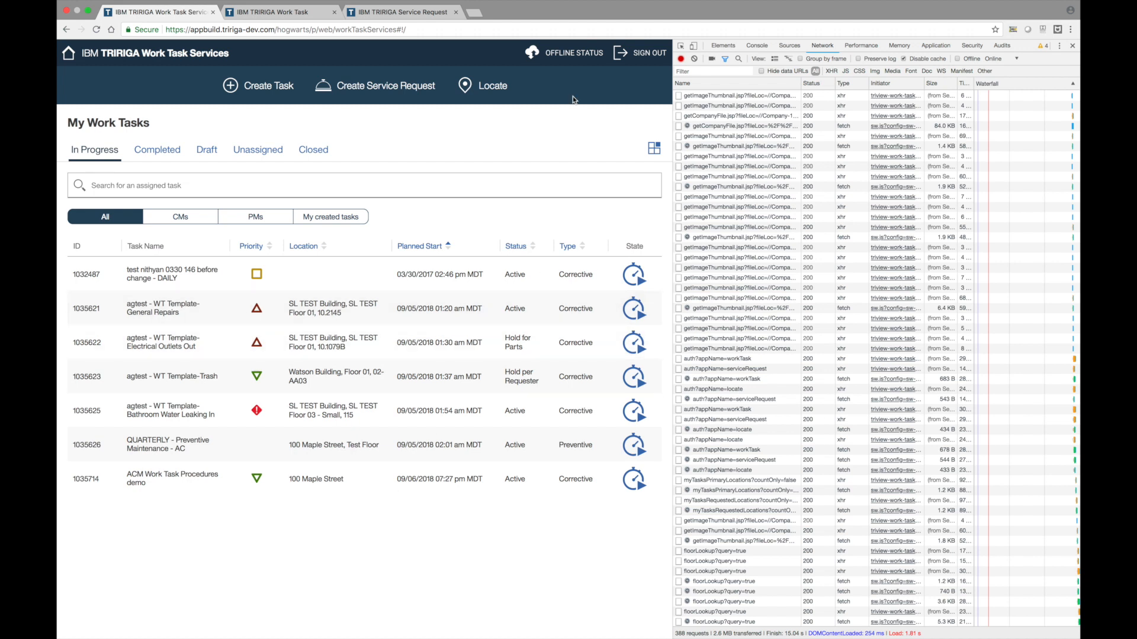
- Download the data for offline work from the offline status page and return to the work task list
{"action": "left_click", "coordinate": [573, 54]}
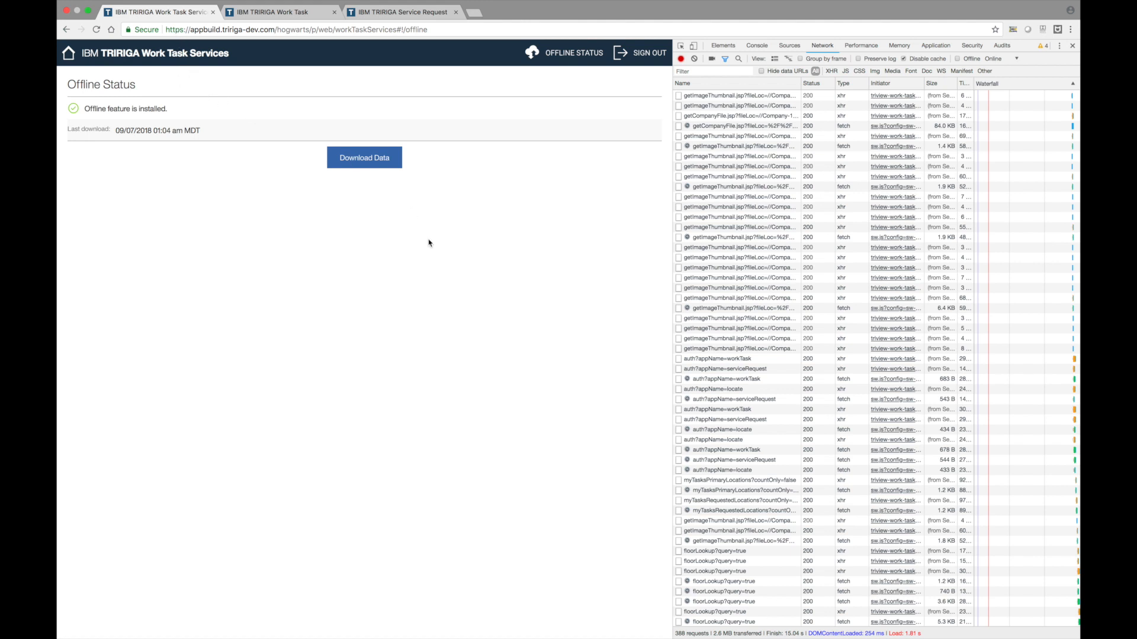
{"action": "left_click", "coordinate": [384, 165]}
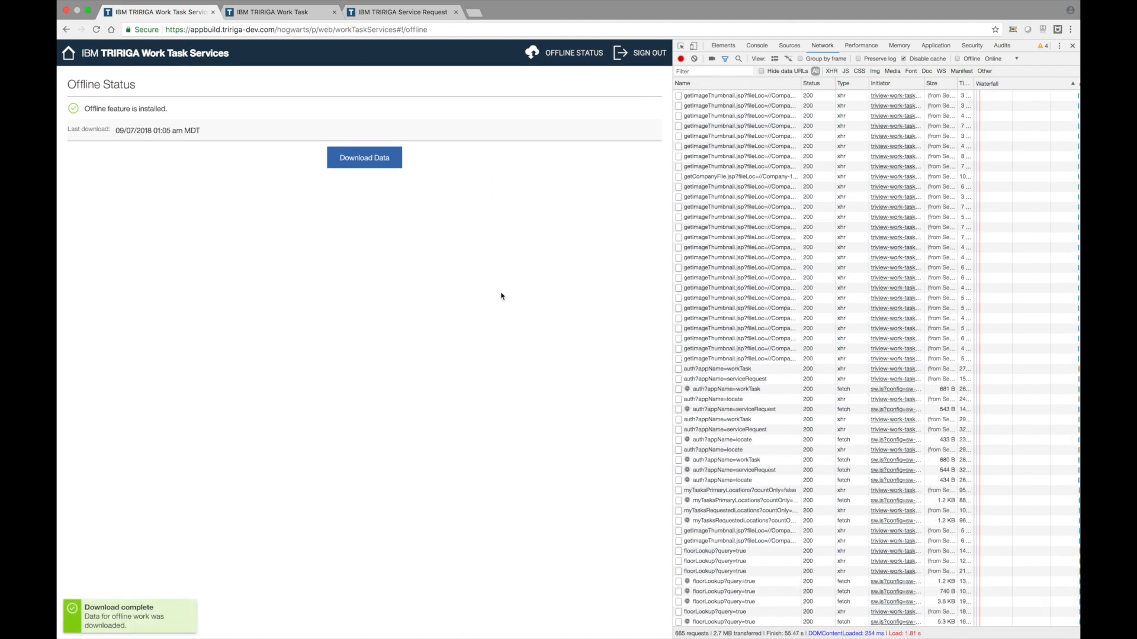
{"action": "left_click", "coordinate": [69, 54]}
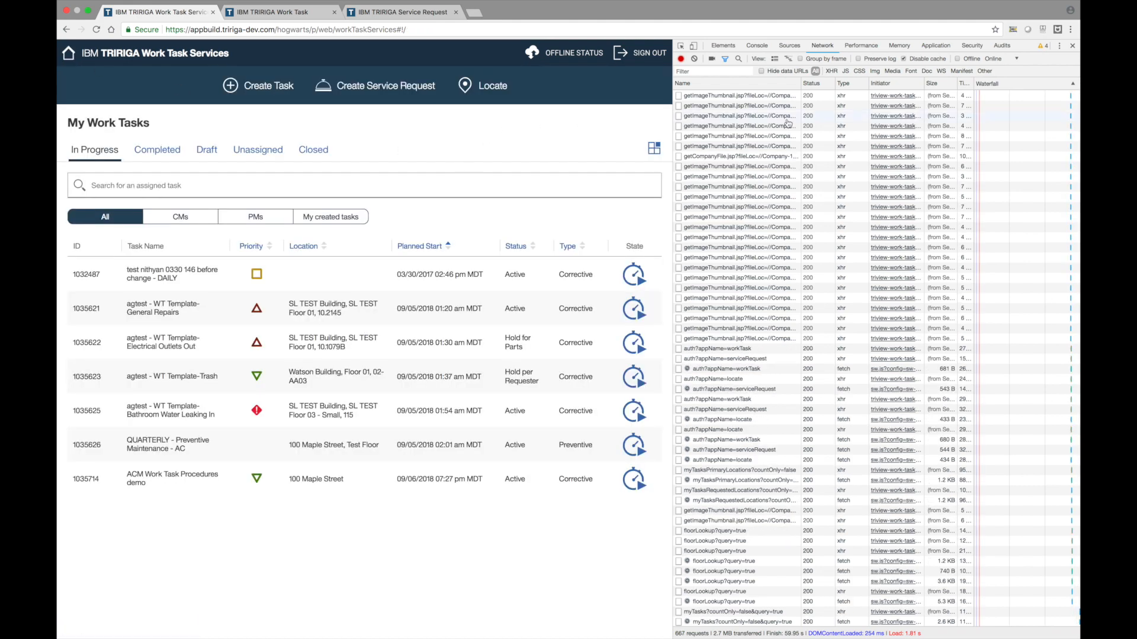
- Simulate a lost connection by switching the browser's network to offline
{"action": "scroll", "coordinate": [820, 116], "scroll_direction": "up", "scroll_amount": 2}
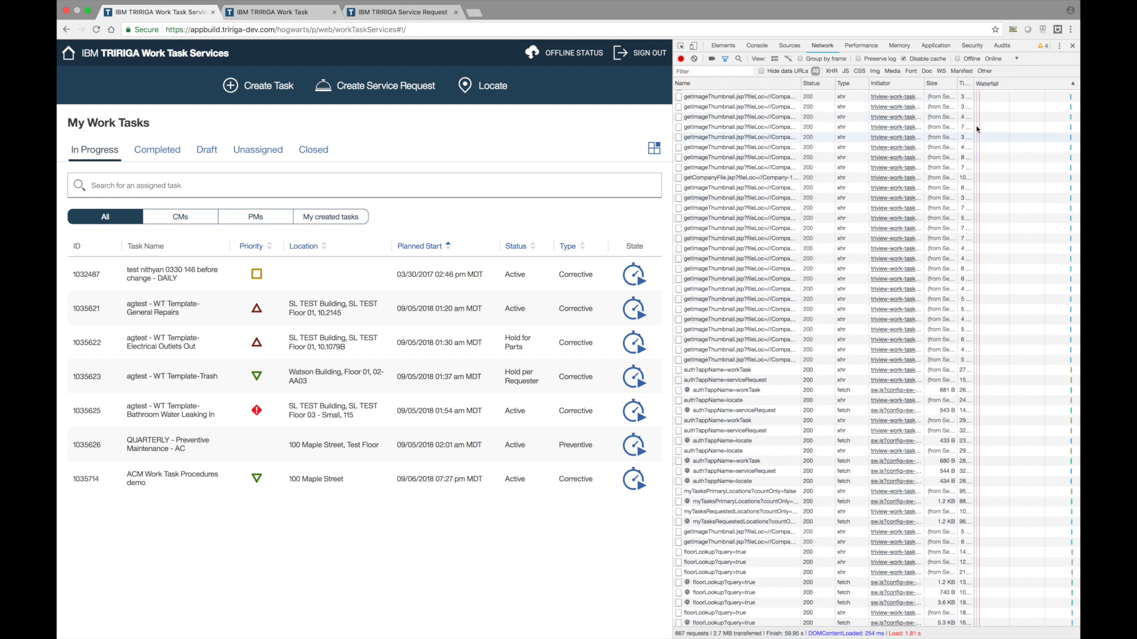
{"action": "left_click", "coordinate": [957, 59]}
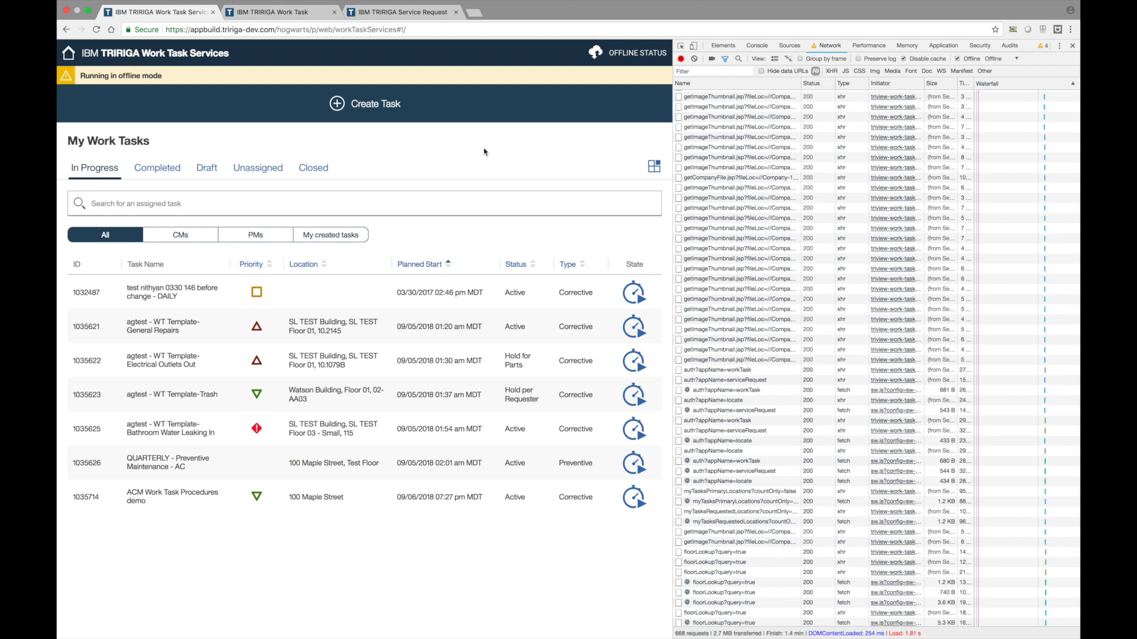
{"action": "left_click", "coordinate": [439, 165]}
- Open the "agtest - WT Template-General Repairs" task while offline and set its priority to Emergency
{"action": "left_click", "coordinate": [423, 327]}
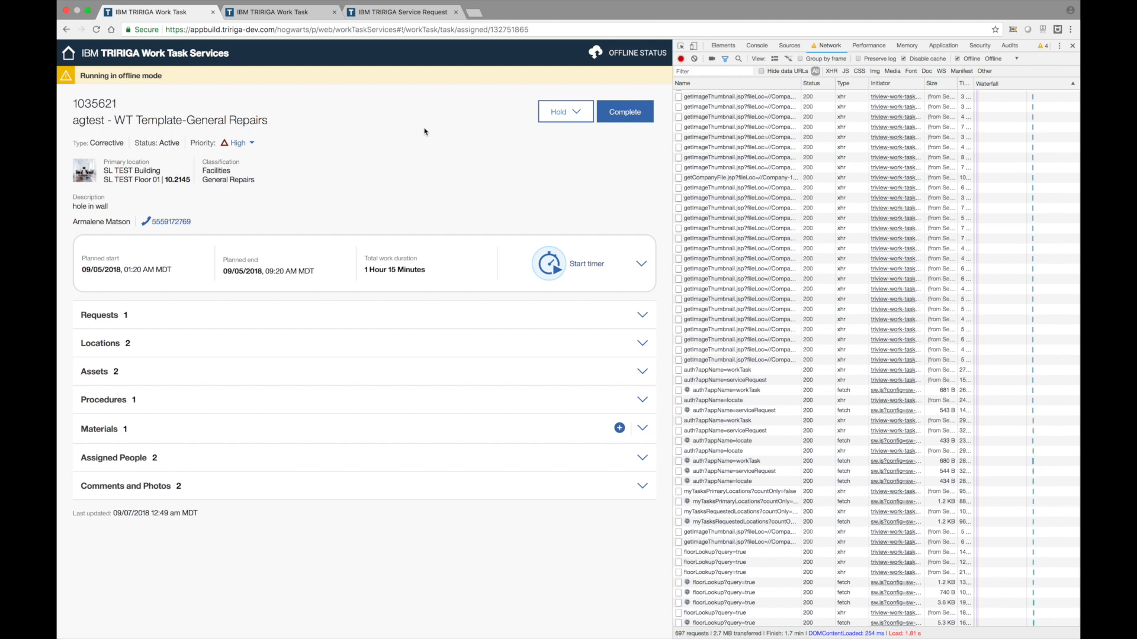
{"action": "left_click", "coordinate": [240, 151]}
{"action": "left_click", "coordinate": [246, 166]}
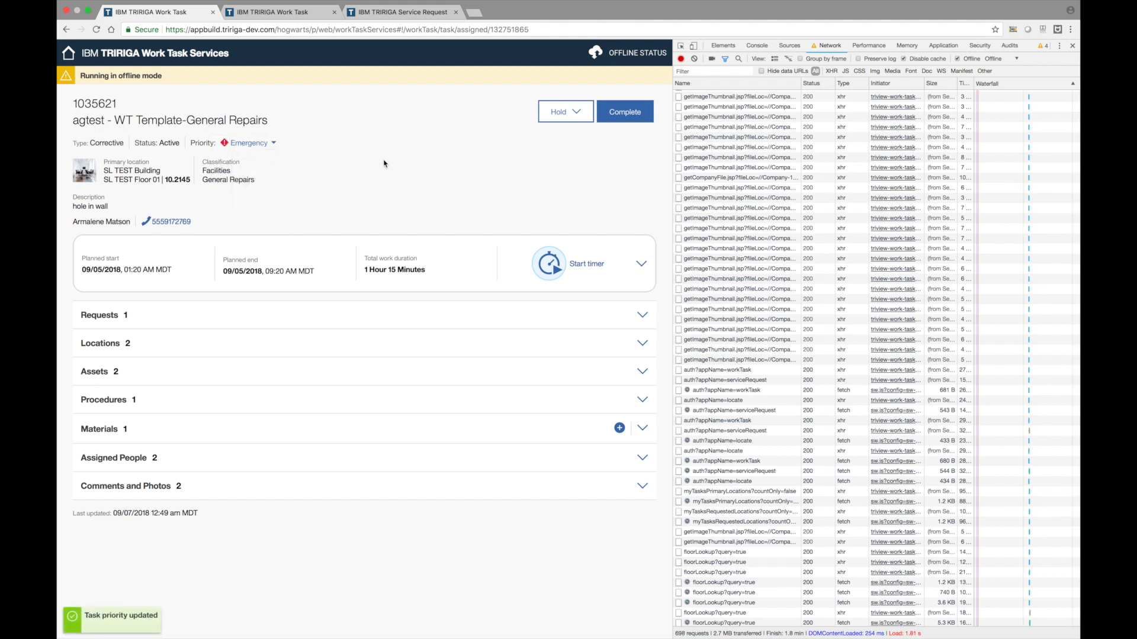
- Expand the General Repairs task's time details, then start and stop the work timer while offline
{"action": "left_click", "coordinate": [640, 266]}
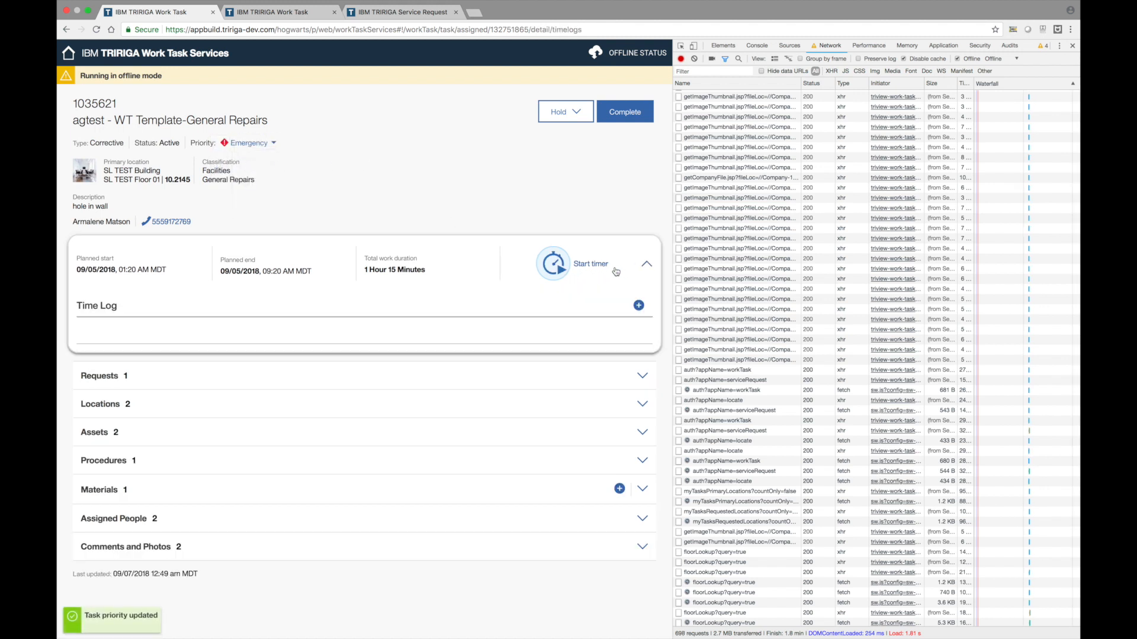
{"action": "left_click", "coordinate": [550, 253]}
{"action": "left_click", "coordinate": [550, 253]}
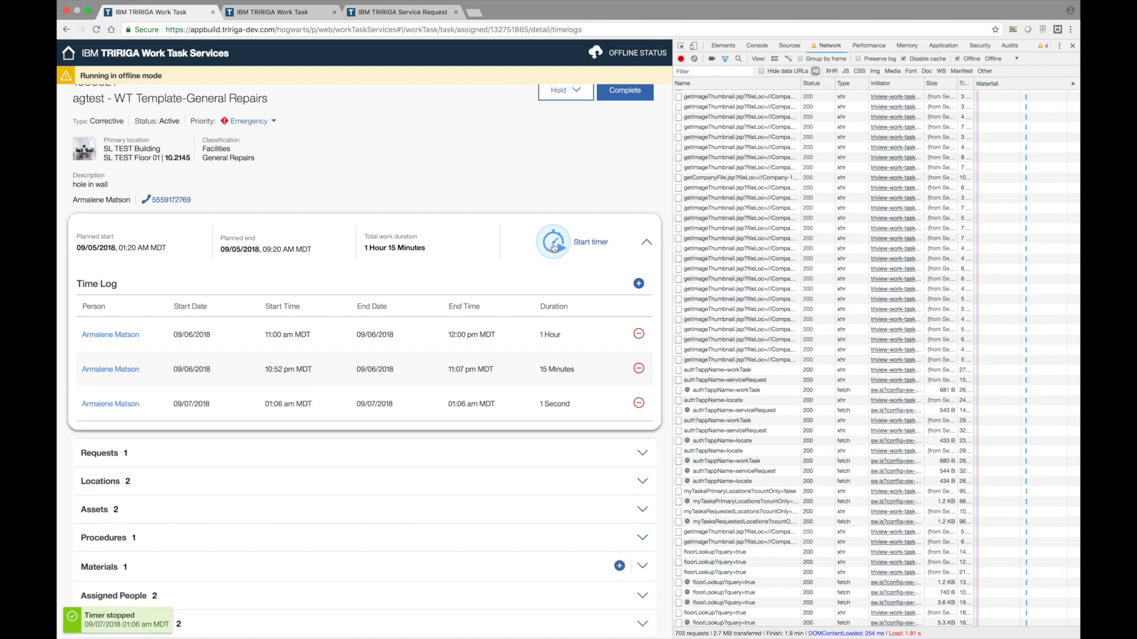
- Add a comment about the offline mode test to the newest time log entry and save it
{"action": "left_click", "coordinate": [565, 404]}
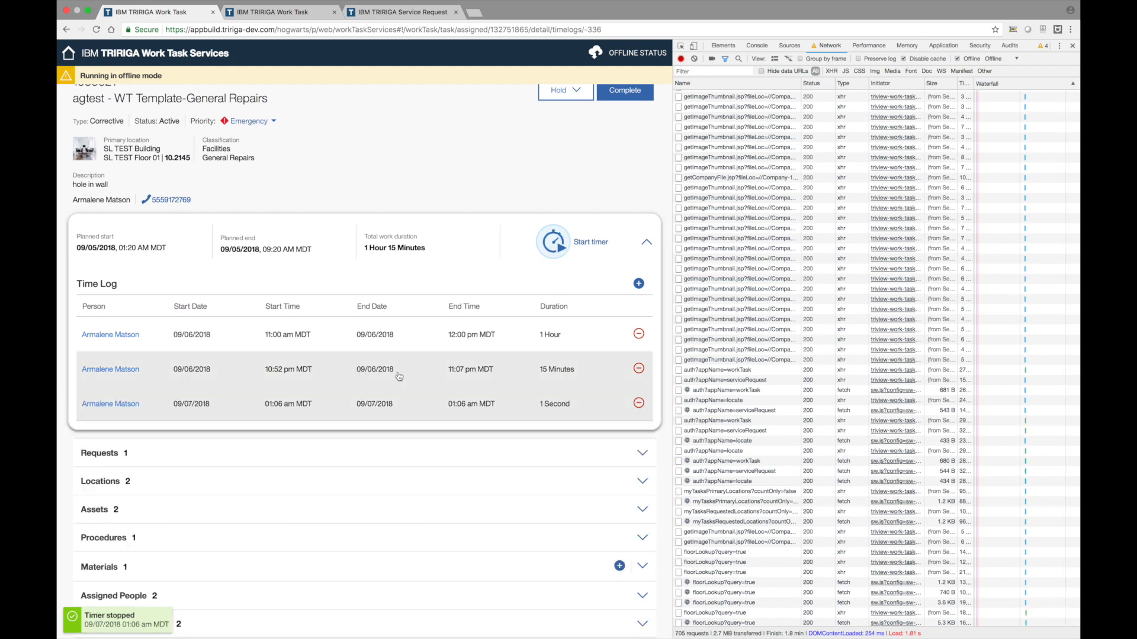
{"action": "left_click", "coordinate": [354, 413]}
{"action": "type", "text": "armalene test in offline mode"}
{"action": "left_click", "coordinate": [391, 443]}
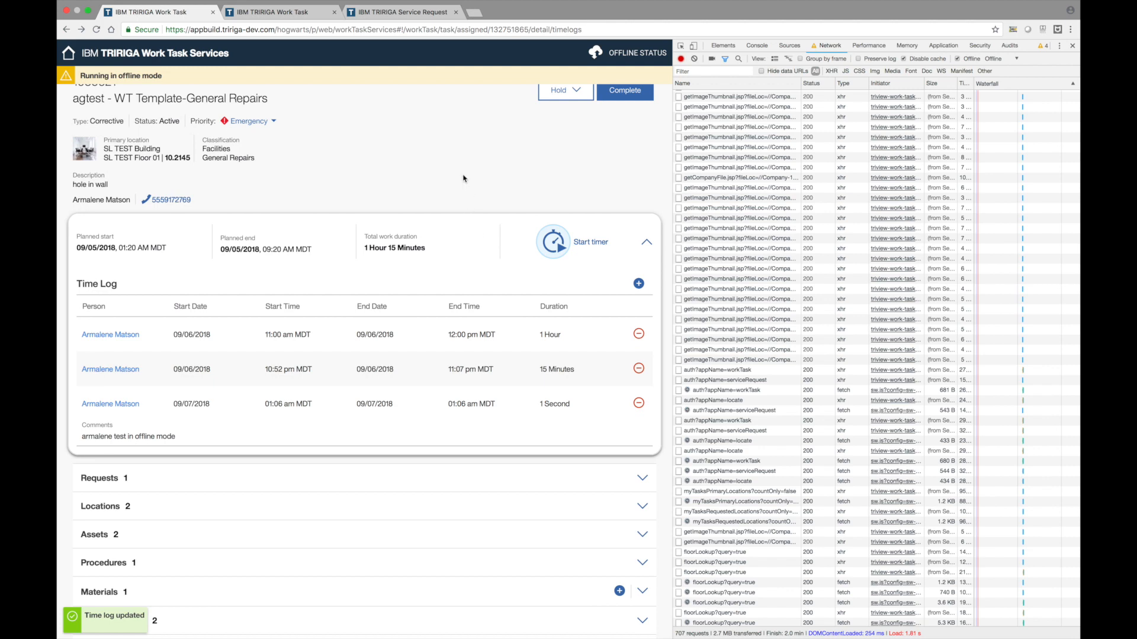
- Add a material described as "offline test material" to the task, choosing a unit and entering 1 as the cost per unit
{"action": "scroll", "coordinate": [513, 435], "scroll_direction": "down", "scroll_amount": 2}
{"action": "left_click", "coordinate": [619, 532]}
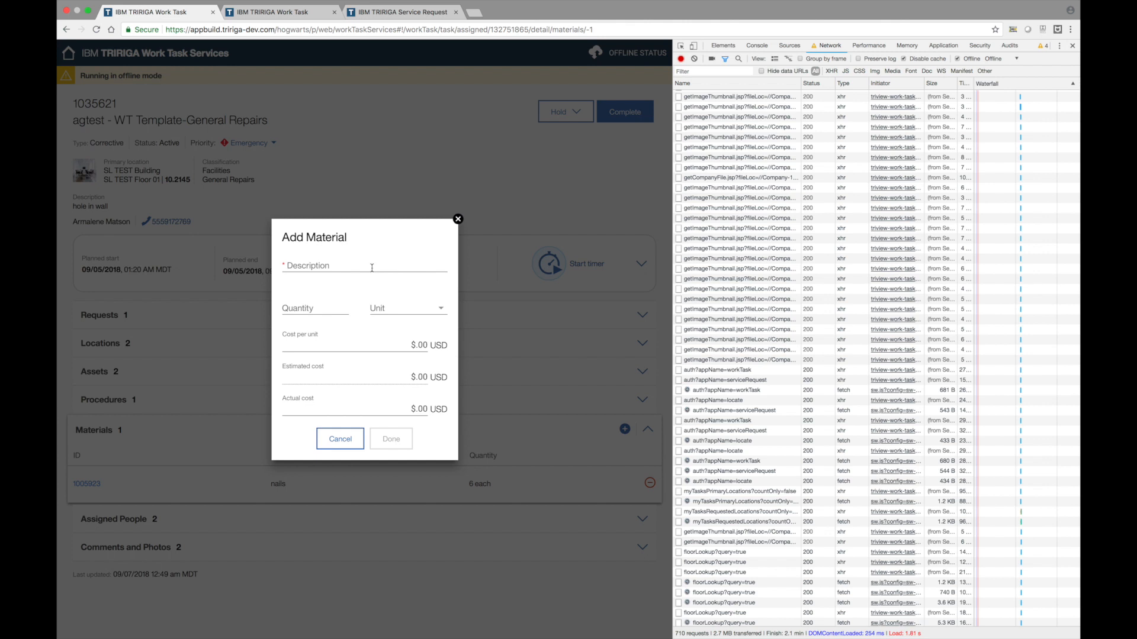
{"action": "left_click", "coordinate": [372, 268]}
{"action": "type", "text": "offline test ma"}
{"action": "key", "text": "BackSpace"}
{"action": "type", "text": "material"}
{"action": "left_click", "coordinate": [372, 308]}
{"action": "left_click", "coordinate": [386, 332]}
{"action": "left_click", "coordinate": [350, 345]}
{"action": "type", "text": "1"}
{"action": "left_click", "coordinate": [395, 407]}
{"action": "left_click", "coordinate": [391, 438]}
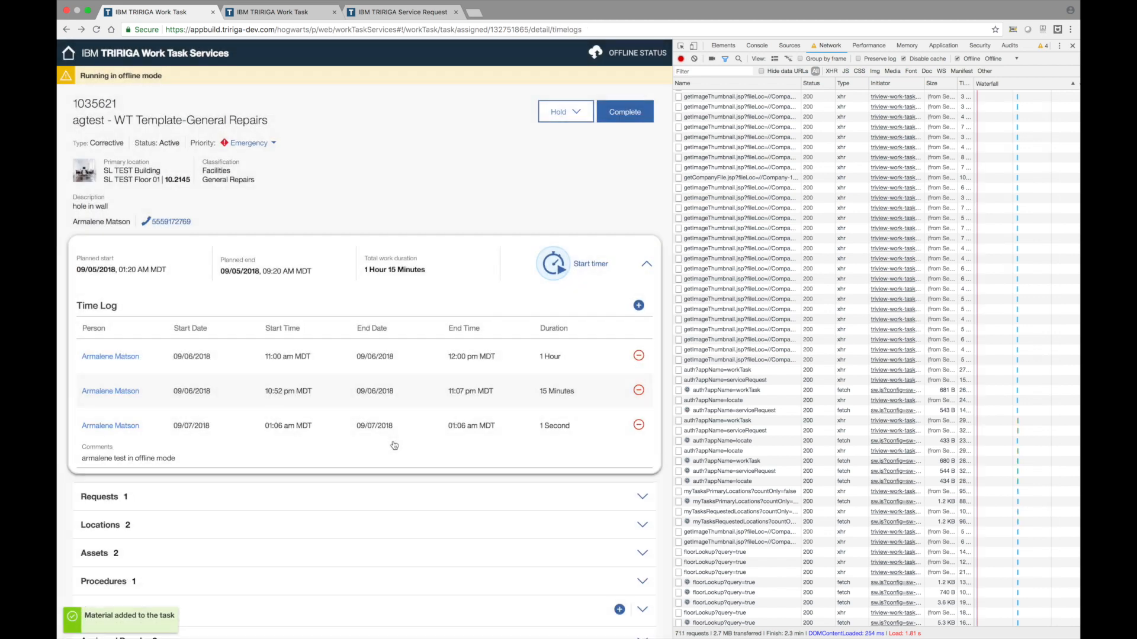
- Attach the photo leaky-faucet.jpg to the task's comments and post it
{"action": "scroll", "coordinate": [609, 439], "scroll_direction": "down", "scroll_amount": 2}
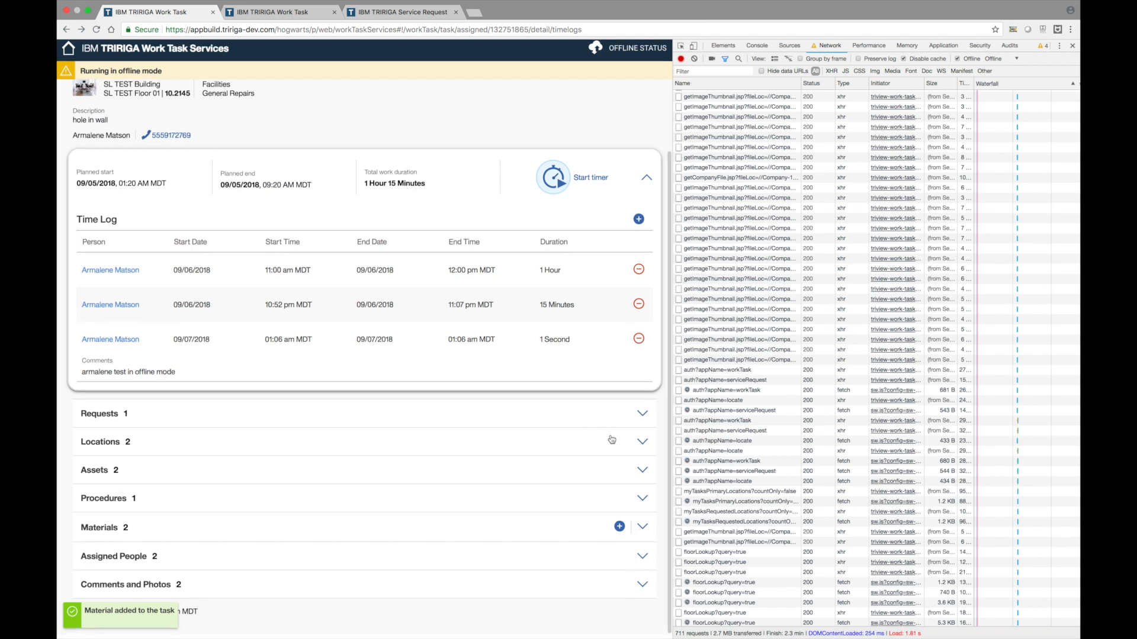
{"action": "left_click", "coordinate": [639, 590]}
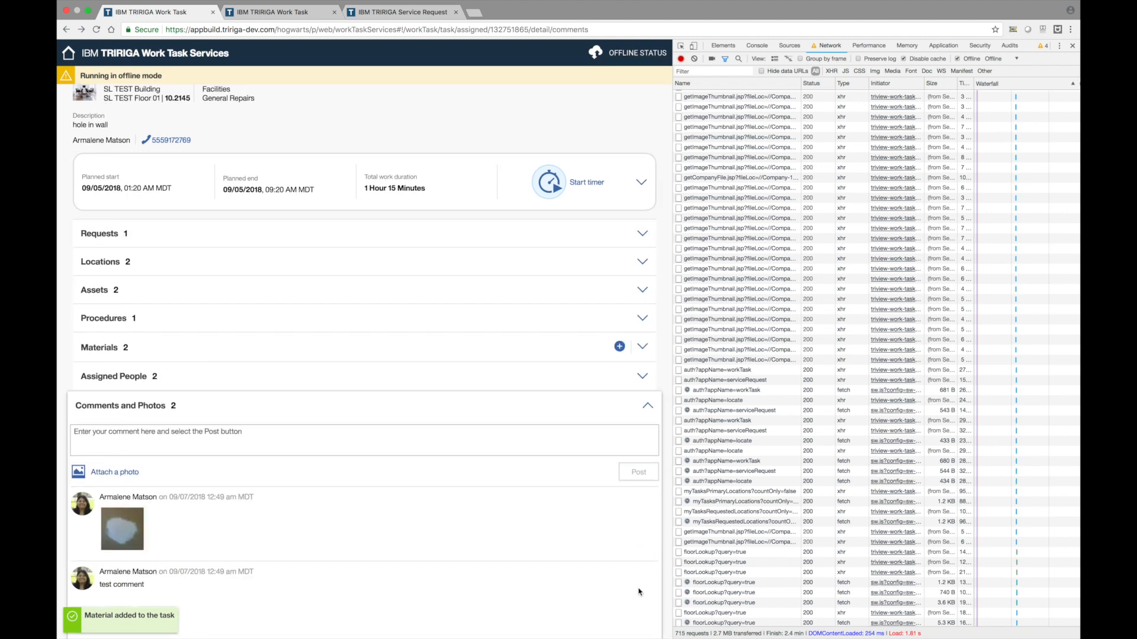
{"action": "scroll", "coordinate": [639, 592], "scroll_direction": "down", "scroll_amount": 1}
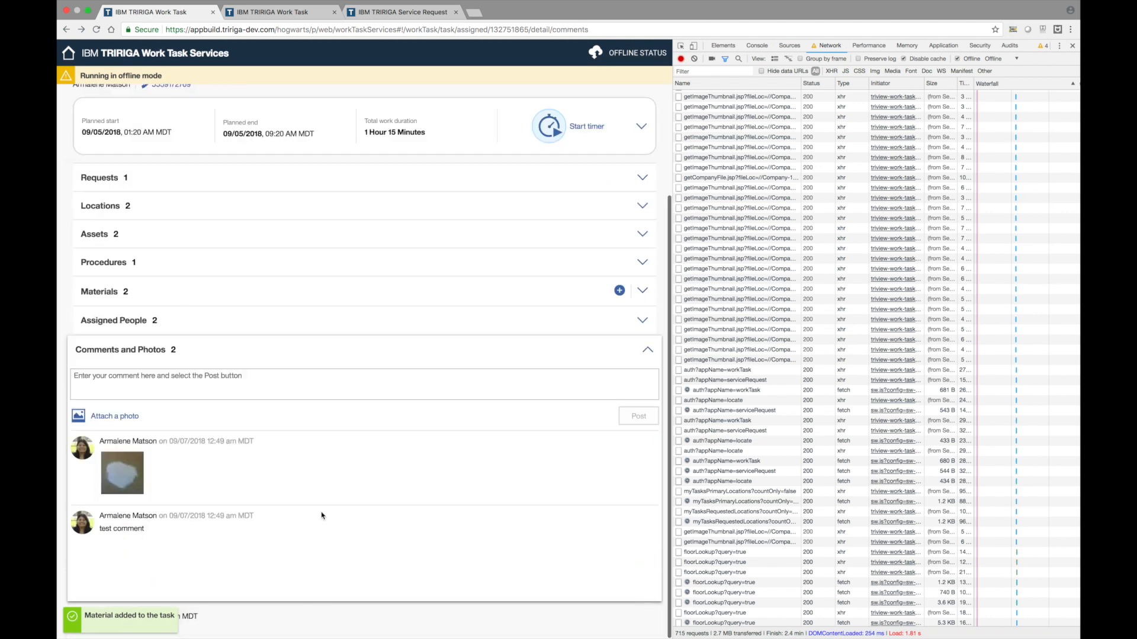
{"action": "left_click", "coordinate": [125, 418]}
{"action": "left_click", "coordinate": [520, 48]}
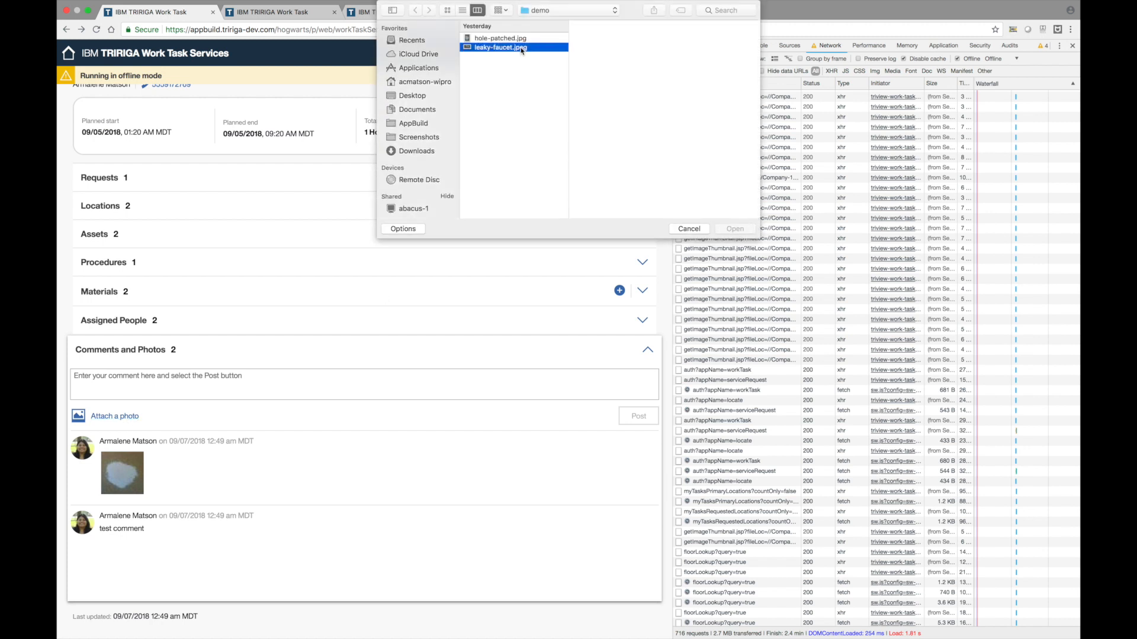
{"action": "left_click", "coordinate": [741, 233]}
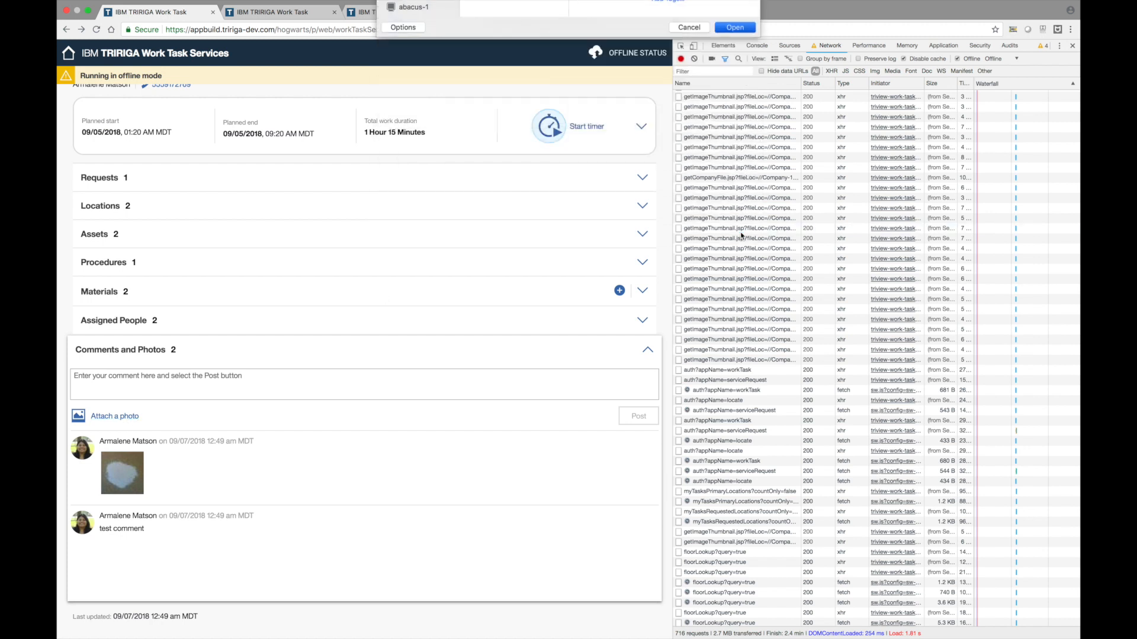
{"action": "left_click", "coordinate": [626, 424]}
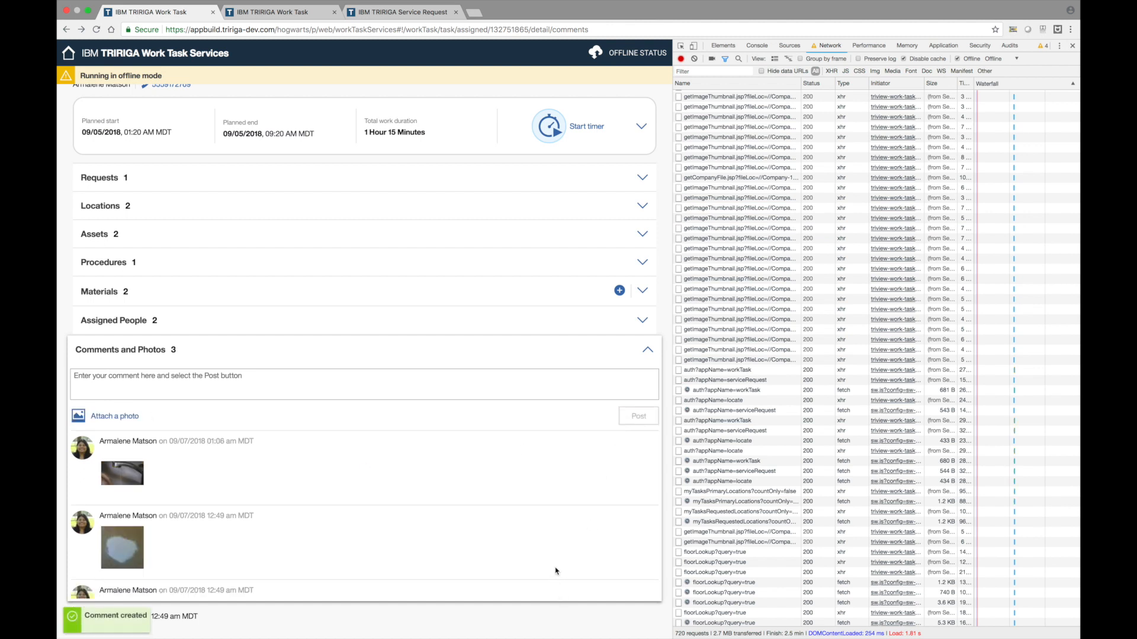
{"action": "scroll", "coordinate": [555, 569], "scroll_direction": "up", "scroll_amount": 5}
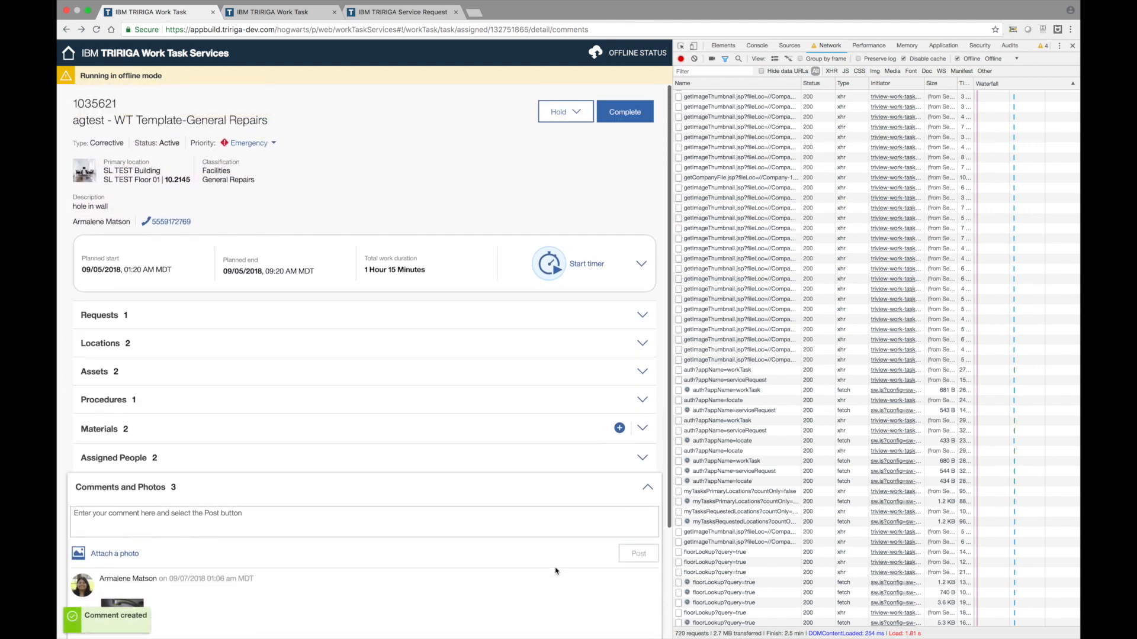
- Restore the browser's network connection by turning off offline simulation and return to the work task list
{"action": "left_click_drag", "start_coordinate": [87, 77], "coordinate": [172, 77]}
{"action": "left_click", "coordinate": [191, 76]}
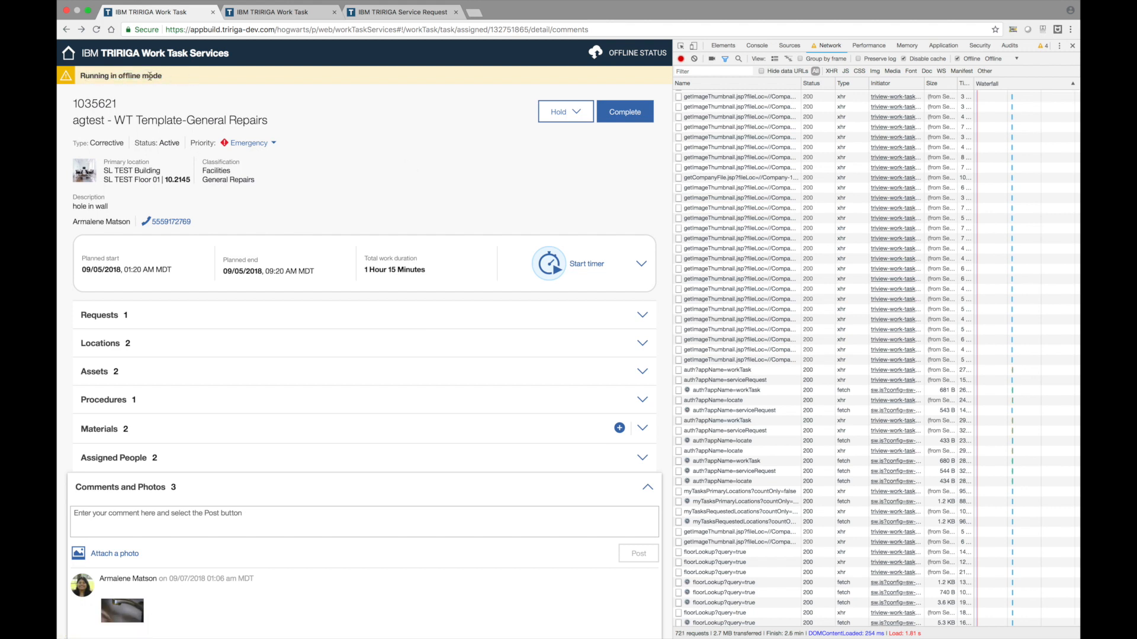
{"action": "left_click", "coordinate": [958, 58]}
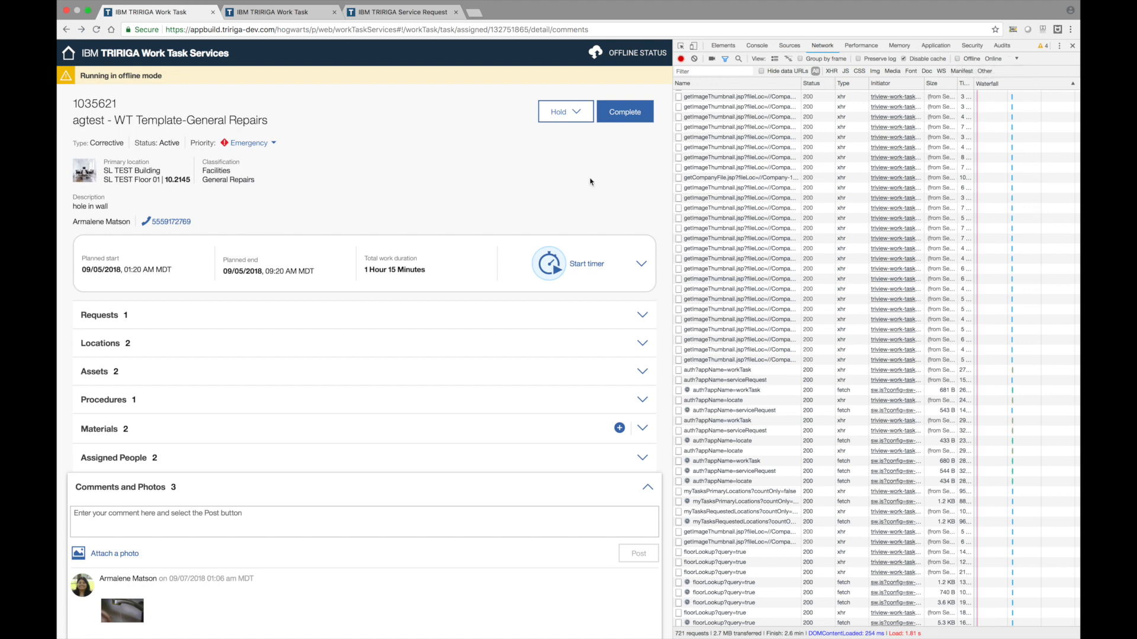
{"action": "left_click", "coordinate": [69, 56]}
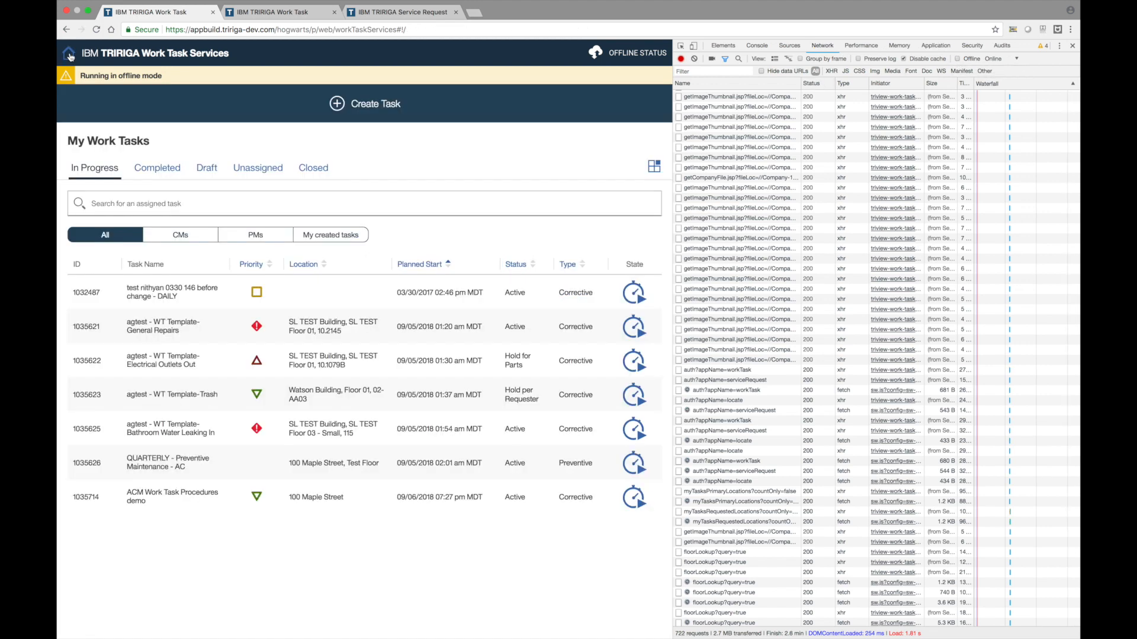
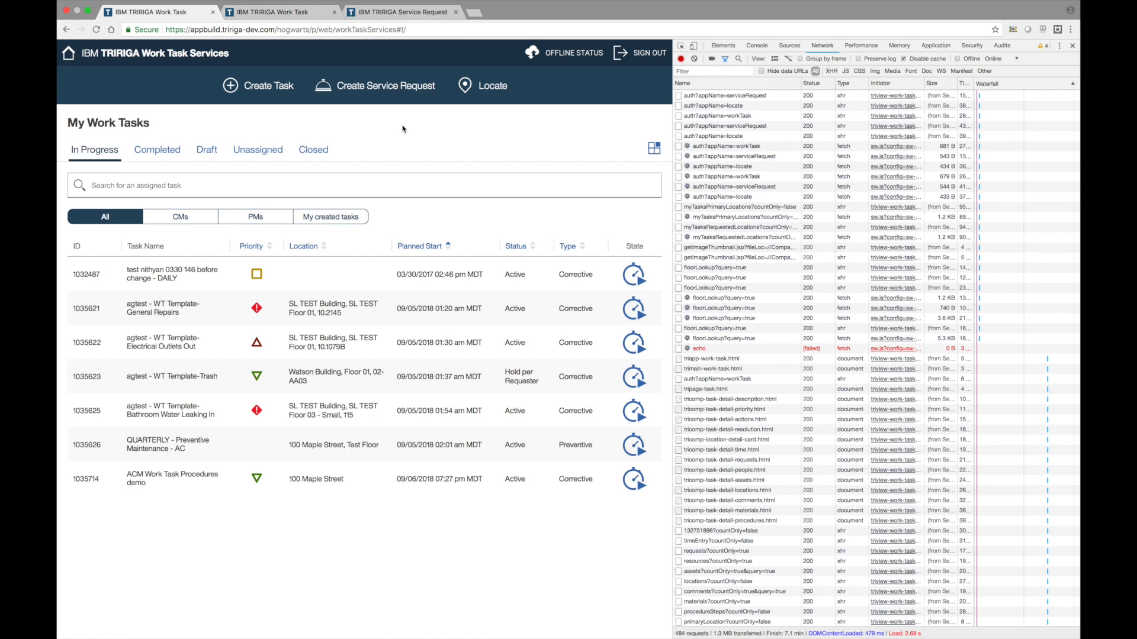
- Open the "agtest - WT Template-Trash" task and set the browser's network to offline
{"action": "left_click", "coordinate": [332, 379]}
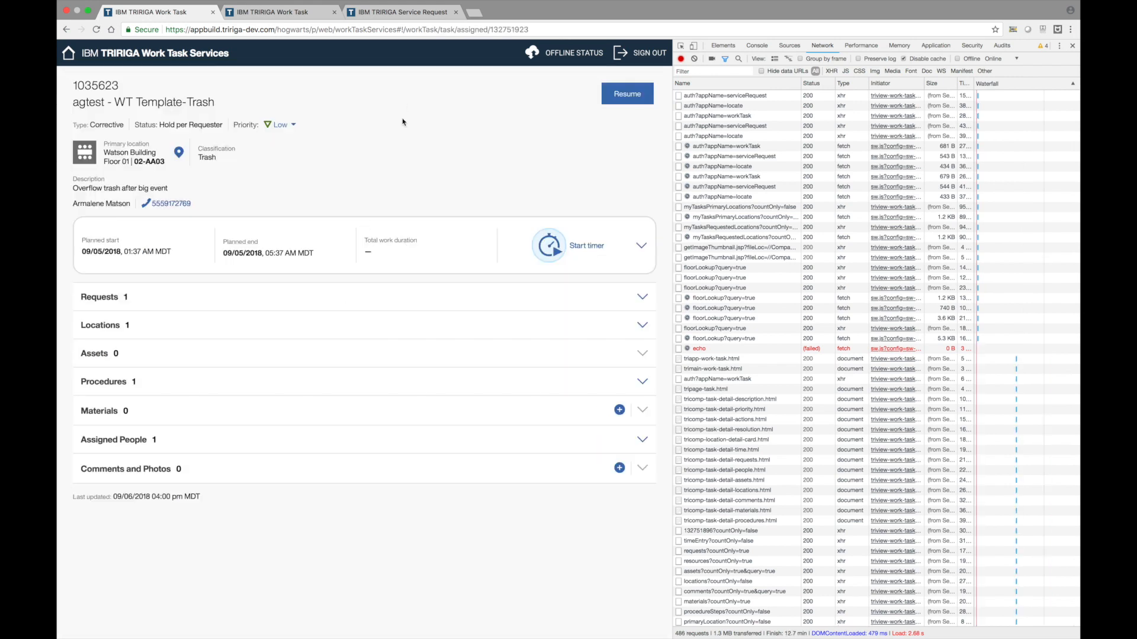
{"action": "left_click", "coordinate": [957, 59]}
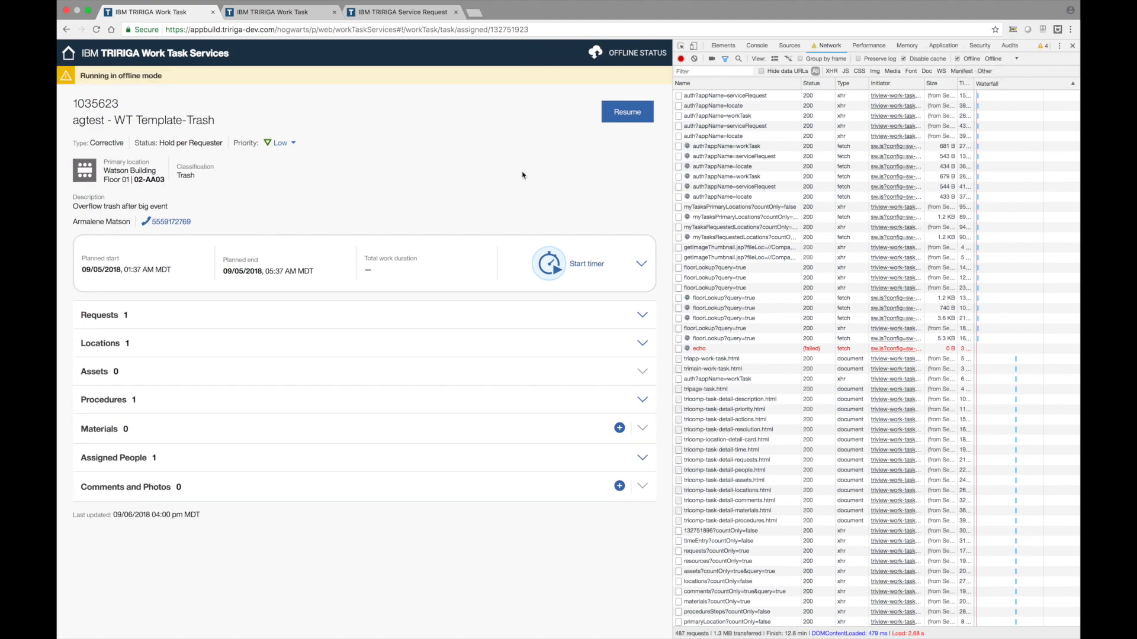
- Switch to the Trash task's record in the classic TRIRIGA form, resume the task and mark it complete
{"action": "key", "text": "ctrl+Right"}
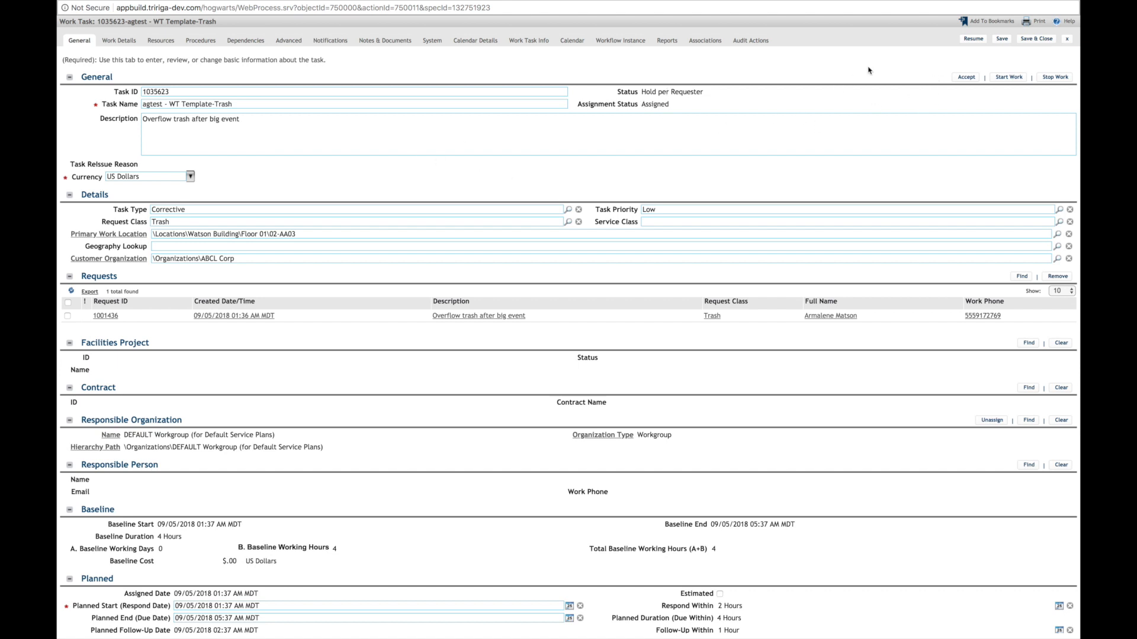
{"action": "left_click", "coordinate": [967, 40]}
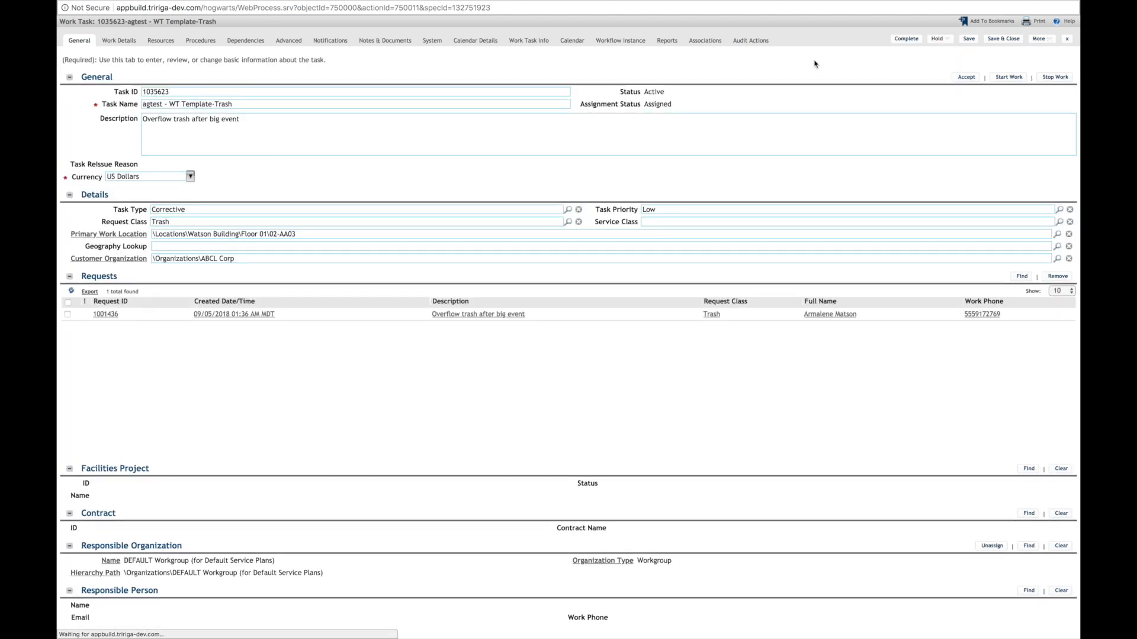
{"action": "left_click", "coordinate": [900, 41]}
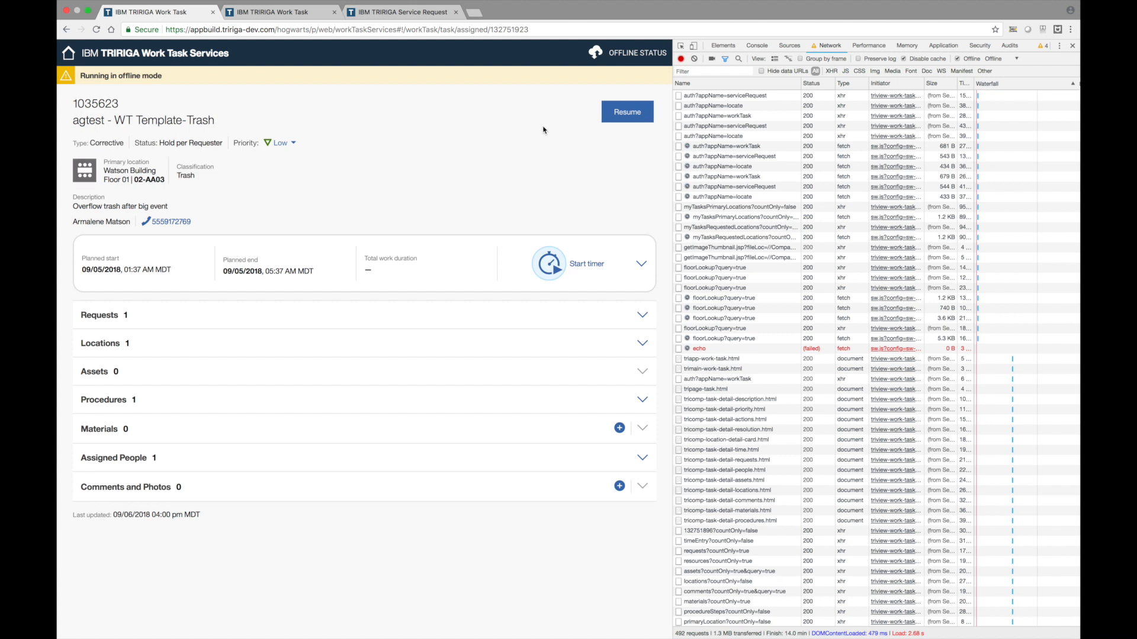
- Resume the Trash task in offline mode and, after restoring the network connection, skip uploading the pending resume action
{"action": "left_click", "coordinate": [619, 118]}
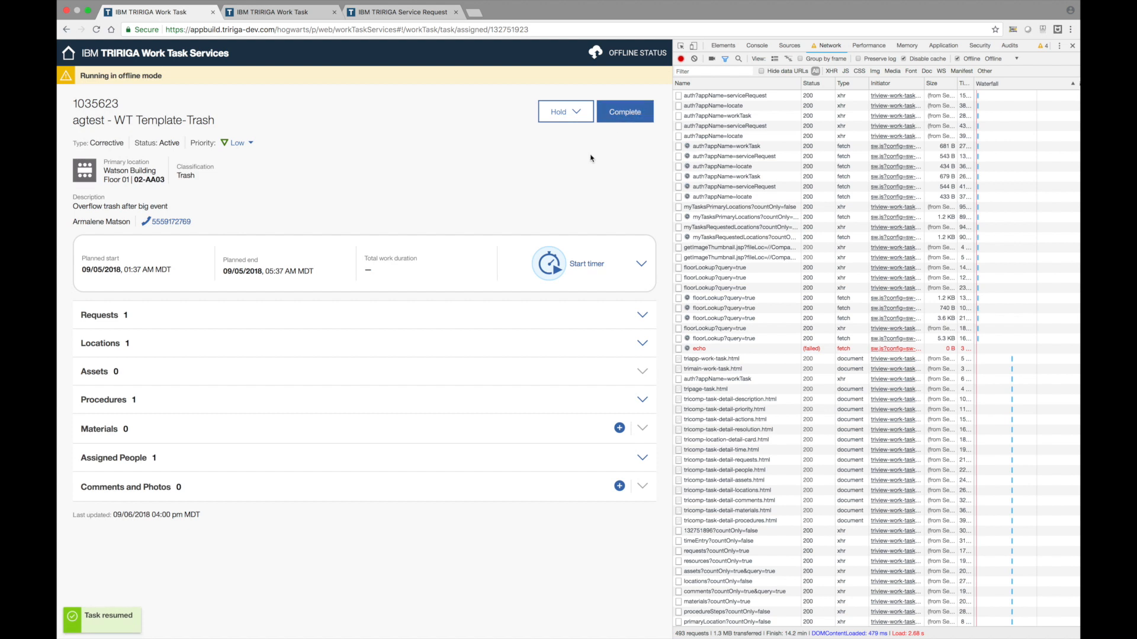
{"action": "left_click", "coordinate": [958, 60]}
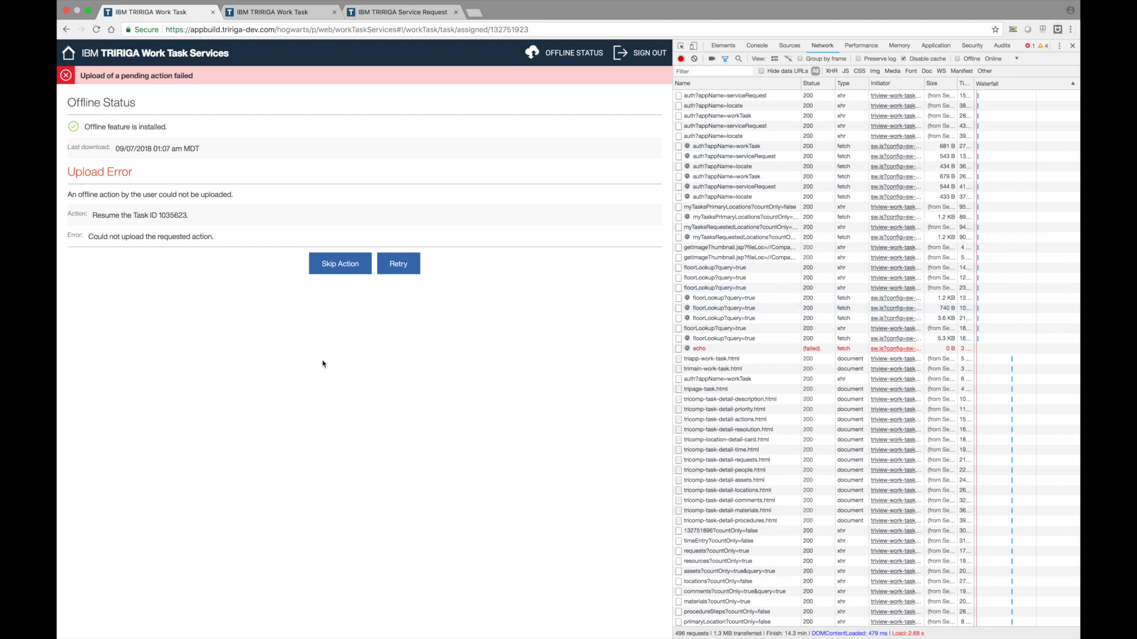
{"action": "left_click", "coordinate": [346, 270]}
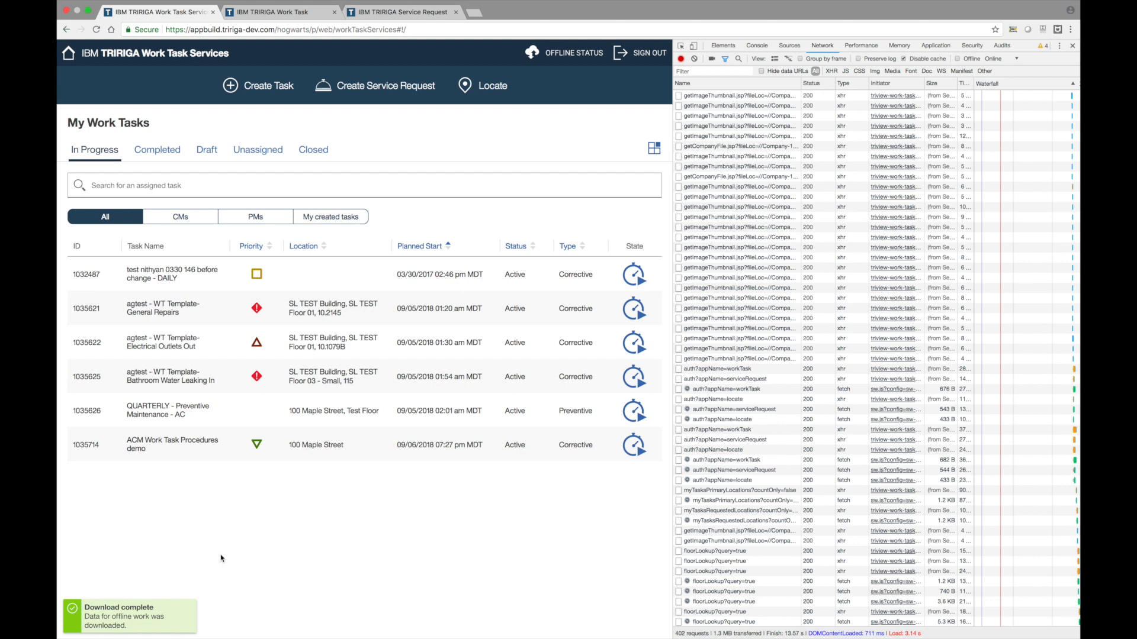
- Search the in-progress work tasks for "trash" and clear the search
{"action": "left_click", "coordinate": [174, 189]}
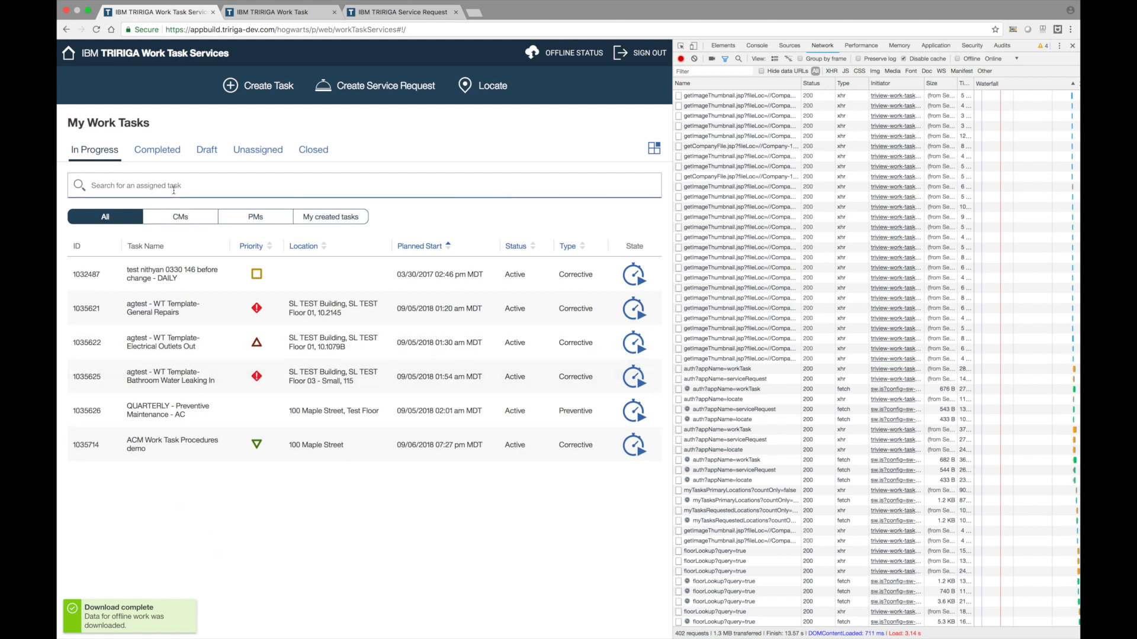
{"action": "type", "text": "trash"}
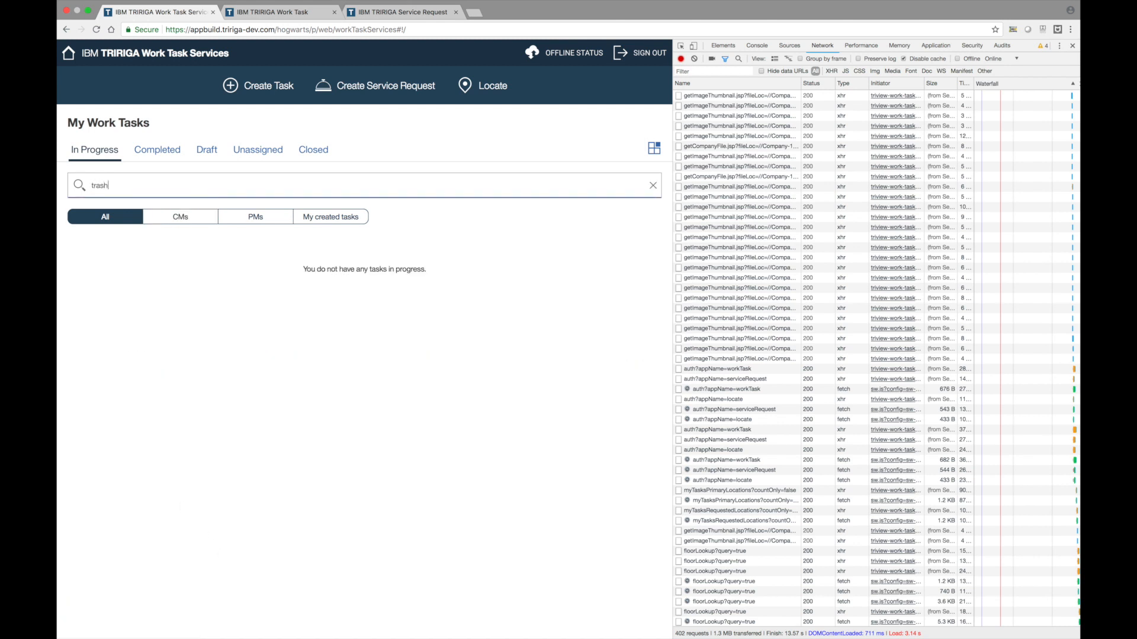
{"action": "key", "text": "super+a"}
{"action": "key", "text": "BackSpace"}
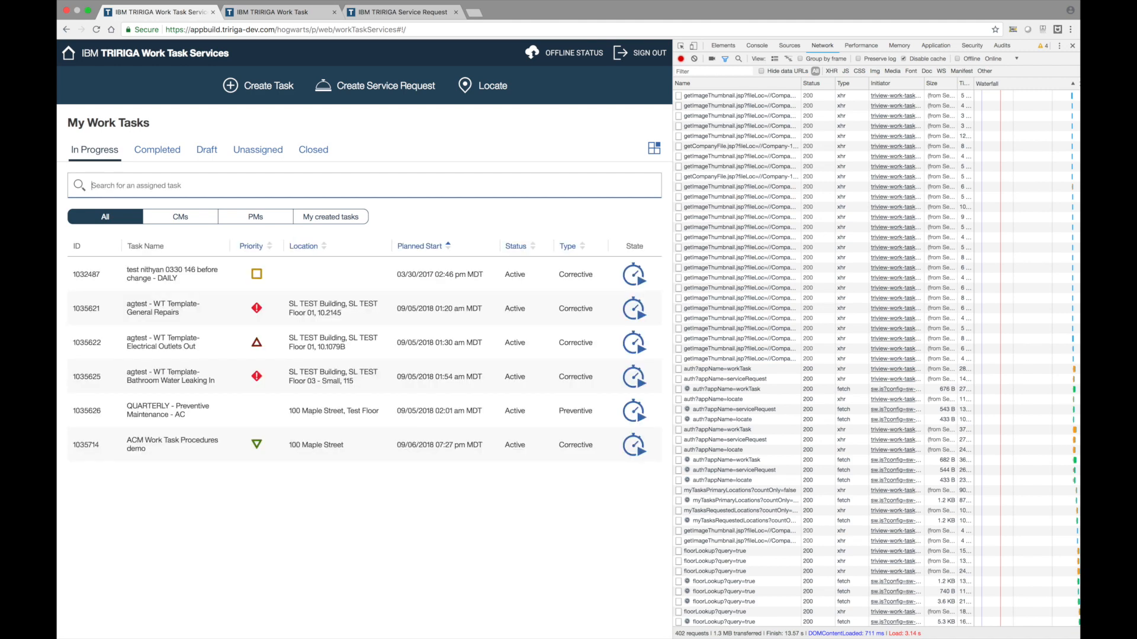
- Open the "agtest - WT Template-Trash" task from the completed tasks to check it, and return to the work task list
{"action": "left_click", "coordinate": [162, 156]}
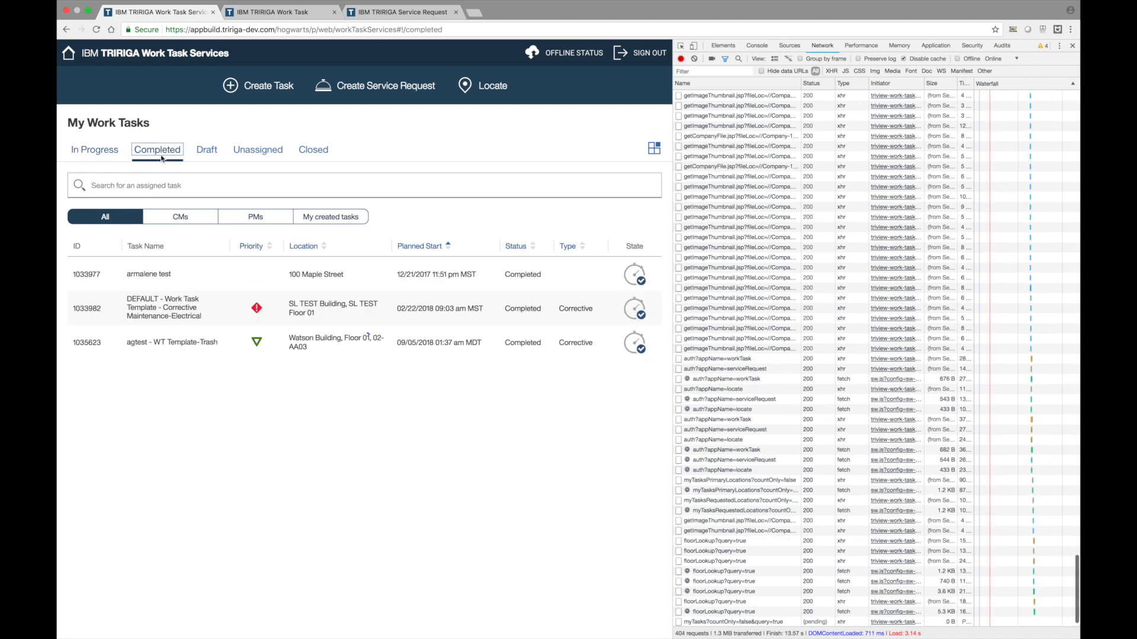
{"action": "left_click", "coordinate": [244, 356]}
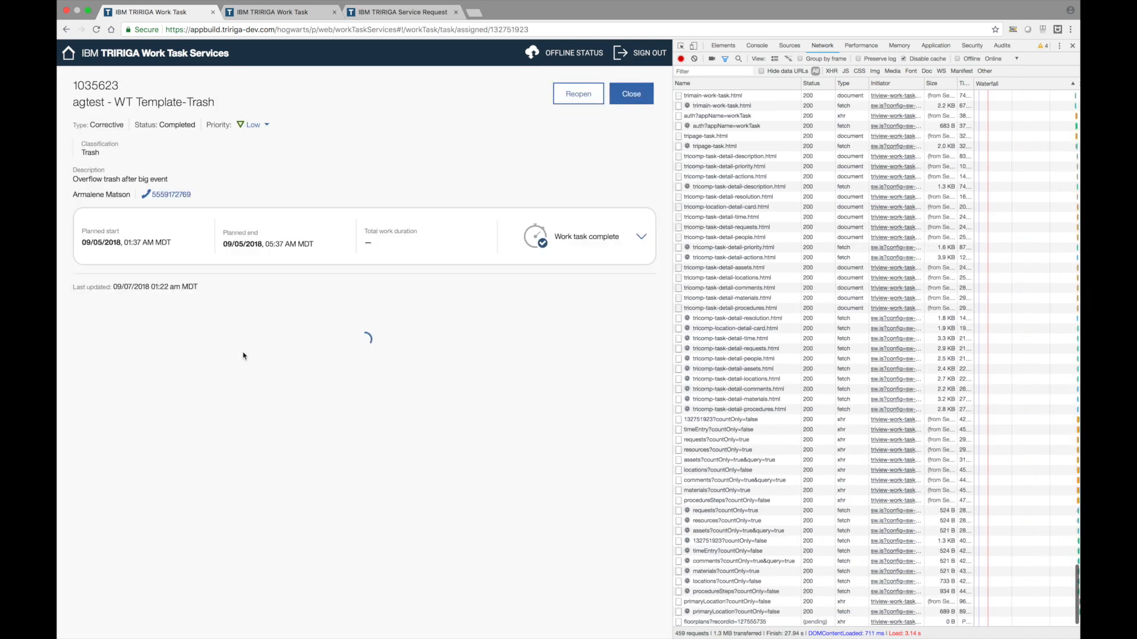
{"action": "left_click", "coordinate": [70, 62]}
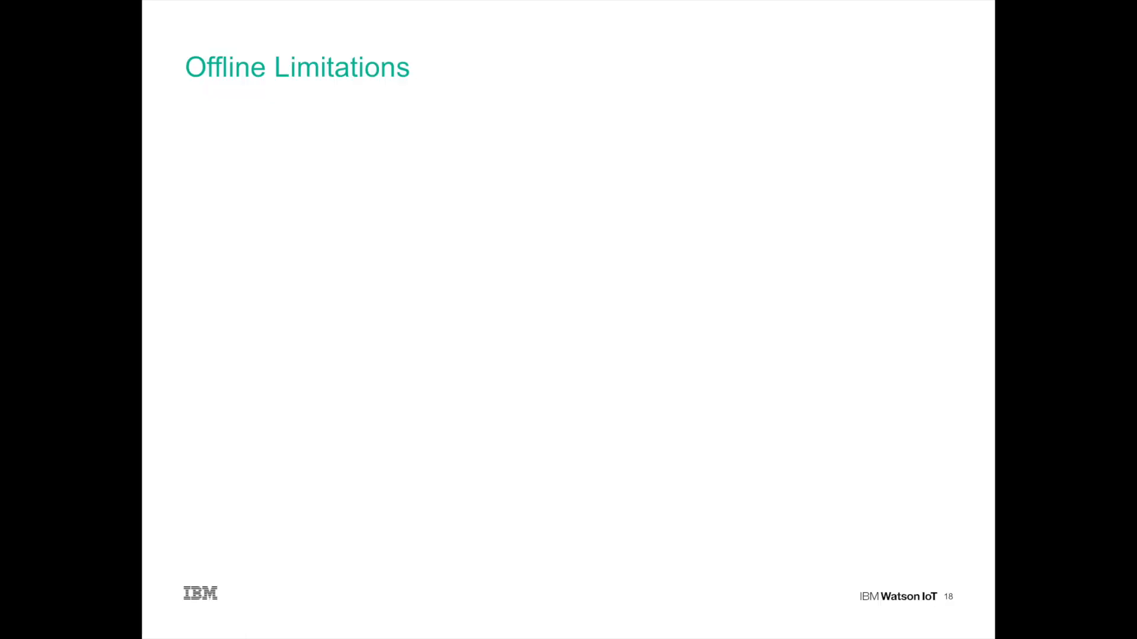
{"action": "key", "text": "Right"}
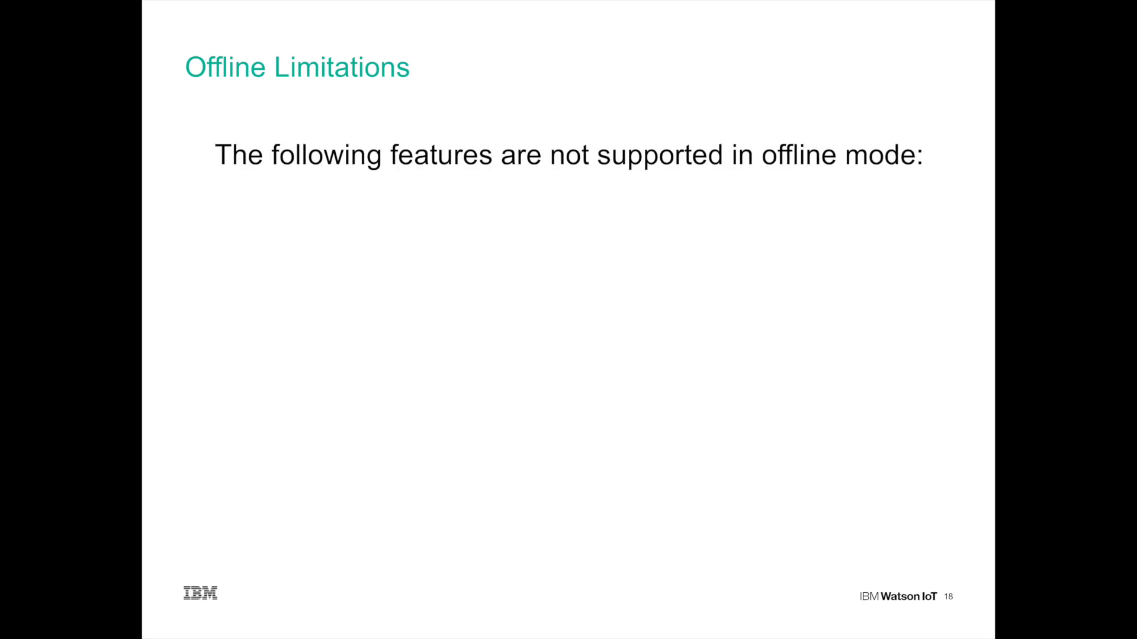
{"action": "key", "text": "Right"}
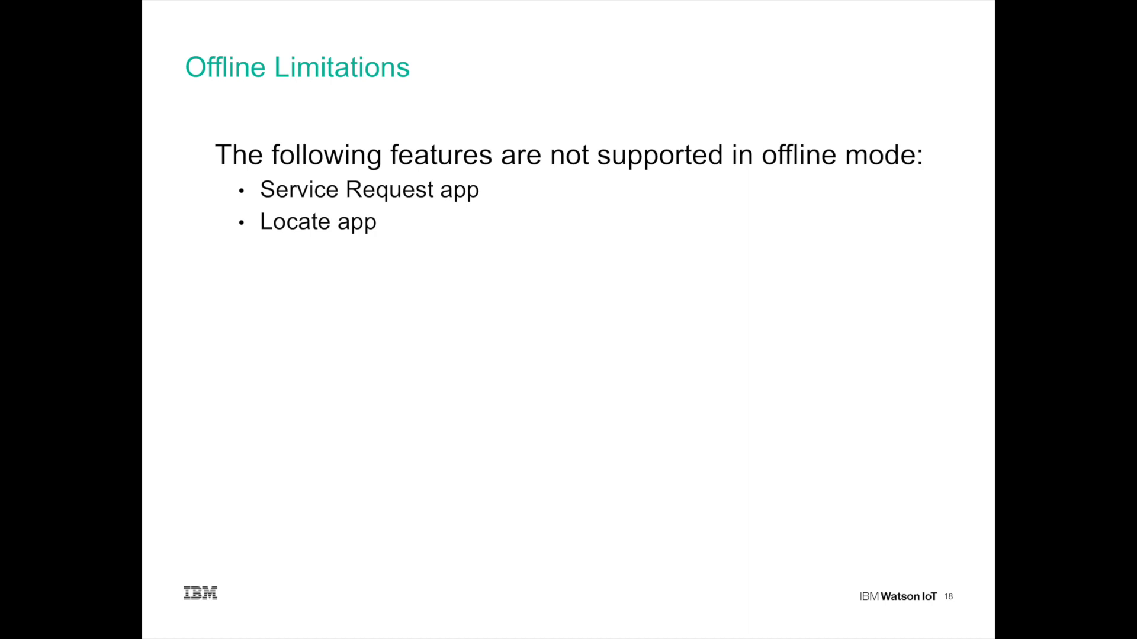
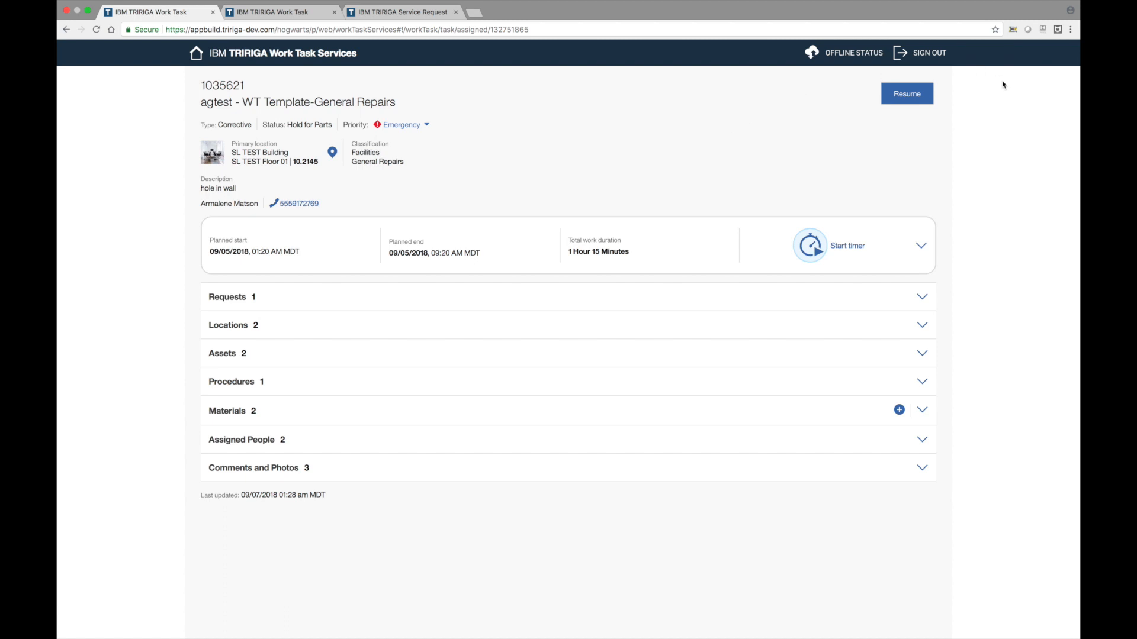
- Resume the "agtest - WT Template-General Repairs" task that is on hold for parts
{"action": "left_click", "coordinate": [912, 96]}
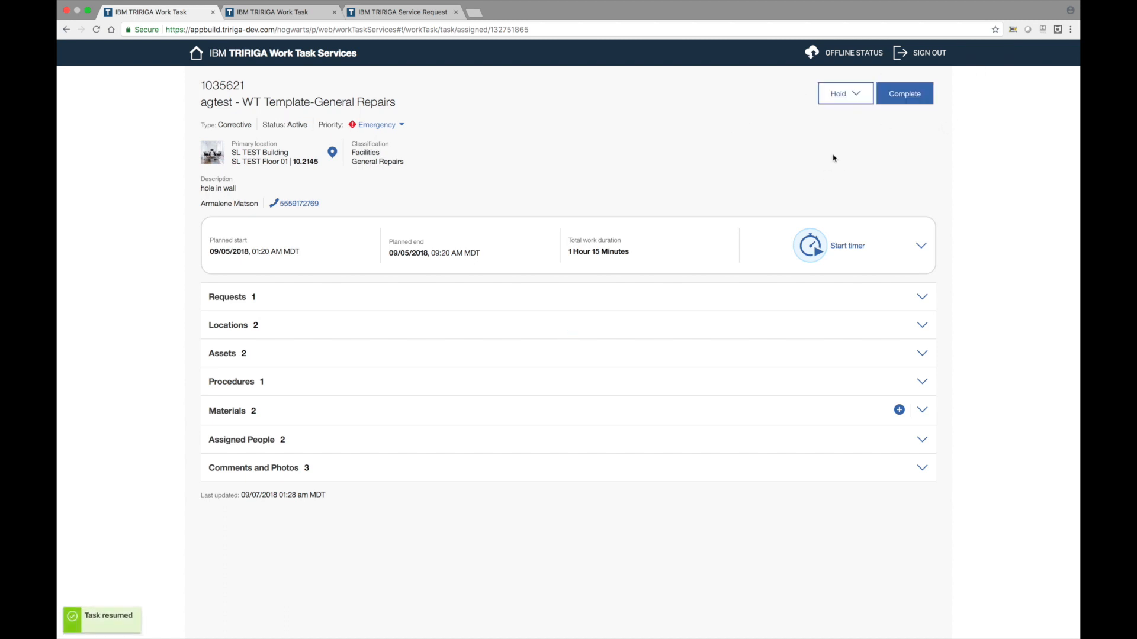
- Put the "agtest - WT Template-General Repairs" task on hold per requester and resume it
{"action": "left_click", "coordinate": [845, 94]}
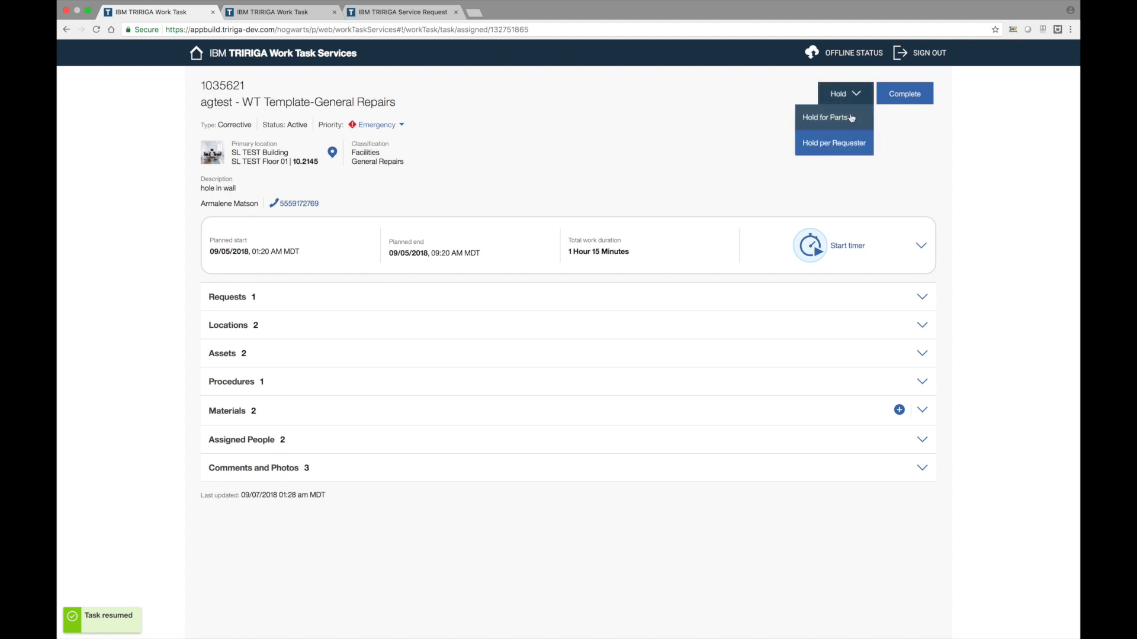
{"action": "left_click", "coordinate": [838, 151]}
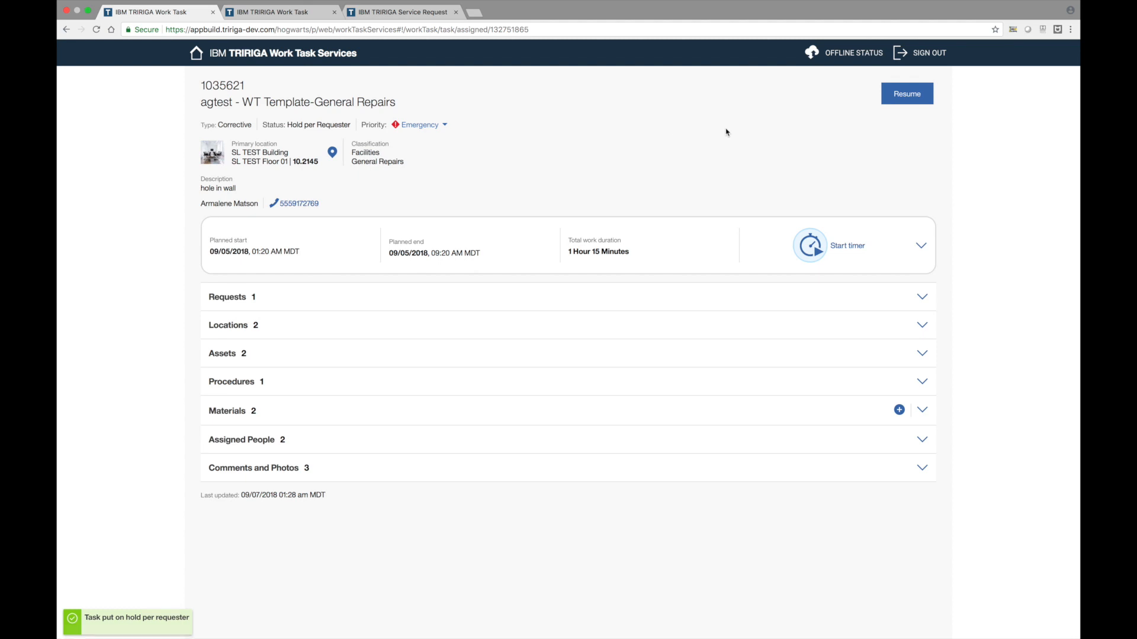
{"action": "left_click", "coordinate": [912, 99]}
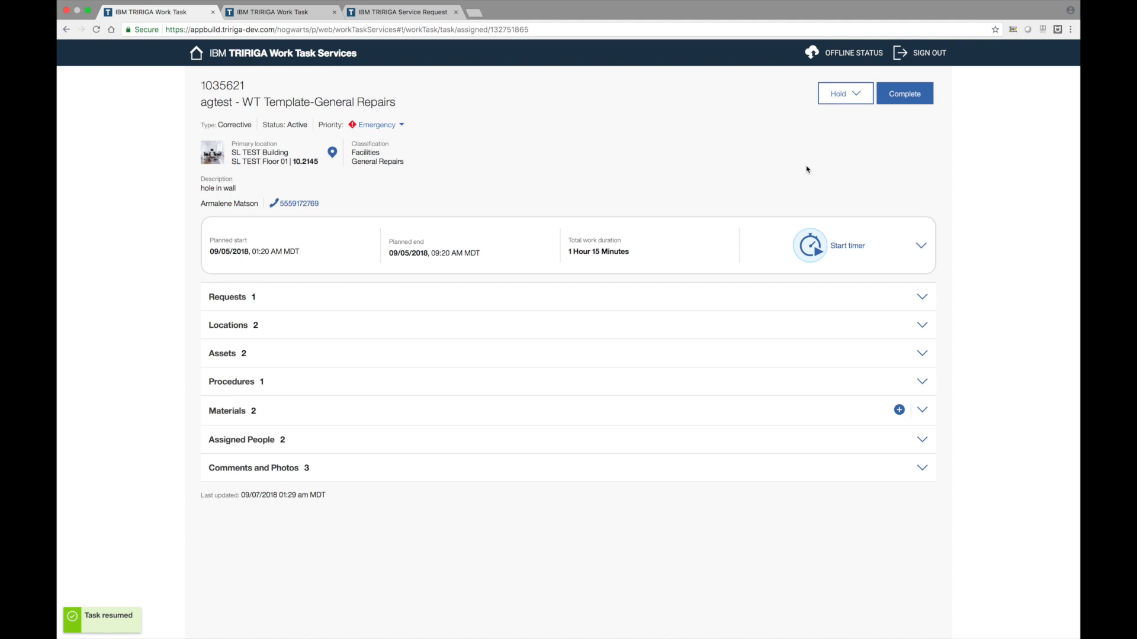
- Try to complete the General Repairs task, and mark the required "check temp" step complete in its "agtest - wt demo1 - per task" procedure
{"action": "left_click", "coordinate": [906, 98]}
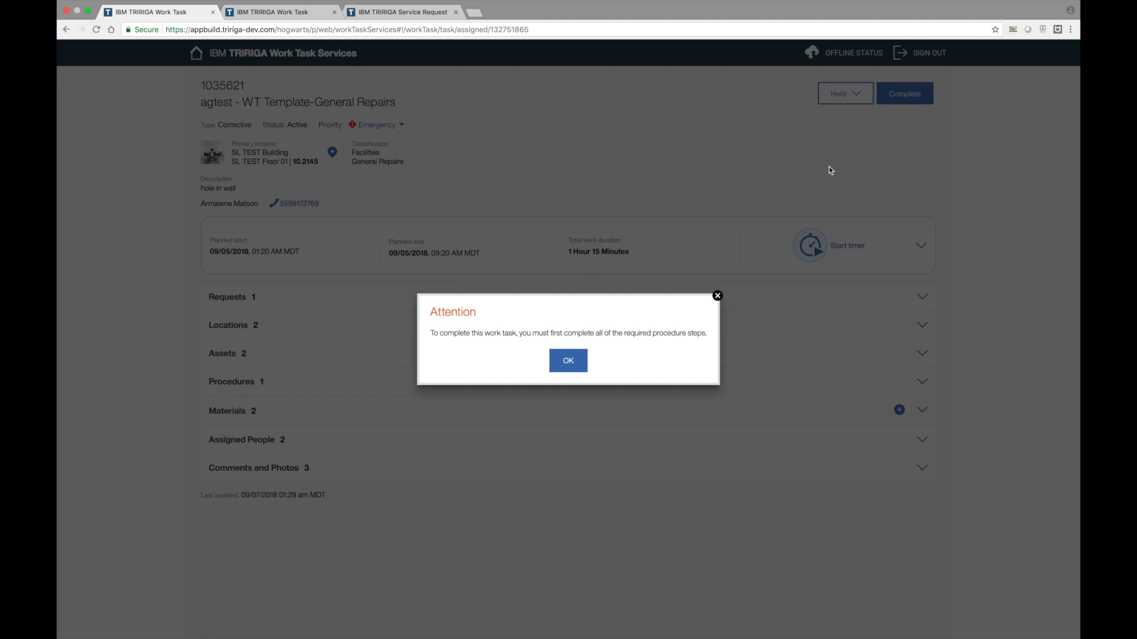
{"action": "left_click", "coordinate": [583, 364]}
{"action": "left_click", "coordinate": [615, 382]}
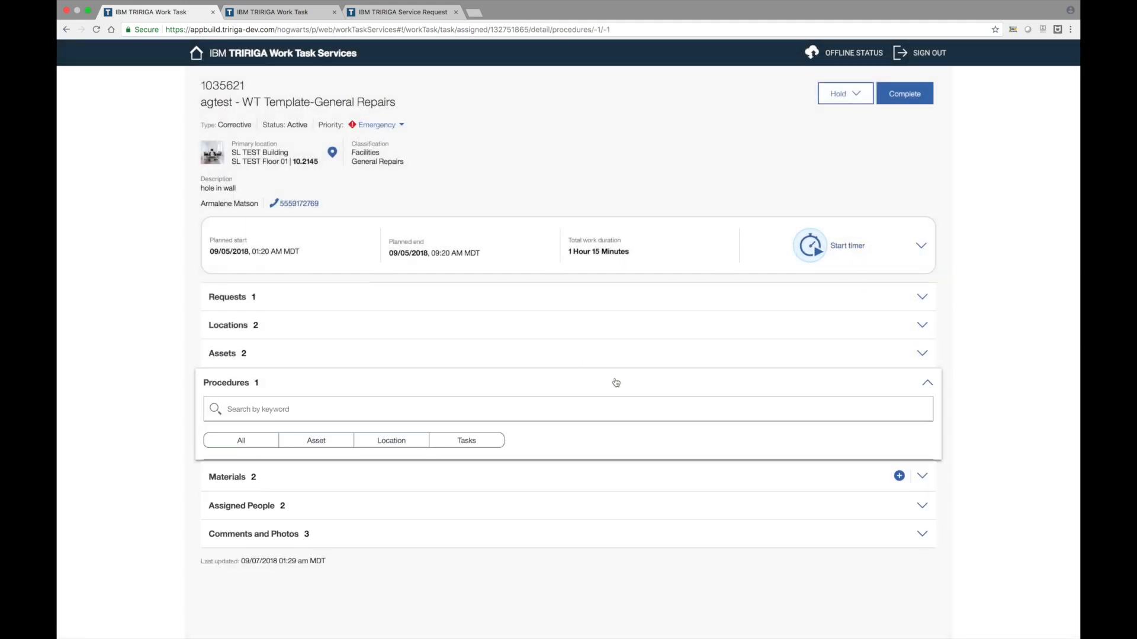
{"action": "left_click", "coordinate": [476, 485]}
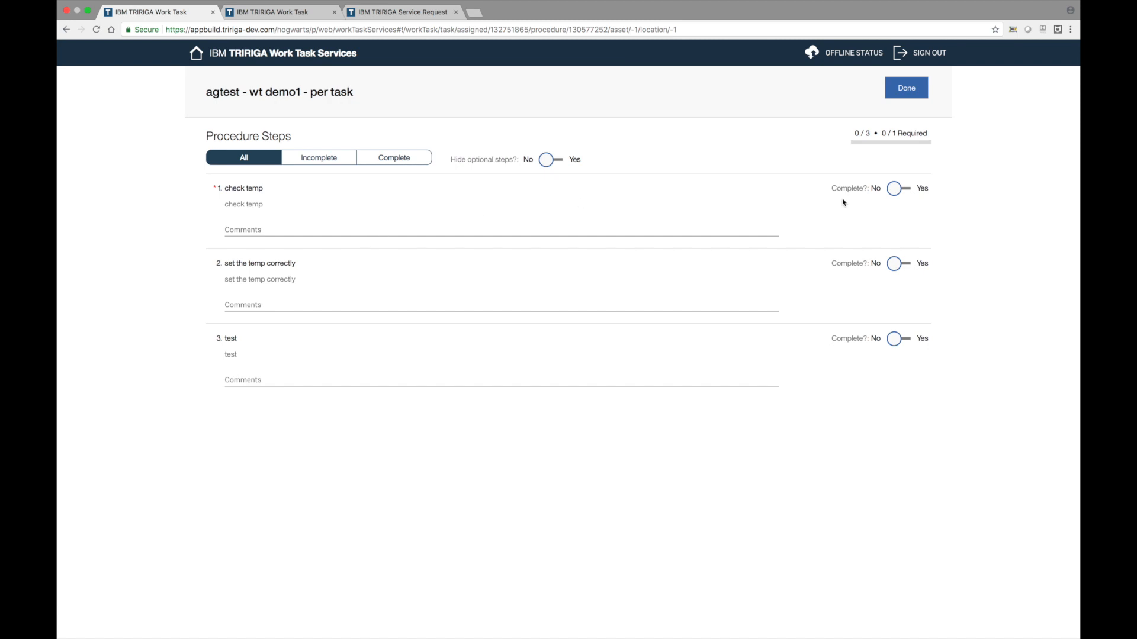
{"action": "left_click", "coordinate": [899, 188]}
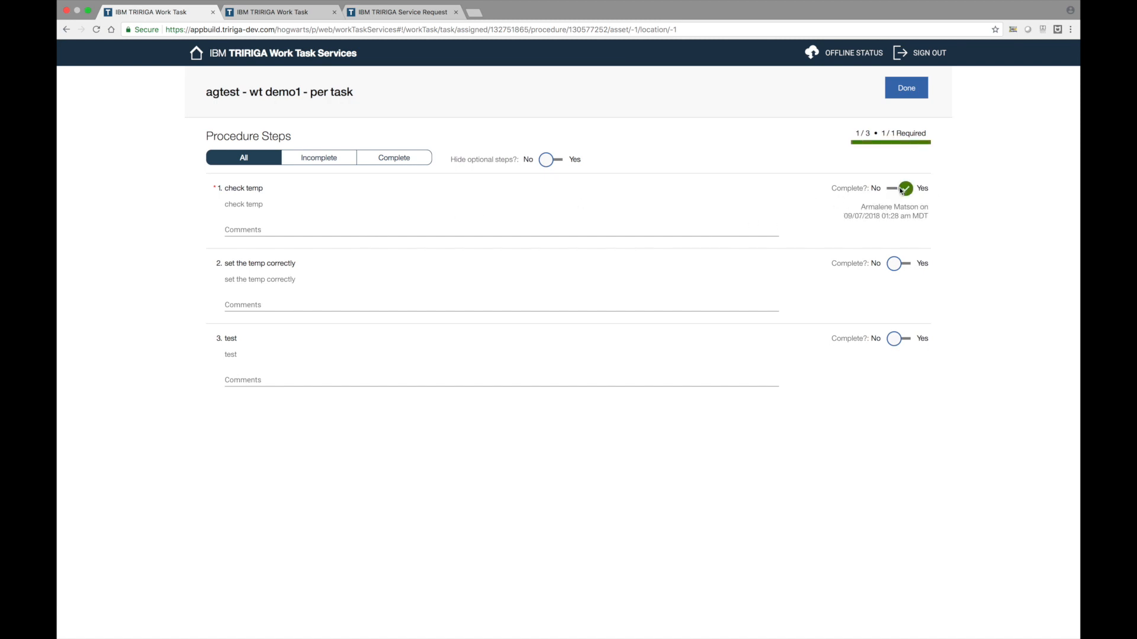
{"action": "left_click", "coordinate": [906, 89]}
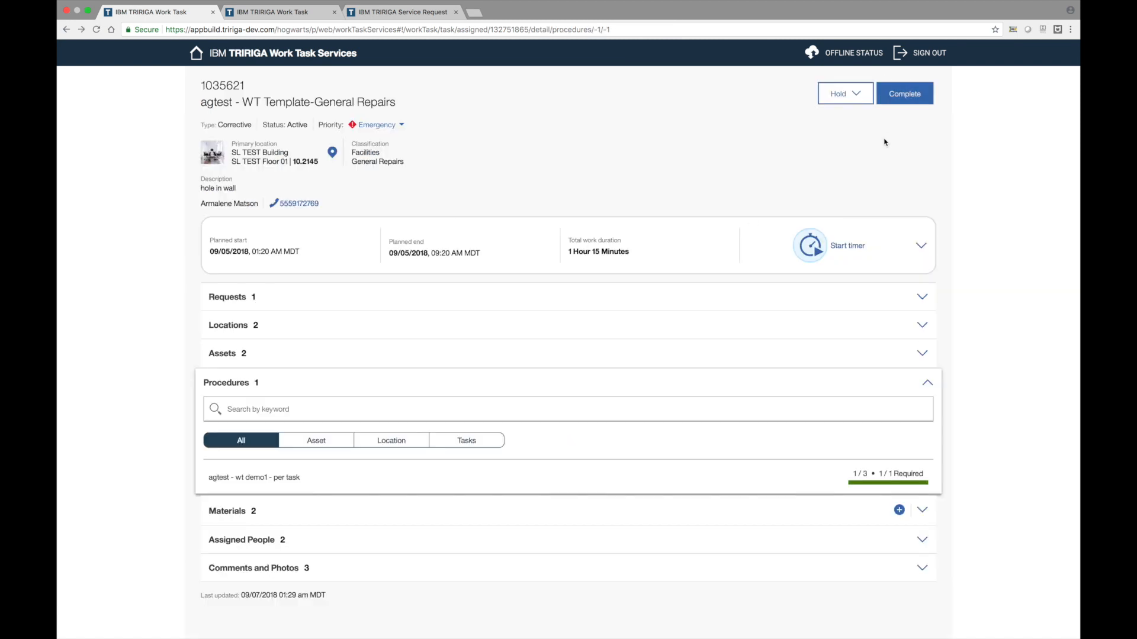
- Complete the General Repairs task with the resolution summary "The problem is resolved and we patched hole."
{"action": "left_click", "coordinate": [914, 98]}
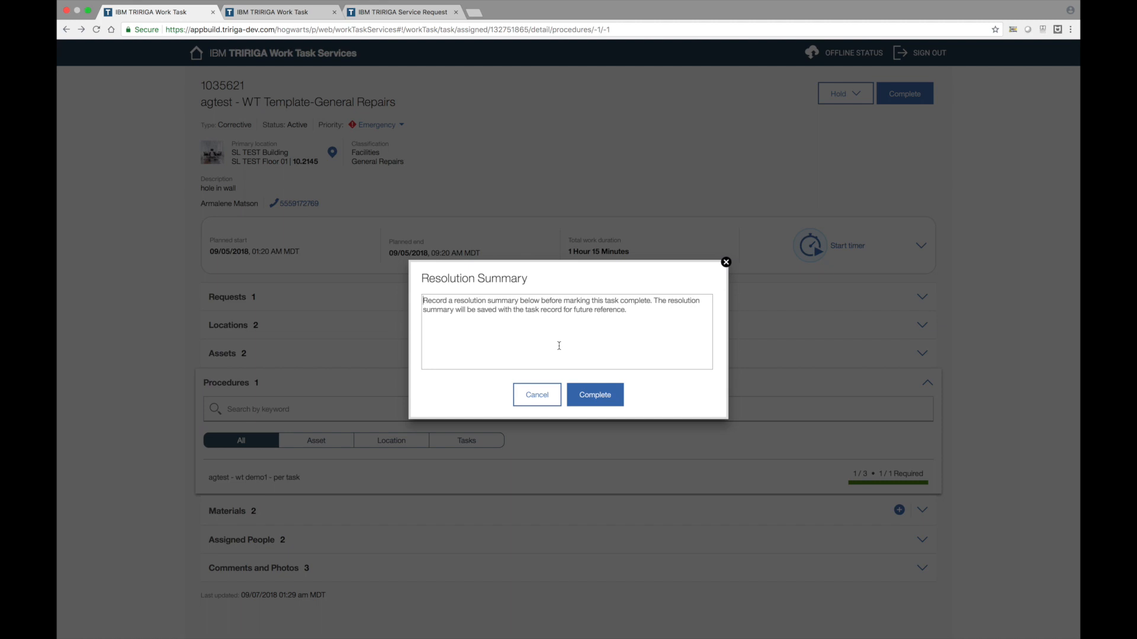
{"action": "type", "text": "The probvlem i"}
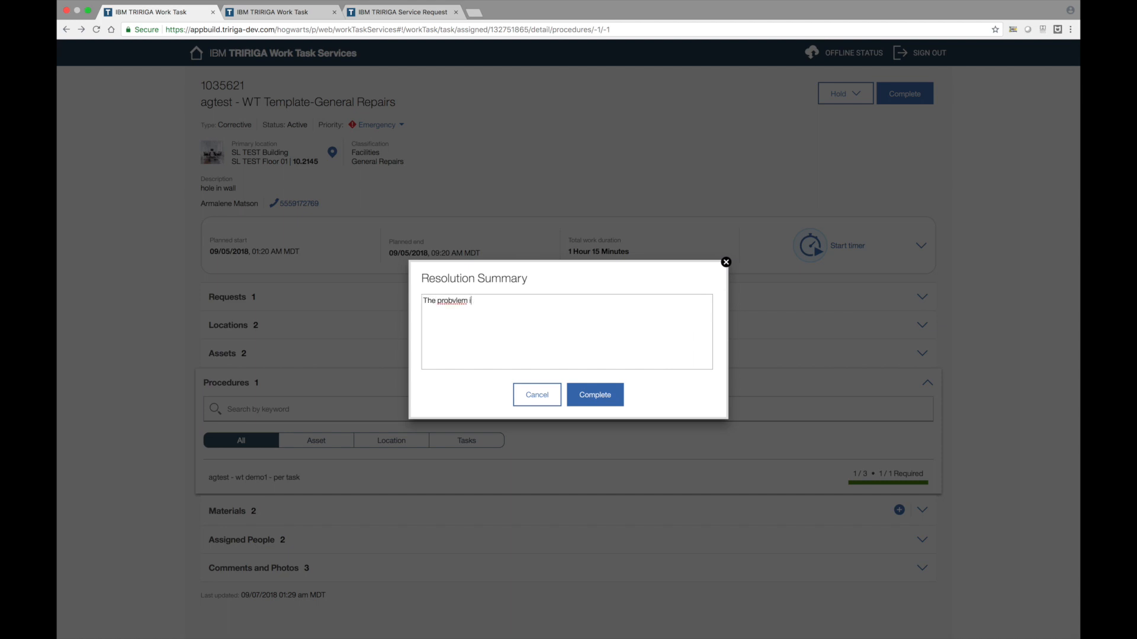
{"action": "key", "text": "super+a"}
{"action": "type", "text": "The problem is resolved and we patched hole."}
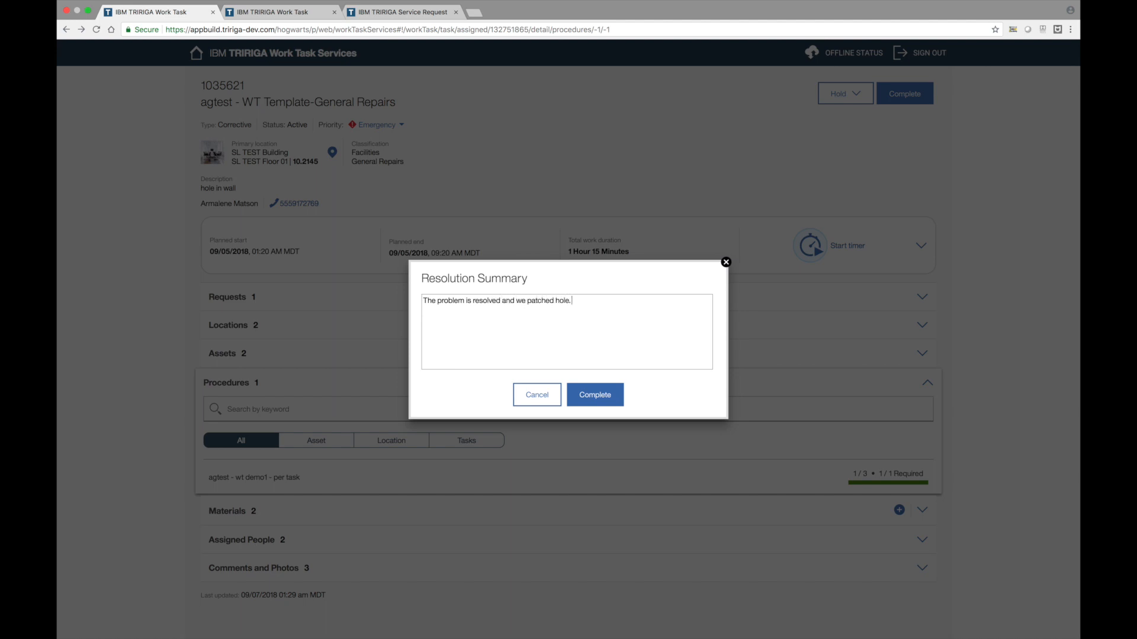
{"action": "left_click", "coordinate": [604, 407]}
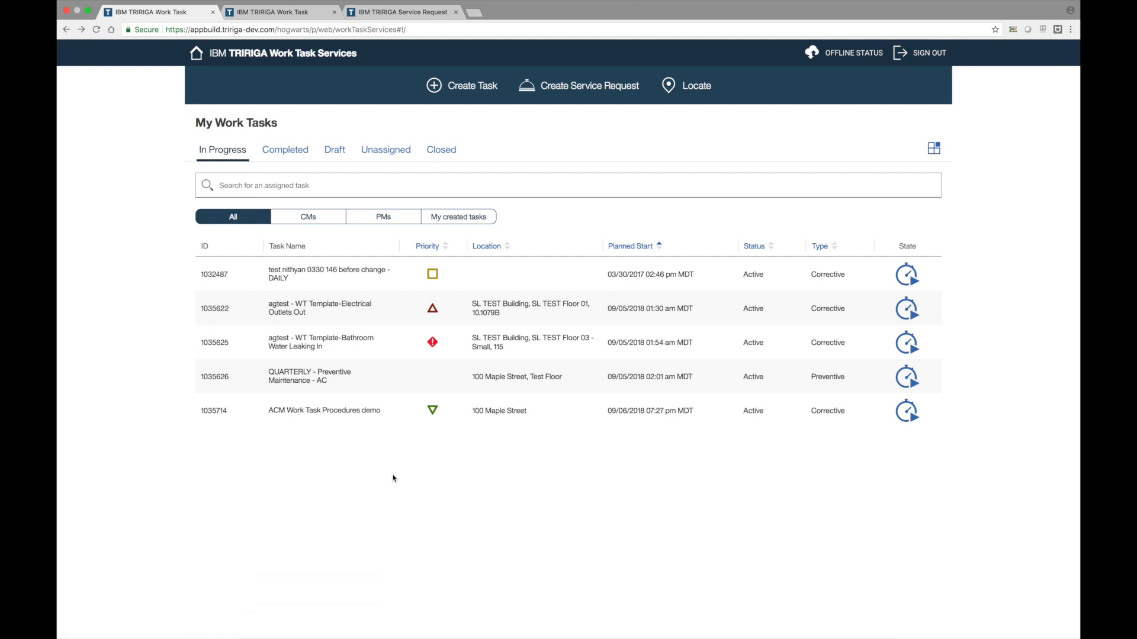
- Open the General Repairs task from the completed tasks and view its resolution summary editor without changing anything
{"action": "left_click", "coordinate": [286, 151]}
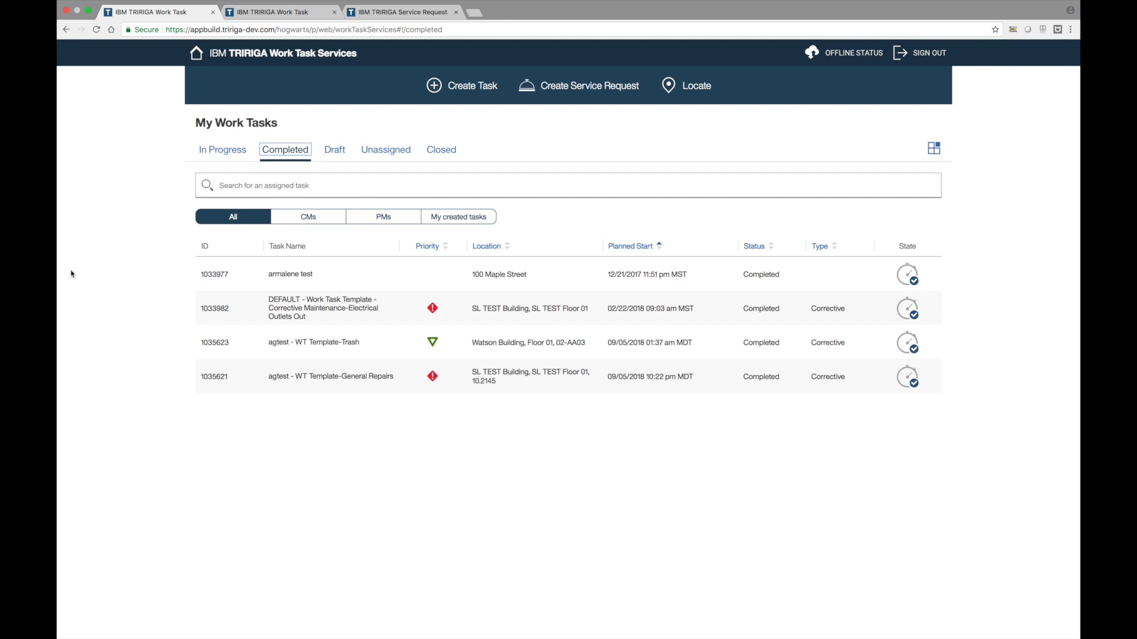
{"action": "left_click", "coordinate": [375, 389]}
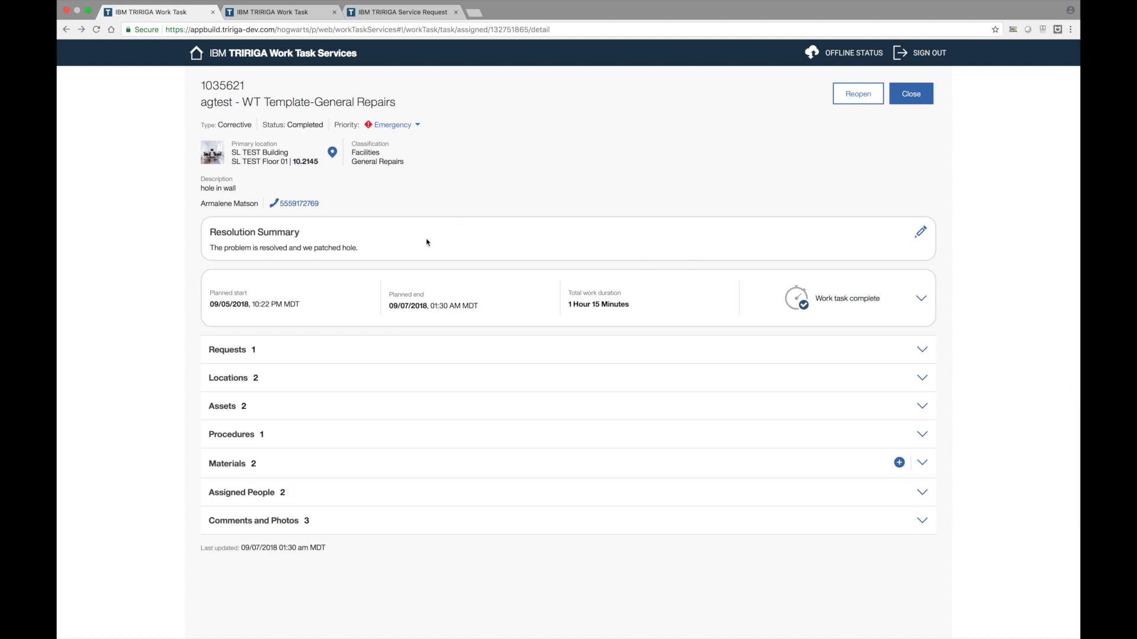
{"action": "left_click", "coordinate": [920, 233]}
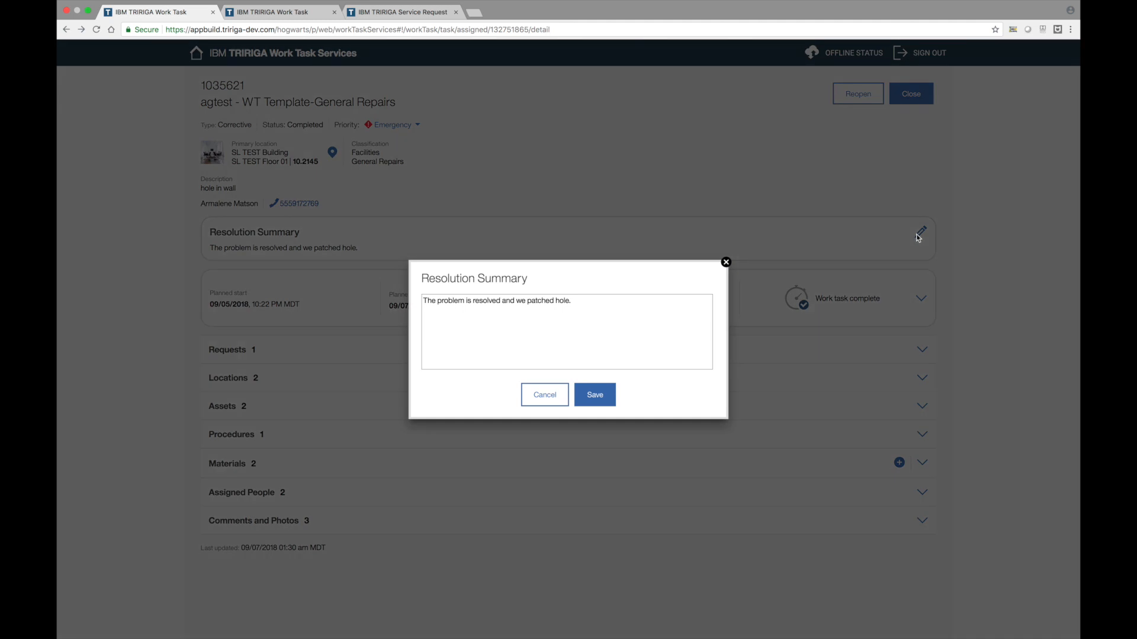
{"action": "left_click", "coordinate": [726, 263]}
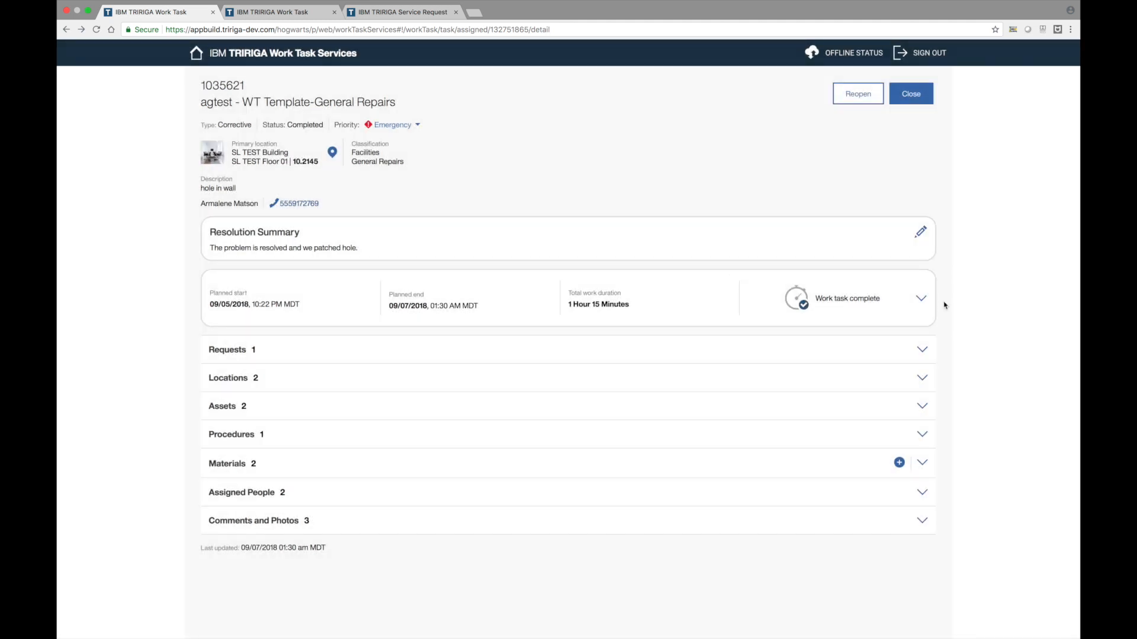
- View the completed task's time log and its form for new time entries without adding one
{"action": "left_click", "coordinate": [923, 302]}
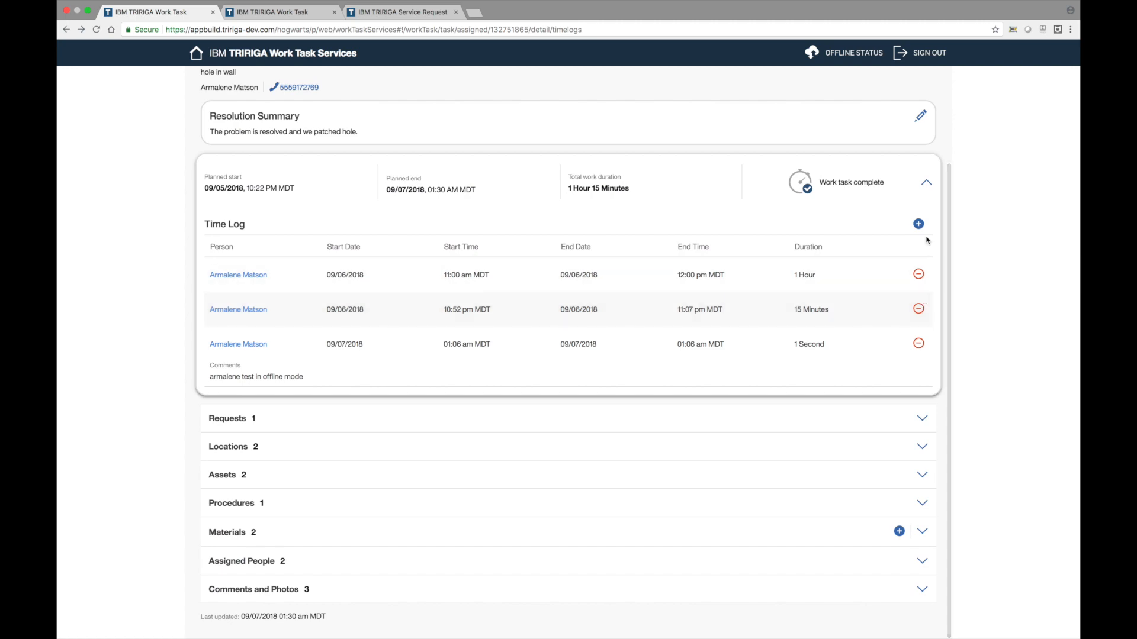
{"action": "left_click", "coordinate": [919, 226]}
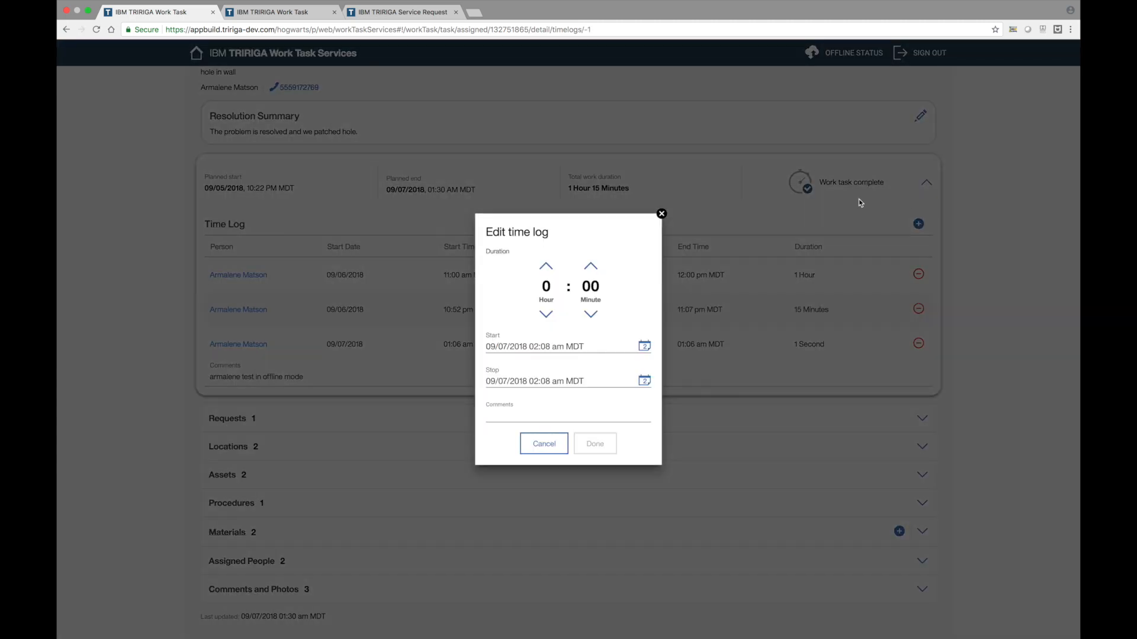
{"action": "left_click", "coordinate": [662, 214]}
{"action": "left_click", "coordinate": [927, 184]}
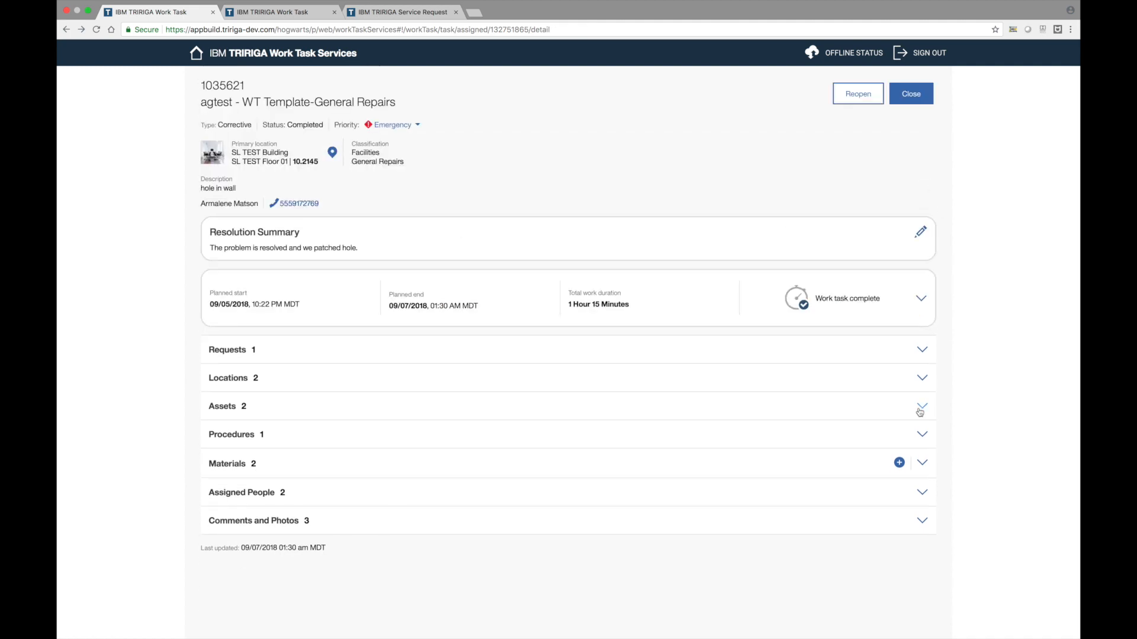
- View the completed task's form for adding materials without saving an item, and look through its comments and photos
{"action": "left_click", "coordinate": [899, 463]}
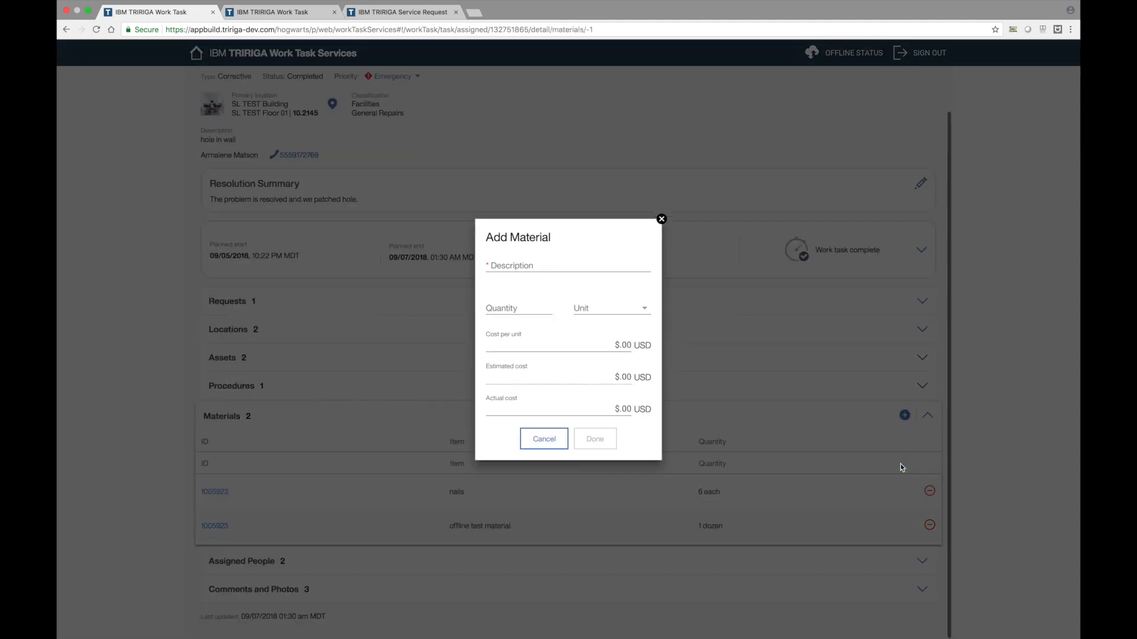
{"action": "left_click", "coordinate": [662, 219]}
{"action": "left_click", "coordinate": [921, 522]}
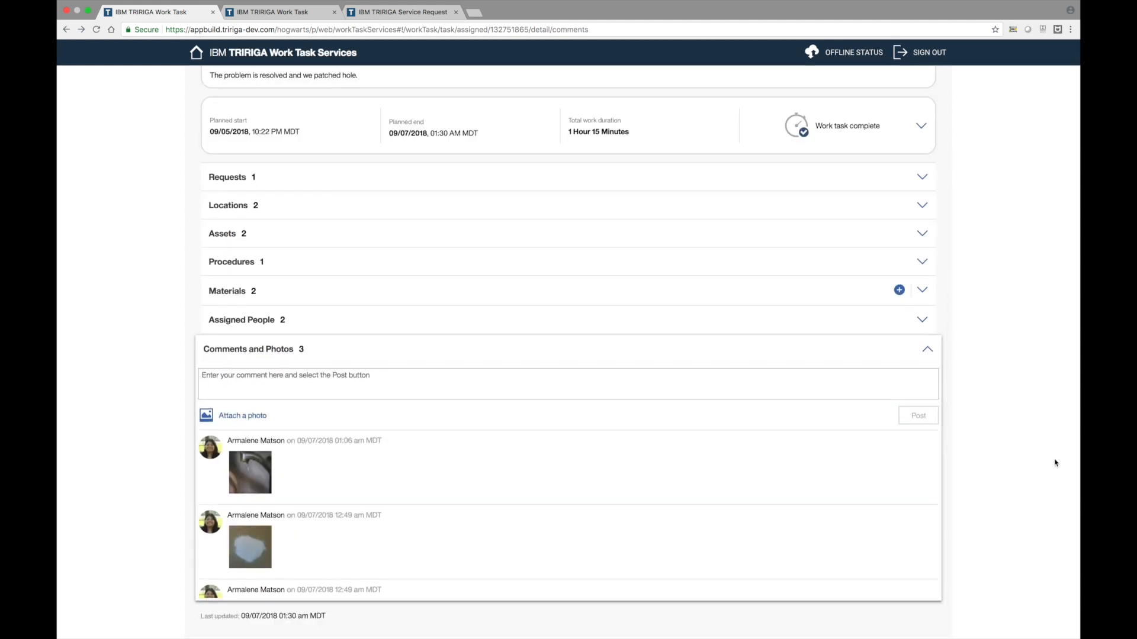
{"action": "left_click", "coordinate": [927, 350]}
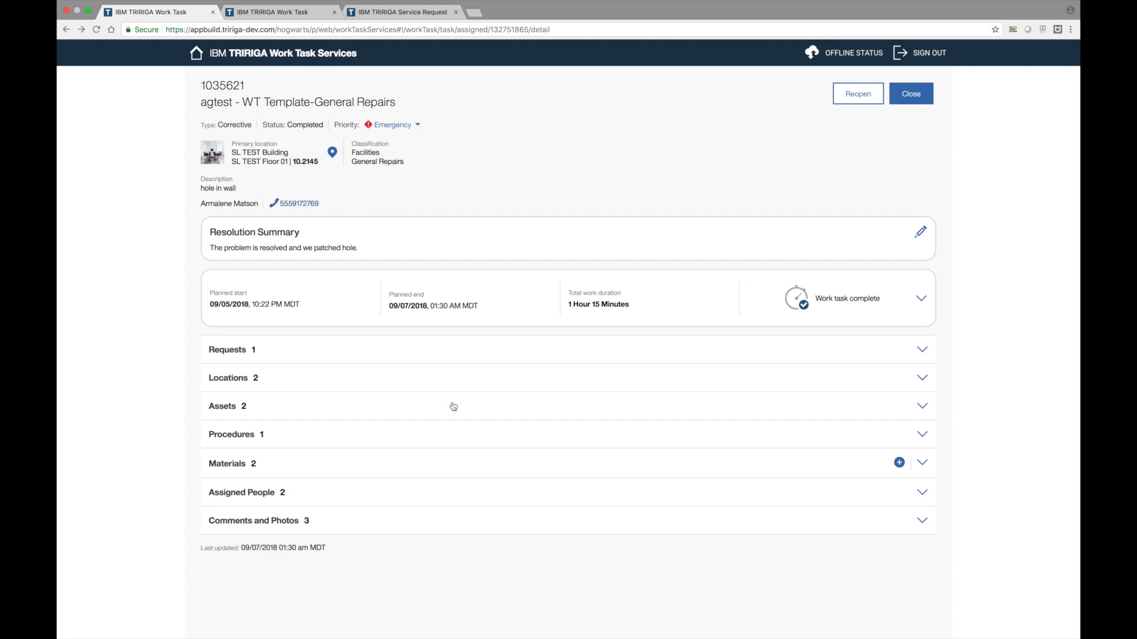
- Review the materials, time log entries, comments and photos recorded on the completed General Repairs task
{"action": "left_click", "coordinate": [431, 466]}
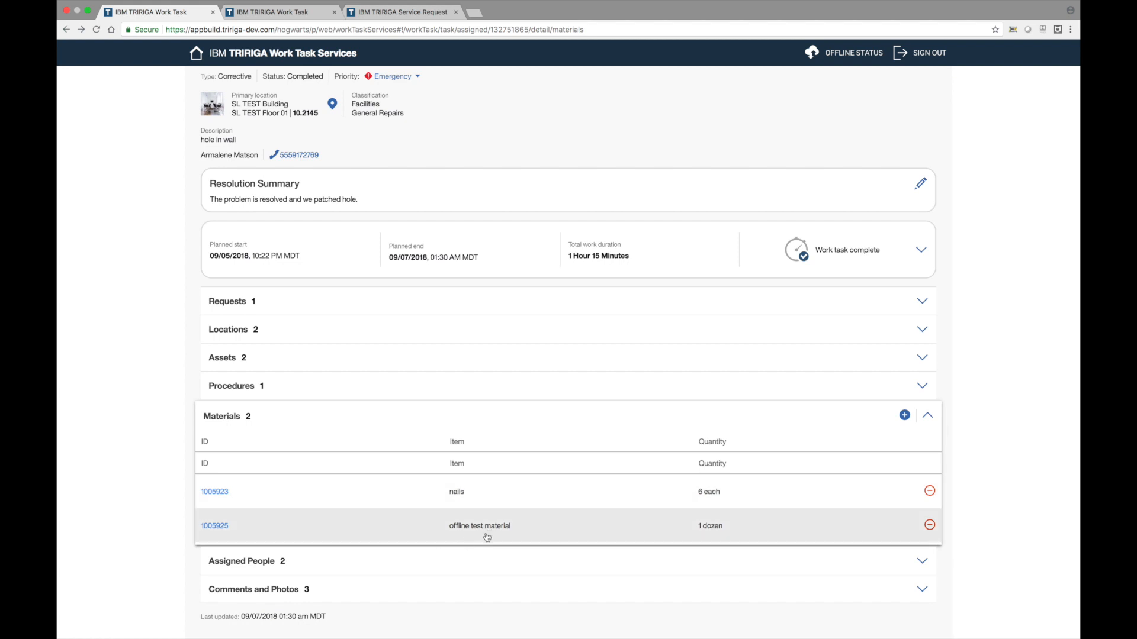
{"action": "left_click", "coordinate": [922, 253]}
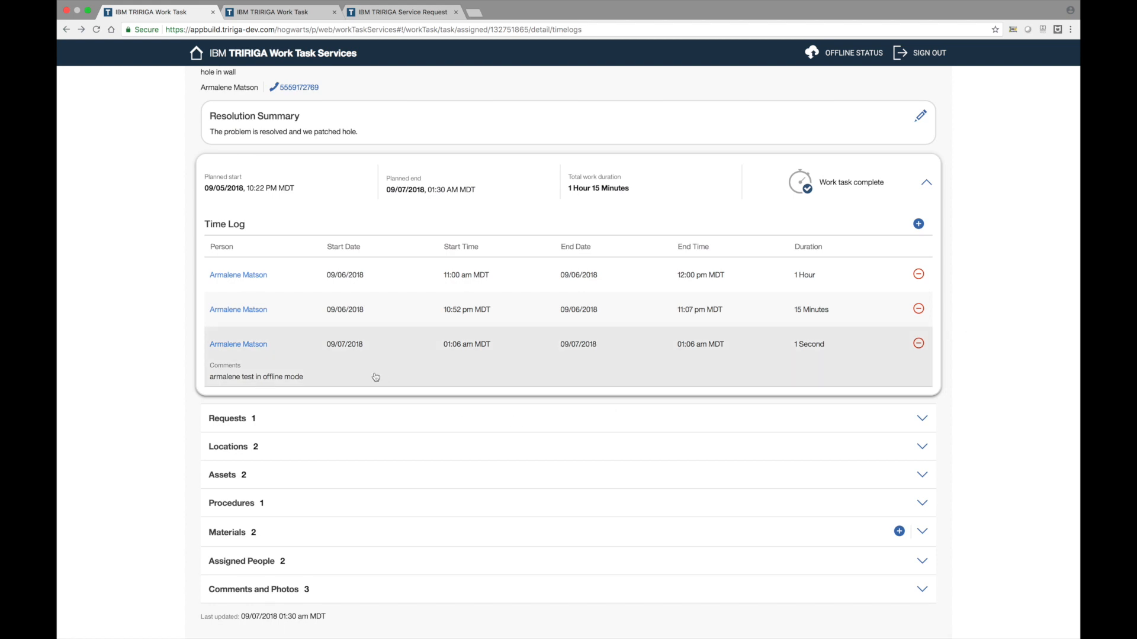
{"action": "left_click", "coordinate": [356, 598]}
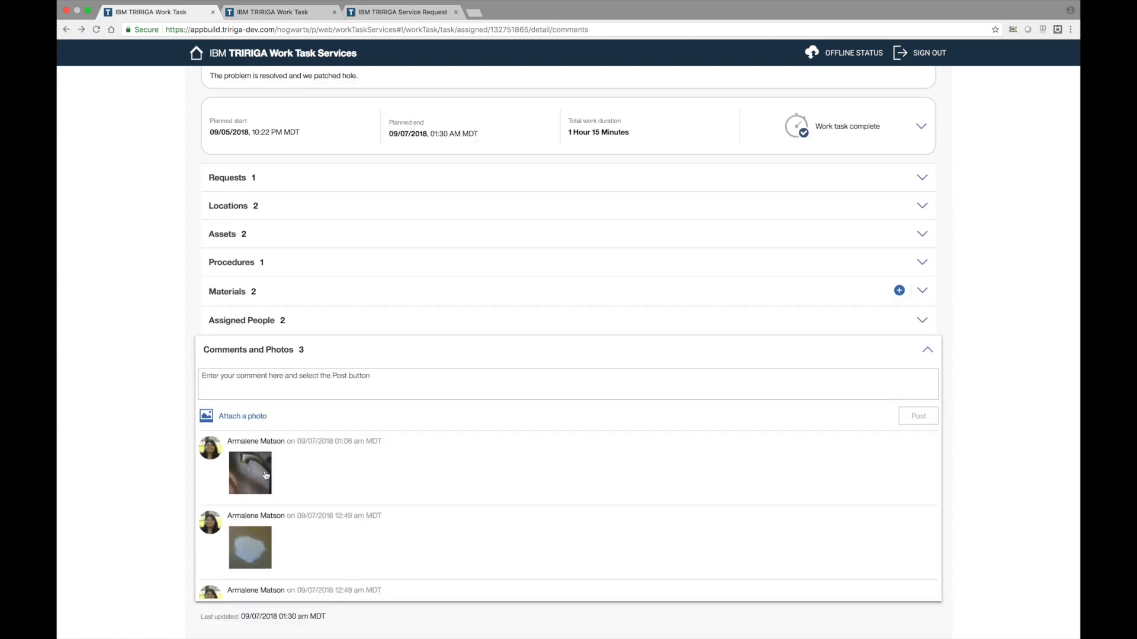
{"action": "left_click", "coordinate": [928, 350]}
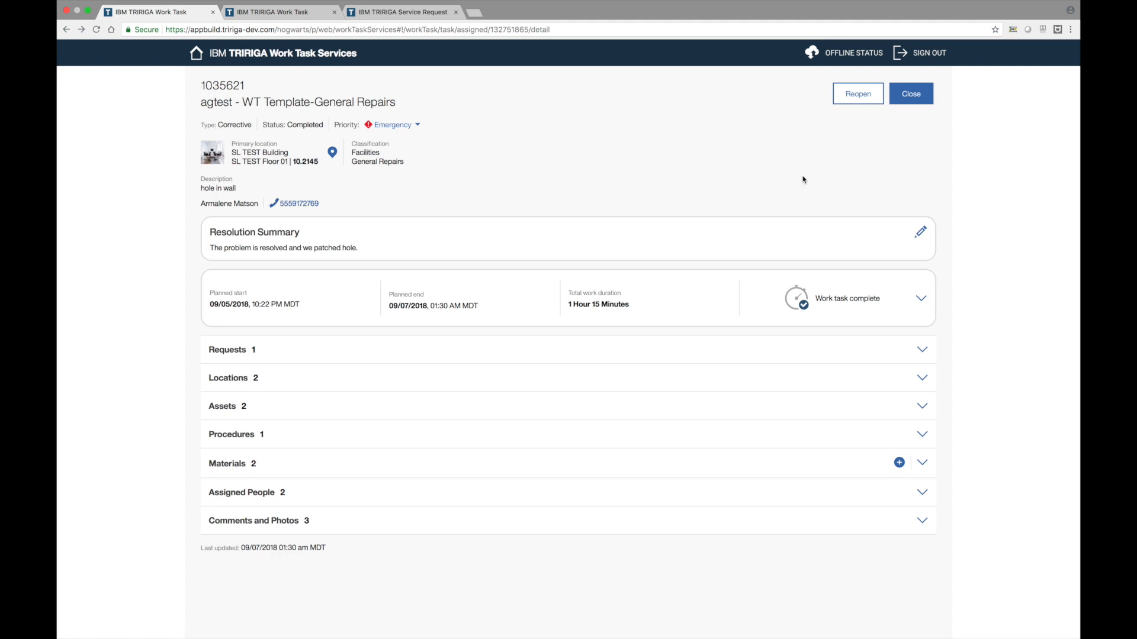
- Reopen the completed General Repairs task with a selected reopen reason
{"action": "left_click", "coordinate": [850, 98]}
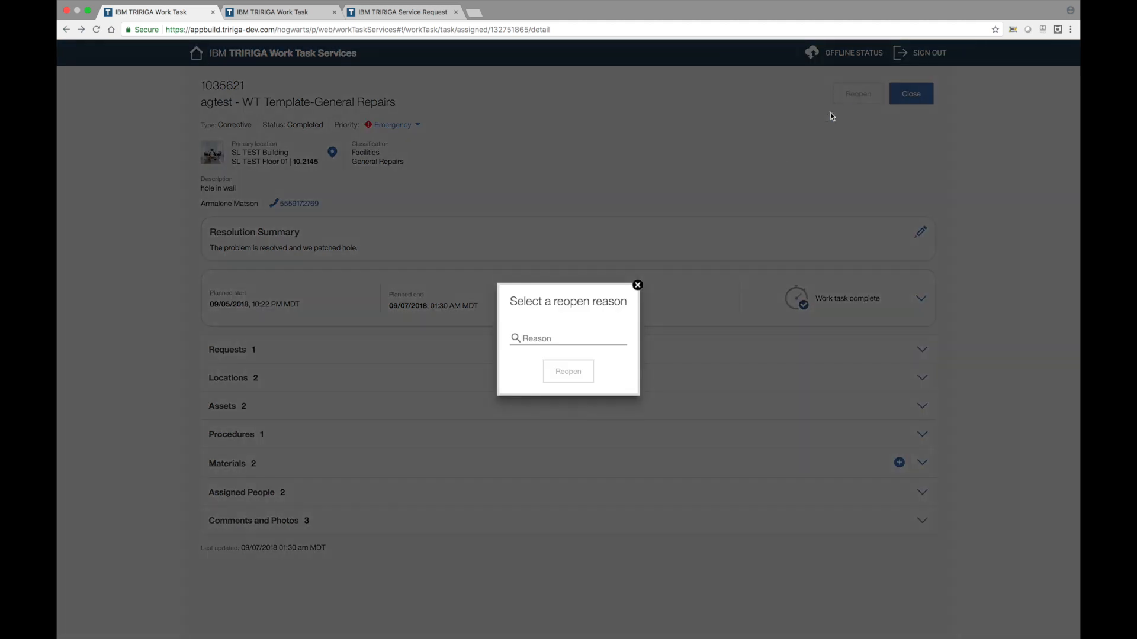
{"action": "left_click", "coordinate": [575, 340]}
{"action": "left_click", "coordinate": [569, 356]}
{"action": "left_click", "coordinate": [568, 373]}
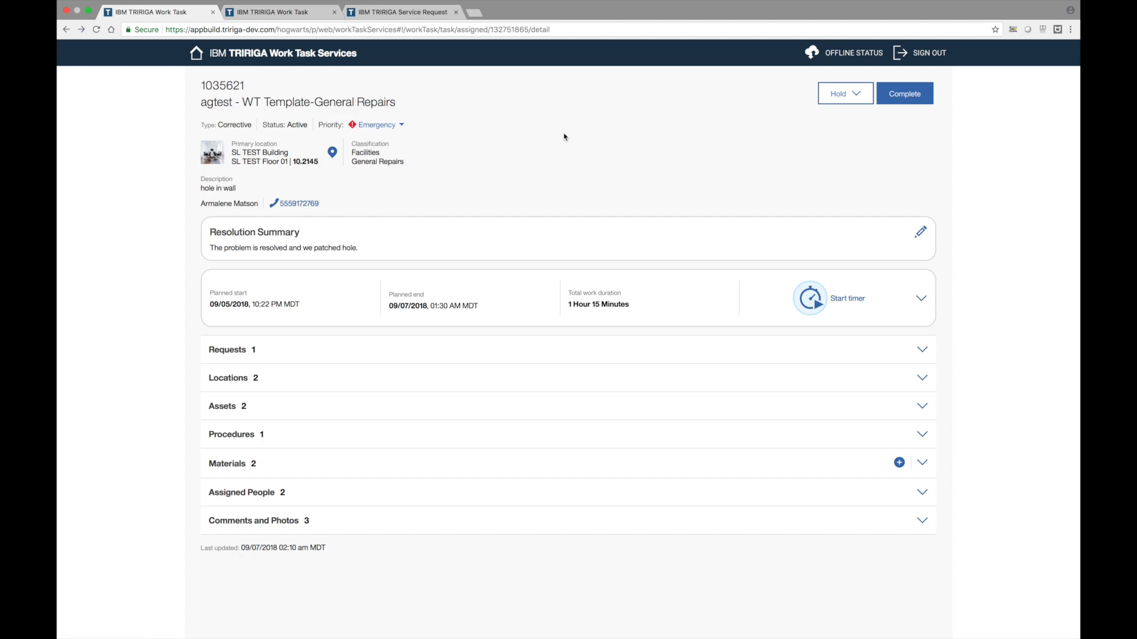
- Complete the reopened task with its existing resolution summary, check it from the completed tasks, and return to the work task list
{"action": "left_click", "coordinate": [904, 95]}
{"action": "left_click", "coordinate": [588, 393]}
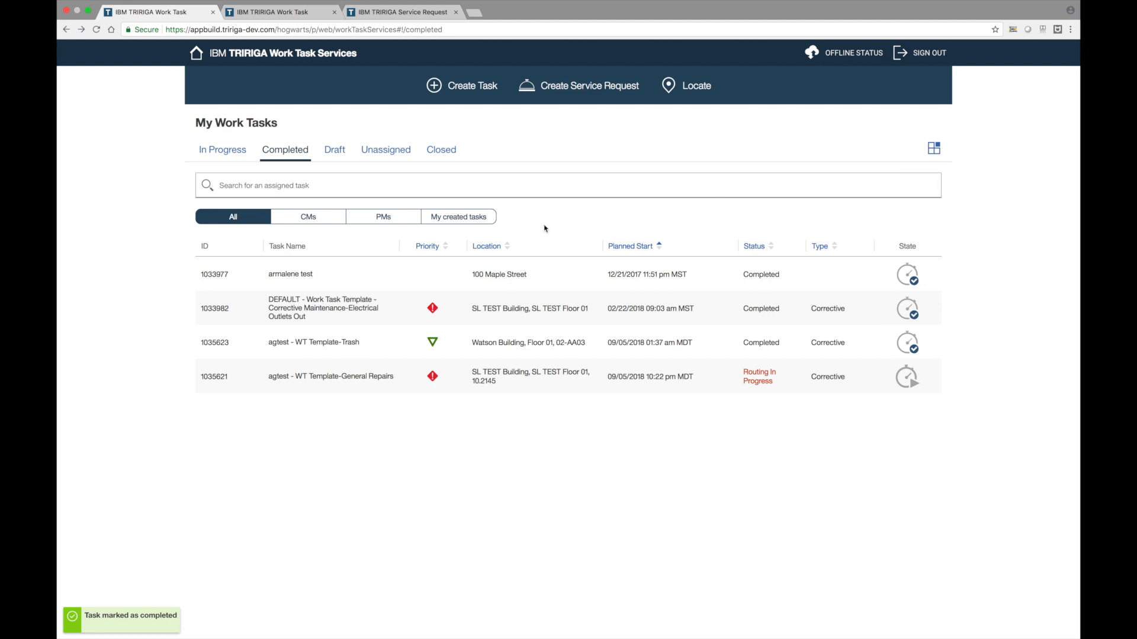
{"action": "left_click", "coordinate": [300, 161]}
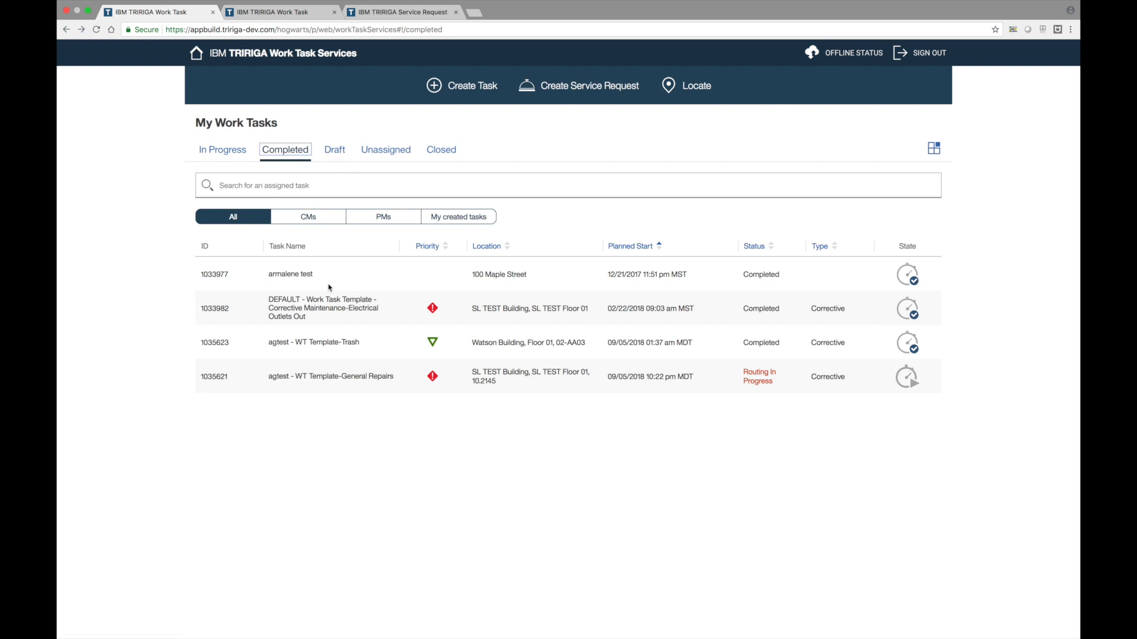
{"action": "left_click", "coordinate": [364, 388]}
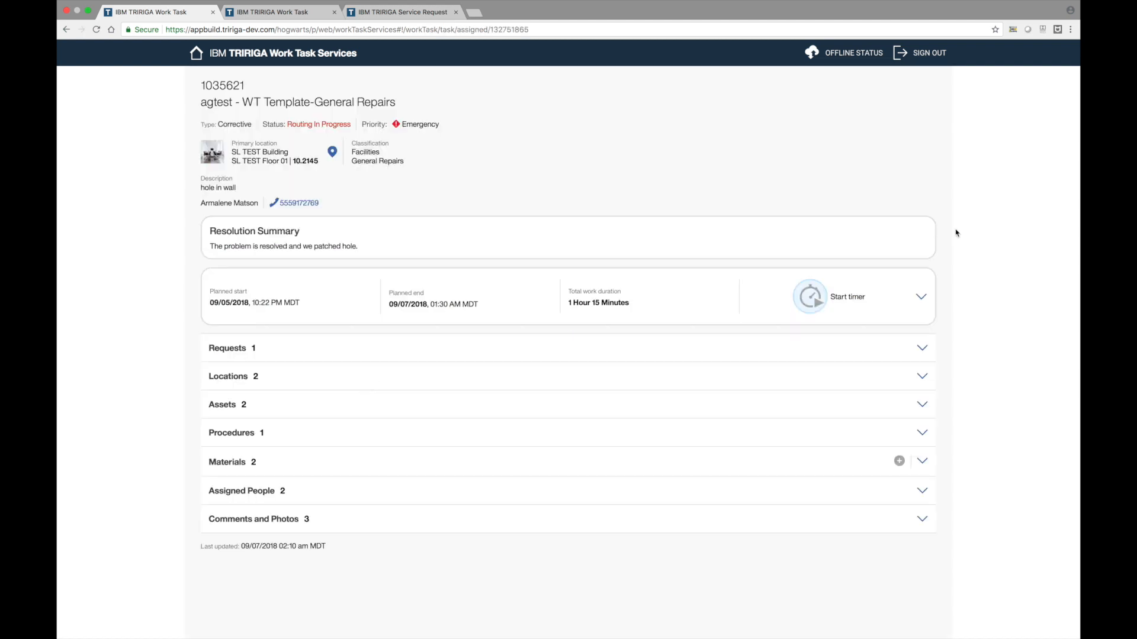
{"action": "left_click", "coordinate": [203, 58]}
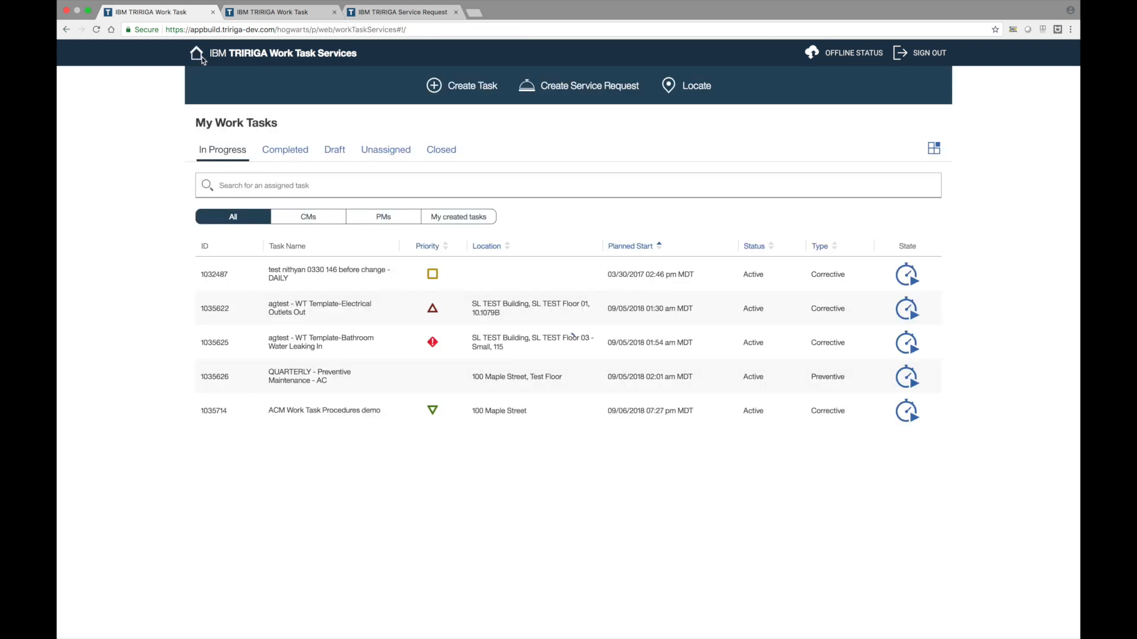
- Open the General Repairs task from the completed tasks, close it, and show the list of closed work tasks
{"action": "left_click", "coordinate": [293, 157]}
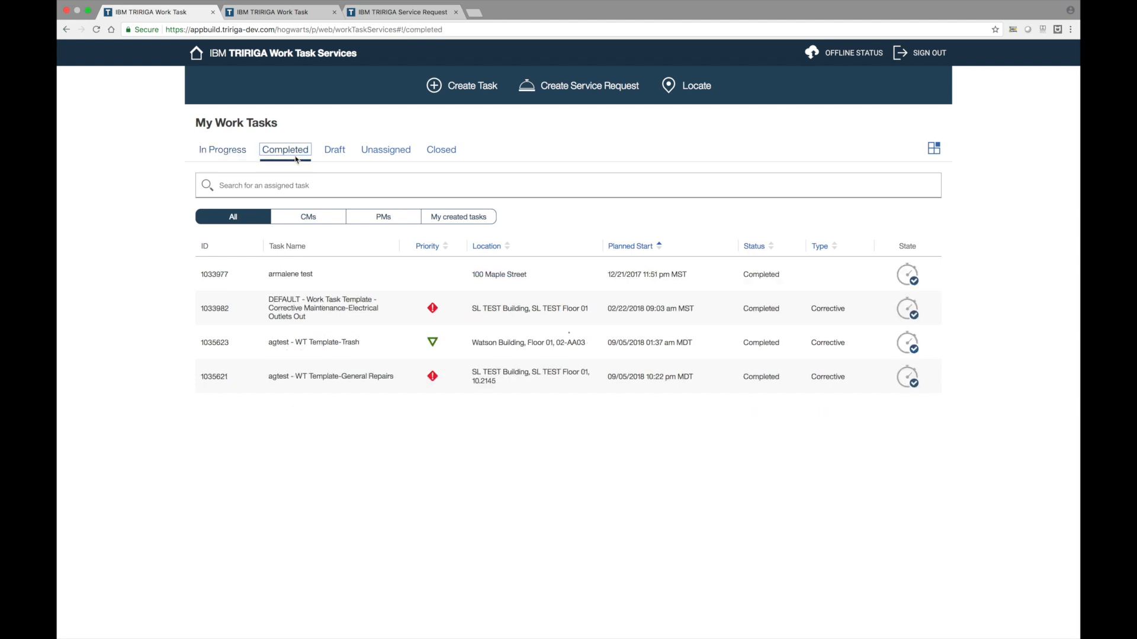
{"action": "left_click", "coordinate": [369, 385]}
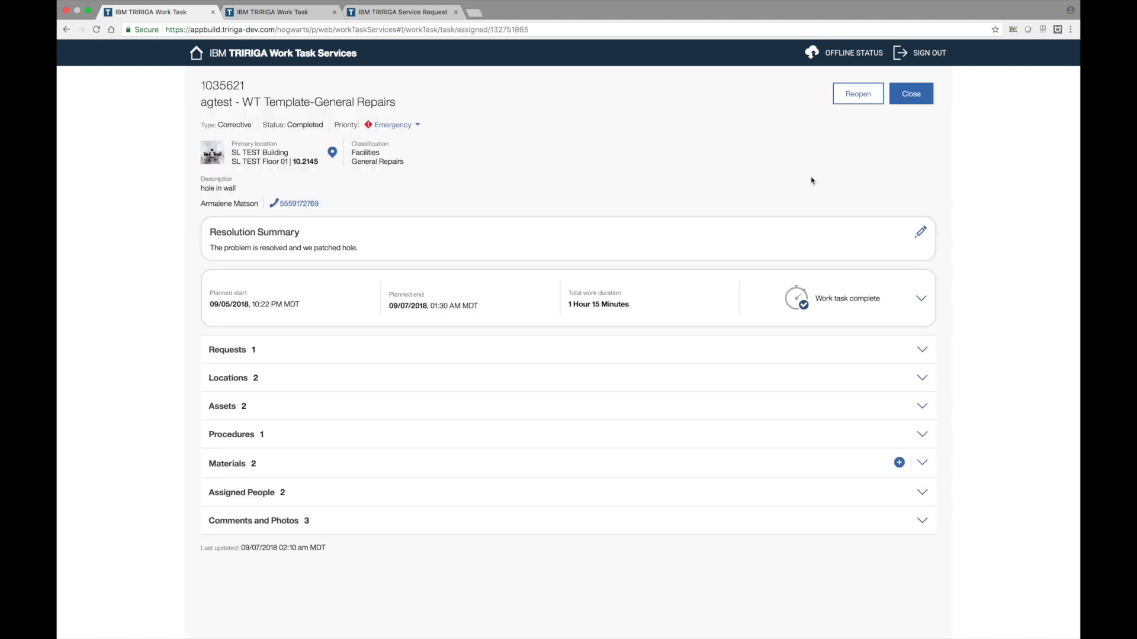
{"action": "left_click", "coordinate": [912, 98]}
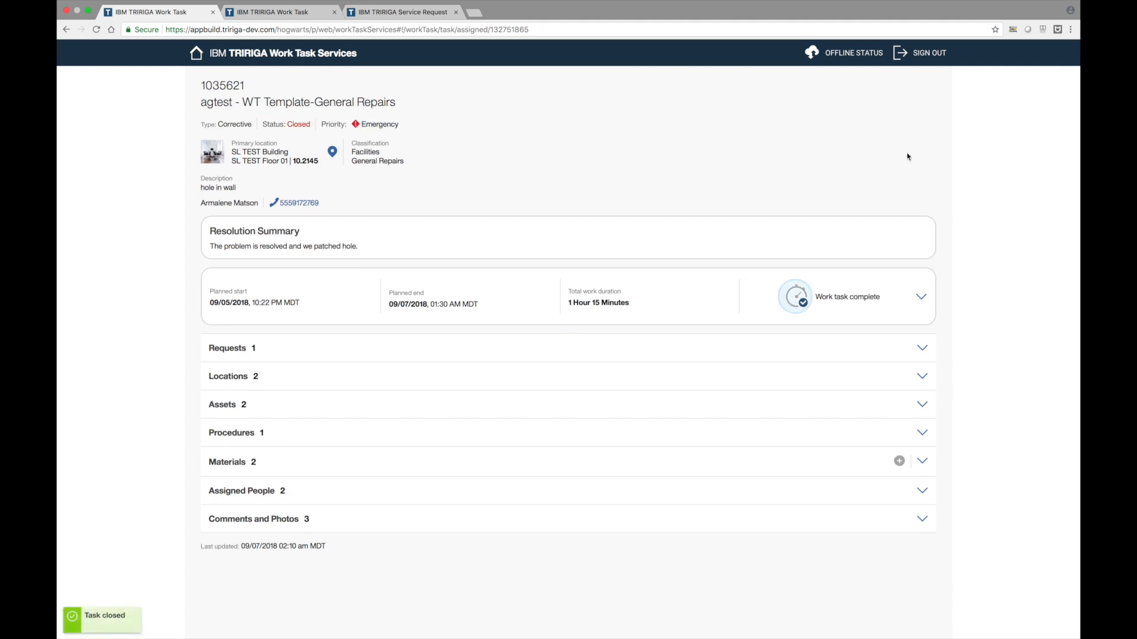
{"action": "left_click", "coordinate": [200, 58]}
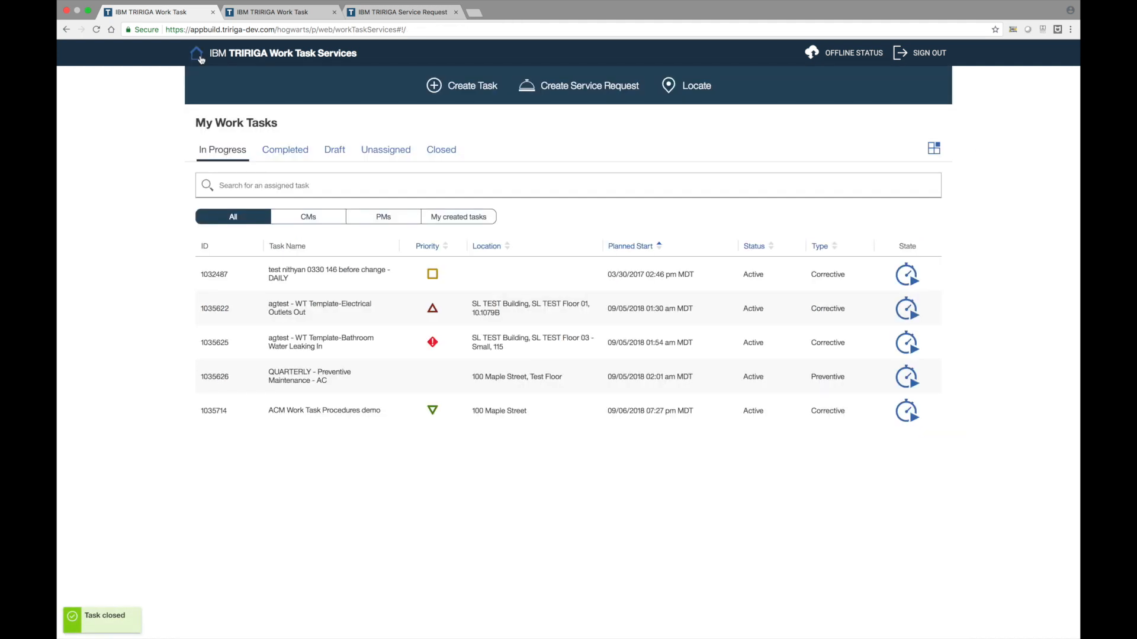
{"action": "left_click", "coordinate": [441, 149]}
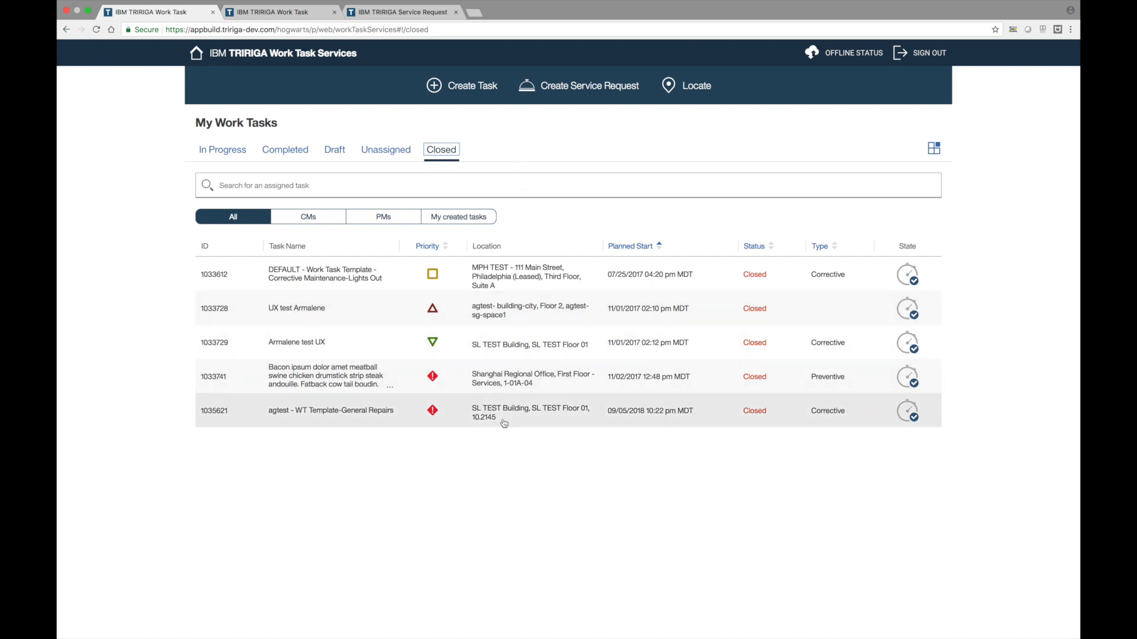